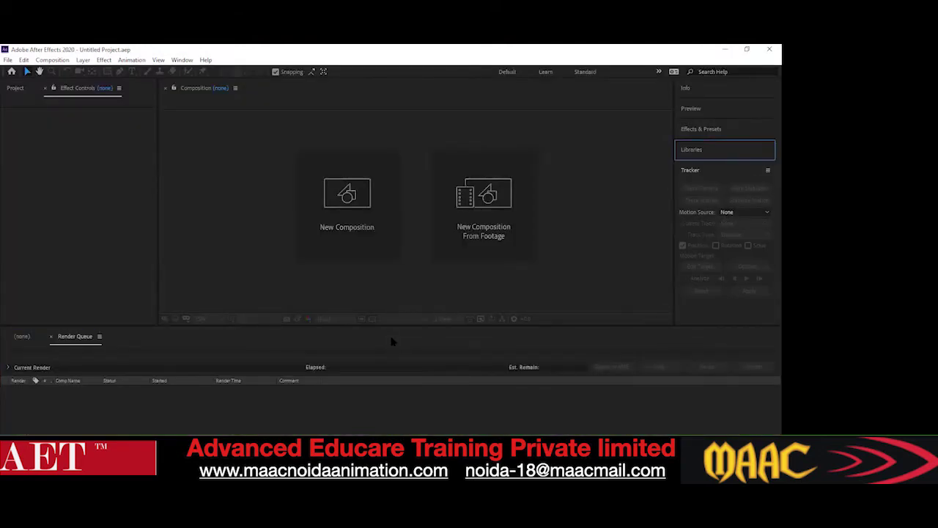
Create the composition Comp 1 at 1920 x 1080 px with the default settings
{"action": "left_click", "coordinate": [322, 214]}
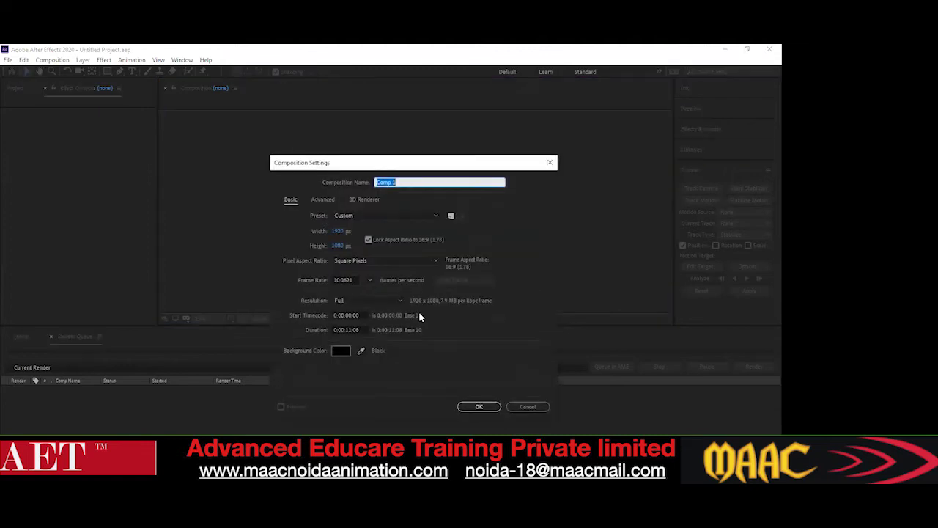
{"action": "left_click", "coordinate": [483, 408]}
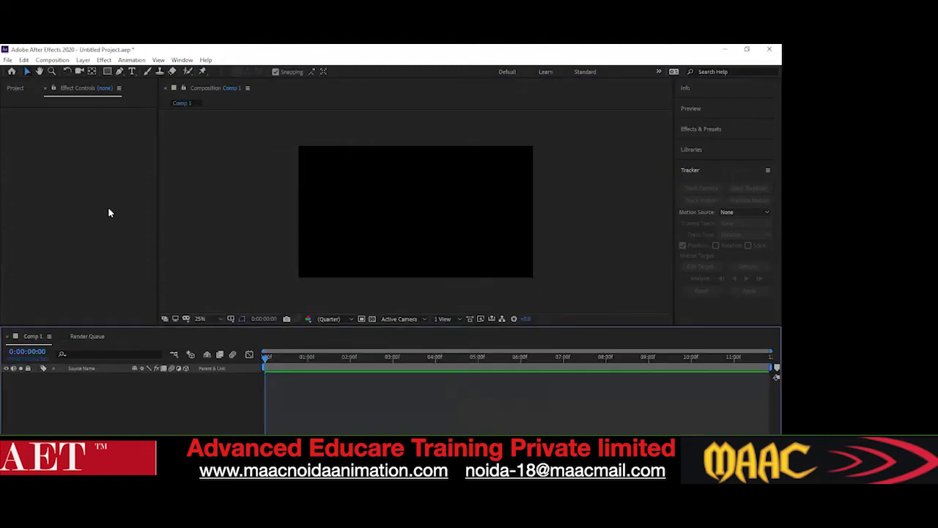
Import the footage Pexels Videos 1943413 from the video folder inside after effect and add it to Comp 1
{"action": "left_click", "coordinate": [16, 88]}
{"action": "left_click", "coordinate": [83, 211]}
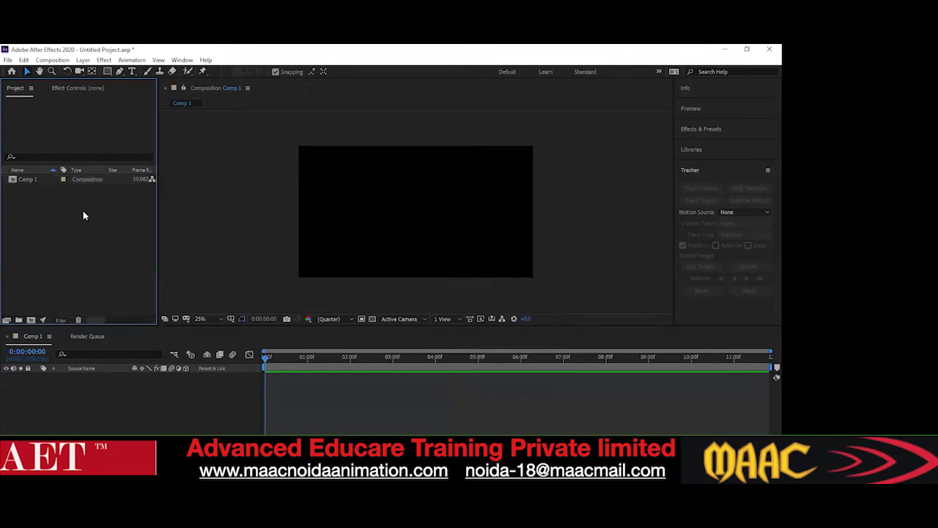
{"action": "double_click", "coordinate": [83, 211]}
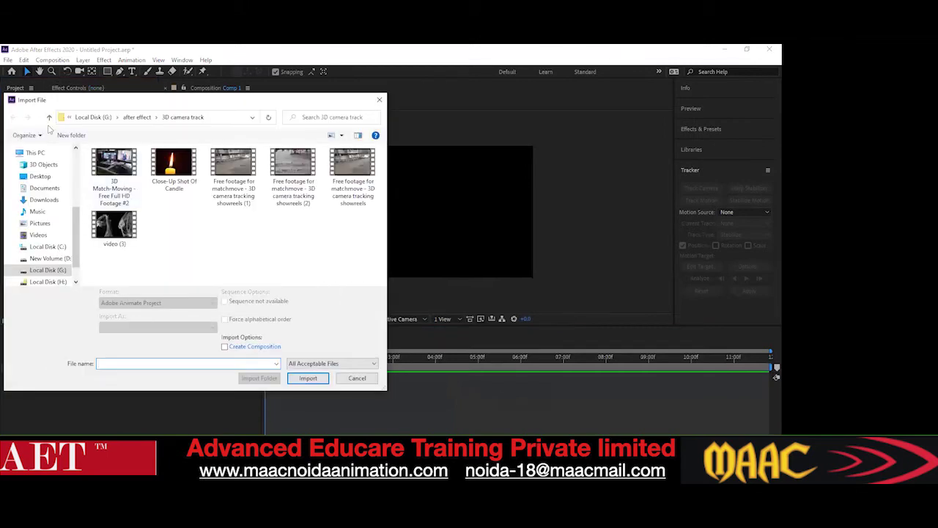
{"action": "left_click", "coordinate": [48, 118]}
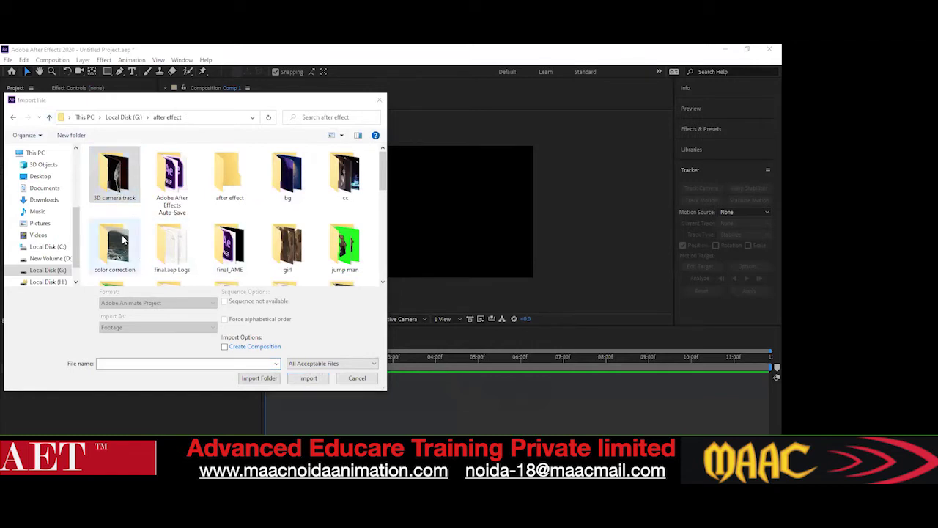
{"action": "scroll", "coordinate": [122, 239], "scroll_direction": "down", "scroll_amount": 1}
{"action": "scroll", "coordinate": [203, 237], "scroll_direction": "up", "scroll_amount": 1}
{"action": "scroll", "coordinate": [269, 242], "scroll_direction": "down", "scroll_amount": 2}
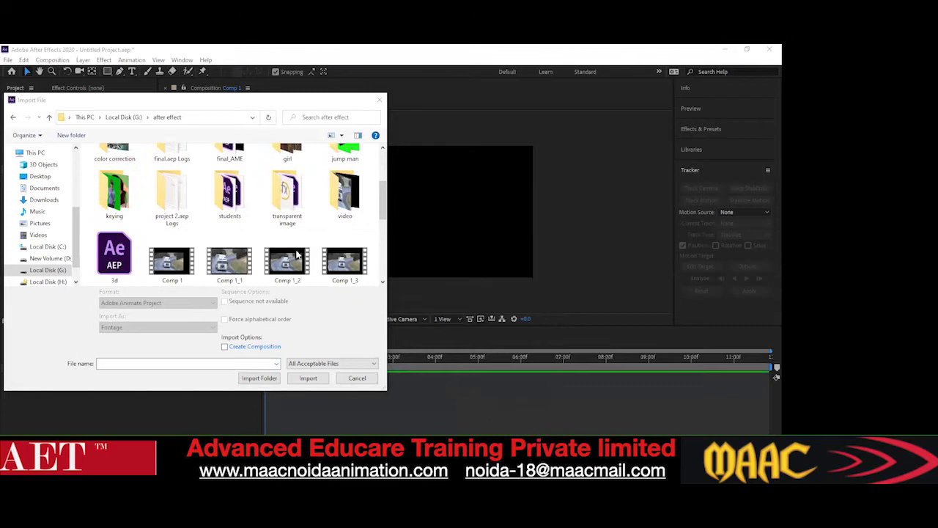
{"action": "double_click", "coordinate": [341, 195]}
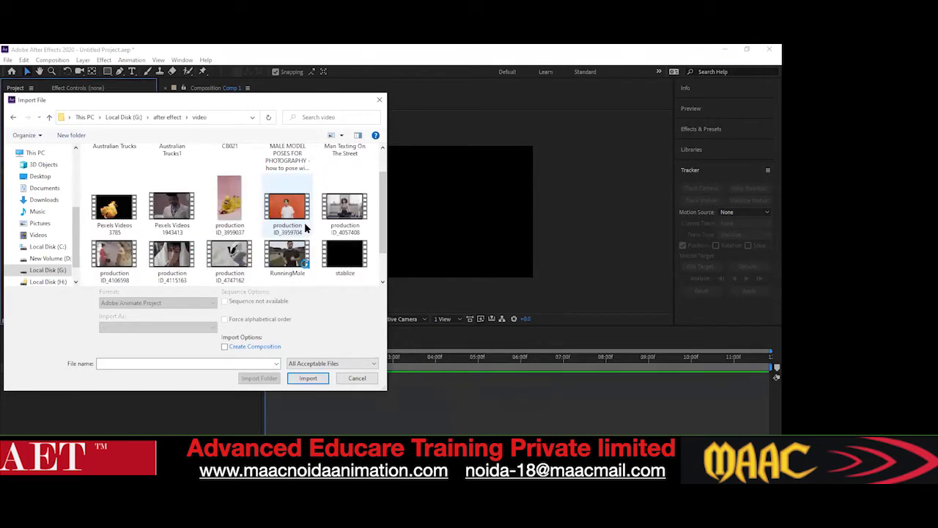
{"action": "left_click", "coordinate": [172, 208]}
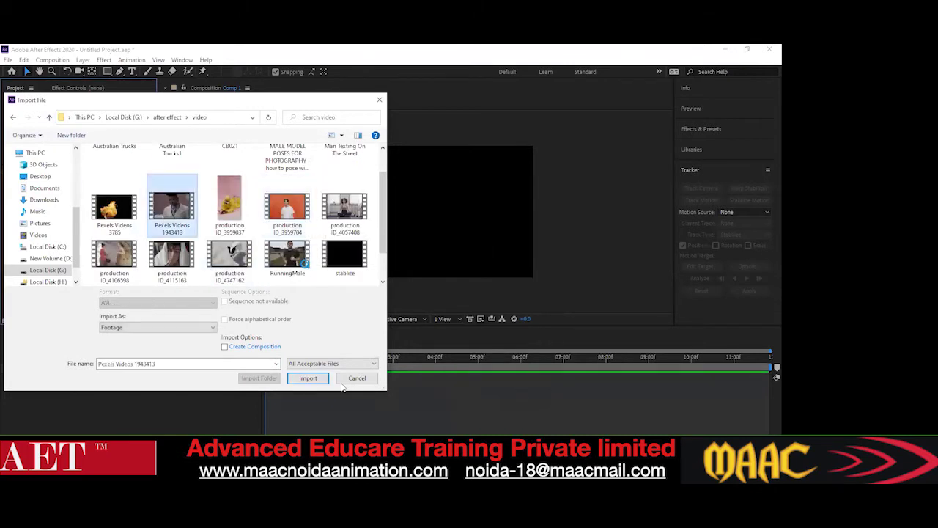
{"action": "left_click", "coordinate": [314, 378]}
{"action": "left_click_drag", "start_coordinate": [51, 192], "coordinate": [45, 185]}
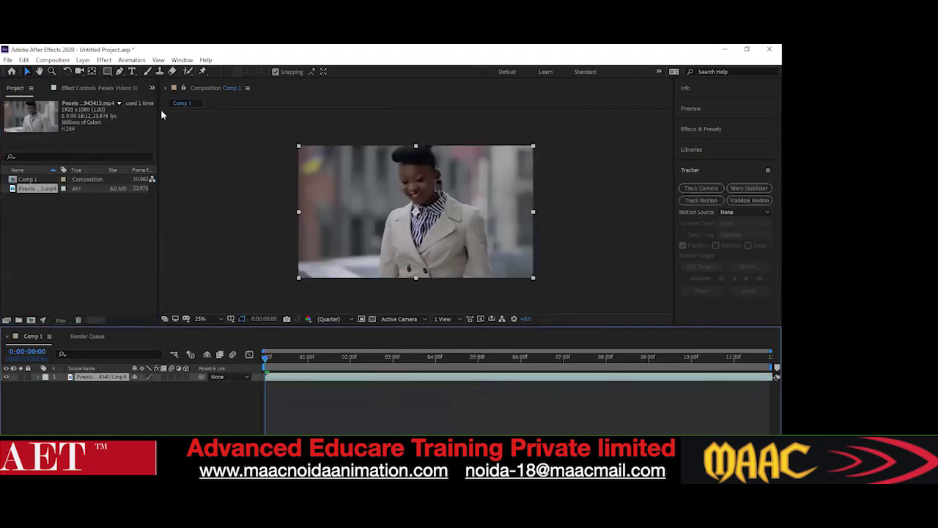
Start a Pen tool mask on the clip, tracing the sleeve's outer edge from the shoulder downwards beside the blurred background
{"action": "left_click", "coordinate": [120, 71]}
{"action": "scroll", "coordinate": [381, 215], "scroll_direction": "up", "scroll_amount": 4}
{"action": "scroll", "coordinate": [380, 215], "scroll_direction": "down", "scroll_amount": 4}
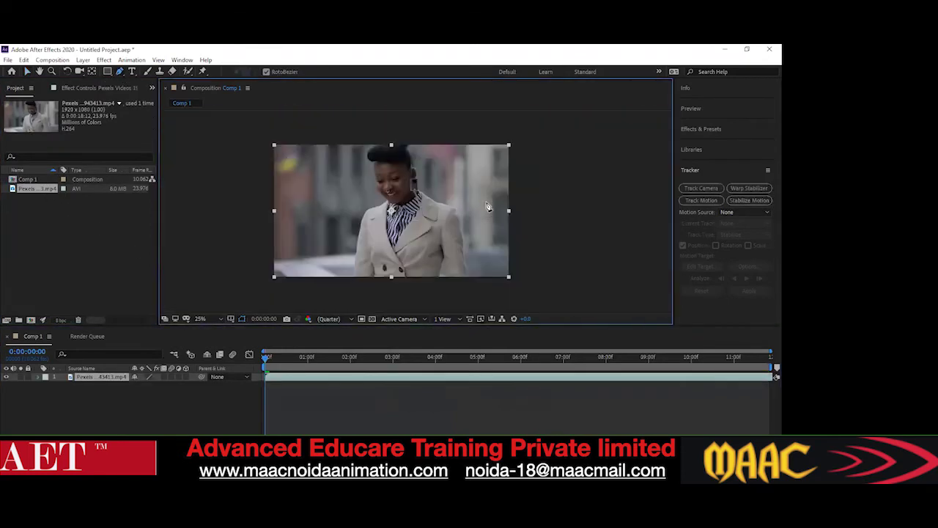
{"action": "scroll", "coordinate": [372, 202], "scroll_direction": "up", "scroll_amount": 2}
{"action": "left_click", "coordinate": [379, 204]}
{"action": "left_click", "coordinate": [379, 213]}
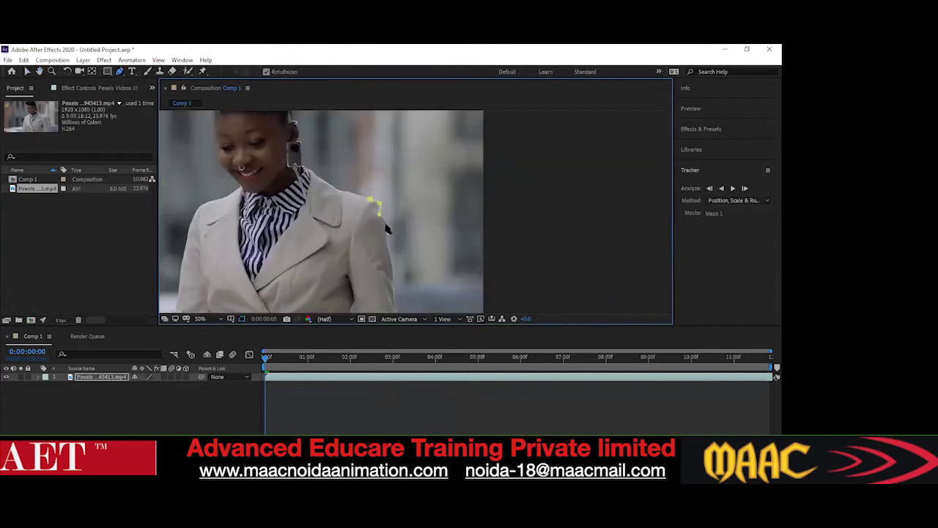
{"action": "key", "text": "ctrl+z"}
{"action": "left_click", "coordinate": [380, 211]}
{"action": "left_click", "coordinate": [386, 223]}
{"action": "left_click", "coordinate": [389, 234]}
{"action": "left_click", "coordinate": [390, 248]}
{"action": "left_click", "coordinate": [393, 263]}
{"action": "left_click", "coordinate": [393, 279]}
{"action": "left_click", "coordinate": [395, 295]}
Continue the mask path along the lower sleeve and curve it around below the lower edge of the frame
{"action": "scroll", "coordinate": [403, 275], "scroll_direction": "down", "scroll_amount": 3}
{"action": "left_click", "coordinate": [399, 258]}
{"action": "left_click", "coordinate": [406, 279]}
{"action": "left_click", "coordinate": [403, 286]}
{"action": "left_click", "coordinate": [392, 295]}
{"action": "left_click", "coordinate": [379, 295]}
{"action": "left_click", "coordinate": [364, 286]}
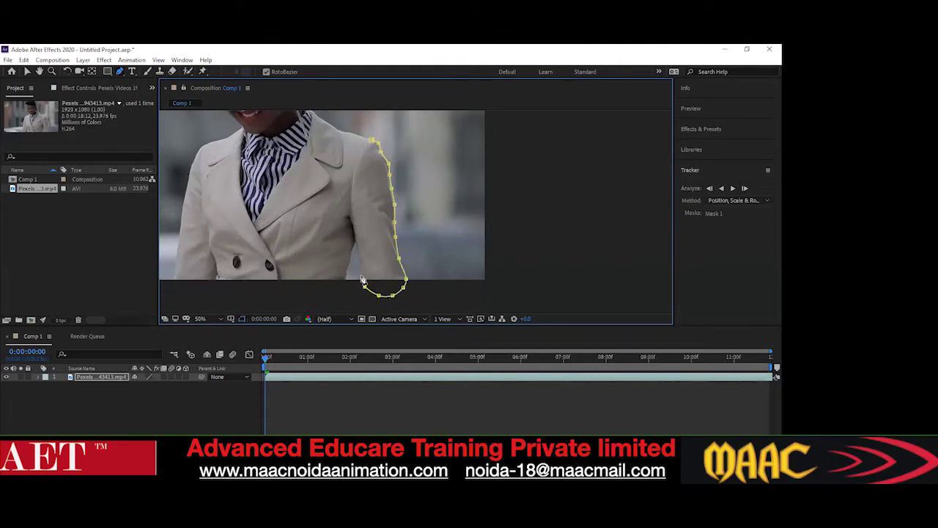
Trace the sleeve's inner edge up to the shoulder and close the mask at its first point
{"action": "left_click", "coordinate": [356, 242]}
{"action": "left_click", "coordinate": [348, 189]}
{"action": "left_click", "coordinate": [343, 141]}
{"action": "left_click", "coordinate": [371, 140]}
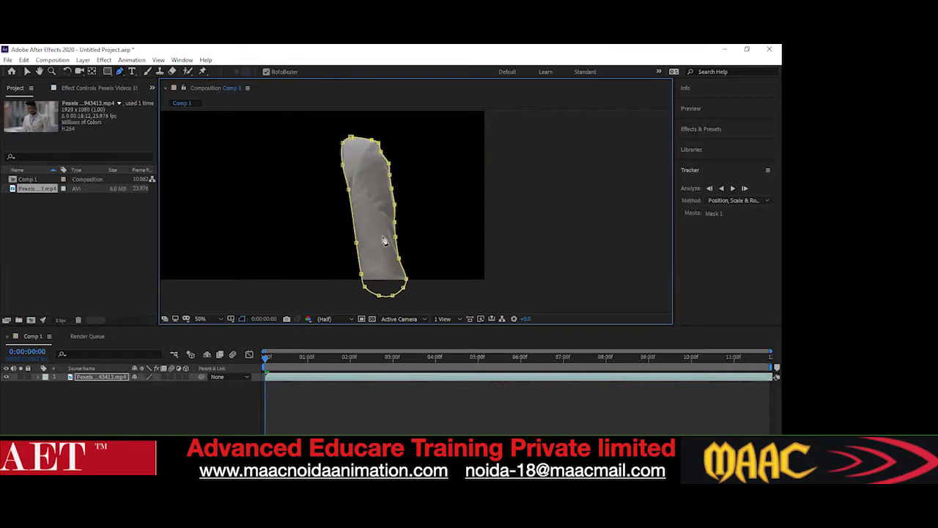
{"action": "scroll", "coordinate": [377, 241], "scroll_direction": "down", "scroll_amount": 4}
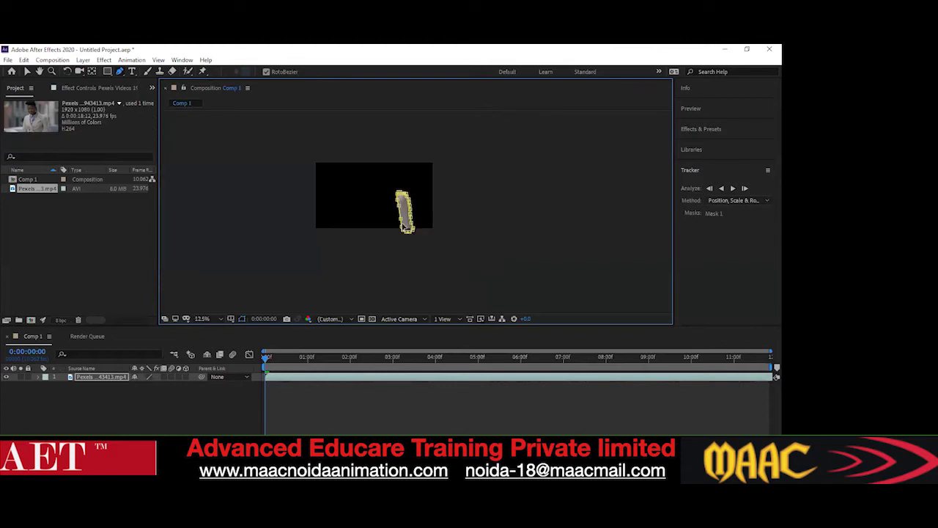
{"action": "scroll", "coordinate": [403, 226], "scroll_direction": "up", "scroll_amount": 2}
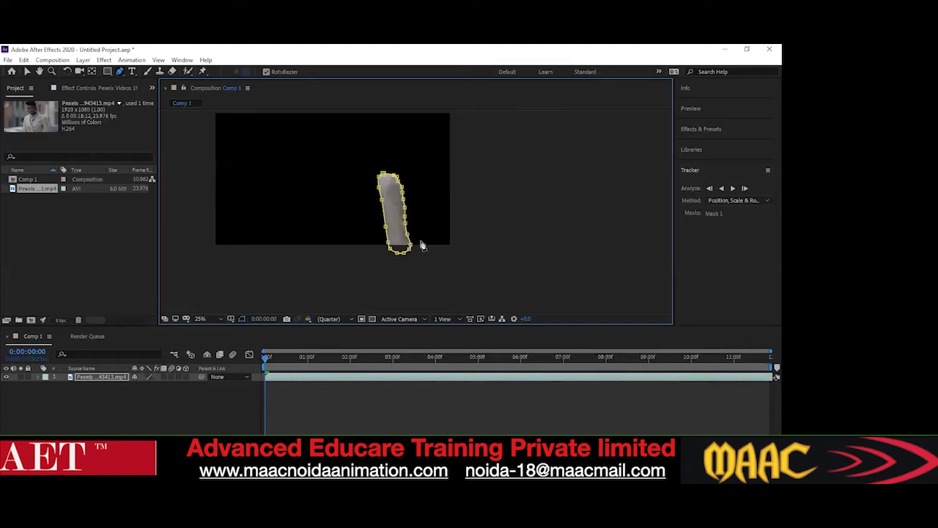
Undo the closing of the sleeve mask and remove its whole path from the clip
{"action": "key", "text": "ctrl+z"}
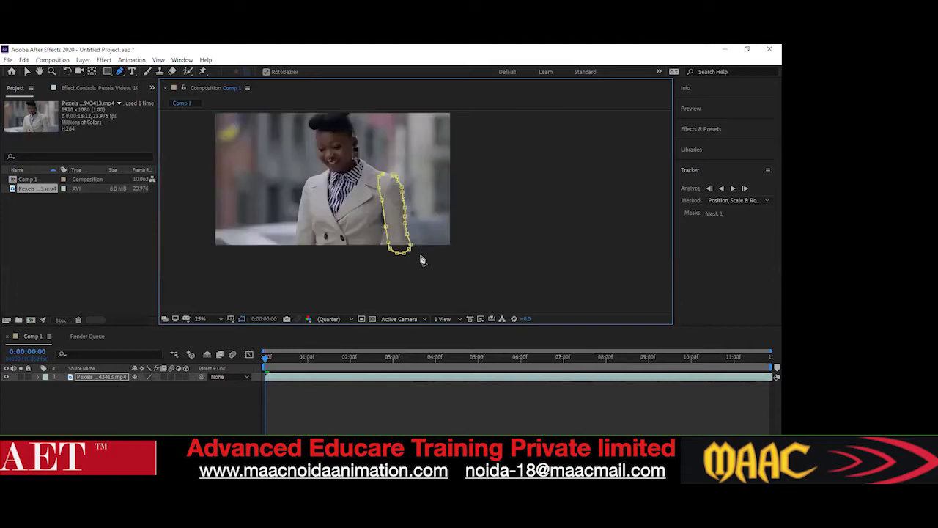
{"action": "scroll", "coordinate": [399, 184], "scroll_direction": "up", "scroll_amount": 2}
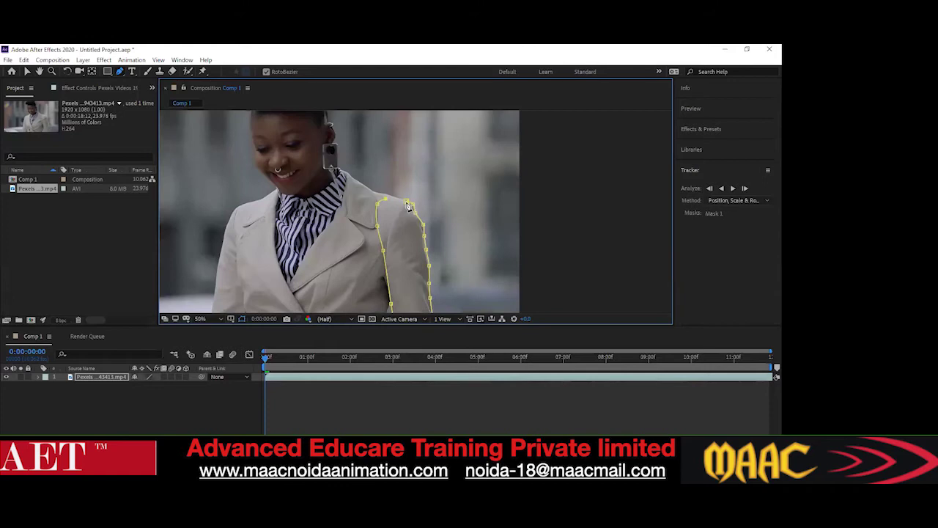
{"action": "left_click", "coordinate": [27, 71]}
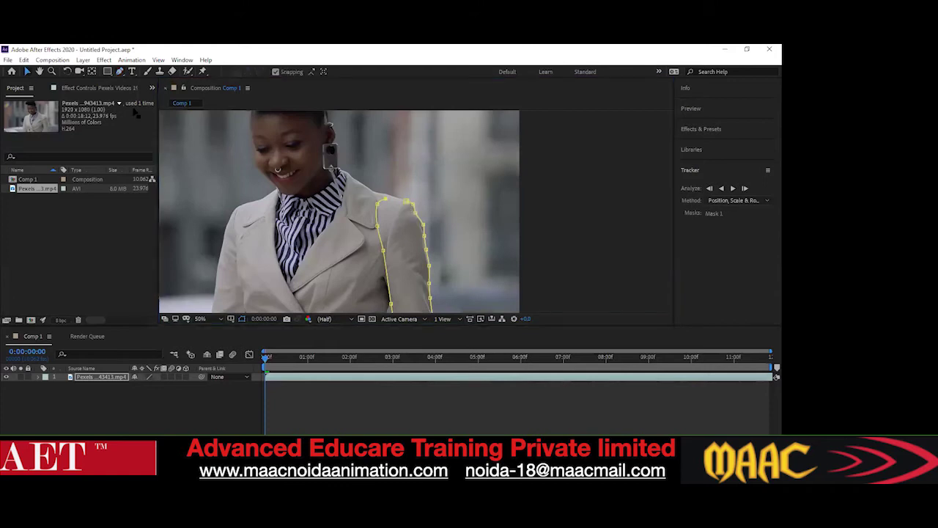
{"action": "scroll", "coordinate": [379, 211], "scroll_direction": "down", "scroll_amount": 2}
{"action": "left_click_drag", "start_coordinate": [366, 197], "coordinate": [455, 277]}
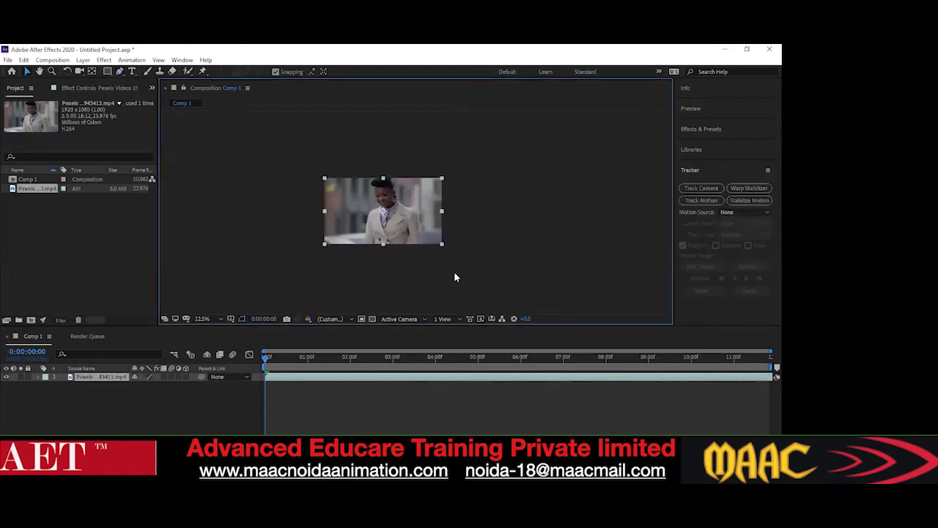
Preview the woman's movement in the clip and return to the first frame
{"action": "key", "text": "period"}
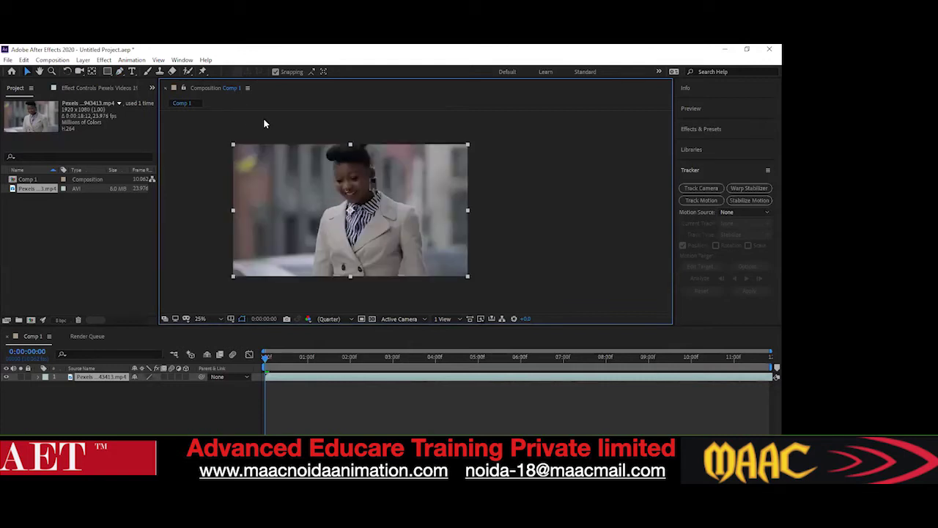
{"action": "key", "text": "space"}
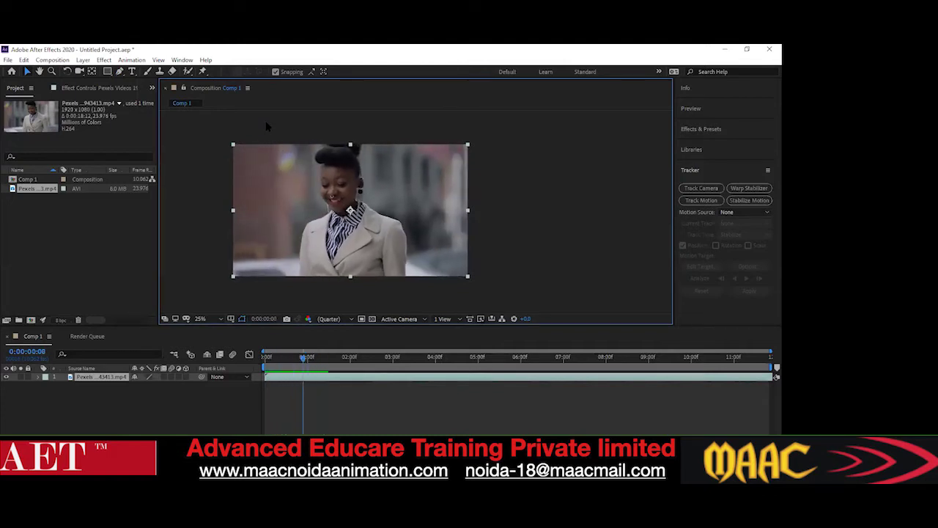
{"action": "key", "text": "Page_Up"}
{"action": "key", "text": "Page_Up"}
{"action": "key", "text": "Page_Up"}
{"action": "key", "text": "Page_Up"}
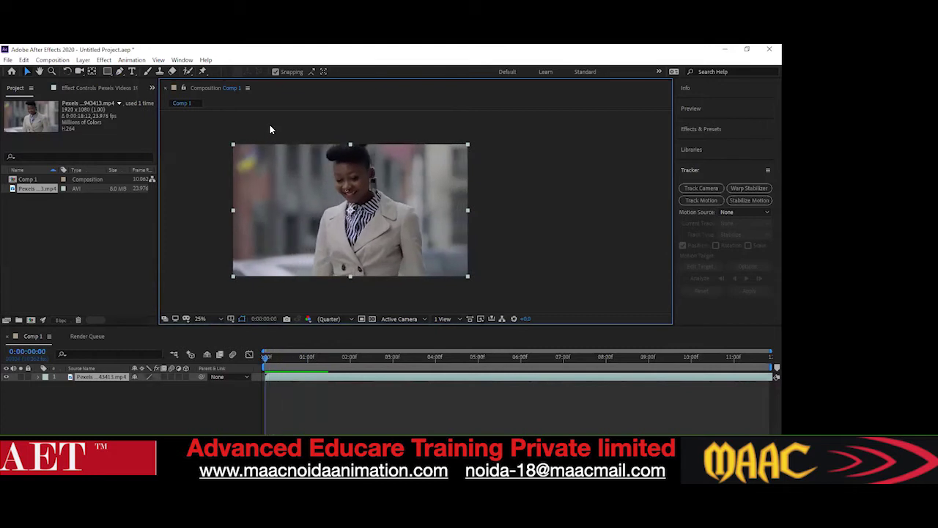
Expand the video layer and examine its Transform properties, collapsing that group again
{"action": "left_click", "coordinate": [37, 377]}
{"action": "left_click", "coordinate": [45, 387]}
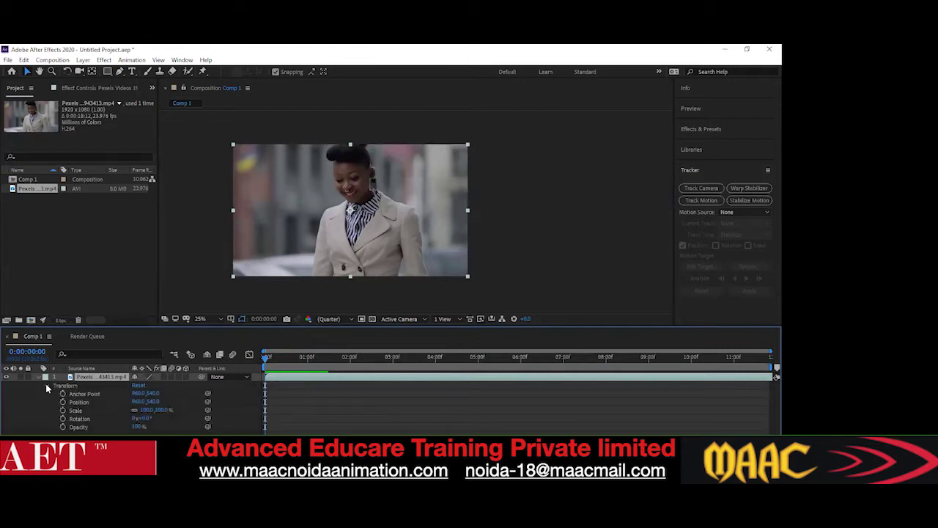
{"action": "left_click", "coordinate": [45, 387]}
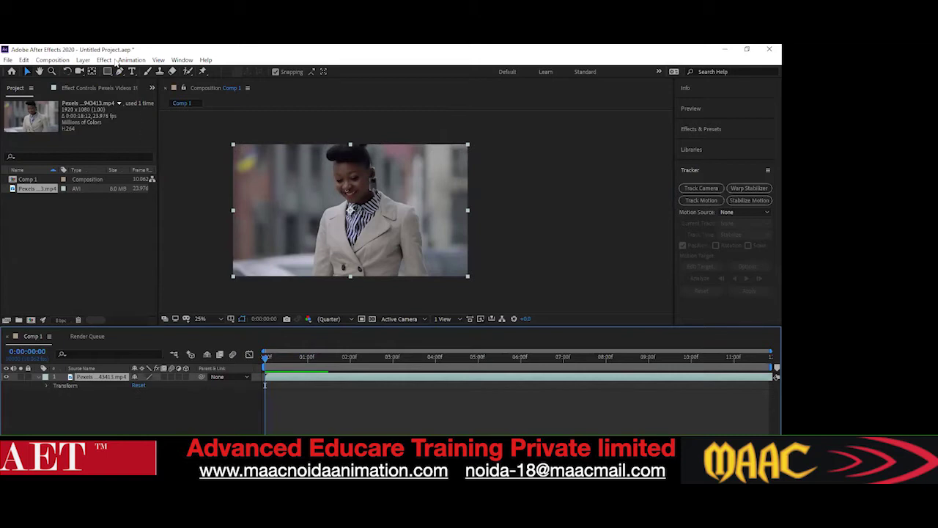
Draw a closed Pen tool mask around the coat sleeve, from the shoulder to just below the frame and back
{"action": "left_click", "coordinate": [120, 71]}
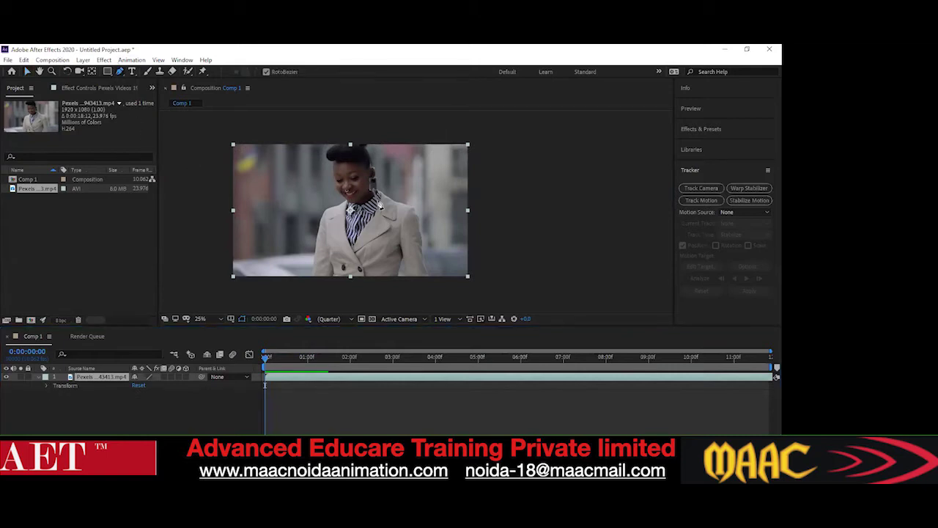
{"action": "left_click", "coordinate": [399, 208]}
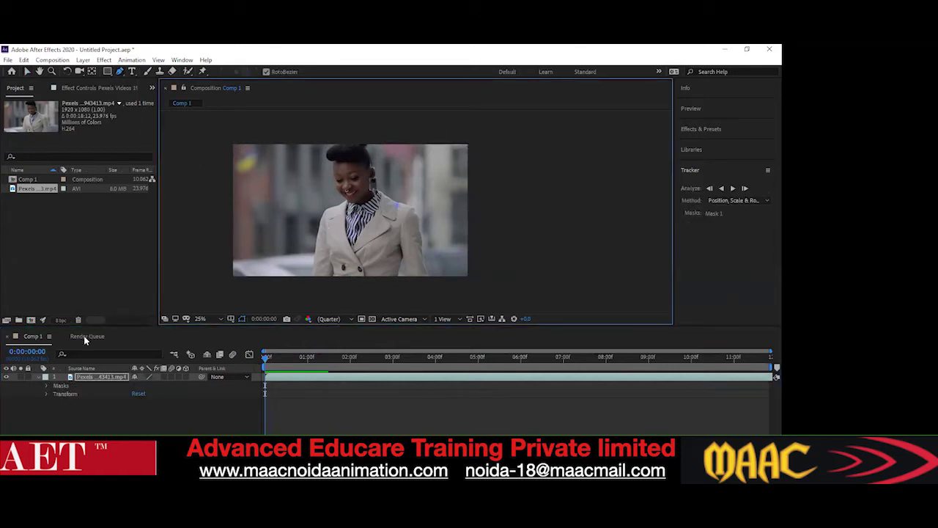
{"action": "left_click", "coordinate": [414, 208]}
{"action": "left_click", "coordinate": [420, 220]}
{"action": "left_click", "coordinate": [431, 278]}
{"action": "left_click", "coordinate": [421, 283]}
{"action": "left_click", "coordinate": [406, 278]}
{"action": "left_click", "coordinate": [404, 266]}
{"action": "left_click", "coordinate": [401, 247]}
{"action": "left_click", "coordinate": [394, 227]}
{"action": "left_click", "coordinate": [393, 221]}
{"action": "left_click", "coordinate": [398, 203]}
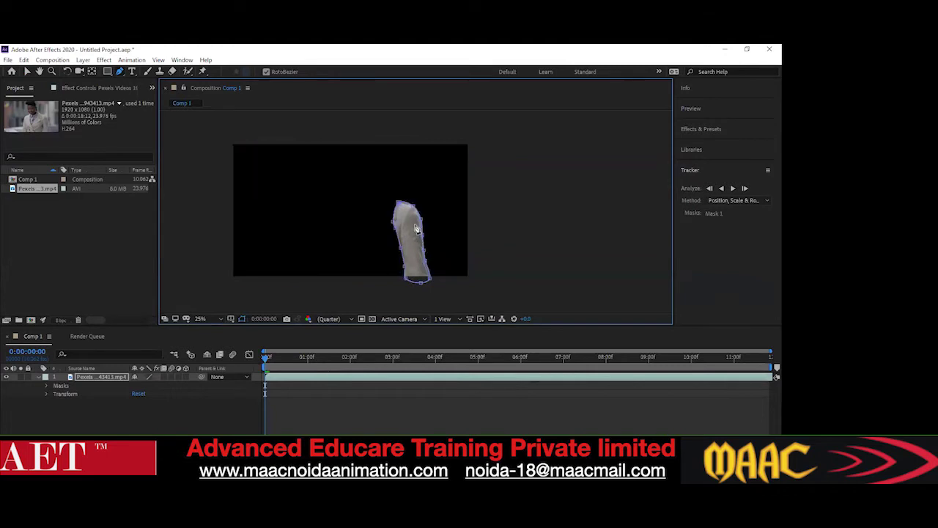
Reveal the properties of Mask 1 and enable keyframing for its Mask Path
{"action": "left_click", "coordinate": [46, 386]}
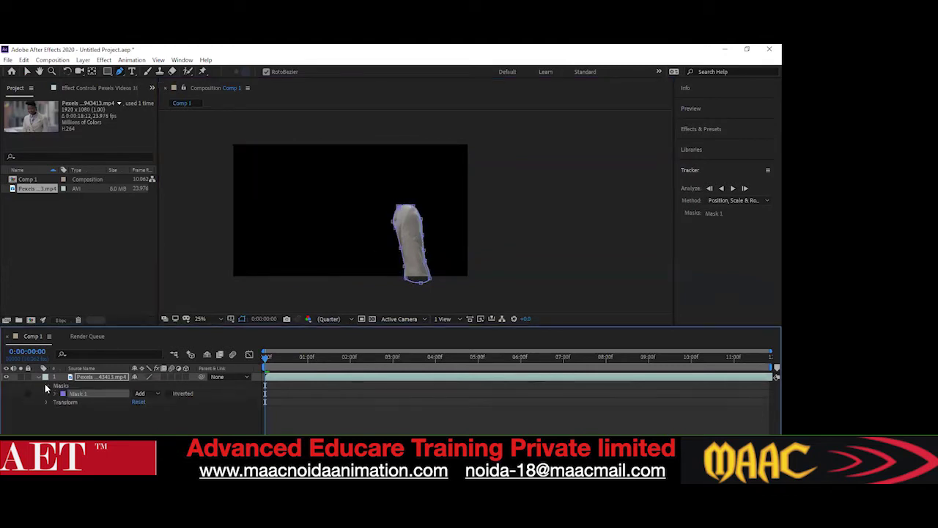
{"action": "left_click", "coordinate": [55, 394]}
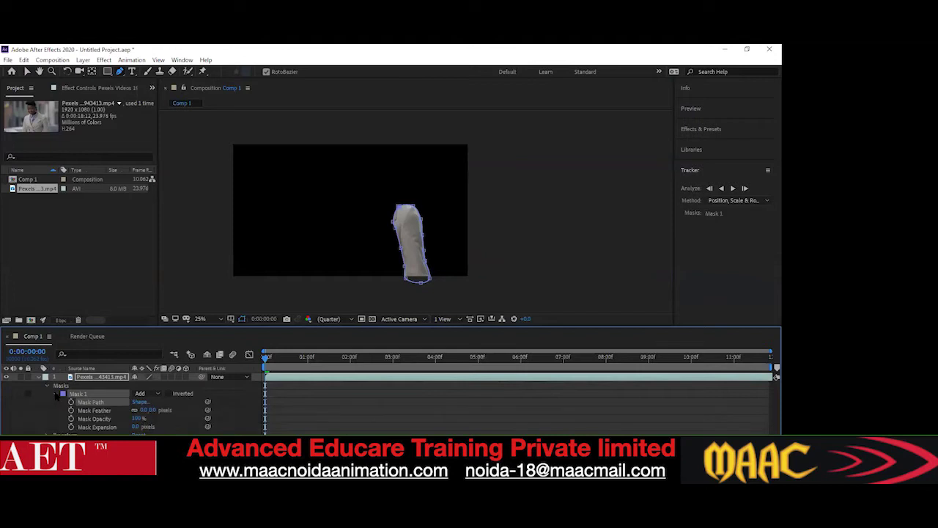
{"action": "left_click", "coordinate": [71, 402]}
Undo the recent mask edits and delete the remaining sleeve mask from the clip
{"action": "key", "text": "ctrl+z"}
{"action": "key", "text": "ctrl+z"}
{"action": "key", "text": "ctrl+z"}
{"action": "left_click", "coordinate": [28, 73]}
{"action": "left_click_drag", "start_coordinate": [318, 180], "coordinate": [493, 327]}
{"action": "key", "text": "Delete"}
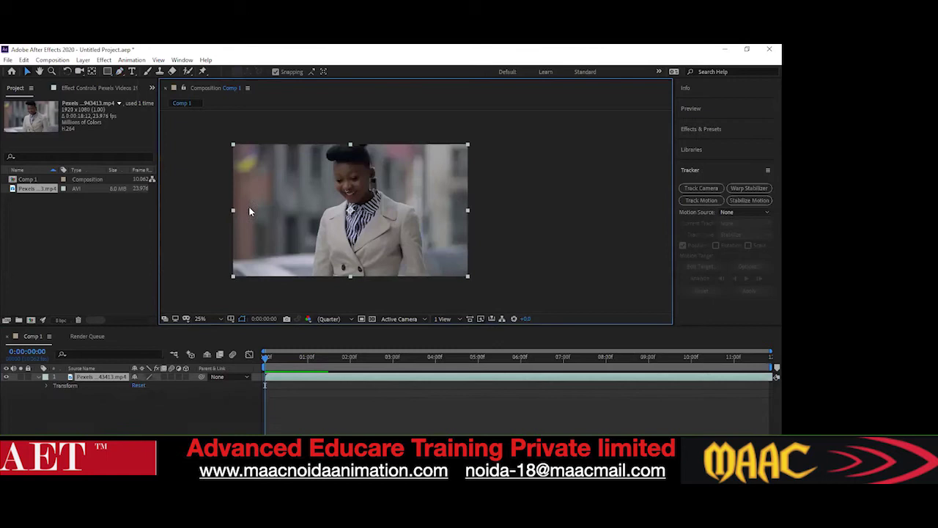
Choose the Roto Brush tool and open the Pexels video layer in its own Layer view
{"action": "left_click", "coordinate": [188, 71]}
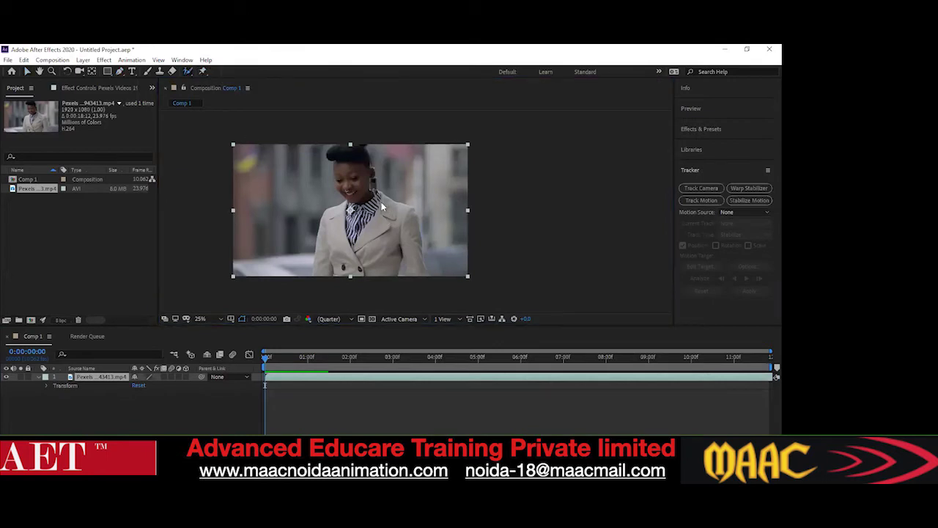
{"action": "left_click_drag", "start_coordinate": [364, 213], "coordinate": [355, 178]}
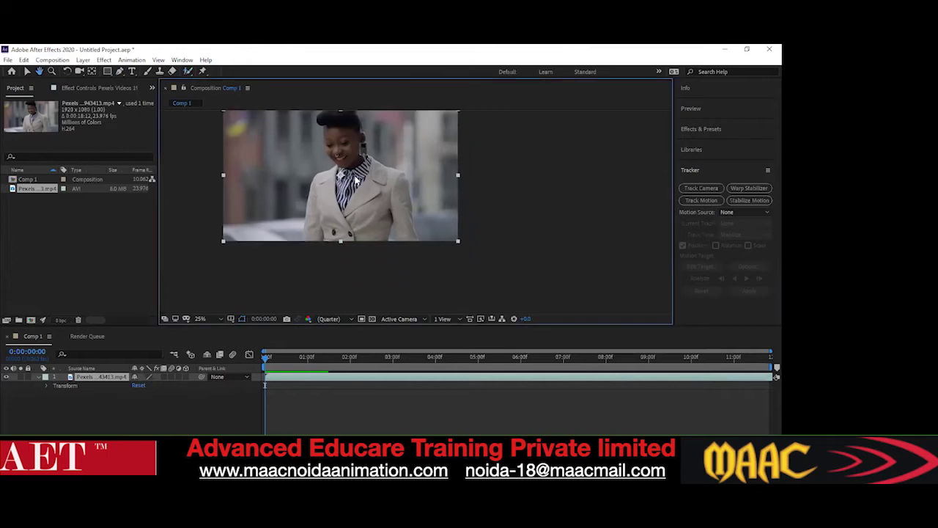
{"action": "scroll", "coordinate": [321, 178], "scroll_direction": "up", "scroll_amount": 4}
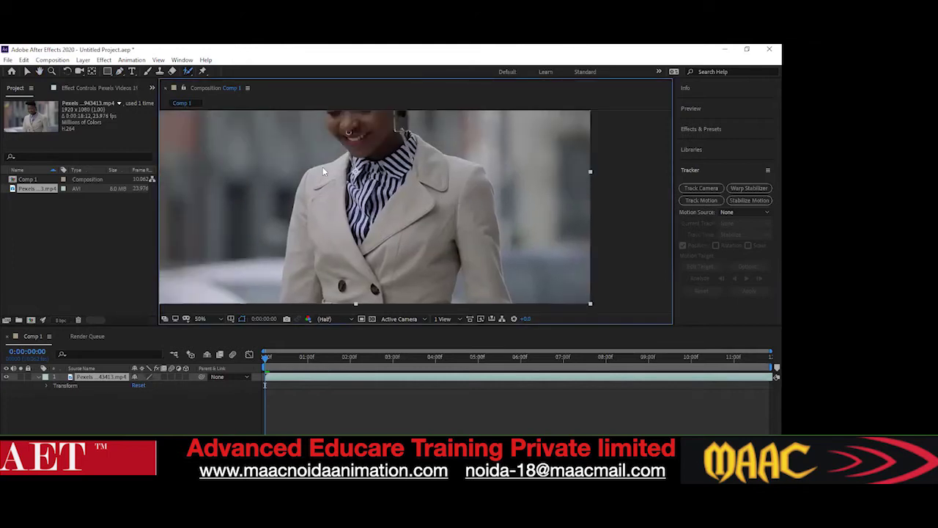
{"action": "left_click", "coordinate": [306, 218]}
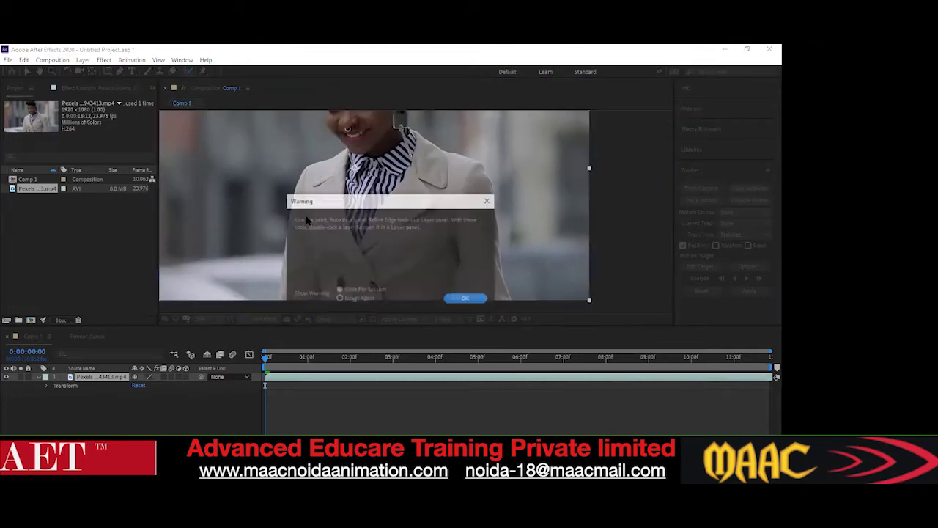
{"action": "left_click", "coordinate": [471, 298]}
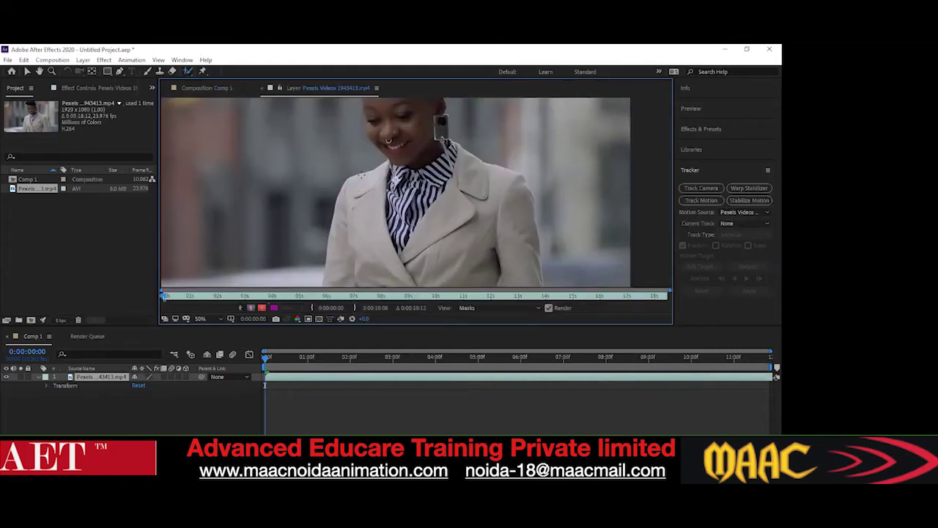
Paint a Roto Brush foreground stroke along the sleeve and coat front on the image's left side of the woman
{"action": "mouse_move", "coordinate": [408, 184]}
{"action": "left_mouse_down"}
{"action": "mouse_move", "coordinate": [420, 179]}
{"action": "mouse_move", "coordinate": [385, 156]}
{"action": "mouse_move", "coordinate": [358, 189]}
{"action": "left_mouse_up"}
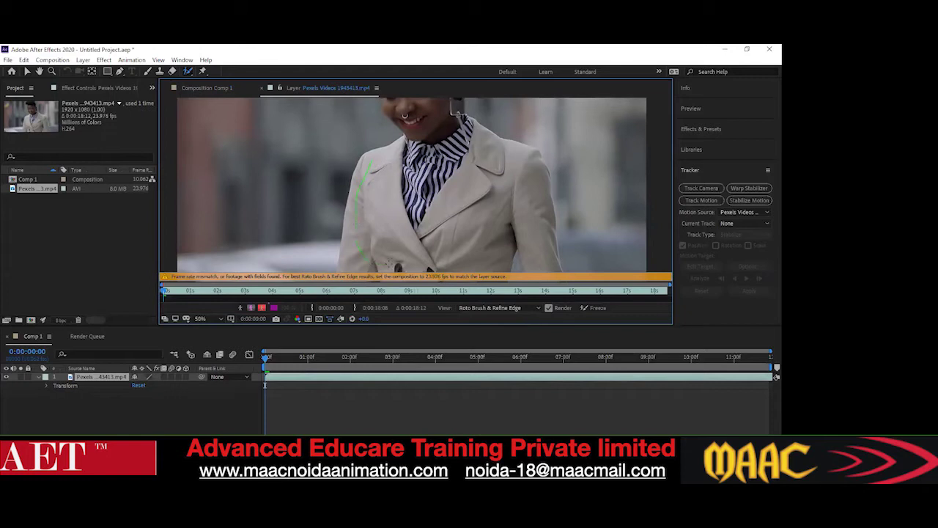
{"action": "left_click_drag", "start_coordinate": [374, 160], "coordinate": [372, 162]}
{"action": "mouse_move", "coordinate": [397, 231]}
{"action": "left_mouse_down"}
{"action": "mouse_move", "coordinate": [392, 174]}
{"action": "mouse_move", "coordinate": [369, 264]}
{"action": "left_mouse_up"}
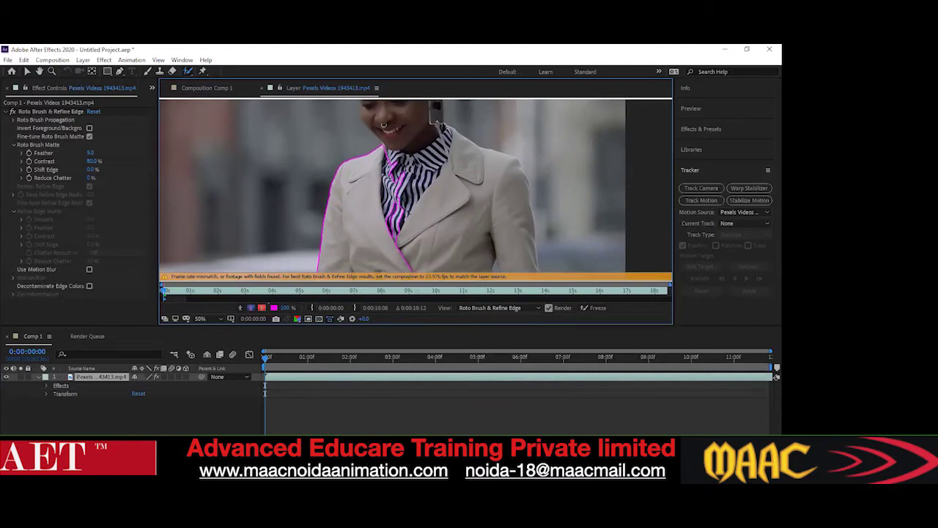
{"action": "scroll", "coordinate": [367, 198], "scroll_direction": "down", "scroll_amount": 2}
{"action": "left_click_drag", "start_coordinate": [368, 197], "coordinate": [313, 185]}
{"action": "scroll", "coordinate": [335, 210], "scroll_direction": "up", "scroll_amount": 2}
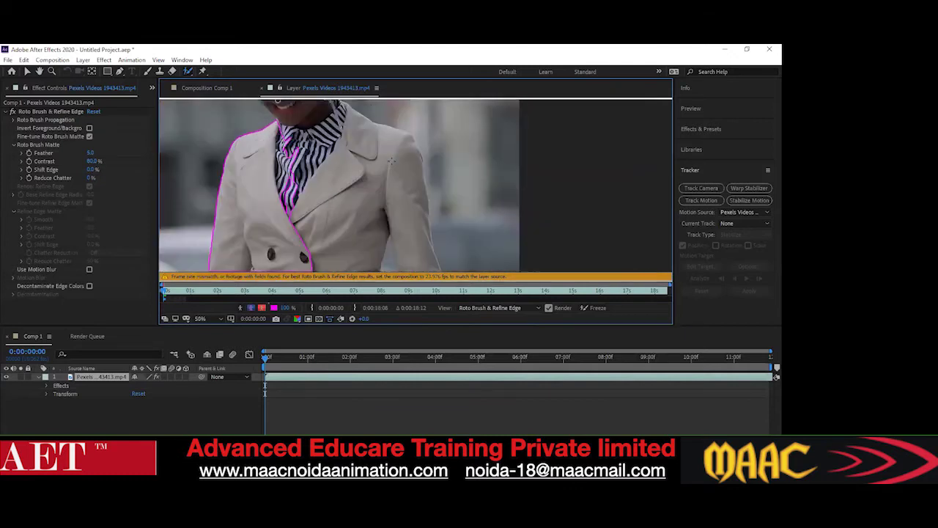
Preview the Roto Brush propagation on the woman's coat and step through the frames back to the clip's start
{"action": "key", "text": "space"}
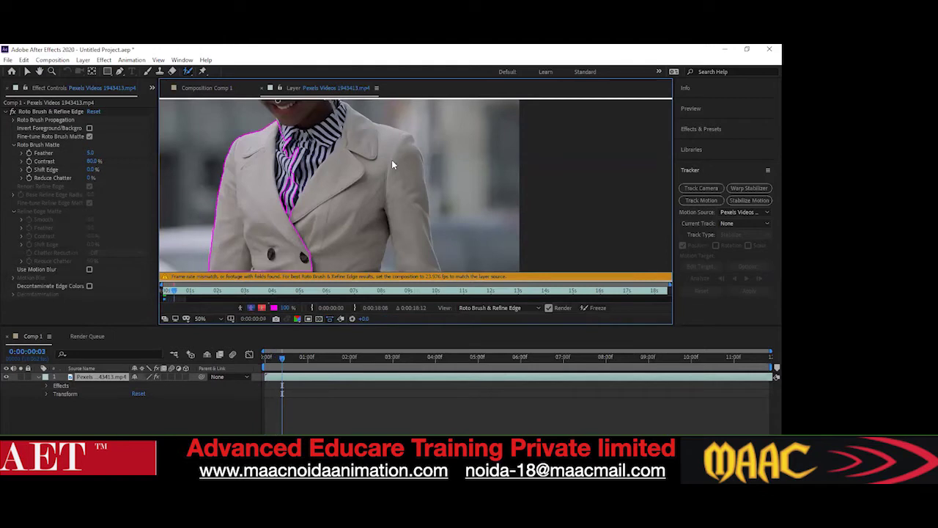
{"action": "key", "text": "Page_Down"}
{"action": "key", "text": "Page_Down"}
{"action": "key", "text": "Page_Down"}
{"action": "key", "text": "Page_Down"}
{"action": "key", "text": "Page_Up"}
{"action": "key", "text": "Page_Up"}
{"action": "key", "text": "Page_Up"}
{"action": "key", "text": "Page_Up"}
{"action": "key", "text": "Page_Up"}
{"action": "key", "text": "Page_Up"}
{"action": "key", "text": "Page_Up"}
{"action": "key", "text": "Page_Up"}
{"action": "key", "text": "Page_Up"}
{"action": "key", "text": "Page_Up"}
{"action": "key", "text": "Page_Up"}
{"action": "key", "text": "Page_Up"}
{"action": "key", "text": "Page_Up"}
{"action": "key", "text": "Page_Up"}
{"action": "key", "text": "Page_Up"}
{"action": "key", "text": "Page_Up"}
{"action": "key", "text": "Page_Up"}
{"action": "key", "text": "Page_Up"}
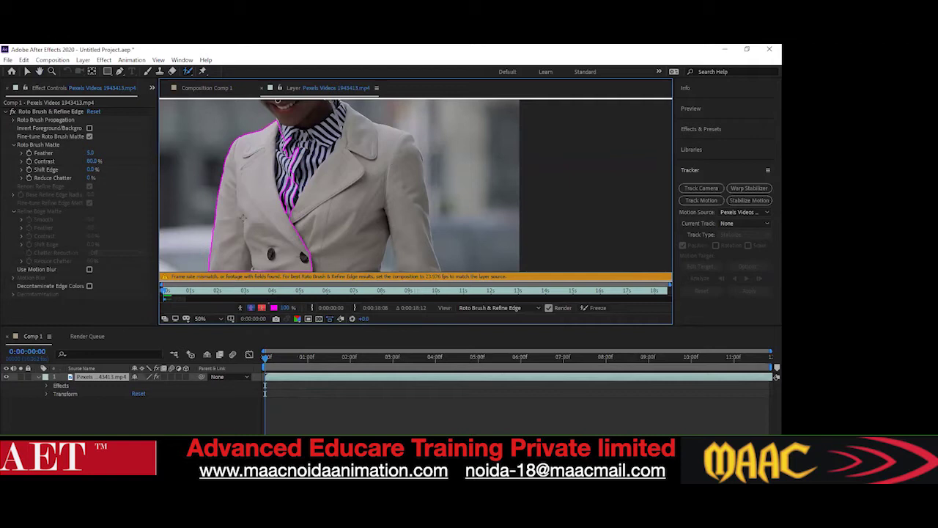
{"action": "scroll", "coordinate": [326, 178], "scroll_direction": "down", "scroll_amount": 2}
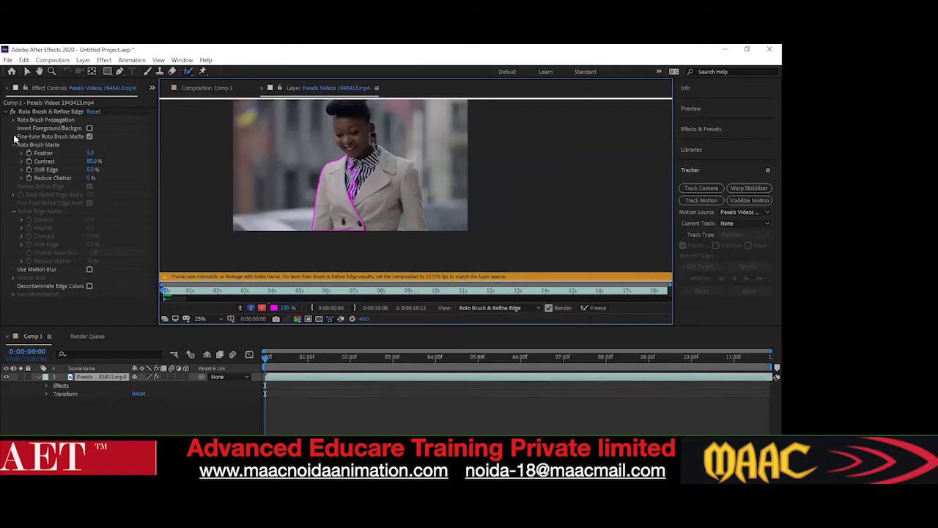
Switch to the Selection tool and restore the multi-panel workspace layout after enlarging the effect settings
{"action": "left_click", "coordinate": [27, 72]}
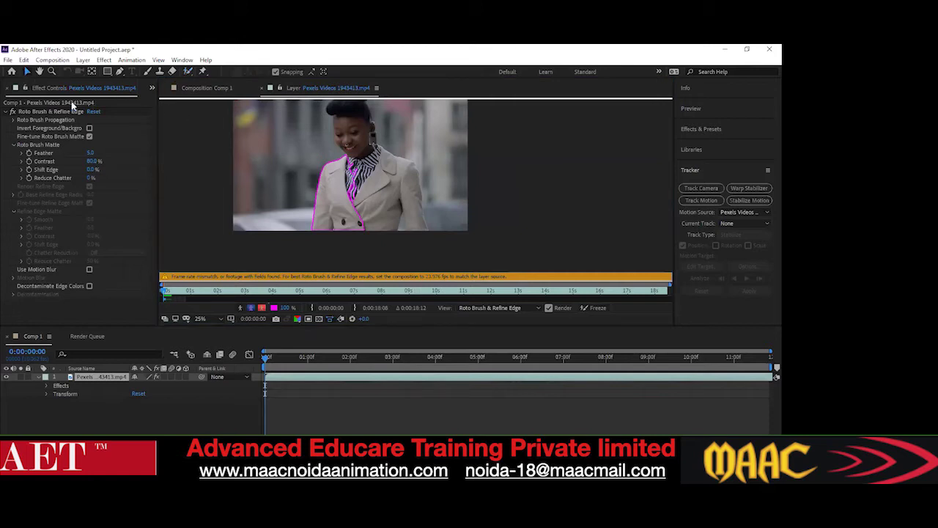
{"action": "left_click", "coordinate": [2, 90]}
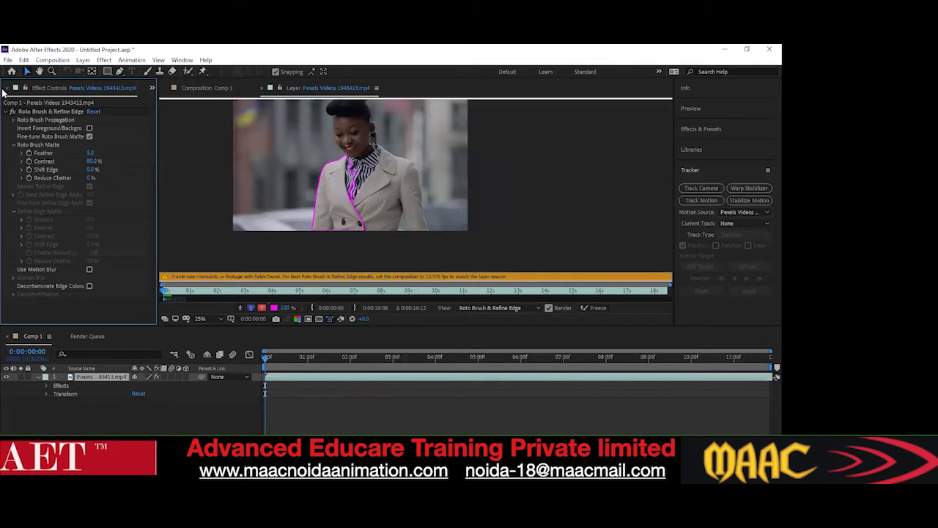
{"action": "key", "text": "grave"}
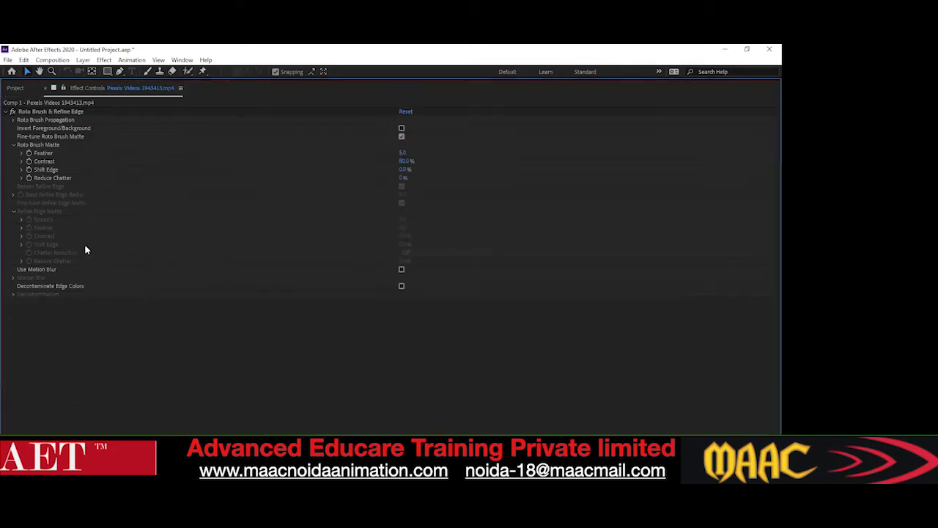
{"action": "left_click", "coordinate": [13, 89]}
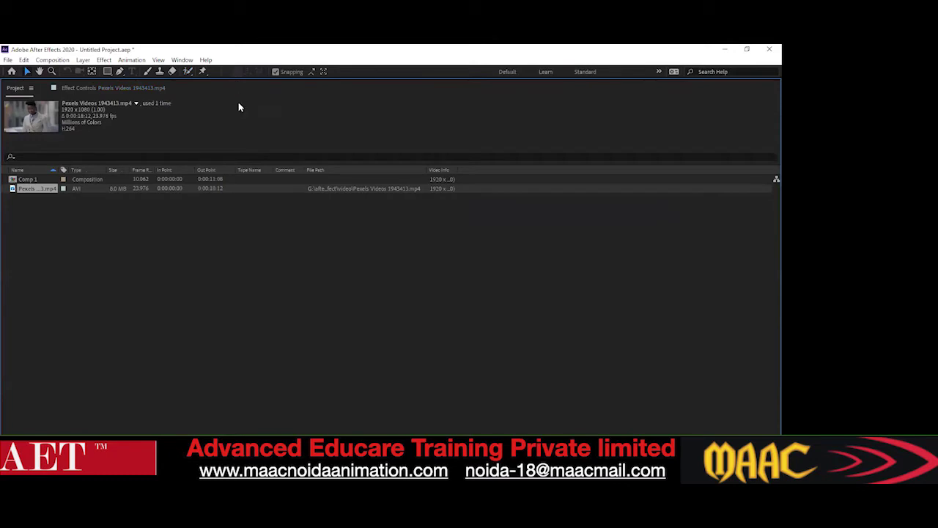
{"action": "left_click", "coordinate": [182, 59]}
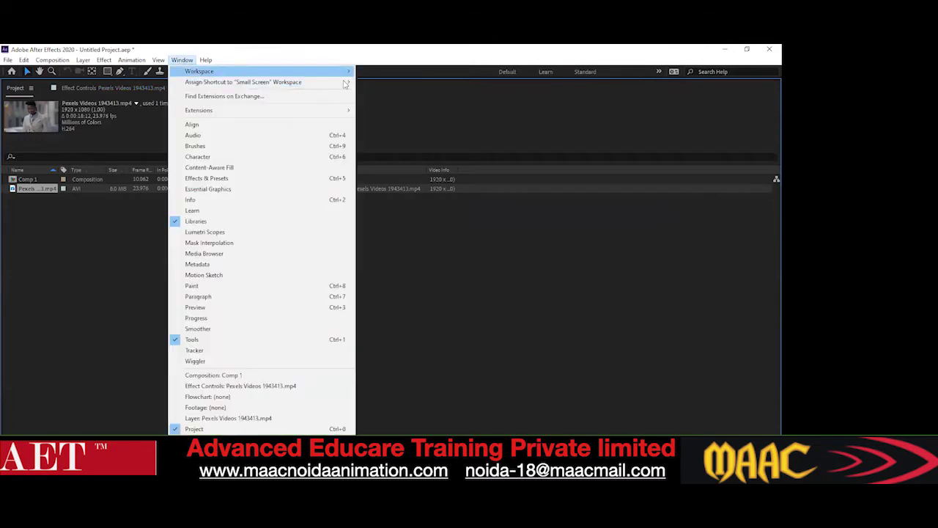
{"action": "mouse_move", "coordinate": [220, 71]}
{"action": "left_click", "coordinate": [397, 238]}
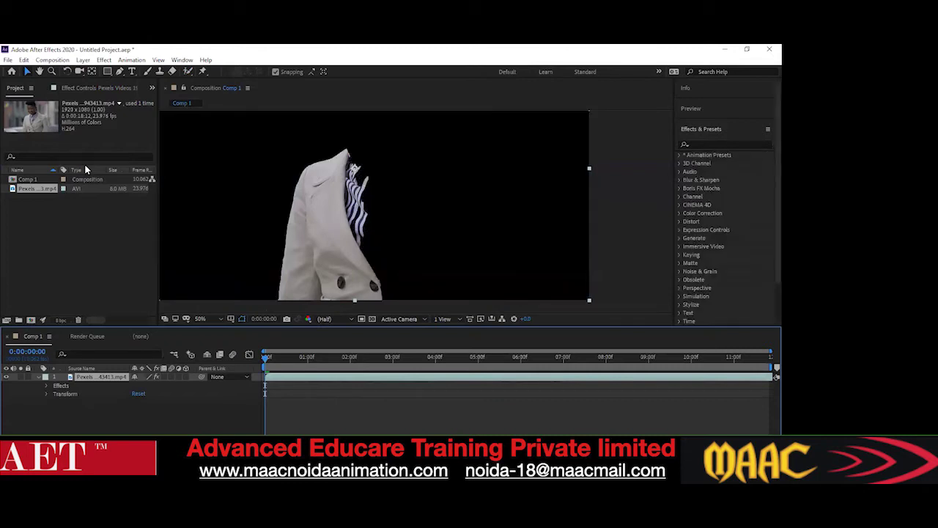
Delete the Pexels Videos 1943413.mp4 footage from the project, including its use in Comp 1
{"action": "left_click", "coordinate": [51, 188]}
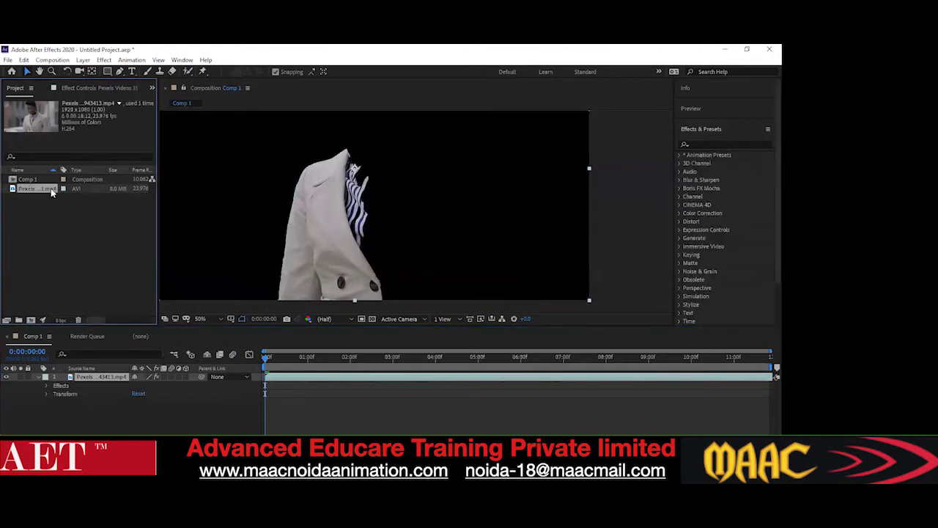
{"action": "key", "text": "Delete"}
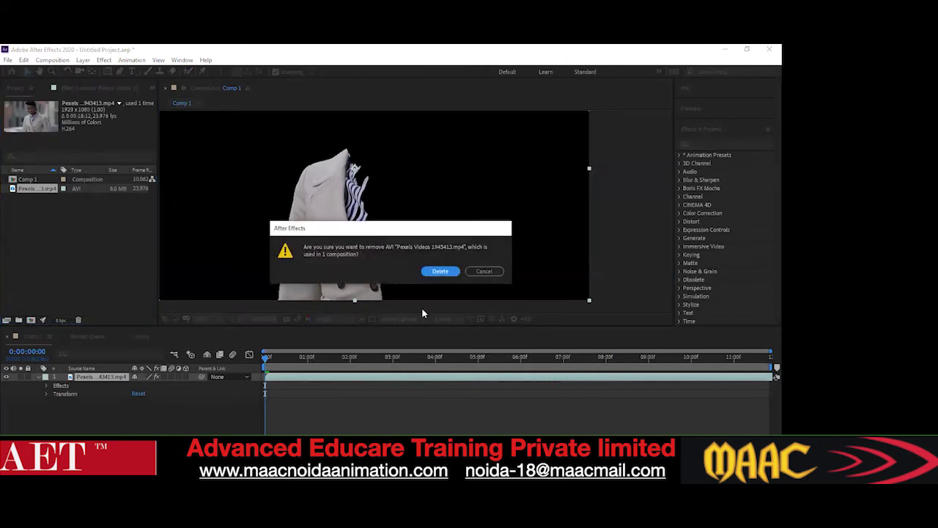
{"action": "left_click", "coordinate": [439, 271]}
Import video (2) from the footage folder inside premier class on Local Disk (G:)
{"action": "double_click", "coordinate": [41, 213]}
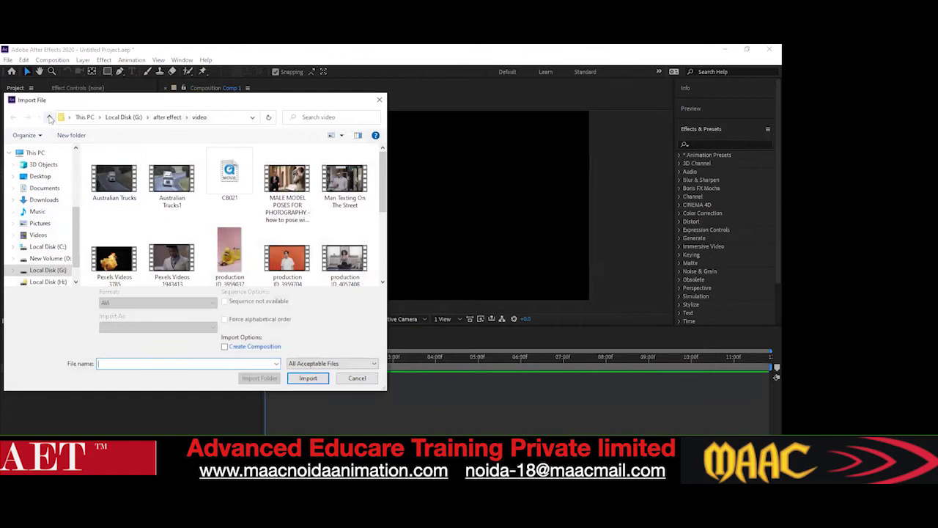
{"action": "left_click", "coordinate": [49, 118]}
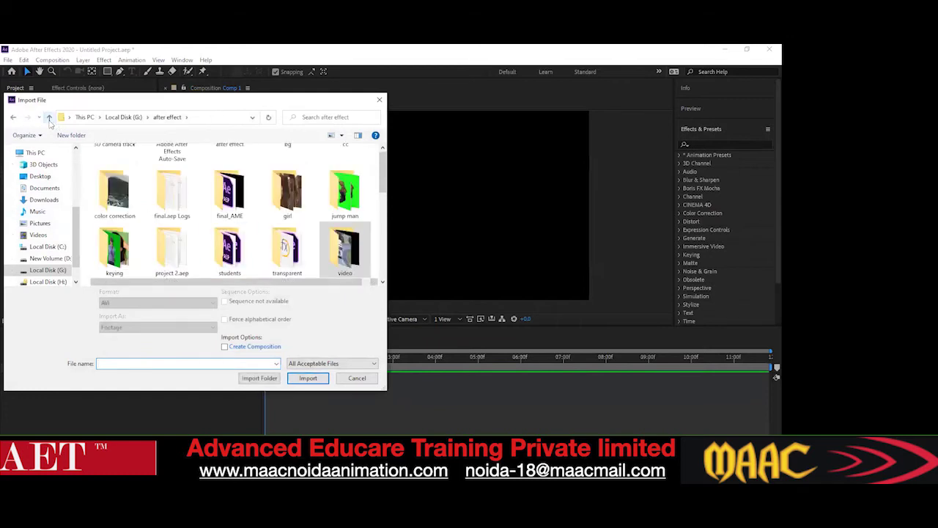
{"action": "left_click", "coordinate": [49, 118]}
{"action": "scroll", "coordinate": [169, 224], "scroll_direction": "up", "scroll_amount": 4}
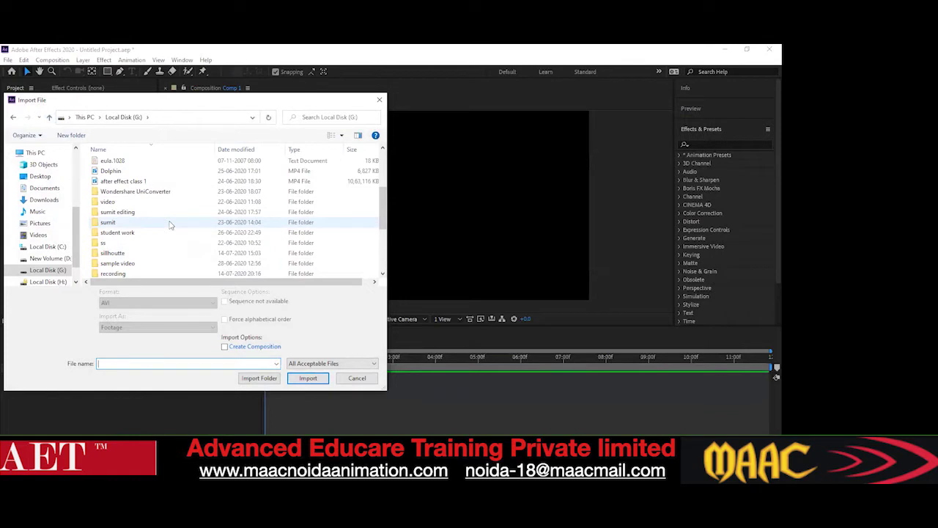
{"action": "scroll", "coordinate": [170, 224], "scroll_direction": "down", "scroll_amount": 4}
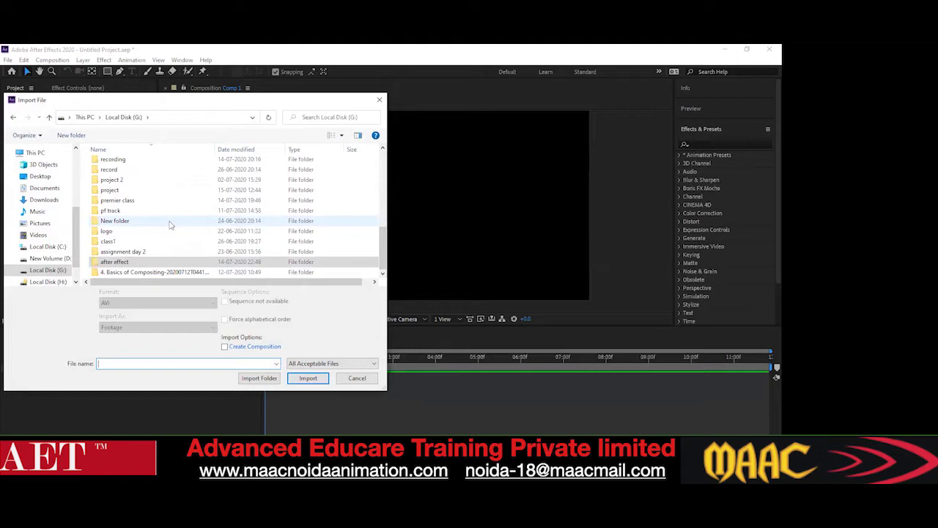
{"action": "scroll", "coordinate": [170, 225], "scroll_direction": "up", "scroll_amount": 2}
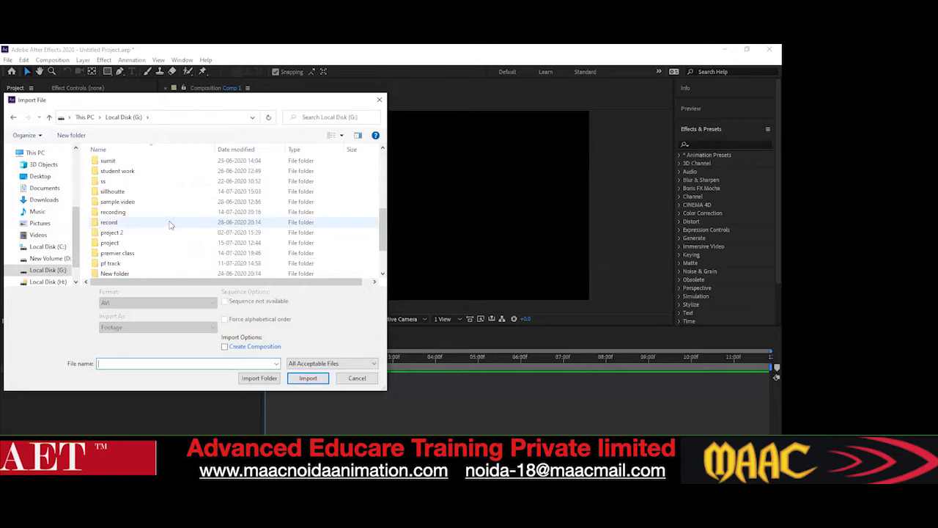
{"action": "double_click", "coordinate": [152, 253]}
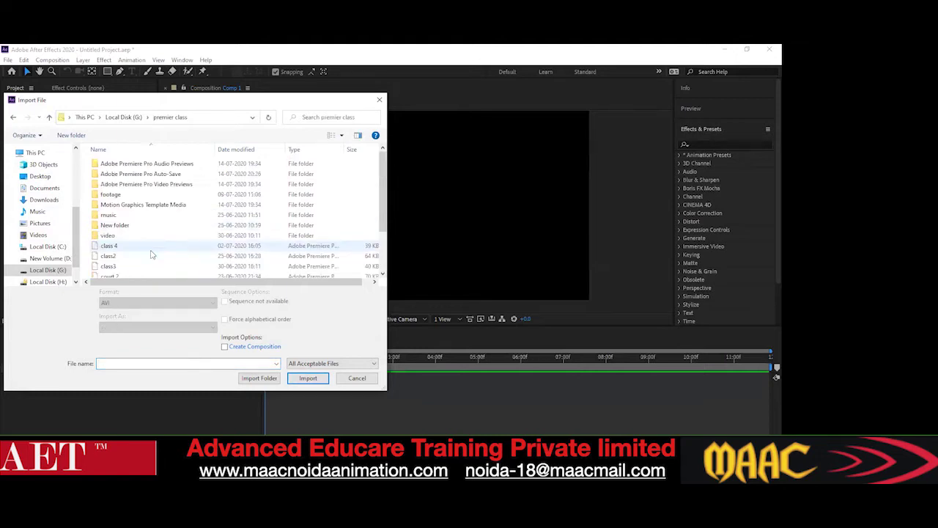
{"action": "scroll", "coordinate": [152, 255], "scroll_direction": "down", "scroll_amount": 1}
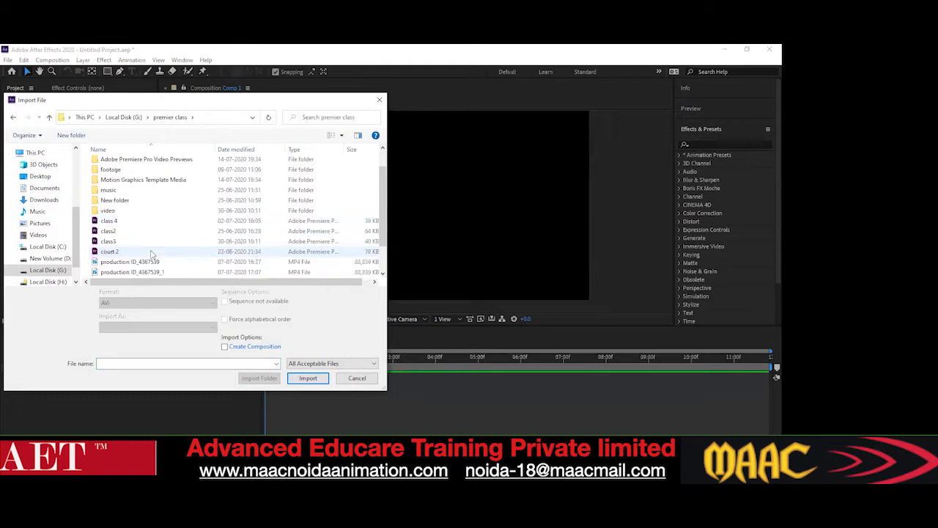
{"action": "scroll", "coordinate": [152, 254], "scroll_direction": "down", "scroll_amount": 1}
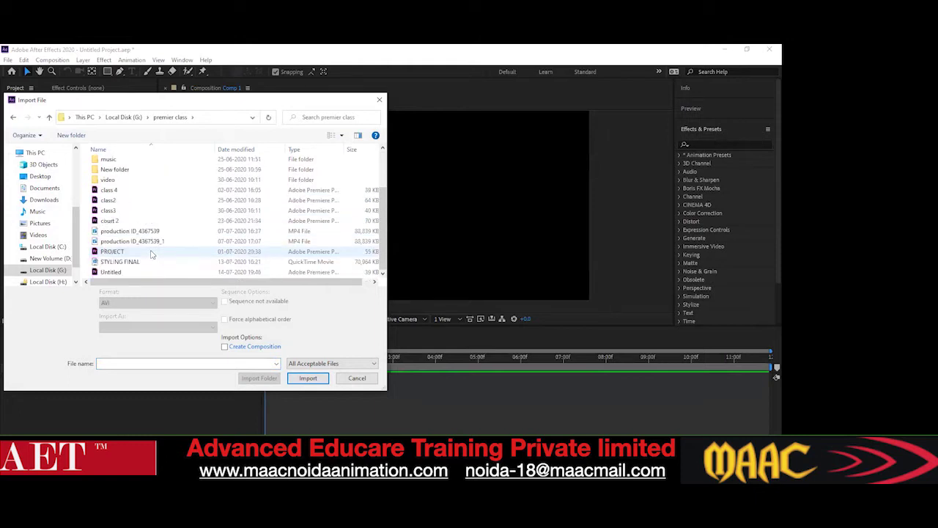
{"action": "scroll", "coordinate": [137, 242], "scroll_direction": "up", "scroll_amount": 2}
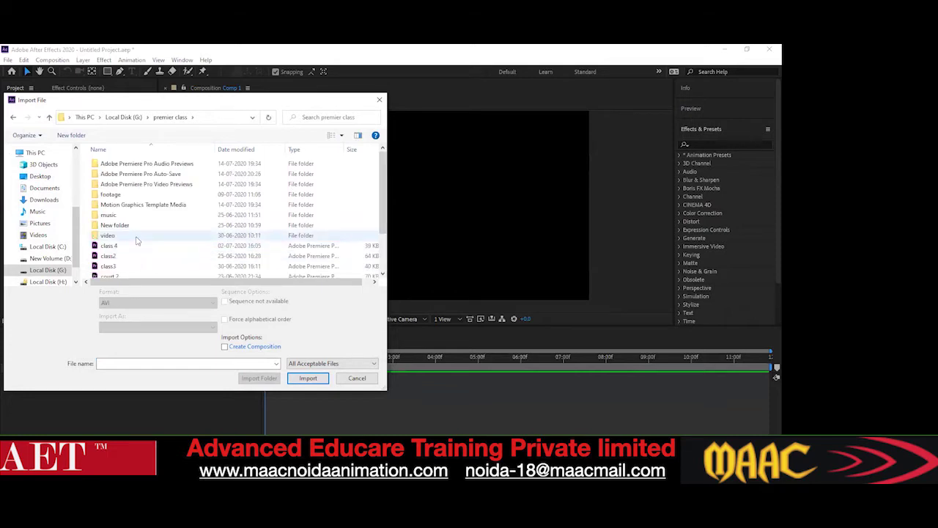
{"action": "double_click", "coordinate": [111, 195]}
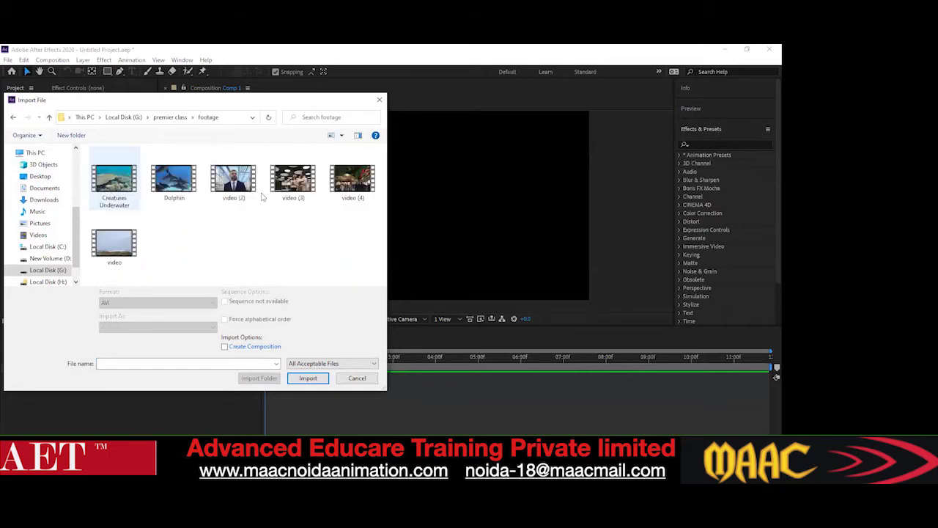
{"action": "left_click", "coordinate": [234, 178]}
{"action": "left_click", "coordinate": [303, 380]}
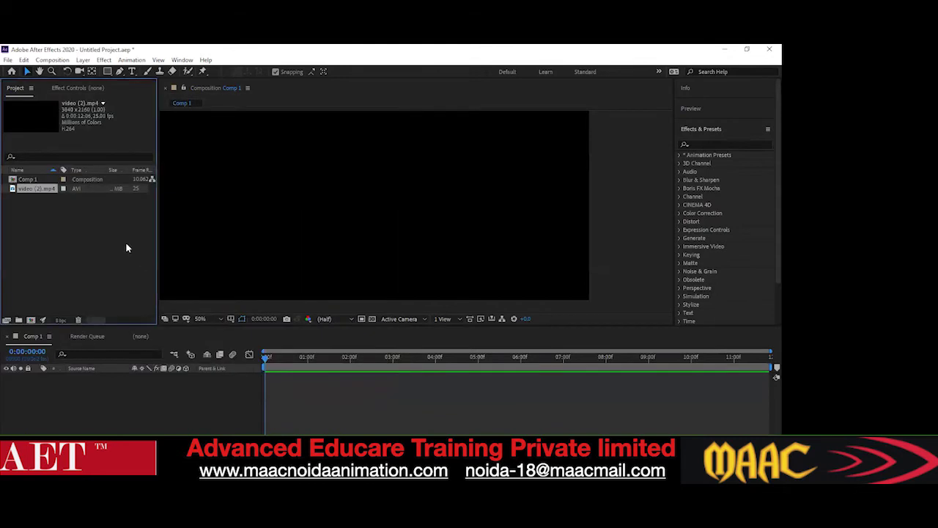
Add video (2).mp4 to Comp 1 as a layer and preview its playback from the start
{"action": "left_click_drag", "start_coordinate": [37, 188], "coordinate": [335, 215]}
{"action": "scroll", "coordinate": [359, 212], "scroll_direction": "down", "scroll_amount": 4}
{"action": "scroll", "coordinate": [359, 213], "scroll_direction": "up", "scroll_amount": 2}
{"action": "left_click", "coordinate": [267, 357]}
{"action": "key", "text": "space"}
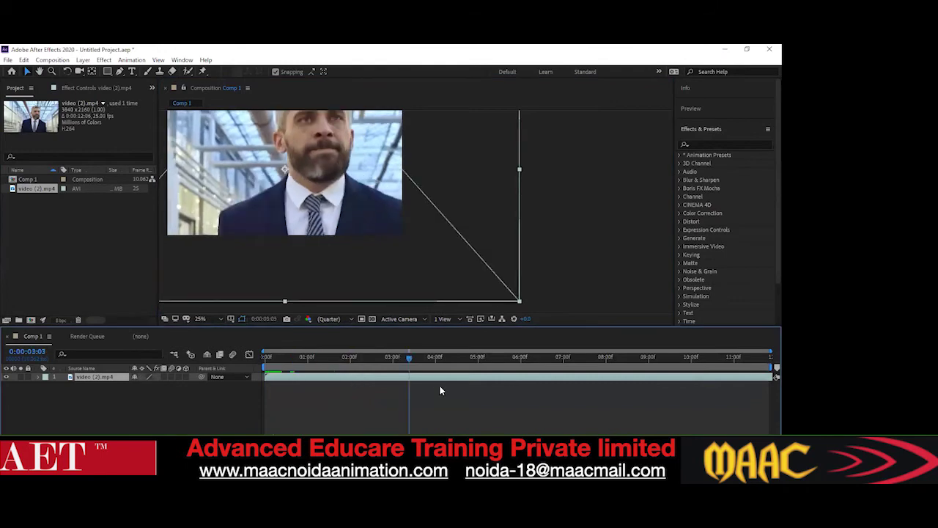
Scale the video (2).mp4 layer down until it roughly fits the composition frame, then deselect it
{"action": "scroll", "coordinate": [403, 268], "scroll_direction": "down", "scroll_amount": 4}
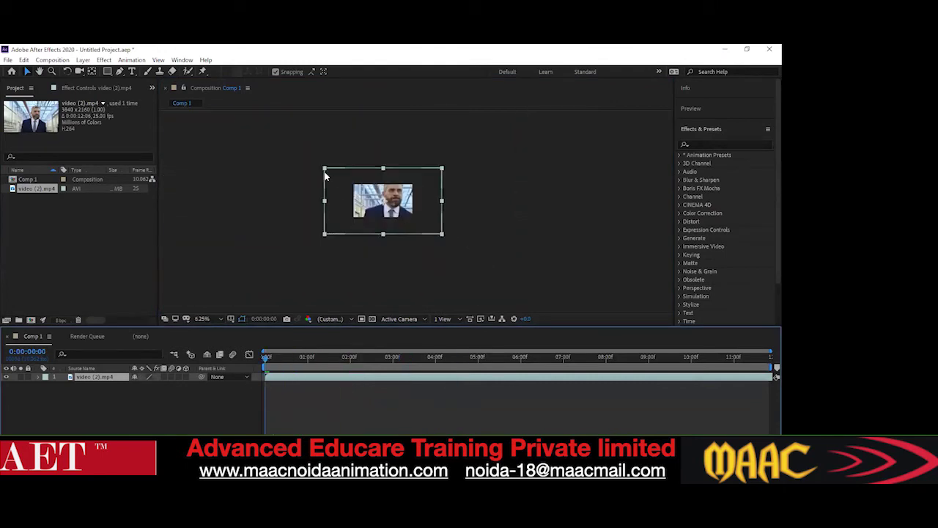
{"action": "left_click_drag", "start_coordinate": [330, 173], "coordinate": [403, 227]}
{"action": "scroll", "coordinate": [392, 202], "scroll_direction": "up", "scroll_amount": 4}
{"action": "left_click_drag", "start_coordinate": [322, 251], "coordinate": [320, 256]}
{"action": "left_click", "coordinate": [533, 218]}
{"action": "left_click_drag", "start_coordinate": [467, 209], "coordinate": [530, 196]}
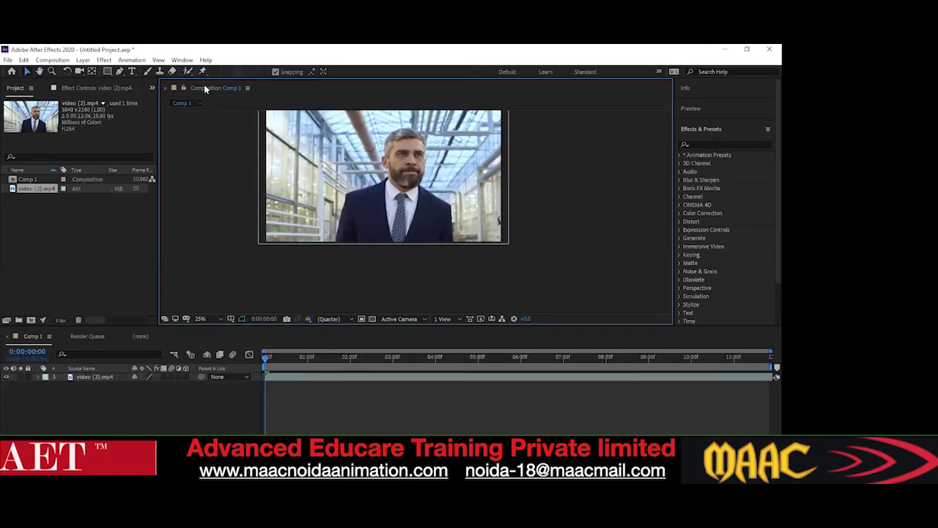
Choose the Roto Brush tool and open the video (2).mp4 layer in its own Layer view
{"action": "left_click", "coordinate": [190, 72]}
{"action": "left_click_drag", "start_coordinate": [369, 194], "coordinate": [338, 168]}
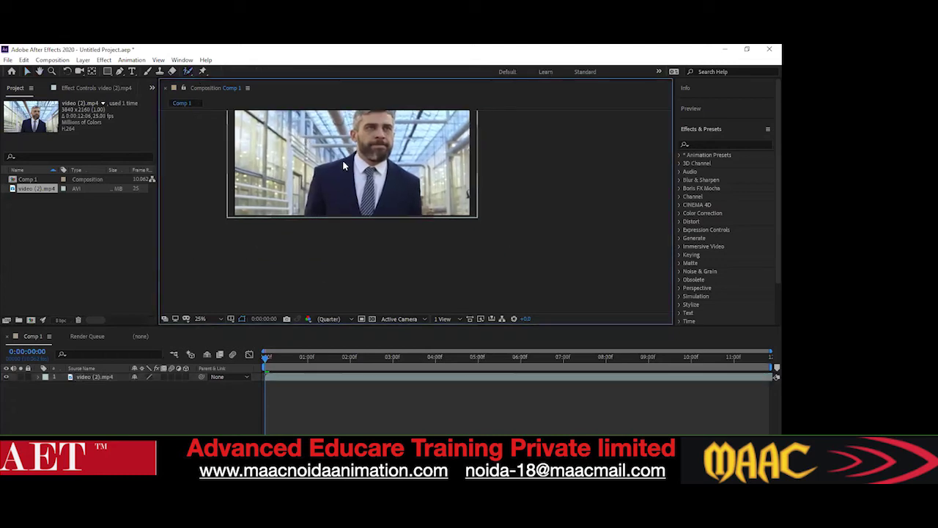
{"action": "left_click", "coordinate": [335, 163]}
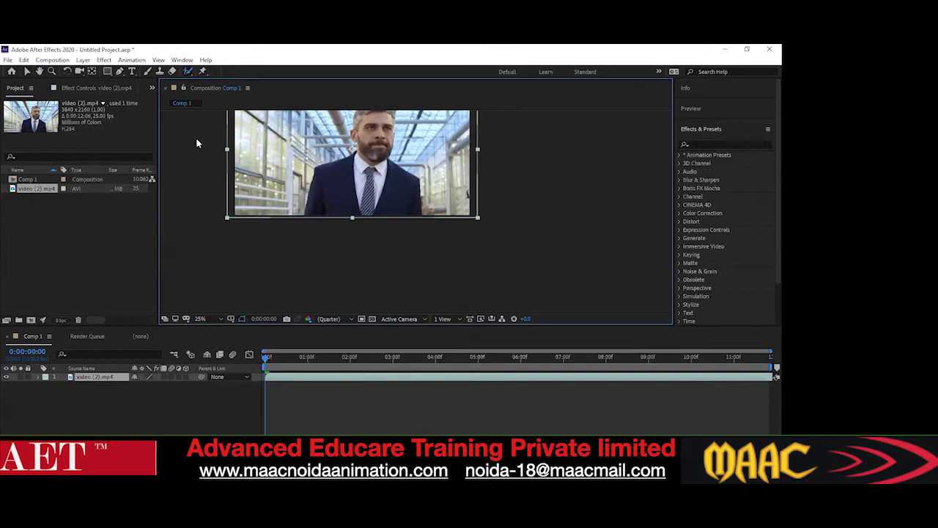
{"action": "left_click", "coordinate": [189, 74]}
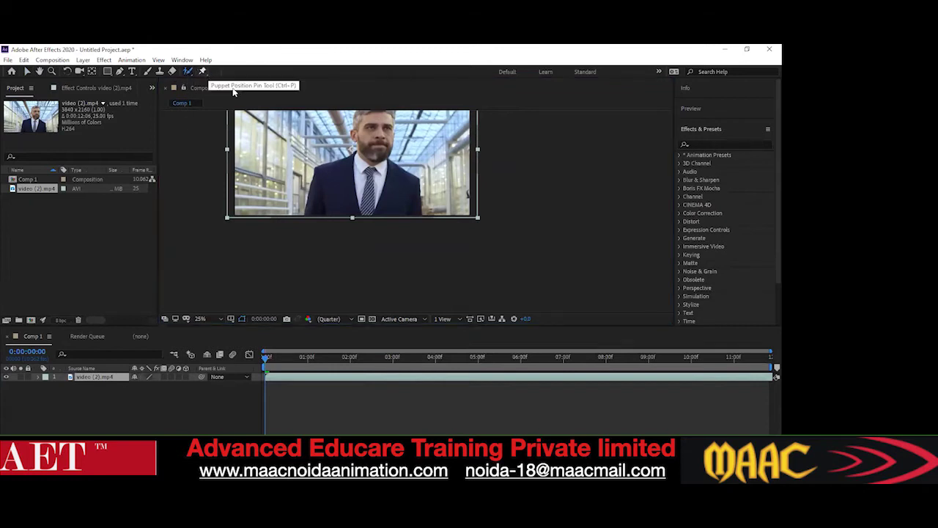
{"action": "double_click", "coordinate": [345, 192]}
Paint a Roto Brush foreground stroke over the man's jacket and shirt, on the image's left side of his tie
{"action": "mouse_move", "coordinate": [394, 221]}
{"action": "left_mouse_down"}
{"action": "mouse_move", "coordinate": [388, 131]}
{"action": "mouse_move", "coordinate": [331, 176]}
{"action": "mouse_move", "coordinate": [316, 221]}
{"action": "mouse_move", "coordinate": [322, 247]}
{"action": "mouse_move", "coordinate": [395, 258]}
{"action": "mouse_move", "coordinate": [406, 167]}
{"action": "mouse_move", "coordinate": [409, 174]}
{"action": "mouse_move", "coordinate": [388, 149]}
{"action": "left_mouse_up"}
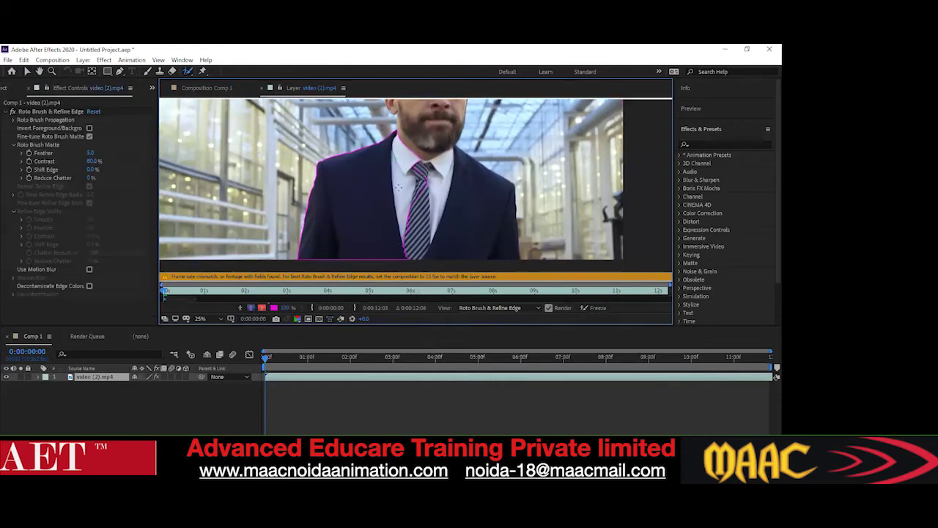
{"action": "left_click_drag", "start_coordinate": [402, 223], "coordinate": [391, 198]}
Preview the propagated selection on the man and step back through the frames to examine its boundary
{"action": "key", "text": "space"}
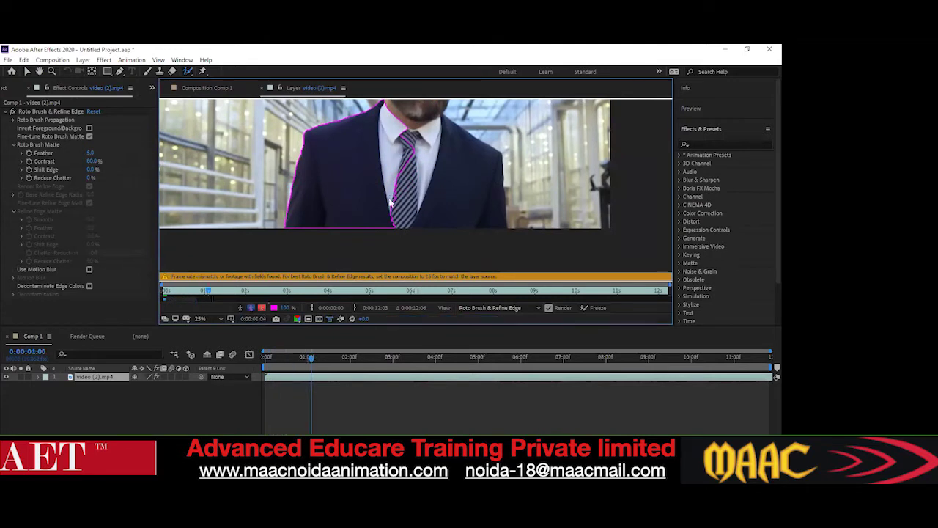
{"action": "scroll", "coordinate": [389, 203], "scroll_direction": "down", "scroll_amount": 2}
{"action": "left_click_drag", "start_coordinate": [387, 193], "coordinate": [348, 221]}
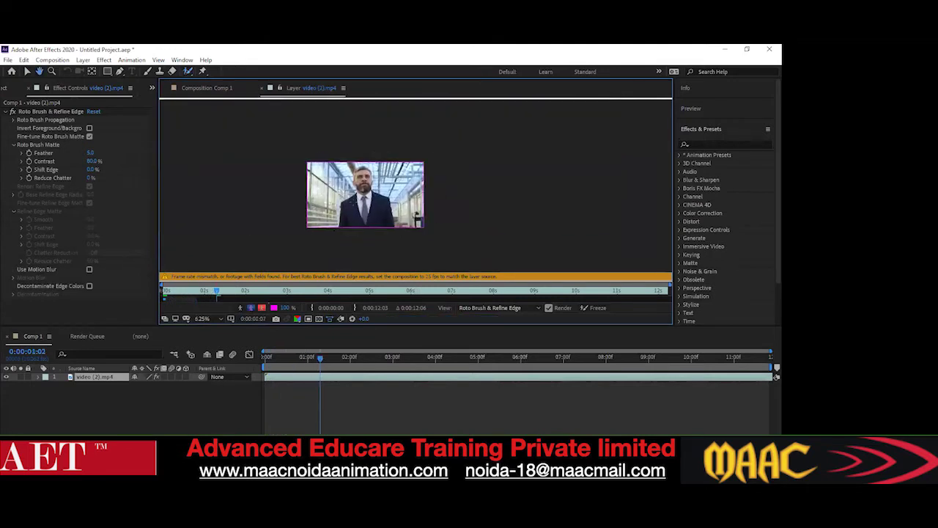
{"action": "scroll", "coordinate": [357, 200], "scroll_direction": "up", "scroll_amount": 1}
{"action": "key", "text": "Page_Up"}
{"action": "key", "text": "Page_Up"}
{"action": "key", "text": "Page_Up"}
{"action": "key", "text": "Page_Up"}
{"action": "key", "text": "Page_Up"}
{"action": "key", "text": "Page_Up"}
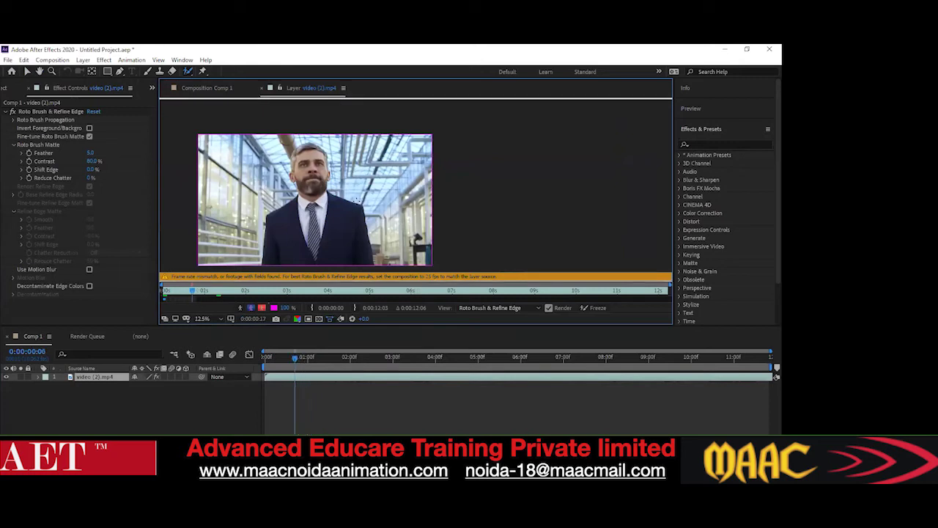
Step frame by frame through the clip's opening frames, up to 0:00:00:08, to examine how the selection boundary follows the man's jacket
{"action": "key", "text": "Page_Up"}
{"action": "key", "text": "Page_Up"}
{"action": "key", "text": "Page_Up"}
{"action": "key", "text": "Page_Up"}
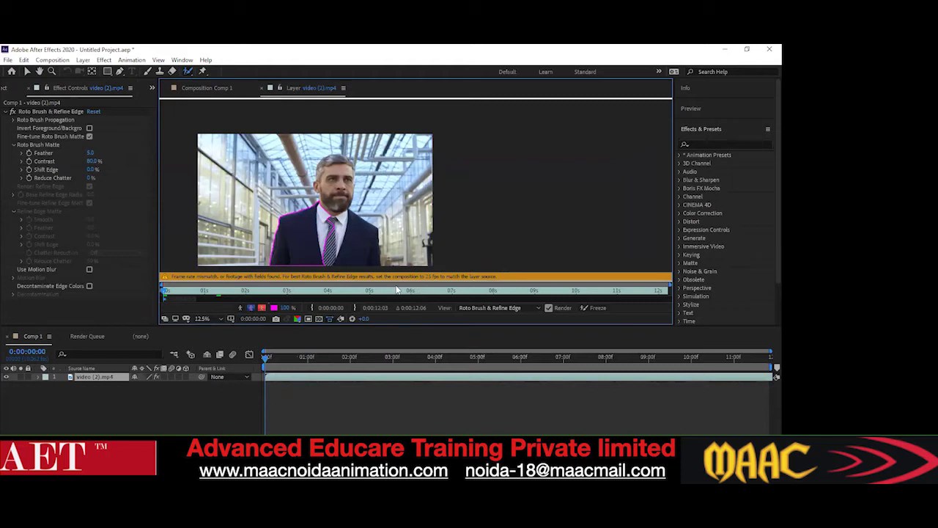
{"action": "key", "text": "Page_Down"}
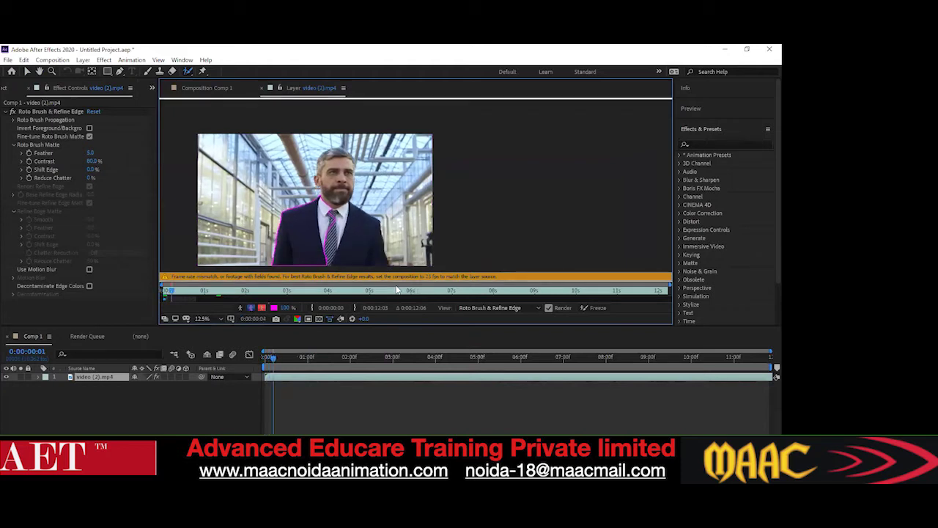
{"action": "key", "text": "Page_Down"}
{"action": "key", "text": "Page_Down"}
{"action": "key", "text": "Page_Down"}
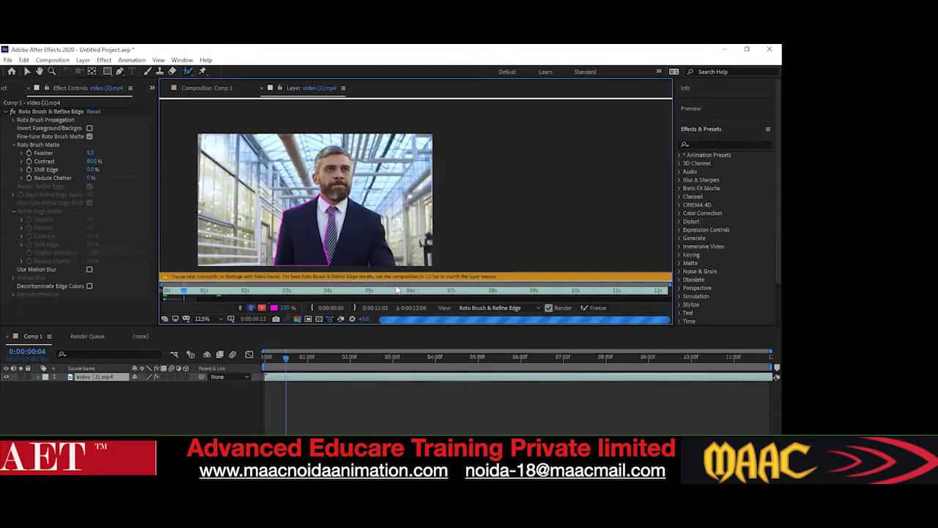
{"action": "key", "text": "Page_Down"}
{"action": "key", "text": "Page_Down"}
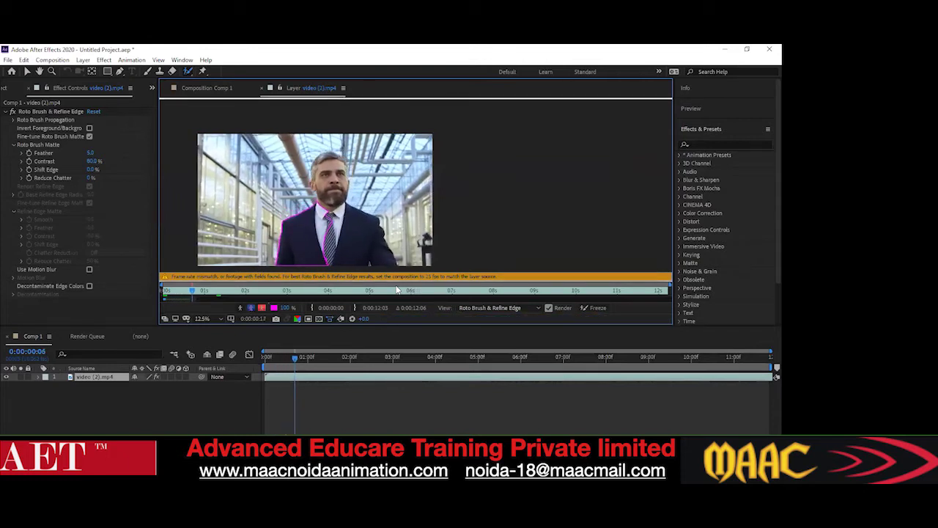
{"action": "key", "text": "Page_Down"}
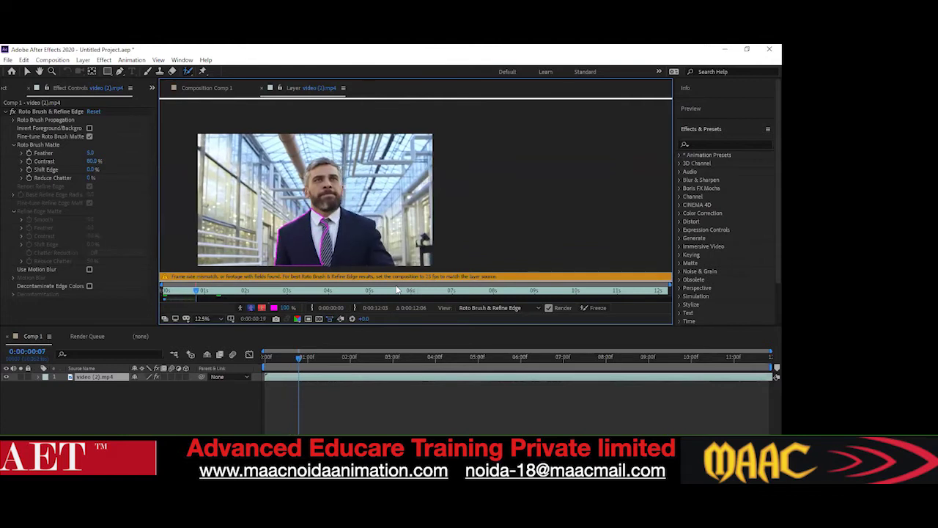
{"action": "key", "text": "Page_Down"}
{"action": "key", "text": "Page_Up"}
{"action": "key", "text": "Page_Down"}
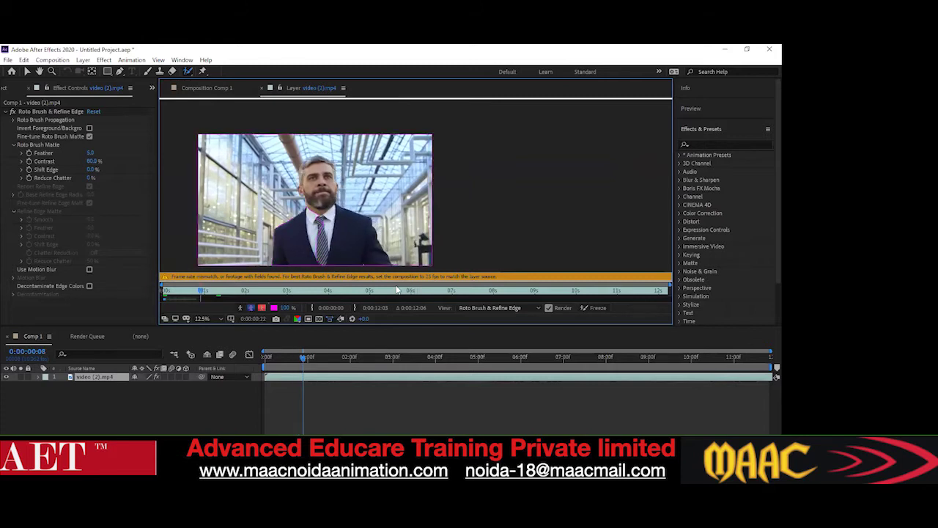
{"action": "key", "text": "Page_Up"}
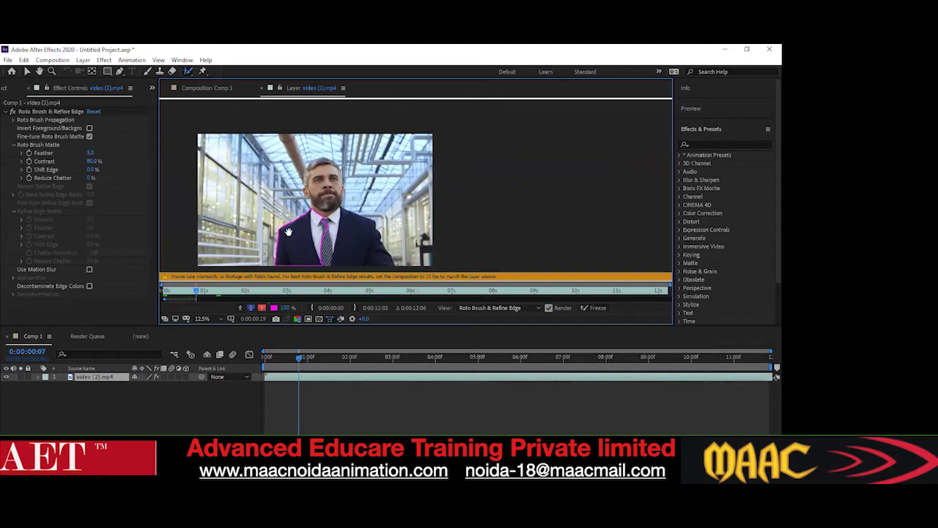
Try to correct the selection at 0:00:00:08 with additional Roto Brush foreground strokes on the man
{"action": "left_click_drag", "start_coordinate": [288, 232], "coordinate": [280, 208]}
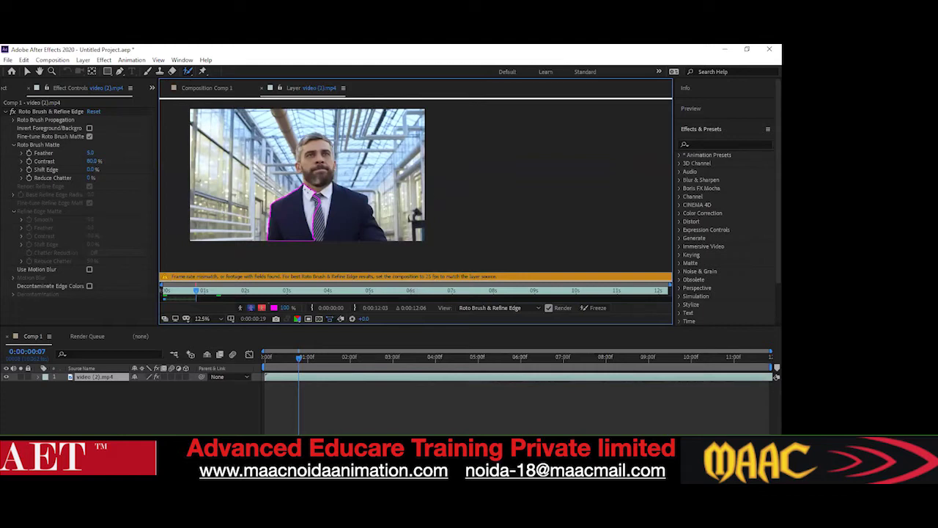
{"action": "left_click_drag", "start_coordinate": [306, 190], "coordinate": [323, 166]}
{"action": "scroll", "coordinate": [323, 167], "scroll_direction": "up", "scroll_amount": 1}
{"action": "left_click_drag", "start_coordinate": [162, 166], "coordinate": [293, 166]}
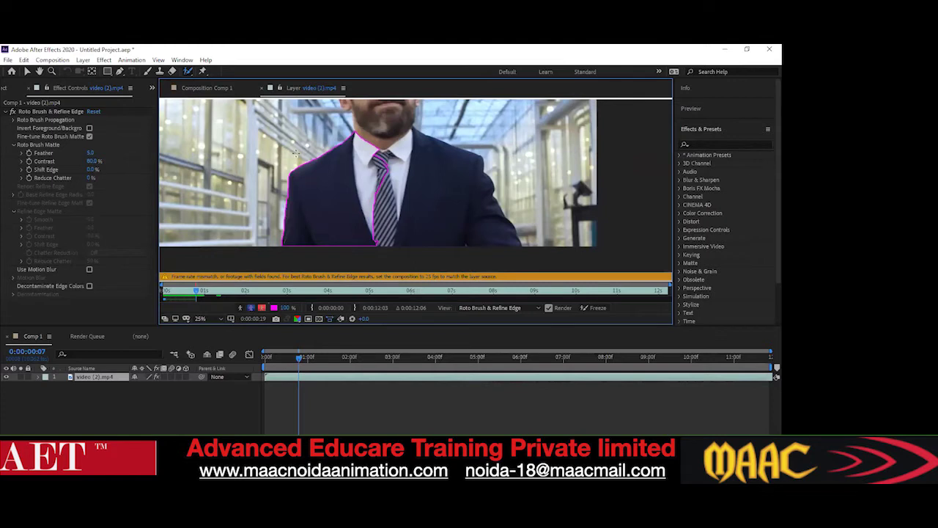
{"action": "key", "text": "Page_Down"}
{"action": "scroll", "coordinate": [311, 165], "scroll_direction": "down", "scroll_amount": 1}
{"action": "mouse_move", "coordinate": [311, 180]}
{"action": "left_mouse_down"}
{"action": "mouse_move", "coordinate": [280, 190]}
{"action": "mouse_move", "coordinate": [321, 222]}
{"action": "mouse_move", "coordinate": [324, 192]}
{"action": "mouse_move", "coordinate": [354, 179]}
{"action": "left_mouse_up"}
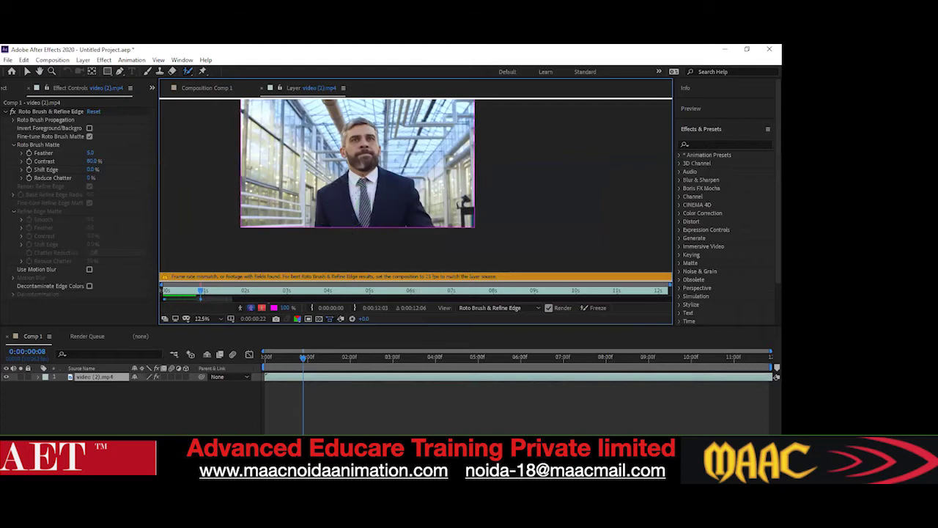
Add Roto Brush foreground strokes on the man at 0:00:01:00 and undo the last two of them
{"action": "key", "text": "Page_Down"}
{"action": "key", "text": "Page_Down"}
{"action": "key", "text": "Page_Down"}
{"action": "key", "text": "Page_Down"}
{"action": "key", "text": "Page_Down"}
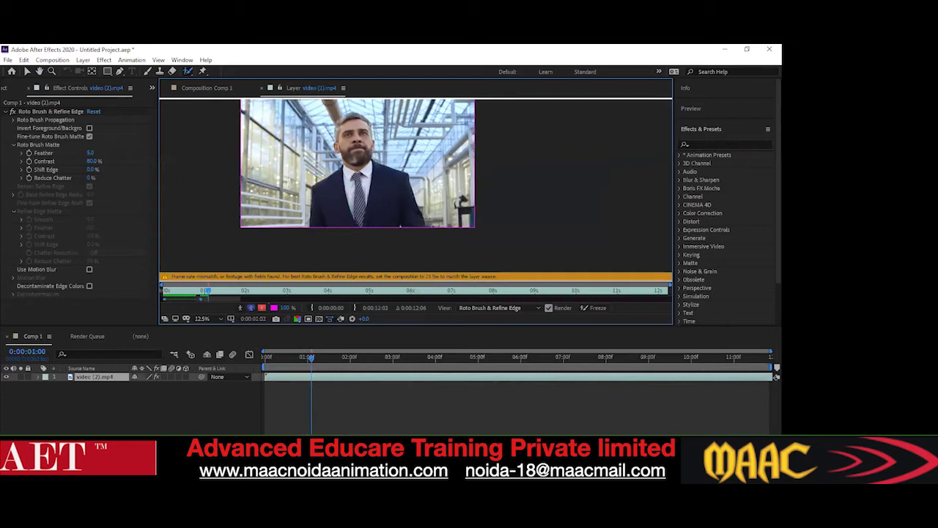
{"action": "key", "text": "Page_Up"}
{"action": "key", "text": "Page_Up"}
{"action": "key", "text": "Page_Up"}
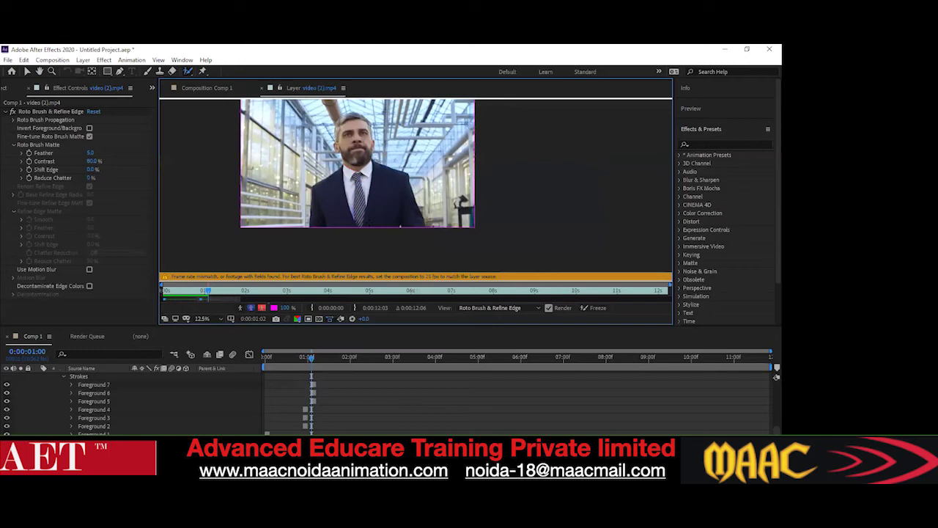
{"action": "key", "text": "ctrl+z"}
{"action": "key", "text": "ctrl+z"}
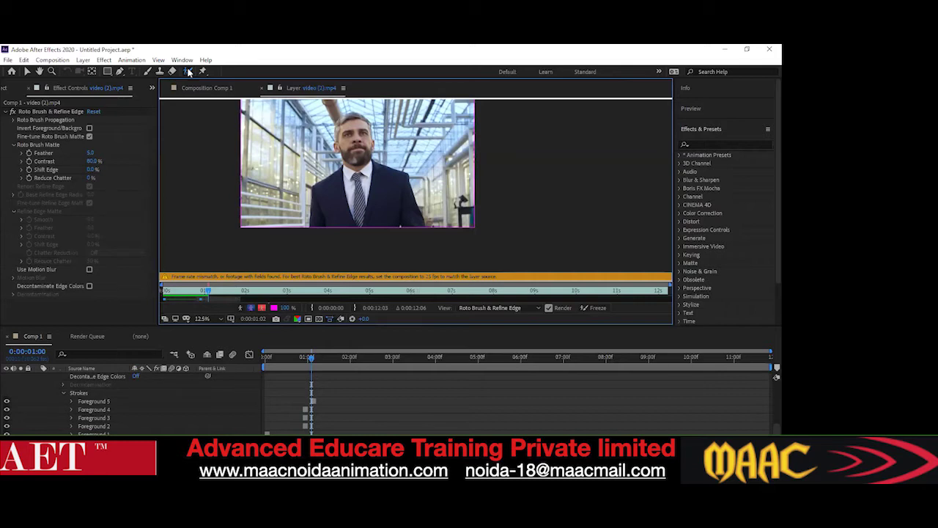
Choose the Pen tool and examine the selection edge along the man's shoulder, collar and tie at 0:00:00:02 and 0:00:00:03
{"action": "left_click", "coordinate": [120, 72]}
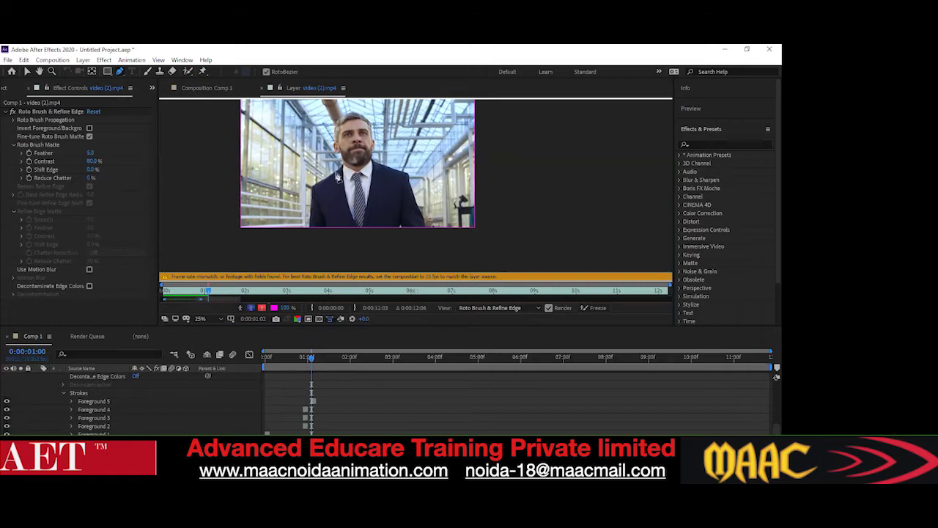
{"action": "scroll", "coordinate": [338, 149], "scroll_direction": "up", "scroll_amount": 1}
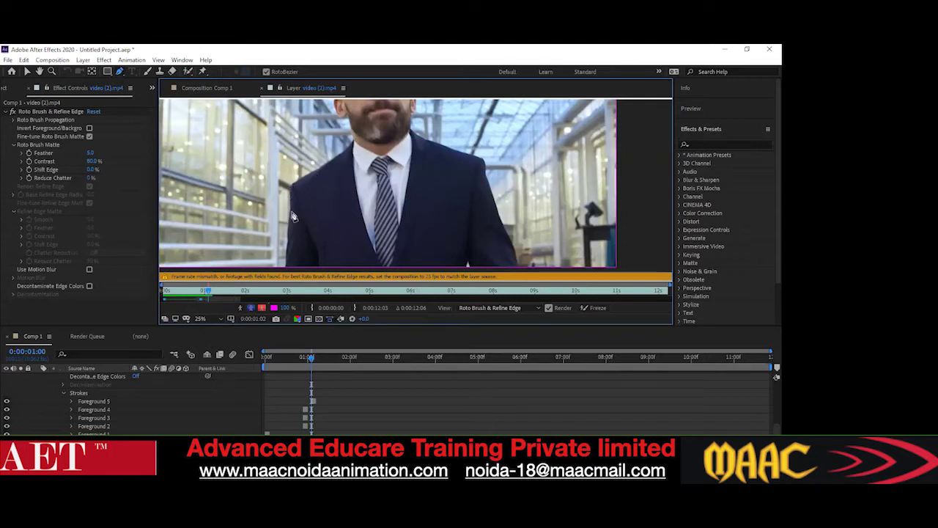
{"action": "key", "text": "Page_Up"}
{"action": "key", "text": "Page_Up"}
{"action": "left_click_drag", "start_coordinate": [291, 358], "coordinate": [278, 362]}
{"action": "left_click", "coordinate": [325, 192]}
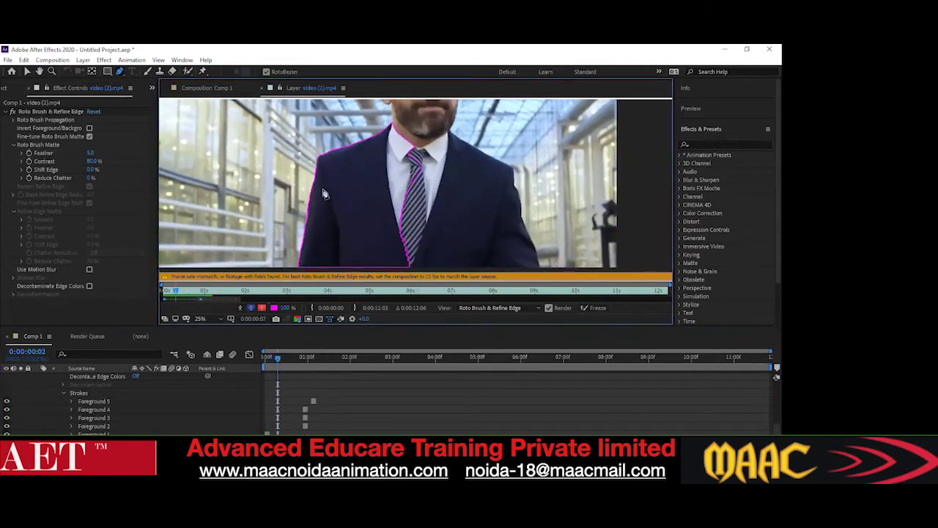
{"action": "key", "text": "Page_Down"}
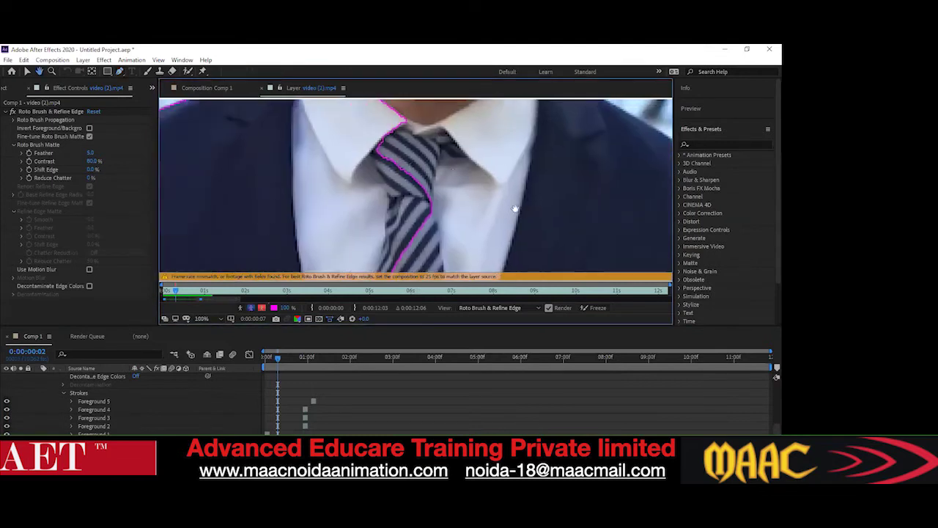
{"action": "scroll", "coordinate": [418, 173], "scroll_direction": "down", "scroll_amount": 4}
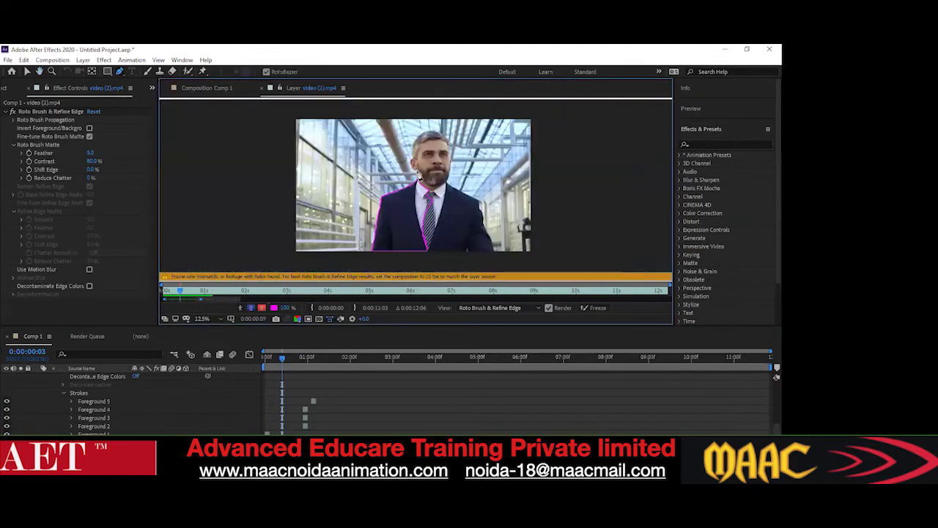
{"action": "scroll", "coordinate": [417, 173], "scroll_direction": "up", "scroll_amount": 3}
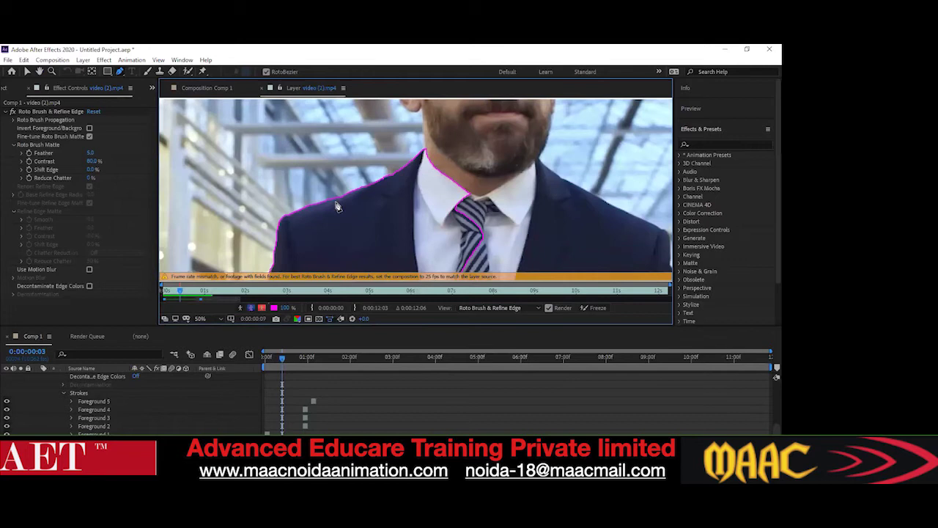
{"action": "left_click_drag", "start_coordinate": [343, 198], "coordinate": [364, 168]}
{"action": "left_click_drag", "start_coordinate": [293, 244], "coordinate": [334, 188]}
{"action": "scroll", "coordinate": [431, 216], "scroll_direction": "down", "scroll_amount": 2}
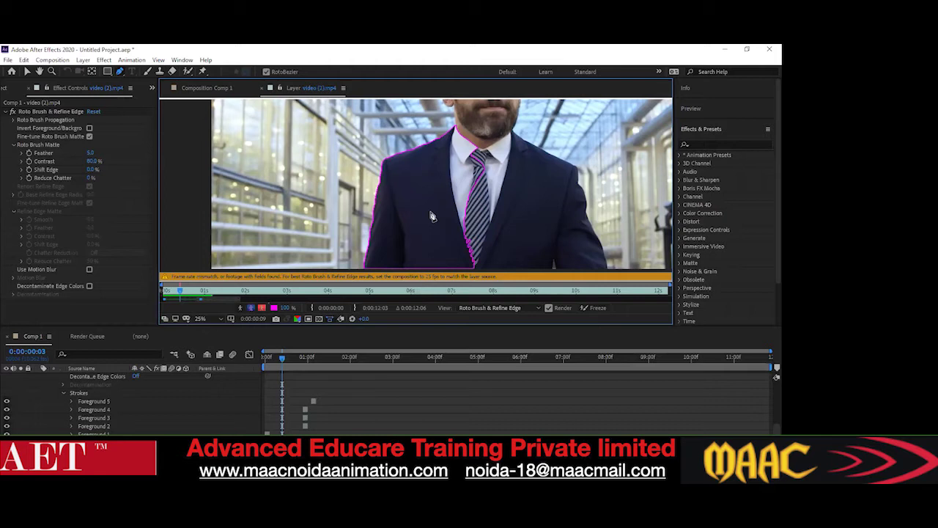
Delete the video (2).mp4 footage from the project, including its use in Comp 1
{"action": "left_click", "coordinate": [4, 87]}
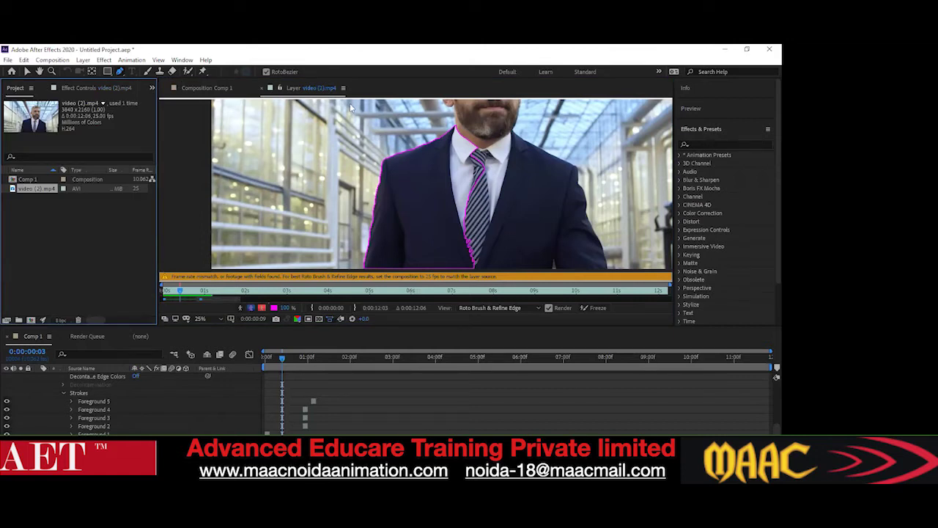
{"action": "key", "text": "alt+Tab"}
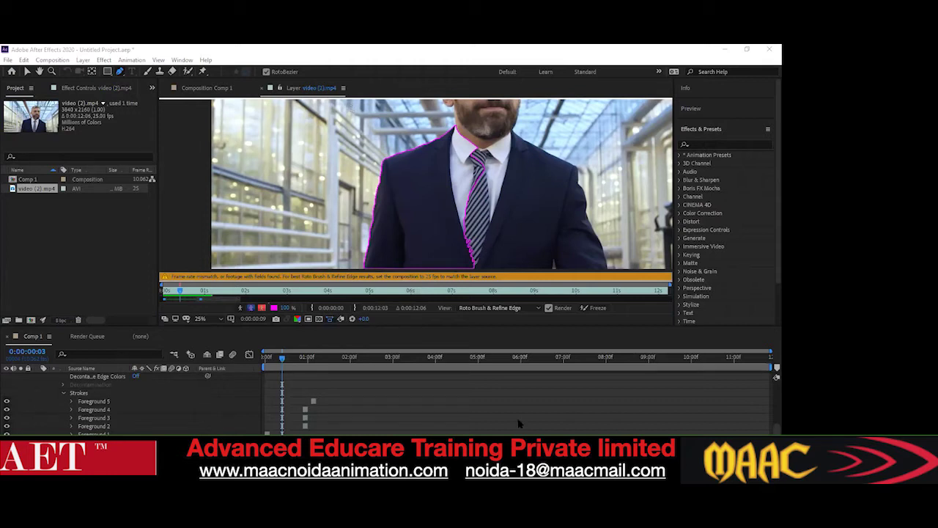
{"action": "left_click", "coordinate": [8, 60]}
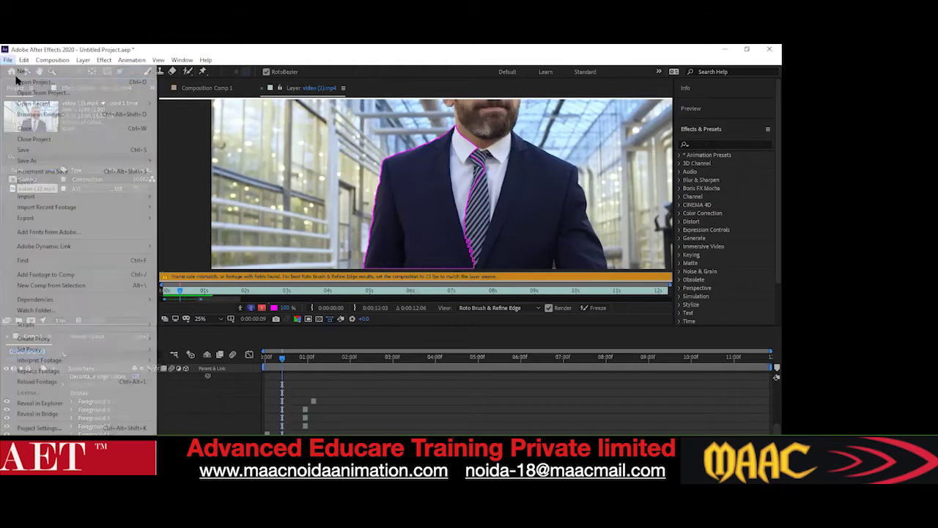
{"action": "left_click", "coordinate": [67, 51]}
{"action": "left_click", "coordinate": [54, 209]}
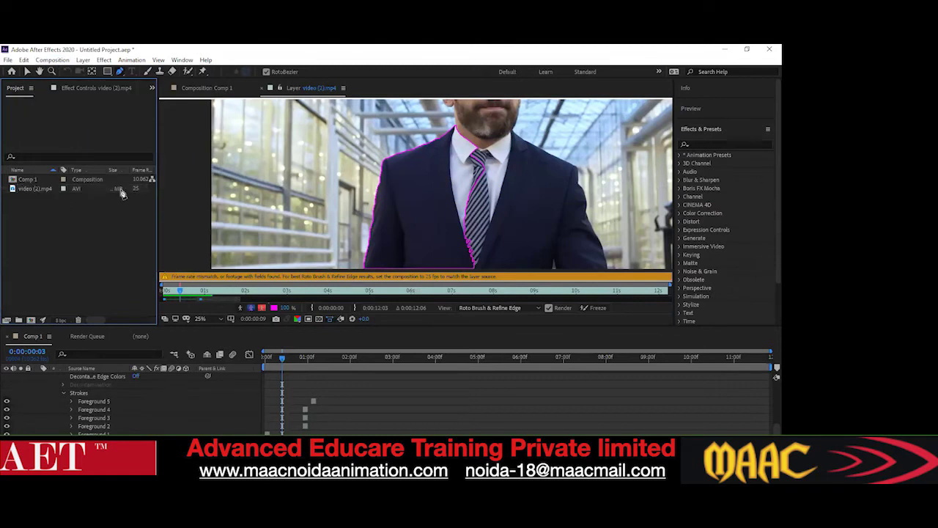
{"action": "left_click", "coordinate": [45, 190]}
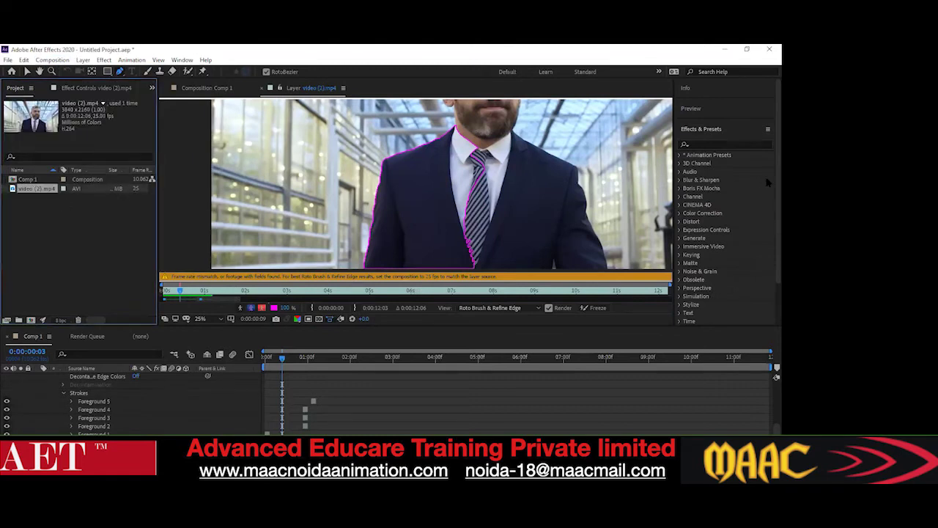
{"action": "key", "text": "Delete"}
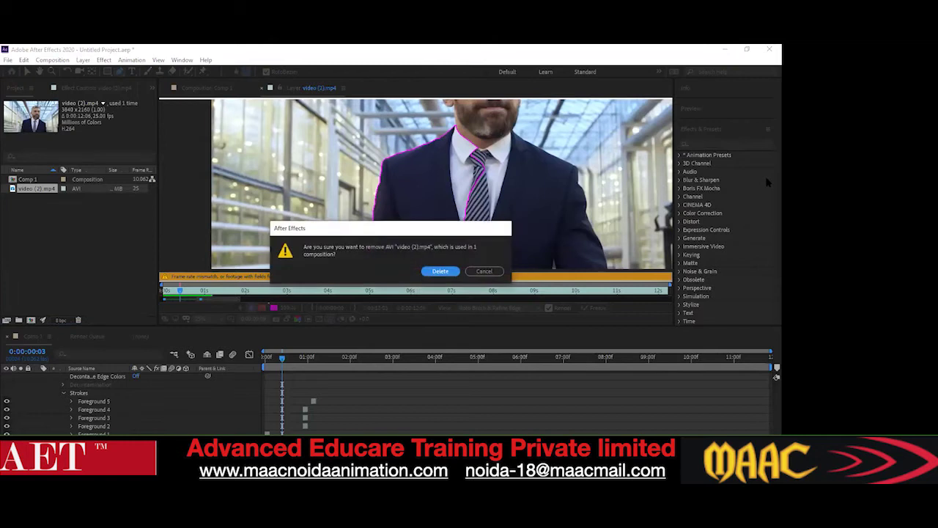
{"action": "key", "text": "Return"}
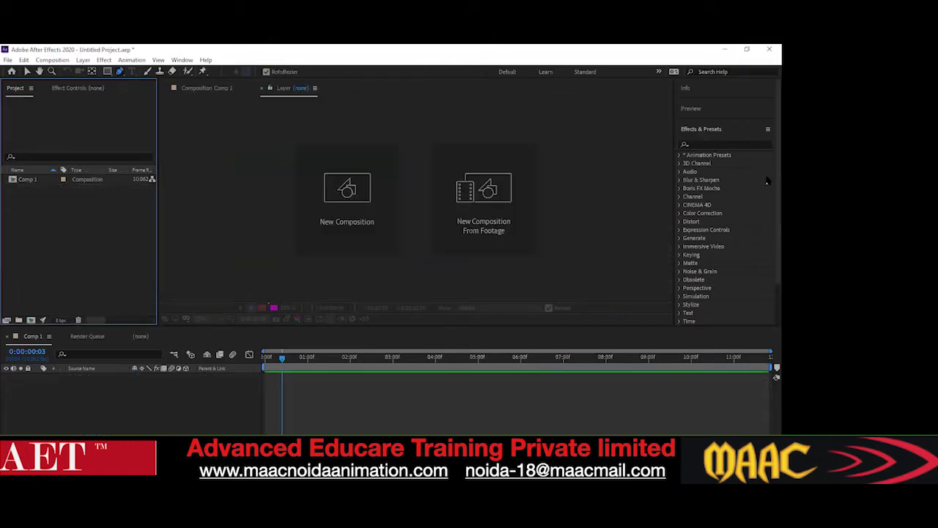
{"action": "left_click", "coordinate": [388, 224]}
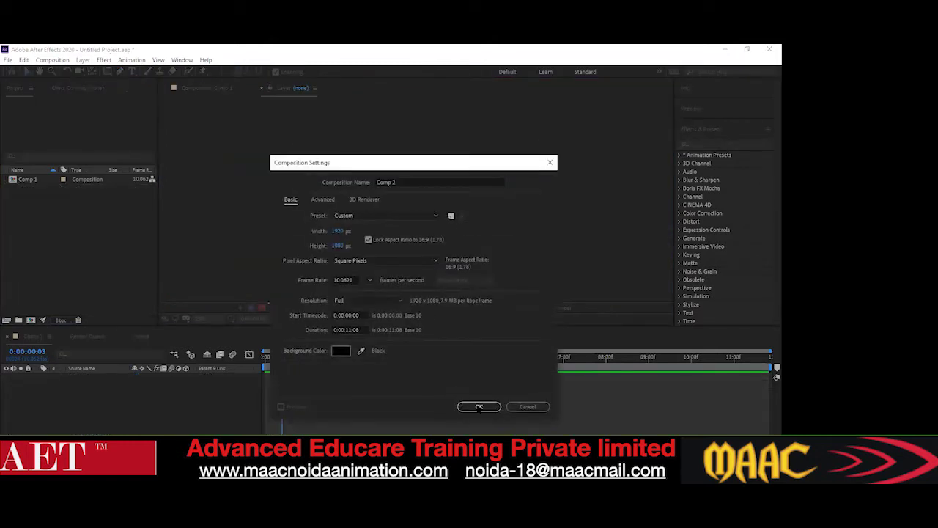
{"action": "left_click", "coordinate": [479, 407]}
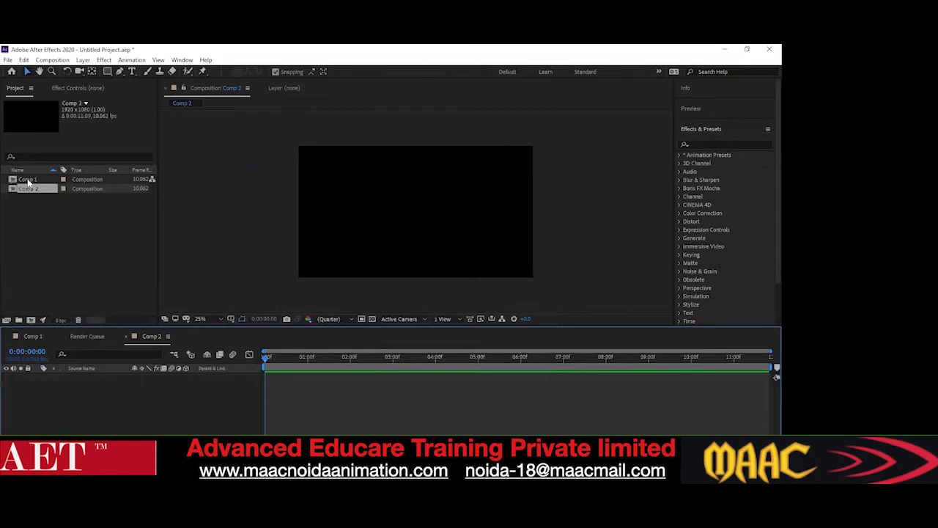
{"action": "left_click", "coordinate": [28, 180]}
{"action": "left_click", "coordinate": [28, 190]}
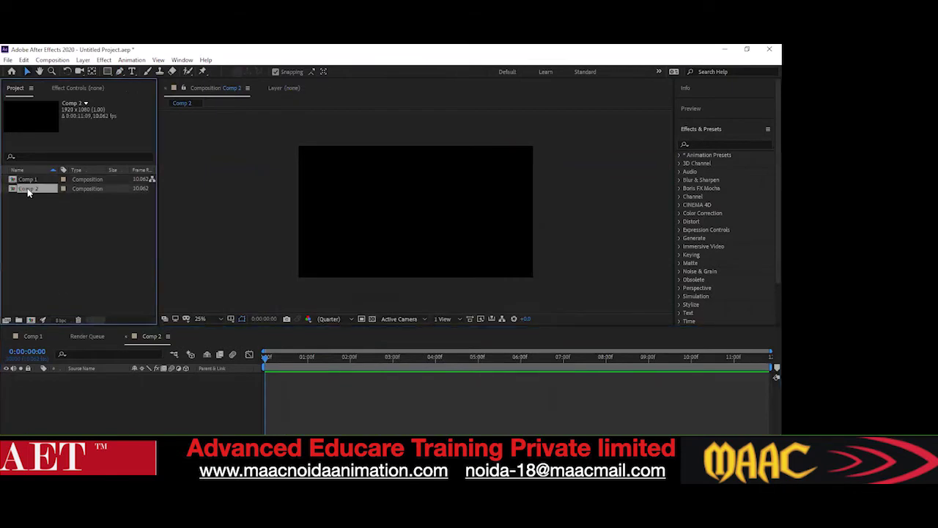
{"action": "key", "text": "Delete"}
Delete Comp 2 from the project
{"action": "right_click", "coordinate": [47, 211]}
{"action": "left_click", "coordinate": [42, 249]}
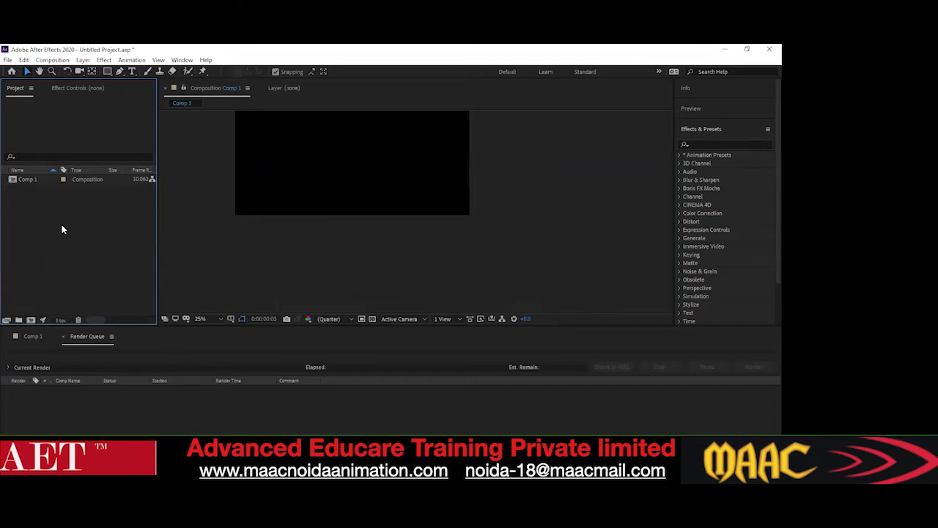
Start a footage import and browse to the after effect folder on Local Disk (G:)
{"action": "double_click", "coordinate": [63, 219]}
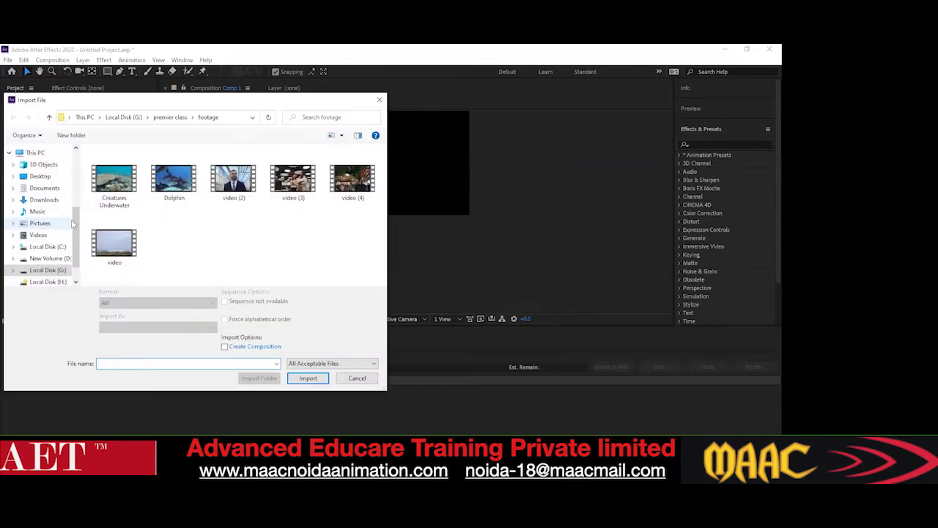
{"action": "left_click", "coordinate": [51, 259]}
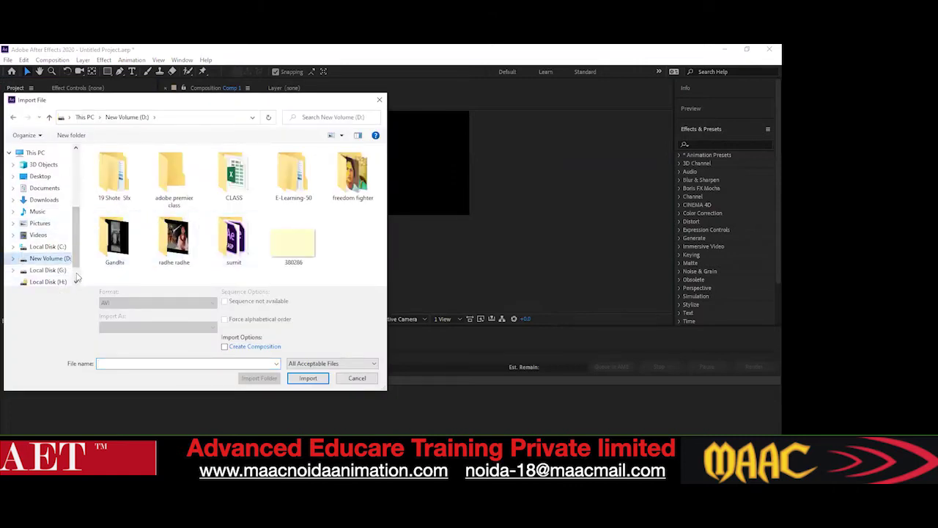
{"action": "scroll", "coordinate": [59, 264], "scroll_direction": "down", "scroll_amount": 1}
{"action": "left_click", "coordinate": [48, 243]}
{"action": "scroll", "coordinate": [130, 248], "scroll_direction": "down", "scroll_amount": 5}
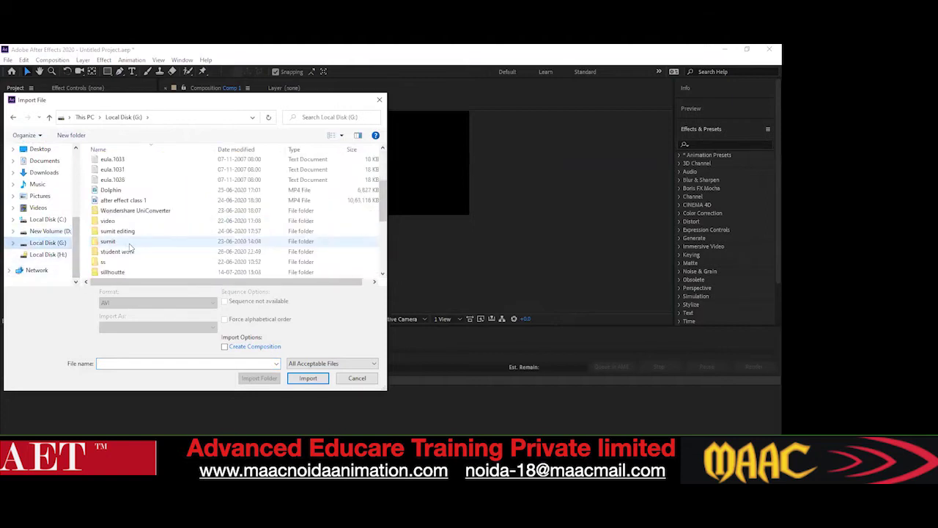
{"action": "scroll", "coordinate": [131, 248], "scroll_direction": "down", "scroll_amount": 1}
{"action": "double_click", "coordinate": [119, 253]}
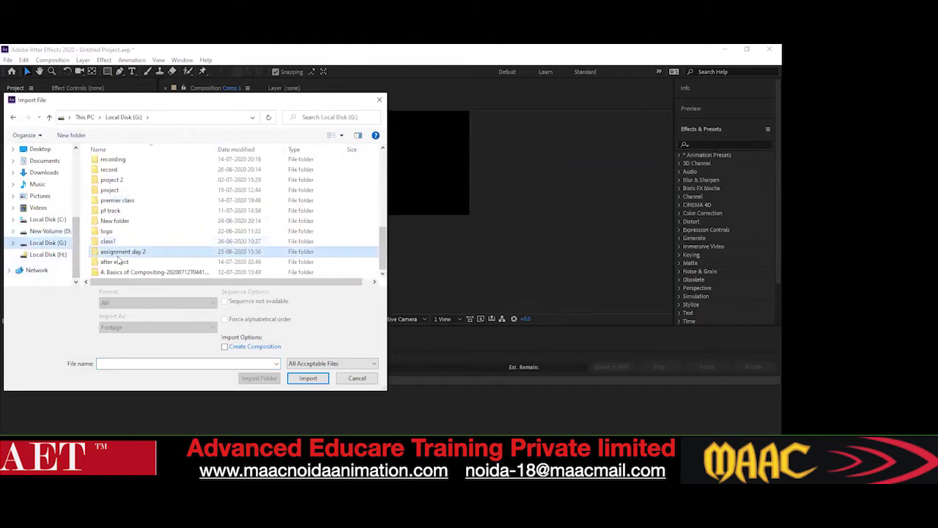
{"action": "key", "text": "BackSpace"}
{"action": "key", "text": "BackSpace"}
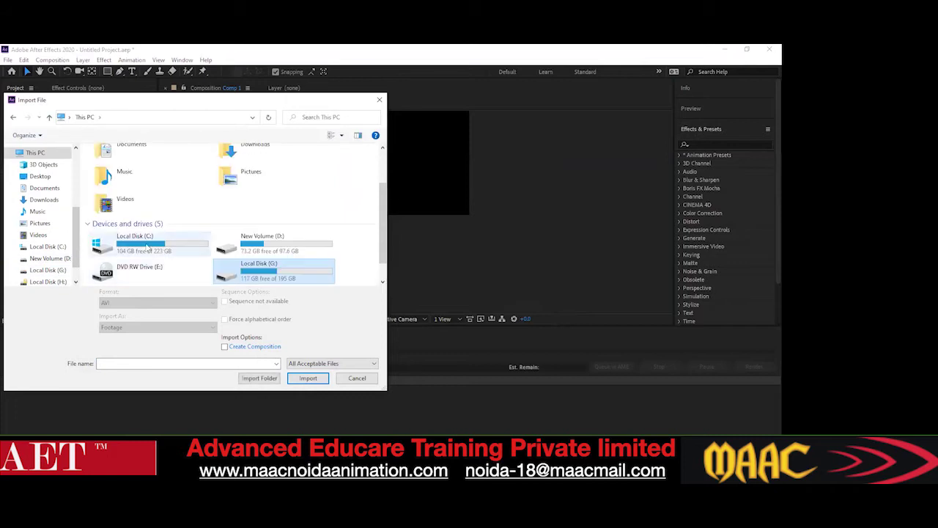
{"action": "left_click", "coordinate": [61, 272]}
{"action": "scroll", "coordinate": [133, 234], "scroll_direction": "down", "scroll_amount": 5}
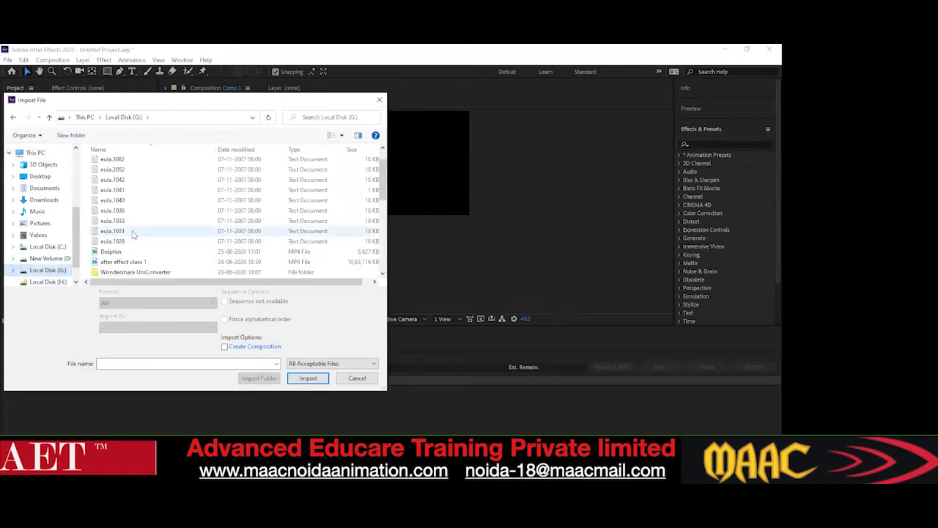
{"action": "scroll", "coordinate": [133, 234], "scroll_direction": "down", "scroll_amount": 2}
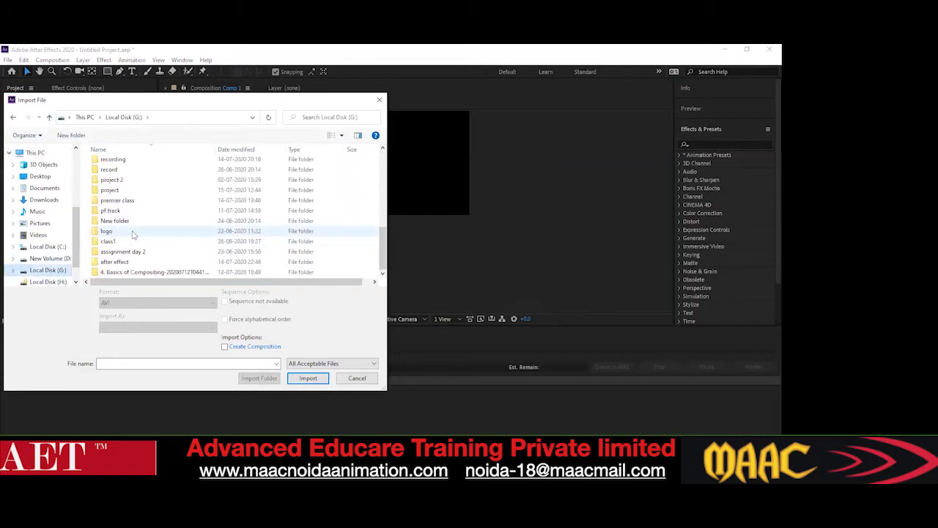
{"action": "double_click", "coordinate": [115, 268]}
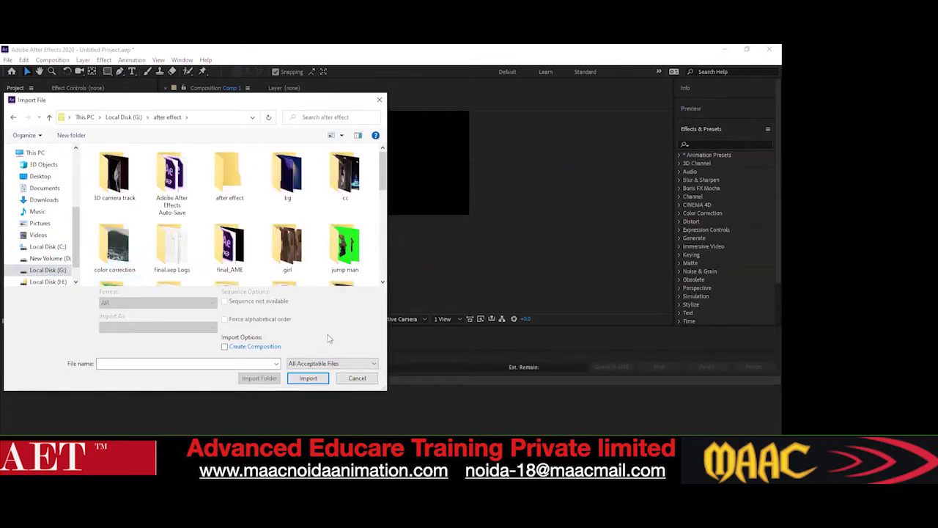
Import the clip 3D Match-Moving - Free Full HD Footage #2 from the 3D camera track folder
{"action": "scroll", "coordinate": [154, 241], "scroll_direction": "down", "scroll_amount": 2}
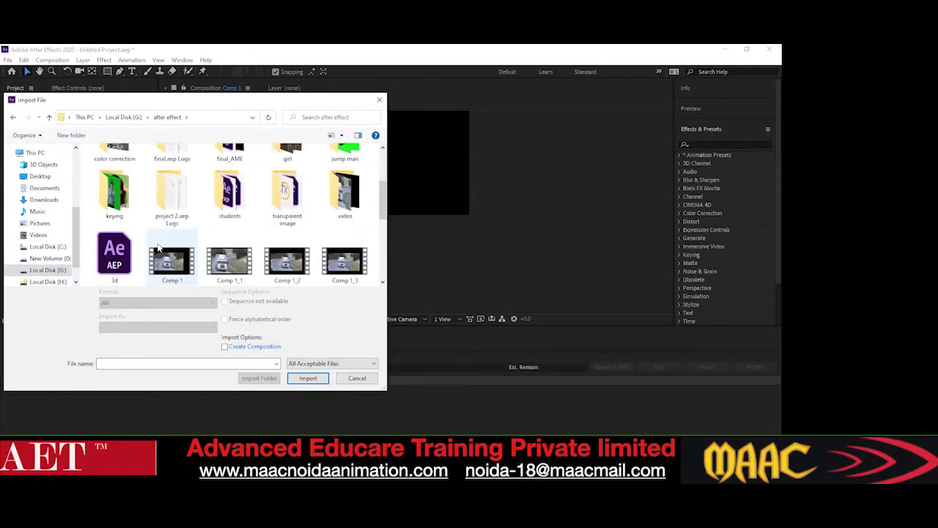
{"action": "scroll", "coordinate": [156, 244], "scroll_direction": "down", "scroll_amount": 1}
{"action": "scroll", "coordinate": [160, 244], "scroll_direction": "down", "scroll_amount": 2}
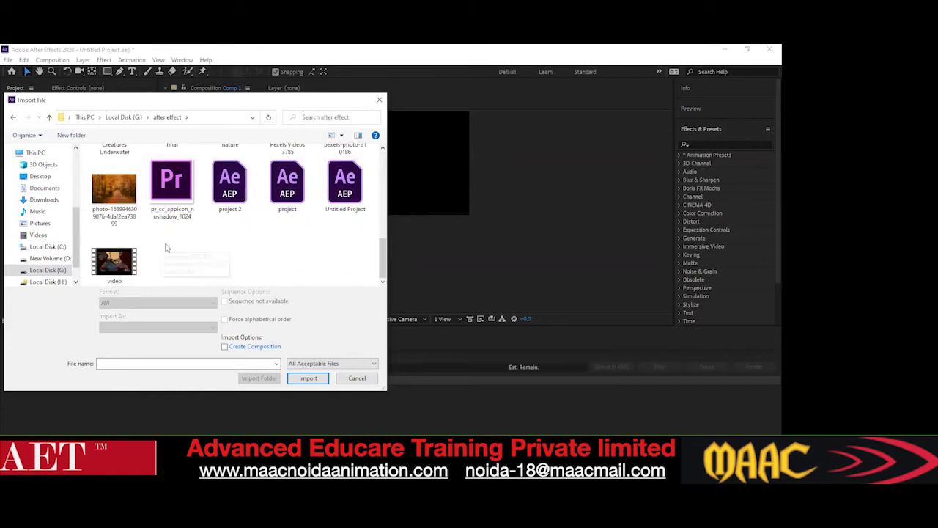
{"action": "scroll", "coordinate": [170, 250], "scroll_direction": "up", "scroll_amount": 2}
{"action": "scroll", "coordinate": [171, 251], "scroll_direction": "up", "scroll_amount": 1}
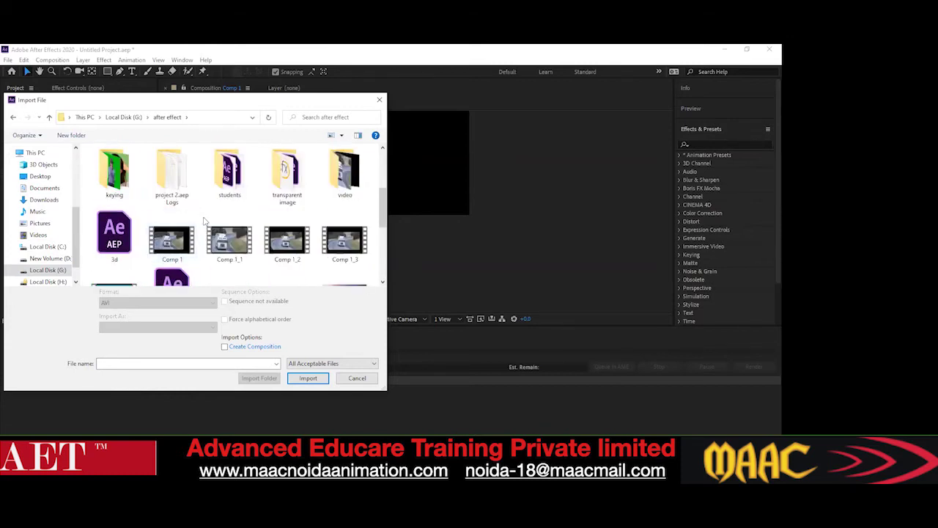
{"action": "scroll", "coordinate": [121, 187], "scroll_direction": "up", "scroll_amount": 2}
{"action": "double_click", "coordinate": [133, 180]}
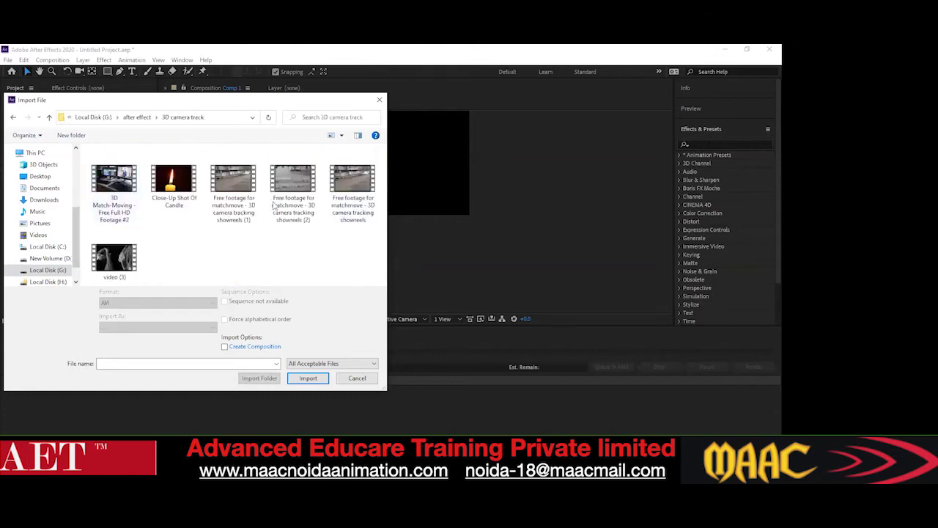
{"action": "left_click", "coordinate": [114, 184]}
{"action": "left_click", "coordinate": [327, 380]}
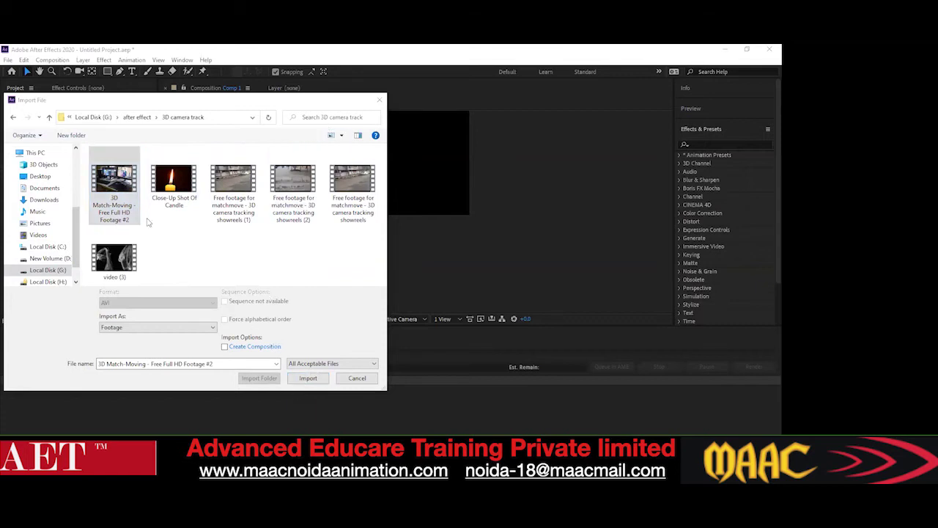
{"action": "left_click", "coordinate": [308, 378]}
Add the 3D Match-Moving footage to Comp 1 as a layer and preview it from 0:00:00:00
{"action": "mouse_move", "coordinate": [33, 179]}
{"action": "left_mouse_down"}
{"action": "mouse_move", "coordinate": [32, 192]}
{"action": "mouse_move", "coordinate": [42, 188]}
{"action": "left_mouse_up"}
{"action": "scroll", "coordinate": [356, 185], "scroll_direction": "up", "scroll_amount": 2}
{"action": "left_click_drag", "start_coordinate": [394, 192], "coordinate": [514, 292]}
{"action": "scroll", "coordinate": [334, 309], "scroll_direction": "down", "scroll_amount": 2}
{"action": "left_click_drag", "start_coordinate": [286, 357], "coordinate": [262, 358]}
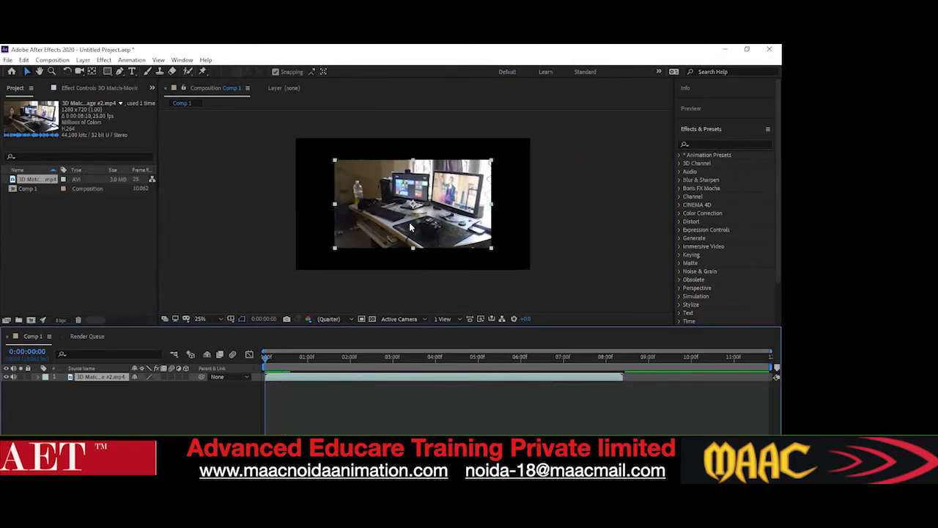
{"action": "key", "text": "space"}
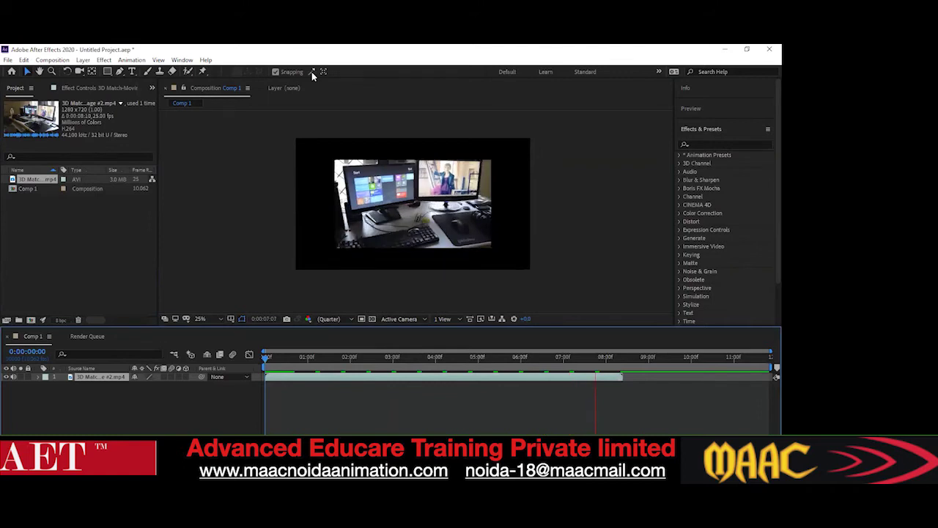
{"action": "left_click_drag", "start_coordinate": [700, 361], "coordinate": [265, 416]}
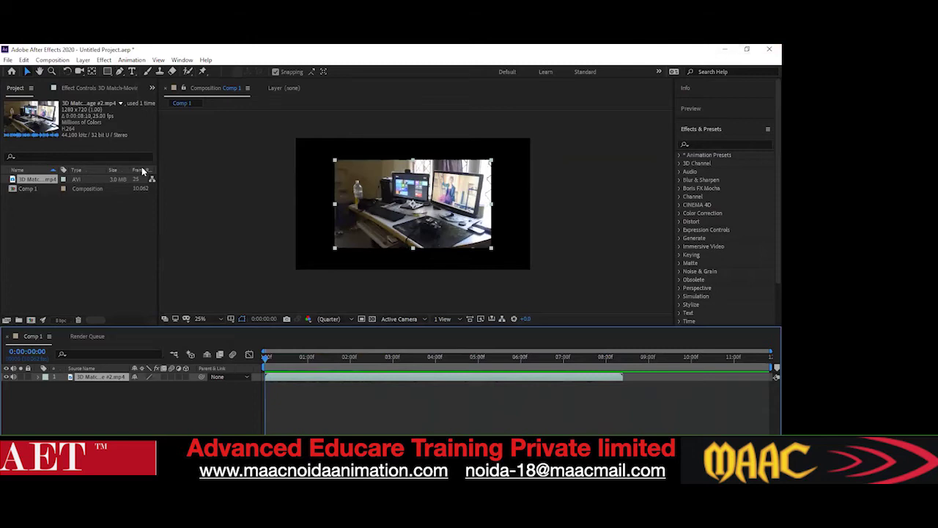
Collapse the Effects & Presets list and bring up the Tracker controls
{"action": "left_click", "coordinate": [110, 233]}
{"action": "left_click", "coordinate": [734, 131]}
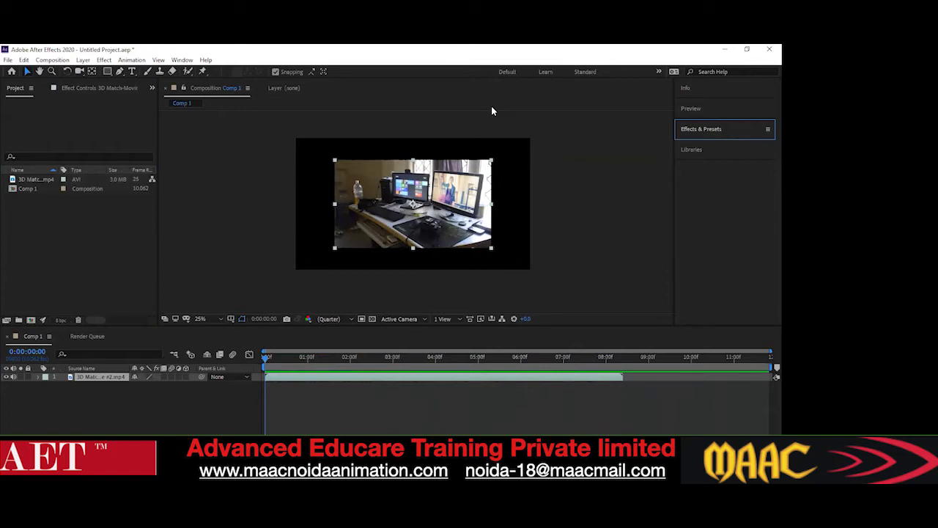
{"action": "left_click", "coordinate": [182, 59]}
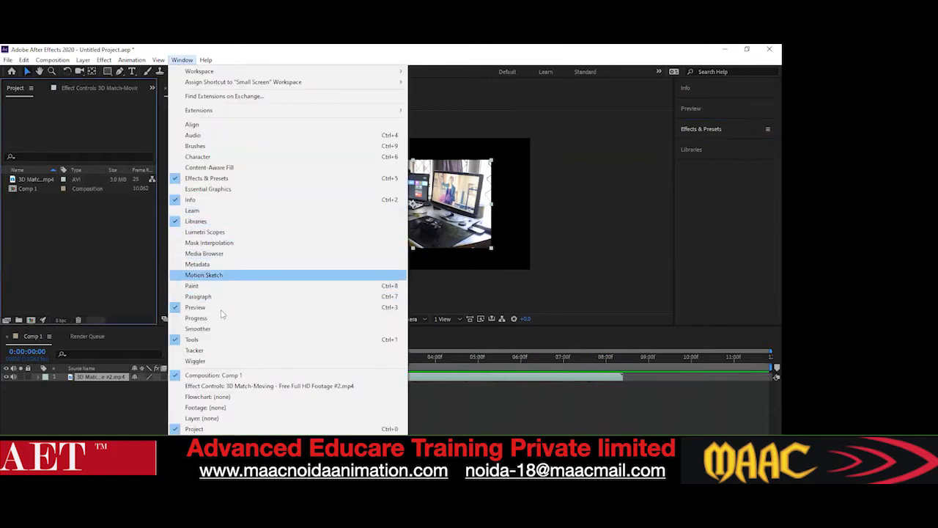
{"action": "left_click", "coordinate": [195, 351]}
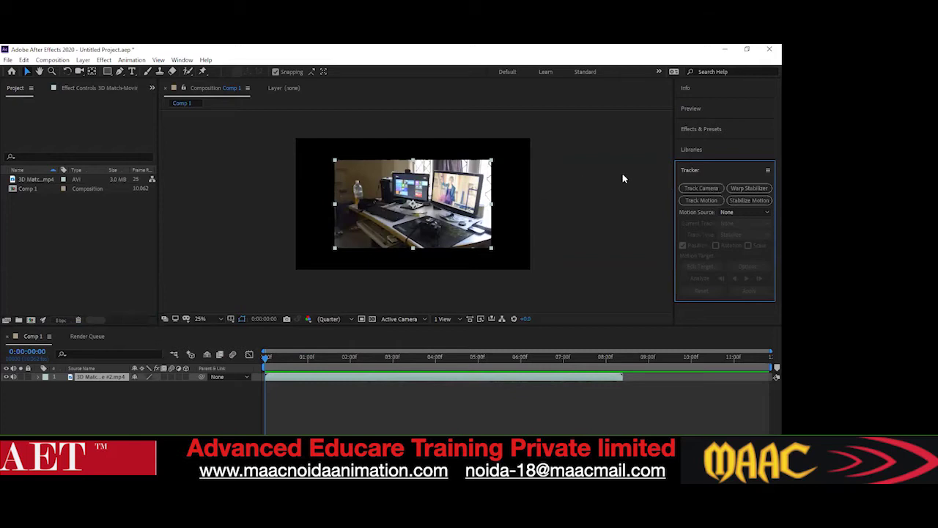
Apply Track Camera to the 3D Match-Moving footage layer in Comp 1
{"action": "scroll", "coordinate": [416, 221], "scroll_direction": "up", "scroll_amount": 2}
{"action": "scroll", "coordinate": [417, 222], "scroll_direction": "down", "scroll_amount": 2}
{"action": "scroll", "coordinate": [417, 222], "scroll_direction": "up", "scroll_amount": 2}
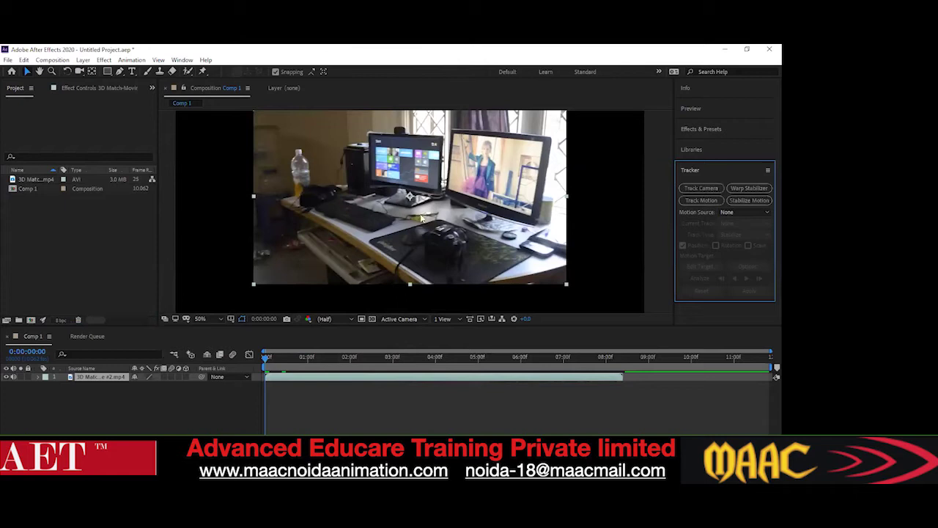
{"action": "left_click", "coordinate": [690, 188]}
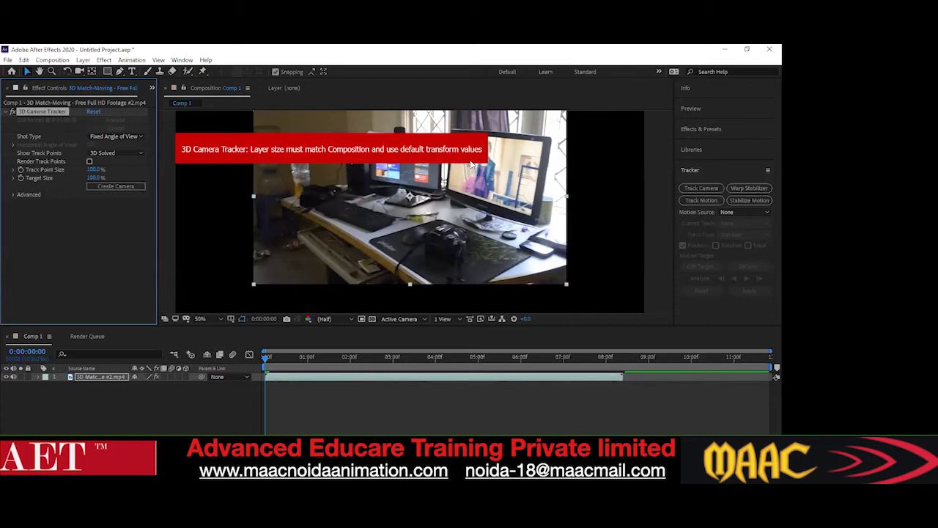
Close the Effect Controls and widen the Project area to show the In Point and Out Point columns
{"action": "scroll", "coordinate": [402, 186], "scroll_direction": "down", "scroll_amount": 2}
{"action": "scroll", "coordinate": [384, 179], "scroll_direction": "up", "scroll_amount": 2}
{"action": "left_click", "coordinate": [5, 88]}
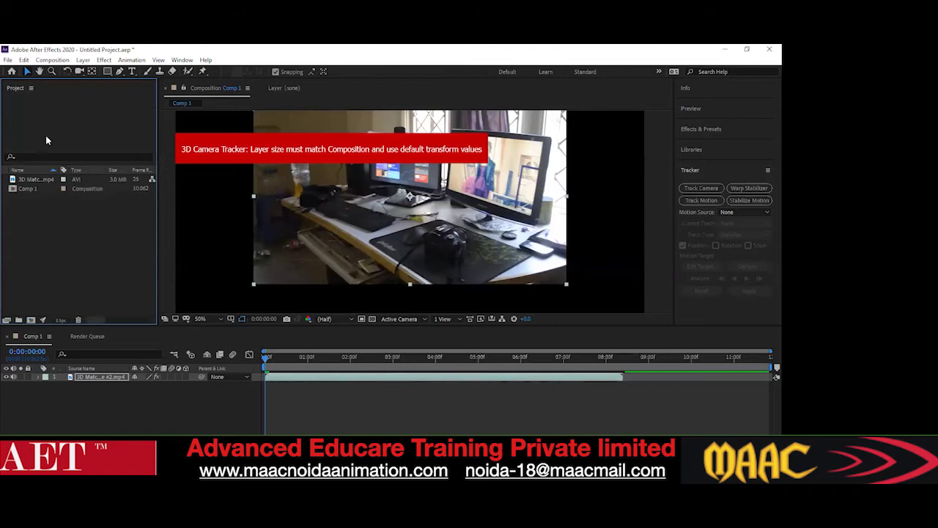
{"action": "left_click_drag", "start_coordinate": [155, 218], "coordinate": [233, 225]}
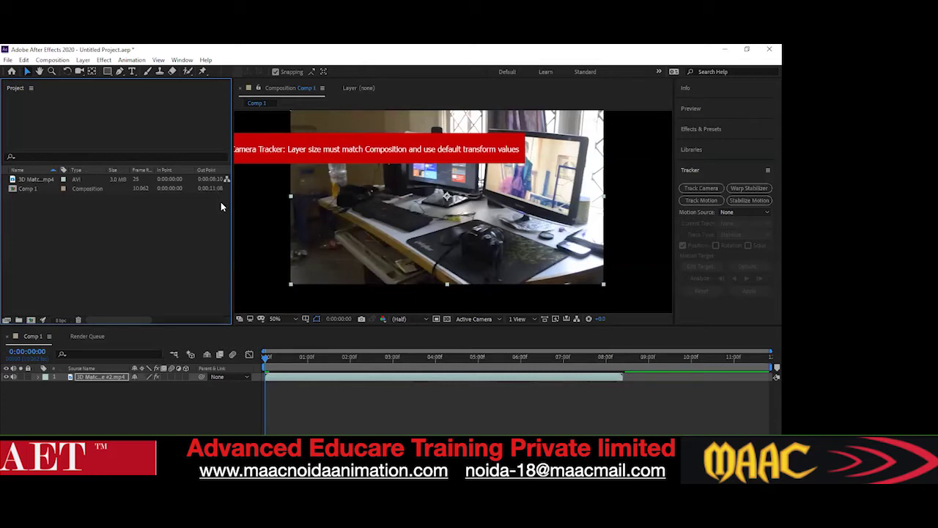
Compare the project details of Comp 1 with those of the 3D Match-Moving footage
{"action": "left_click", "coordinate": [43, 191]}
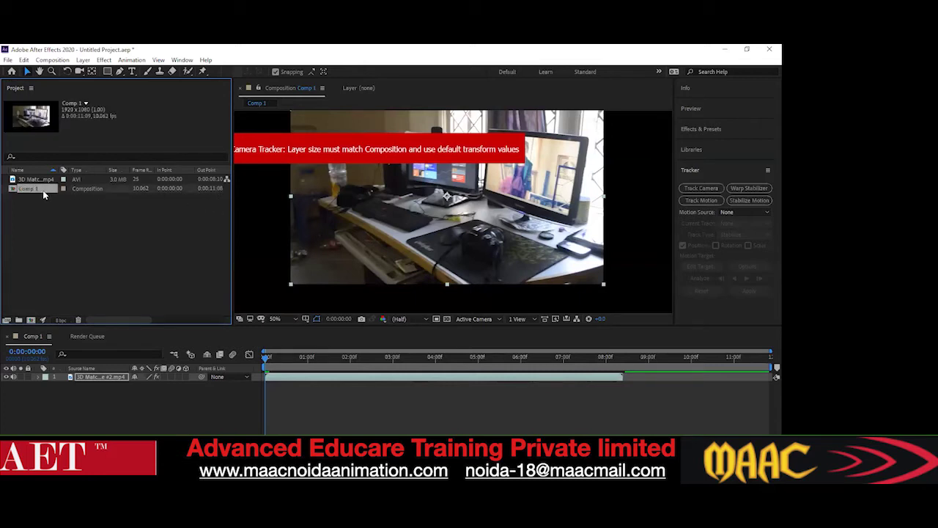
{"action": "left_click", "coordinate": [30, 221]}
{"action": "left_click", "coordinate": [32, 188]}
{"action": "left_click", "coordinate": [33, 180]}
{"action": "left_click", "coordinate": [35, 192]}
{"action": "left_click", "coordinate": [33, 207]}
{"action": "left_click", "coordinate": [33, 188]}
{"action": "right_click", "coordinate": [49, 225]}
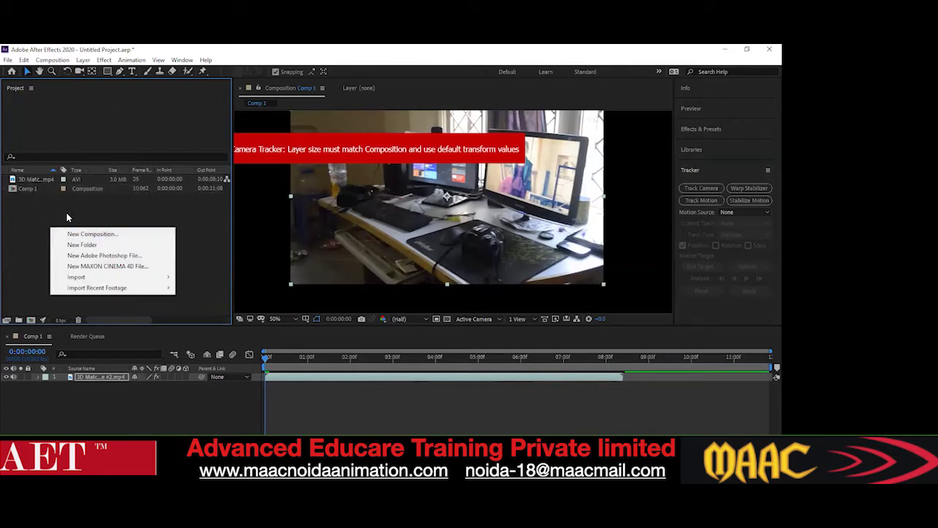
{"action": "left_click", "coordinate": [64, 212]}
{"action": "right_click", "coordinate": [63, 212]}
{"action": "left_click", "coordinate": [33, 189]}
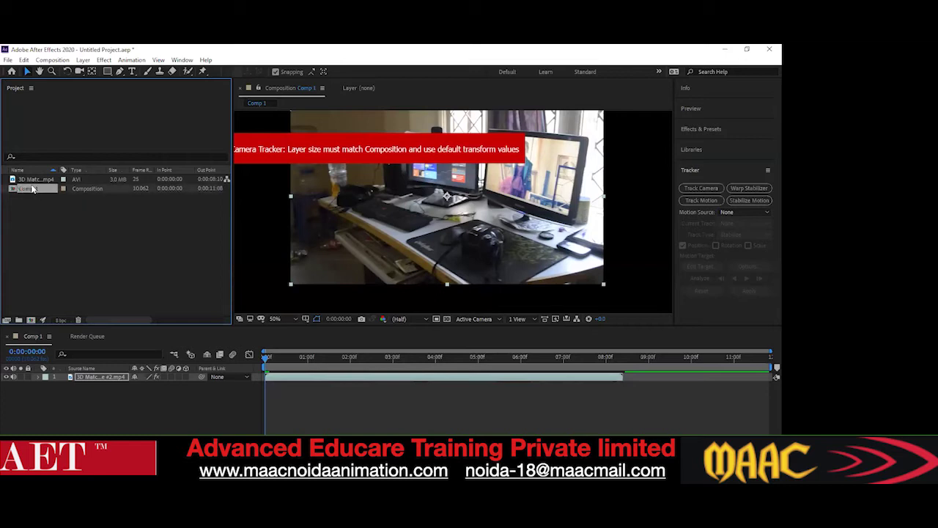
Set Comp 1's duration to 0:00:09:00 in its composition settings
{"action": "right_click", "coordinate": [33, 189]}
{"action": "left_click", "coordinate": [73, 192]}
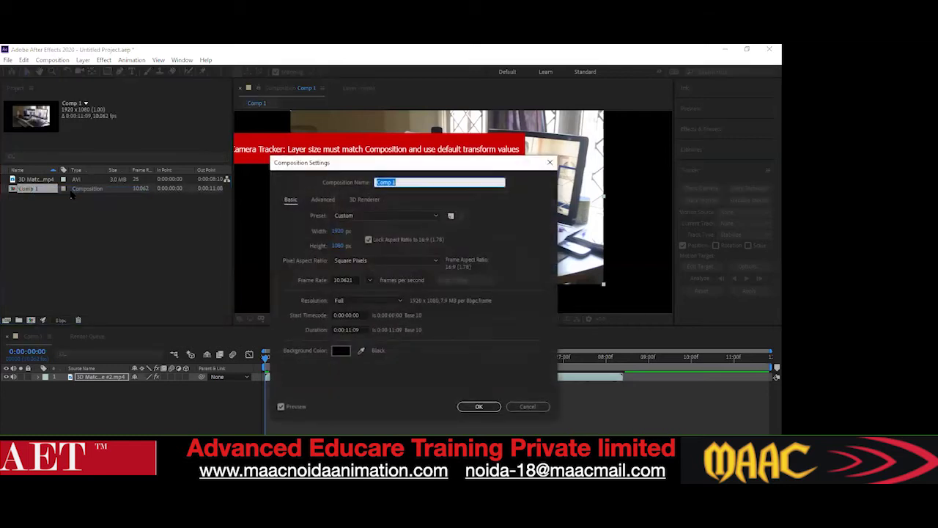
{"action": "left_click_drag", "start_coordinate": [355, 168], "coordinate": [472, 159]}
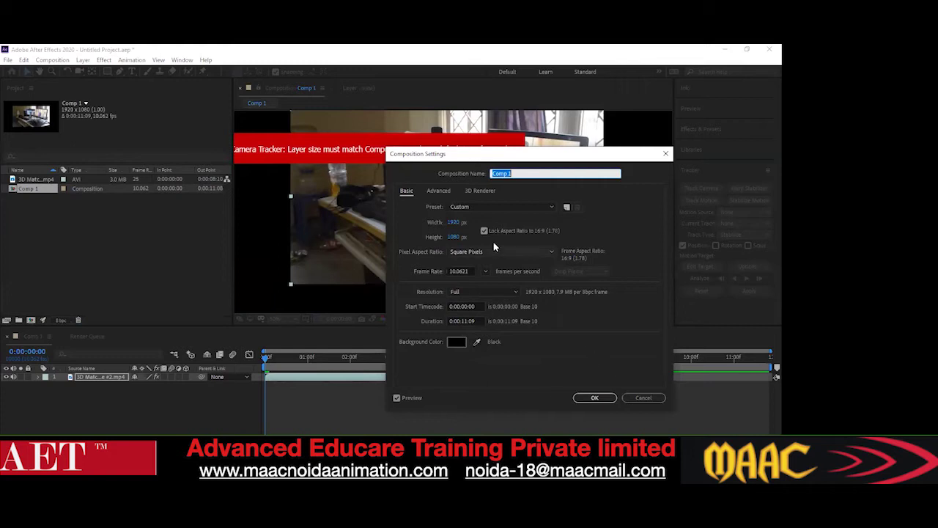
{"action": "left_click_drag", "start_coordinate": [477, 154], "coordinate": [471, 94]}
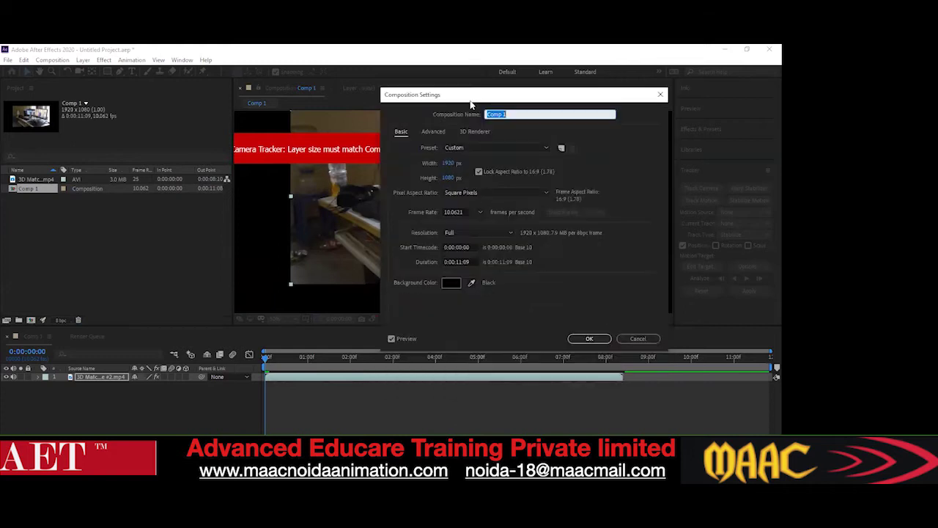
{"action": "left_click", "coordinate": [470, 263]}
{"action": "left_click_drag", "start_coordinate": [470, 261], "coordinate": [443, 262]}
{"action": "left_click", "coordinate": [455, 262]}
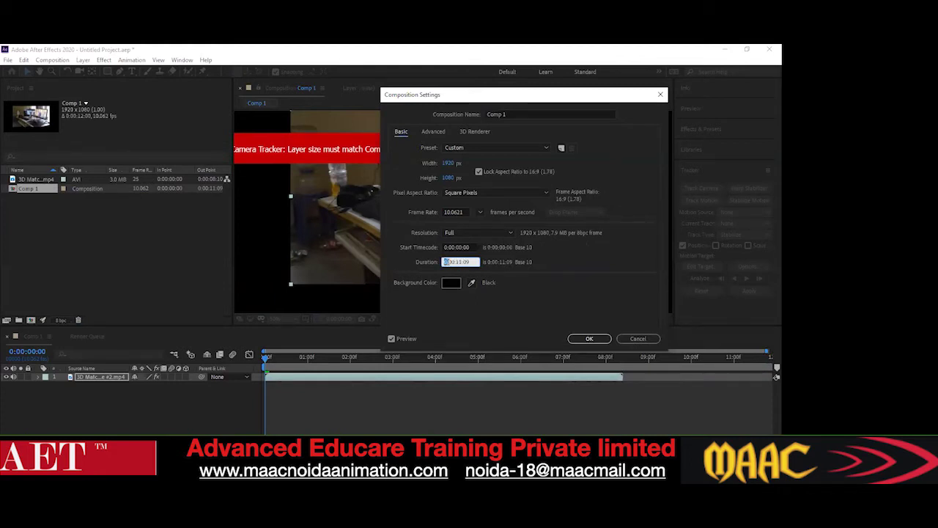
{"action": "left_click", "coordinate": [499, 274]}
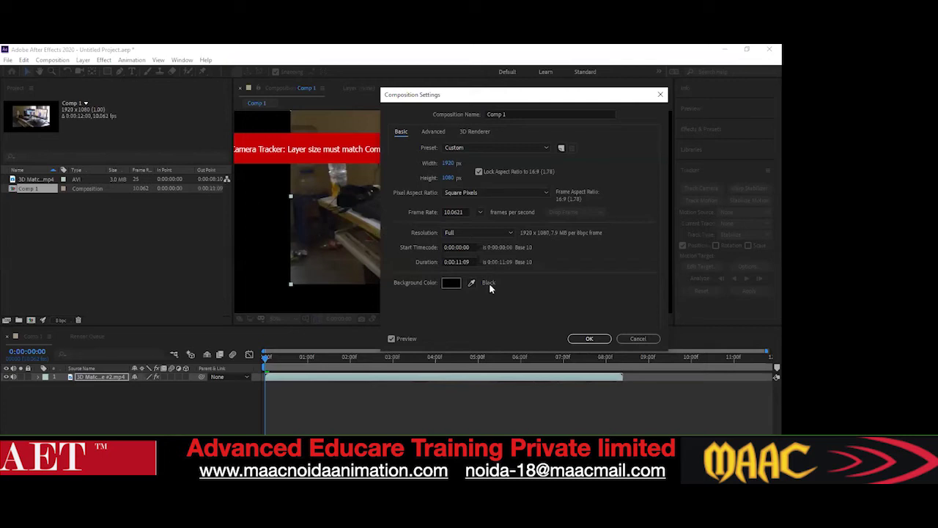
{"action": "left_click", "coordinate": [479, 266]}
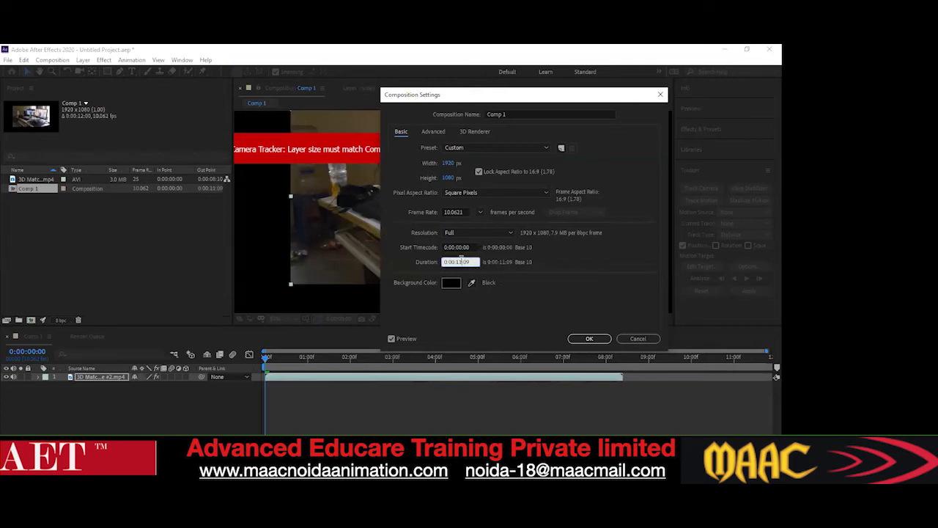
{"action": "key", "text": "BackSpace"}
{"action": "key", "text": "BackSpace"}
{"action": "type", "text": "0"}
{"action": "key", "text": "Return"}
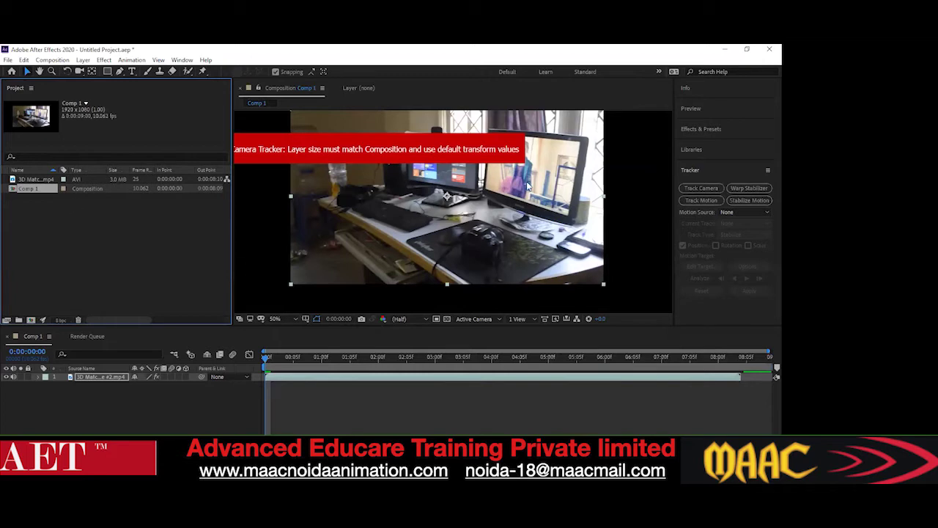
Replace the tracked layer in Comp 1 with a fresh copy of the 3D Match-Moving footage
{"action": "left_click", "coordinate": [44, 180]}
{"action": "left_click", "coordinate": [36, 189]}
{"action": "scroll", "coordinate": [362, 263], "scroll_direction": "down", "scroll_amount": 2}
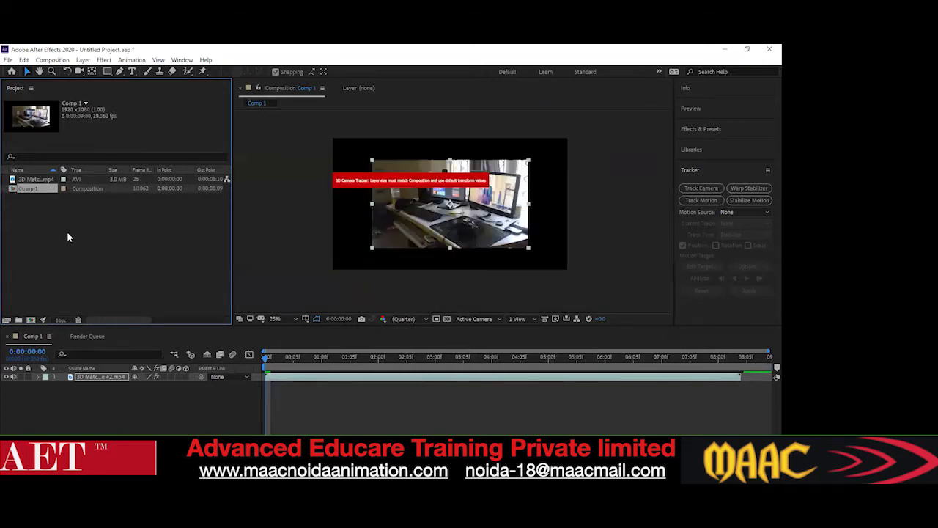
{"action": "left_click_drag", "start_coordinate": [37, 180], "coordinate": [93, 388]}
{"action": "key", "text": "Delete"}
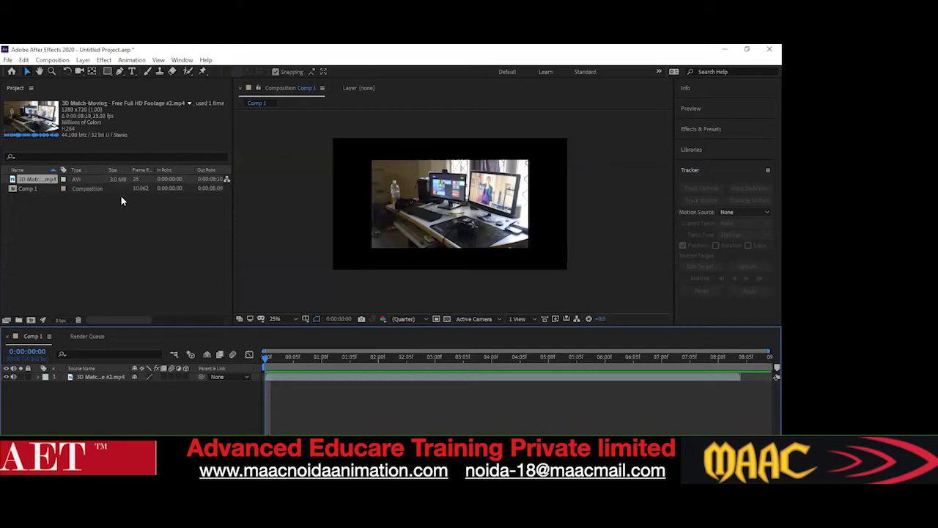
Try Track Camera again on the 3D Match-Moving footage layer in Comp 1
{"action": "left_click", "coordinate": [88, 377]}
{"action": "left_click", "coordinate": [690, 190]}
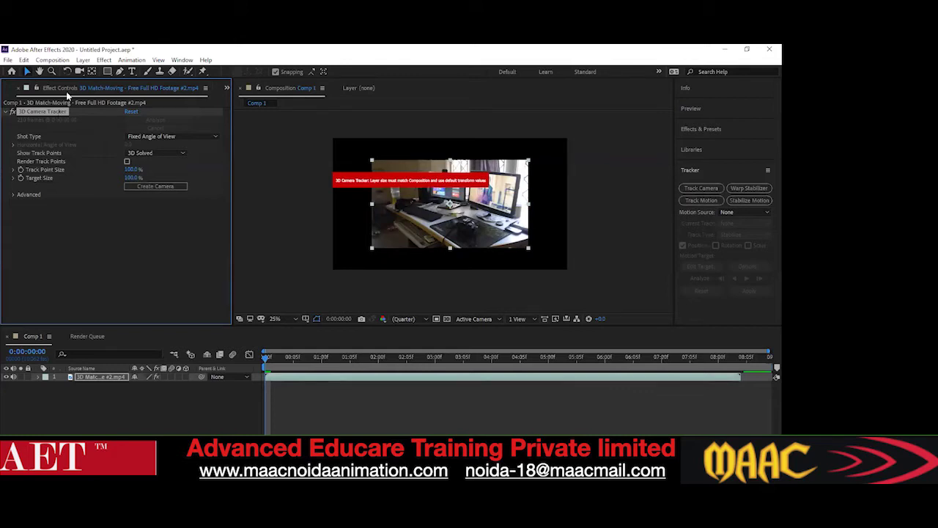
{"action": "left_click", "coordinate": [191, 206]}
{"action": "left_click", "coordinate": [5, 111]}
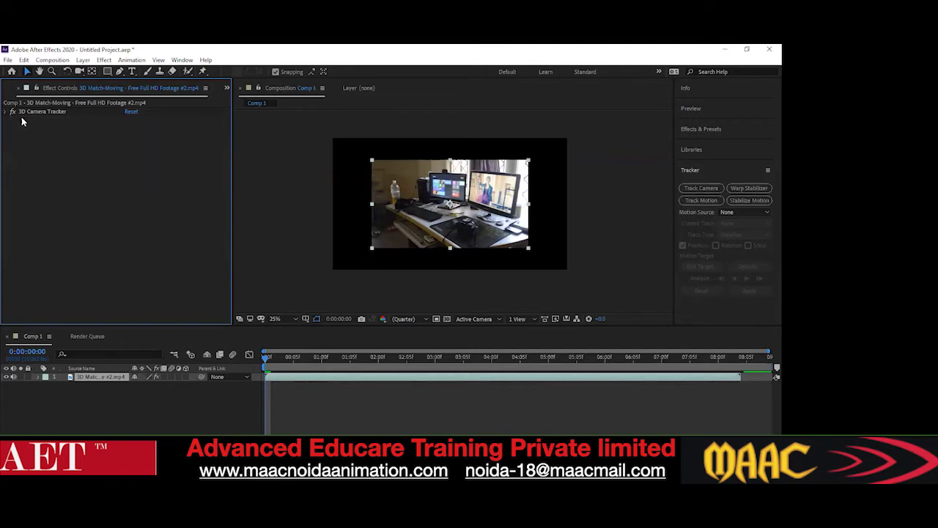
{"action": "left_click", "coordinate": [5, 111]}
{"action": "left_click", "coordinate": [10, 88]}
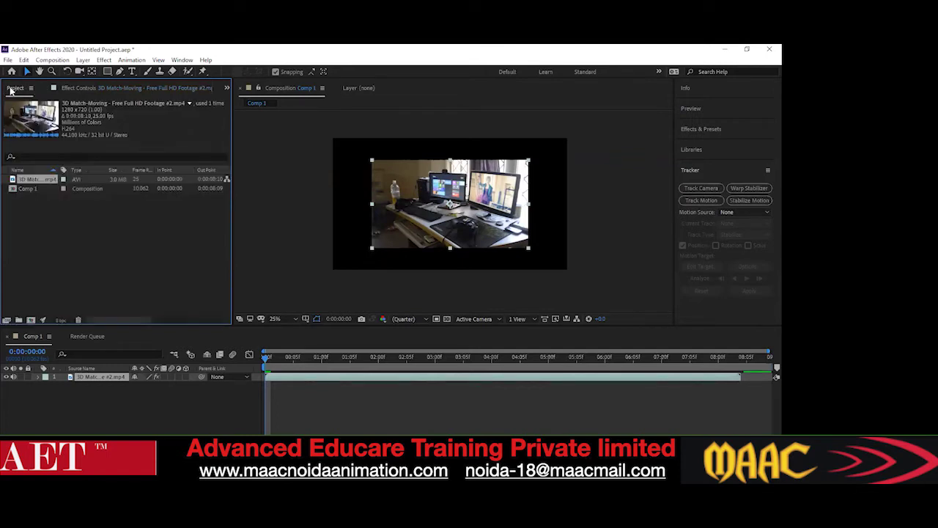
Delete Comp 1 and the 3D Match-Moving footage from the project
{"action": "left_click", "coordinate": [44, 190]}
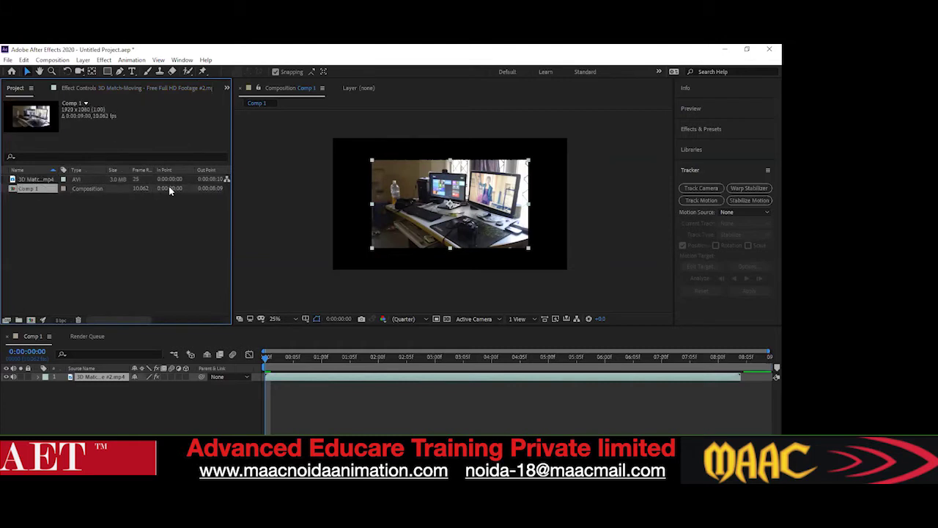
{"action": "key", "text": "Delete"}
{"action": "key", "text": "Return"}
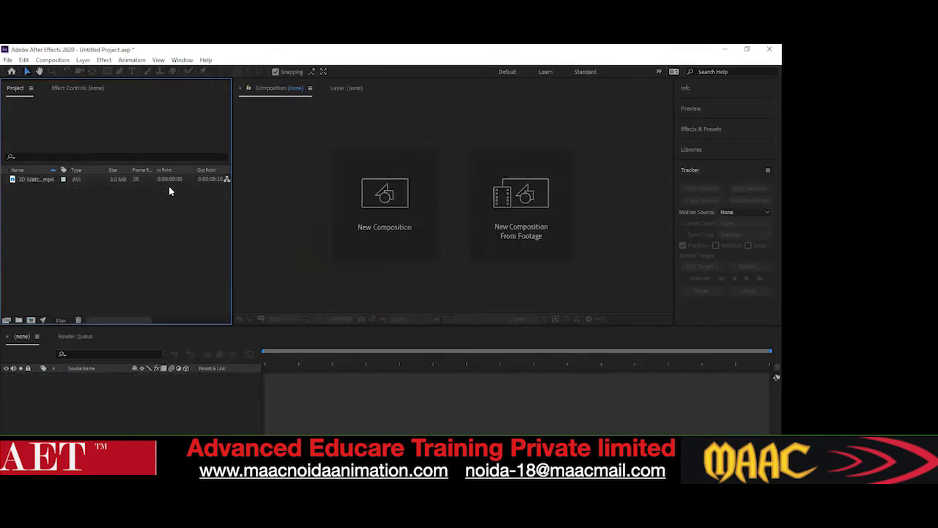
{"action": "left_click", "coordinate": [158, 182]}
{"action": "key", "text": "Delete"}
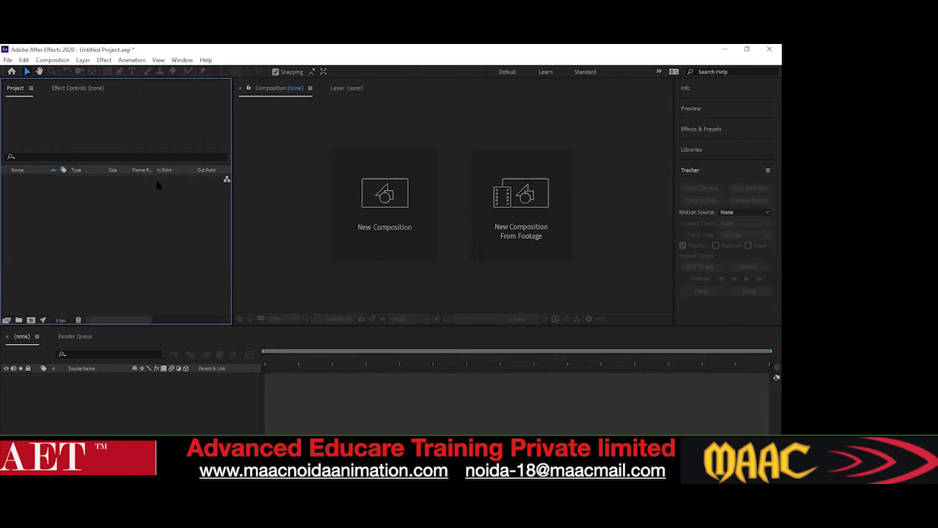
Create a new 1920 x 1080 Comp 1 and import the 3D Match-Moving footage into the project again
{"action": "left_click", "coordinate": [342, 186]}
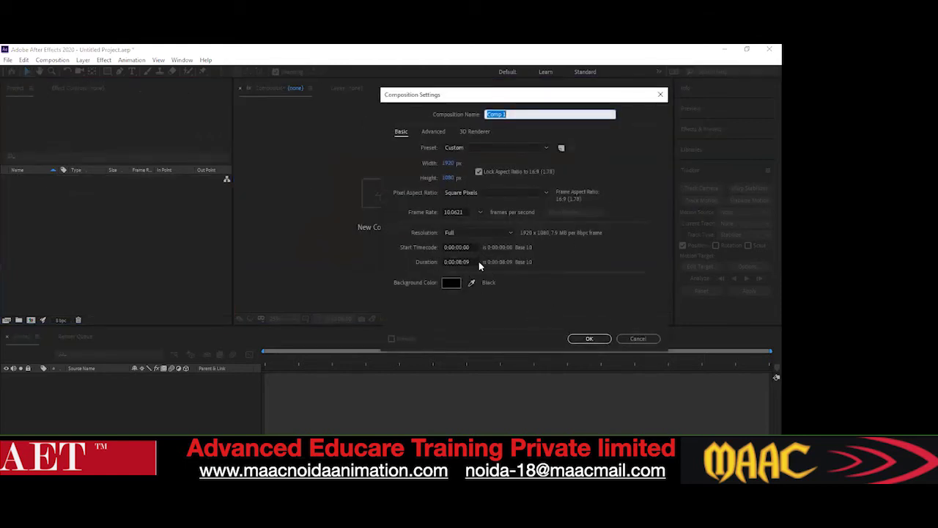
{"action": "left_click", "coordinate": [590, 338]}
{"action": "right_click", "coordinate": [127, 216]}
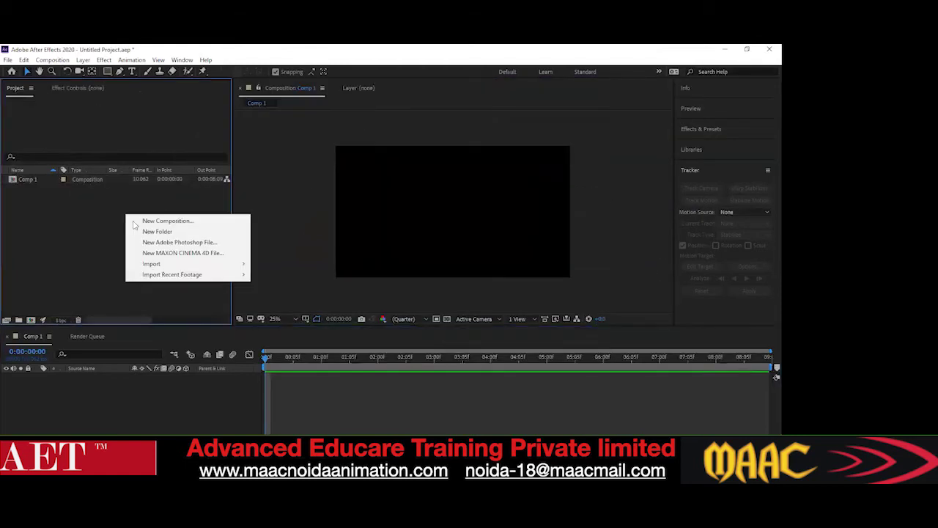
{"action": "left_click", "coordinate": [96, 214]}
{"action": "double_click", "coordinate": [96, 213]}
{"action": "left_click", "coordinate": [111, 192]}
{"action": "double_click", "coordinate": [111, 192]}
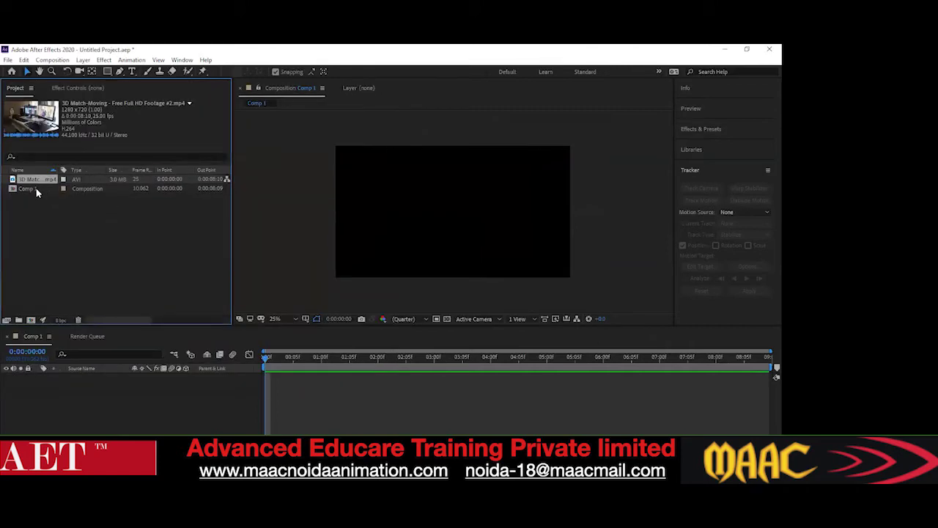
Add the 3D Match-Moving footage to Comp 1 and duplicate its layer
{"action": "left_click_drag", "start_coordinate": [36, 179], "coordinate": [34, 191]}
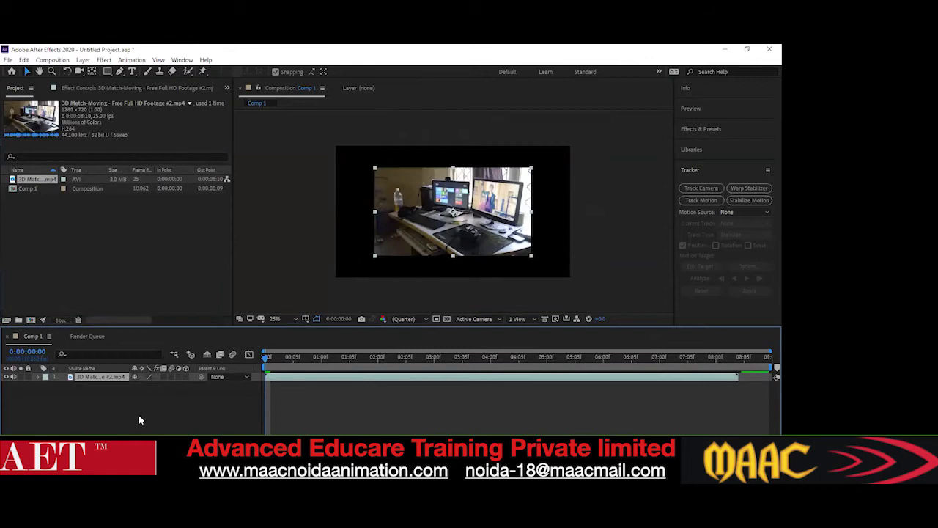
{"action": "left_click", "coordinate": [87, 398]}
{"action": "left_click", "coordinate": [95, 377]}
{"action": "key", "text": "ctrl+d"}
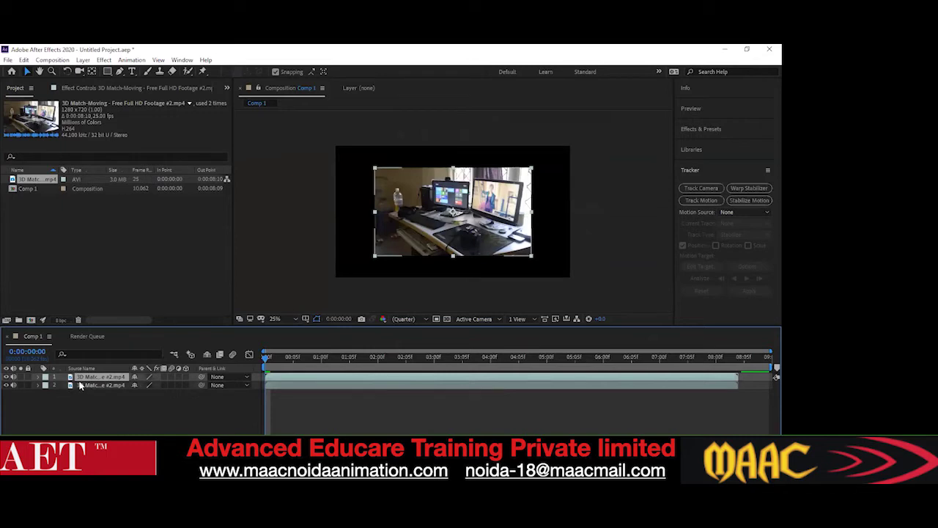
Pre-compose both footage layers into Pre-comp 1, moving all attributes into the new composition
{"action": "left_click", "coordinate": [115, 386]}
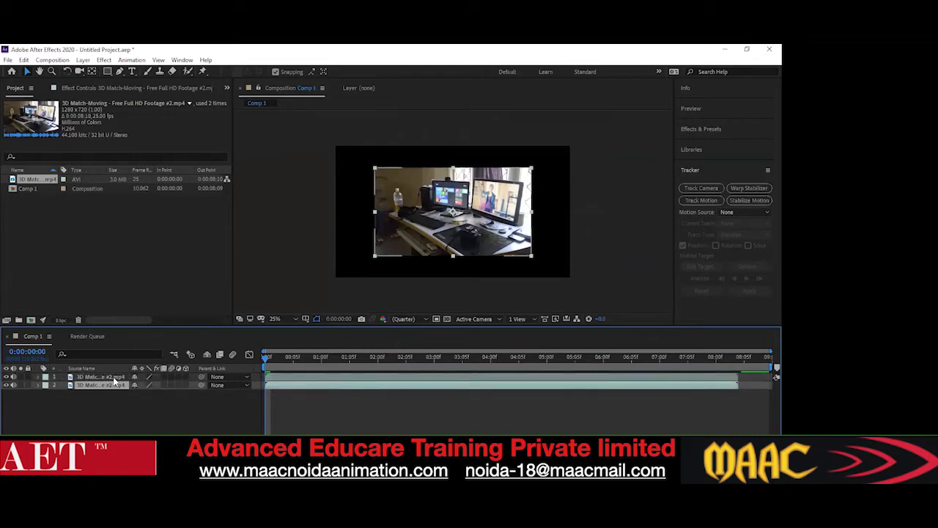
{"action": "left_click", "coordinate": [114, 378], "text": "shift"}
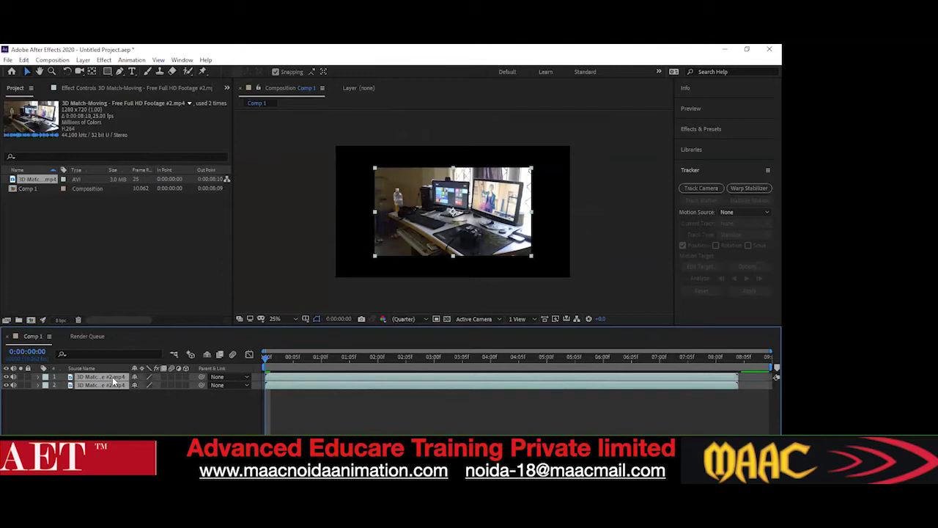
{"action": "key", "text": "ctrl+shift+c"}
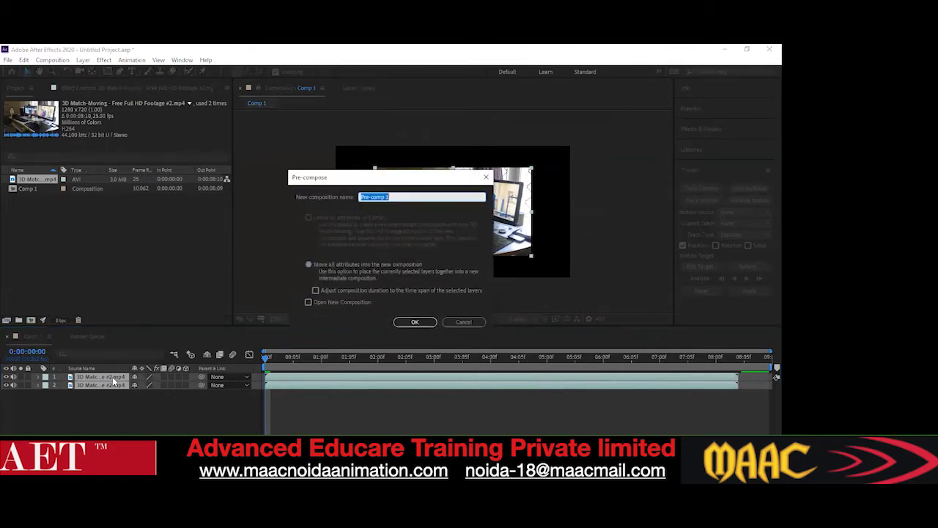
{"action": "key", "text": "Return"}
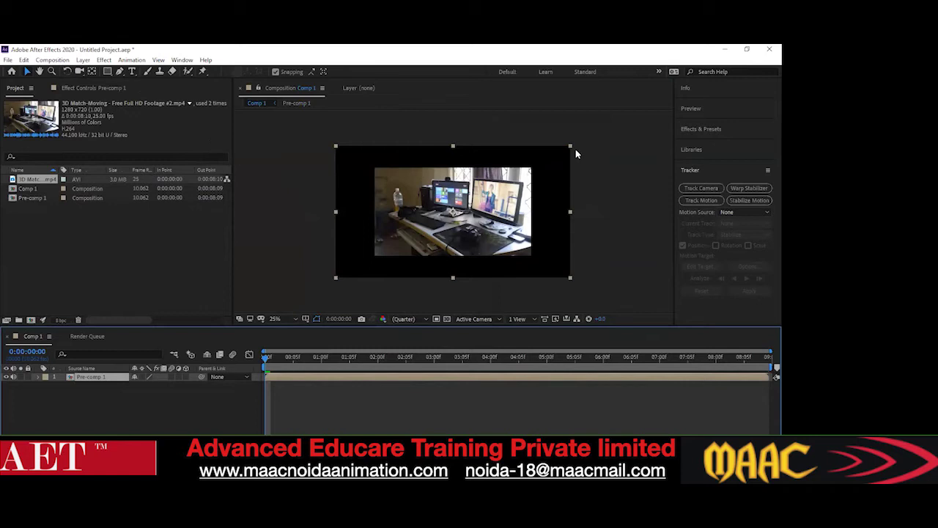
Try a duration of 0:00:09:01 for Pre-comp 1 in its composition settings, and undo the change
{"action": "right_click", "coordinate": [31, 197]}
{"action": "left_click", "coordinate": [37, 206]}
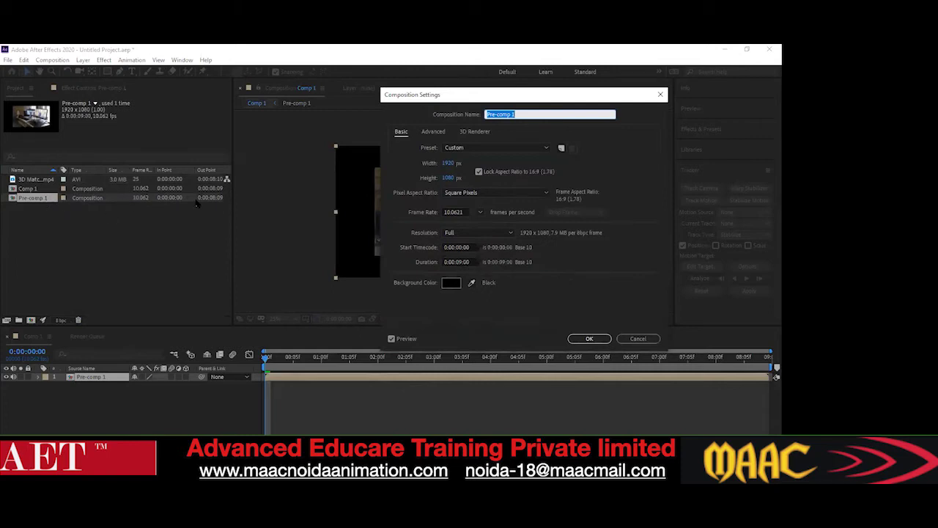
{"action": "left_click", "coordinate": [588, 339]}
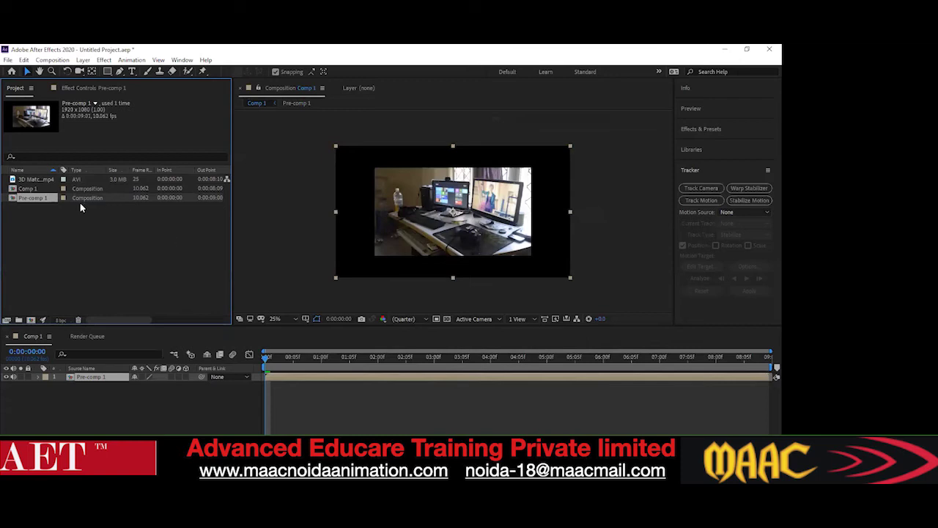
{"action": "key", "text": "ctrl+z"}
Run Track Camera on the Pre-comp 1 layer in Comp 1
{"action": "left_click", "coordinate": [701, 191]}
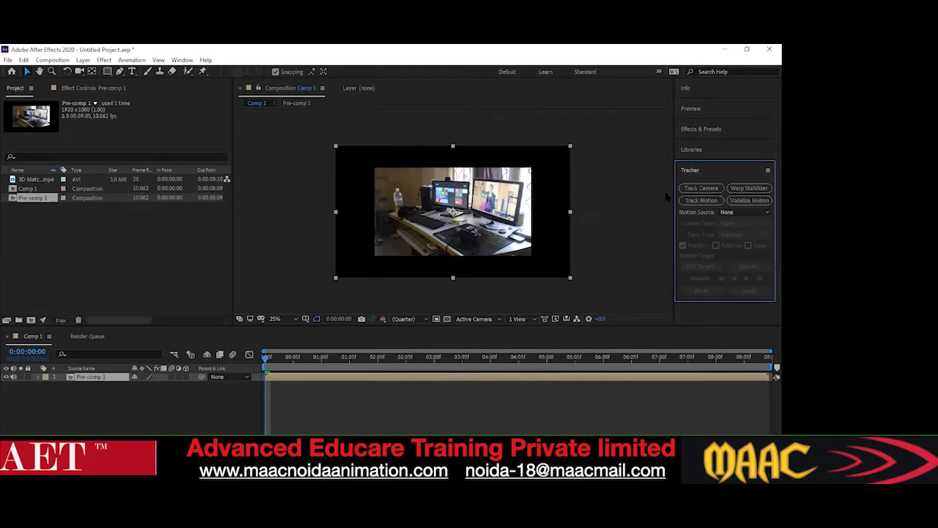
{"action": "left_click", "coordinate": [693, 188]}
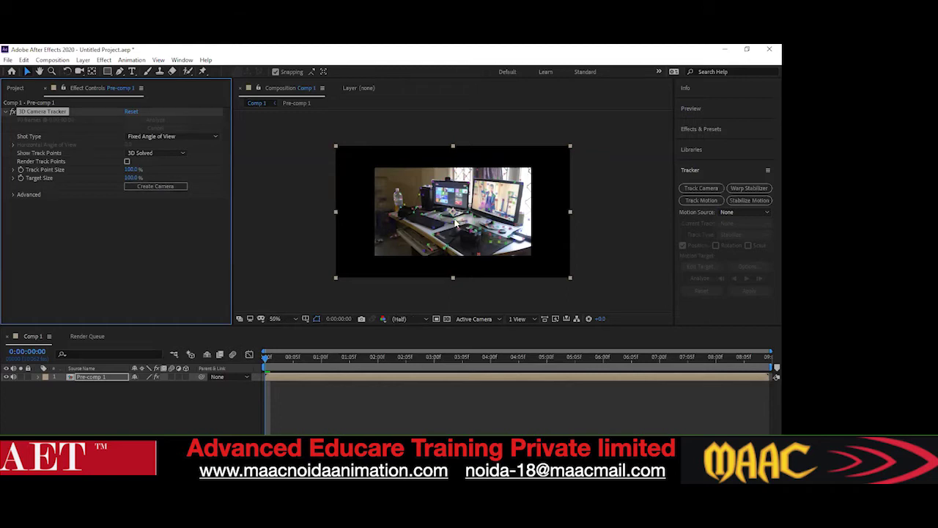
Create a text layer and camera from the track-point target lying flat on the desk near the keyboard
{"action": "key", "text": "period"}
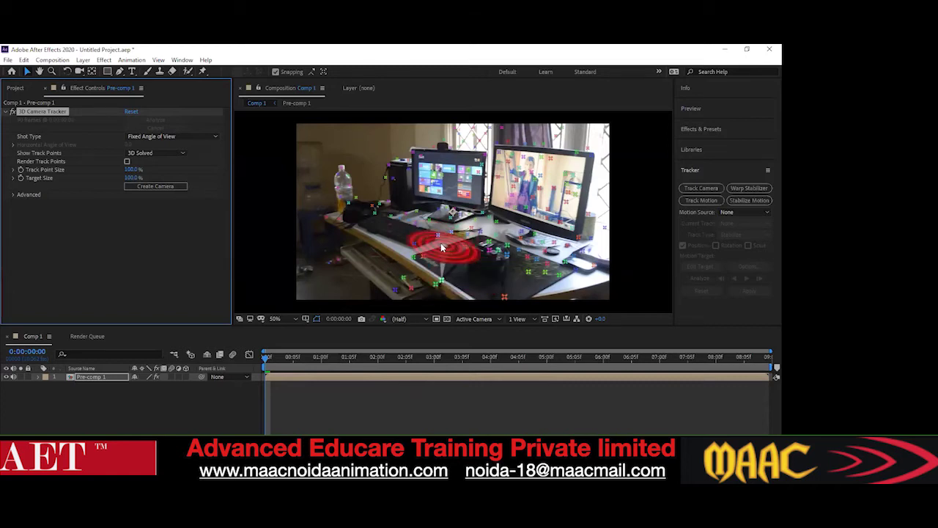
{"action": "left_click", "coordinate": [441, 243]}
{"action": "right_click", "coordinate": [444, 248]}
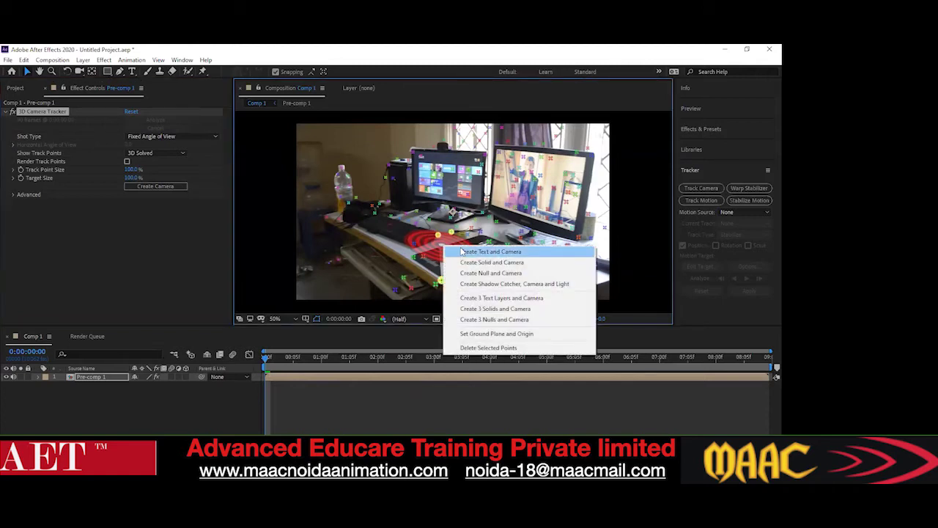
{"action": "left_click", "coordinate": [465, 252]}
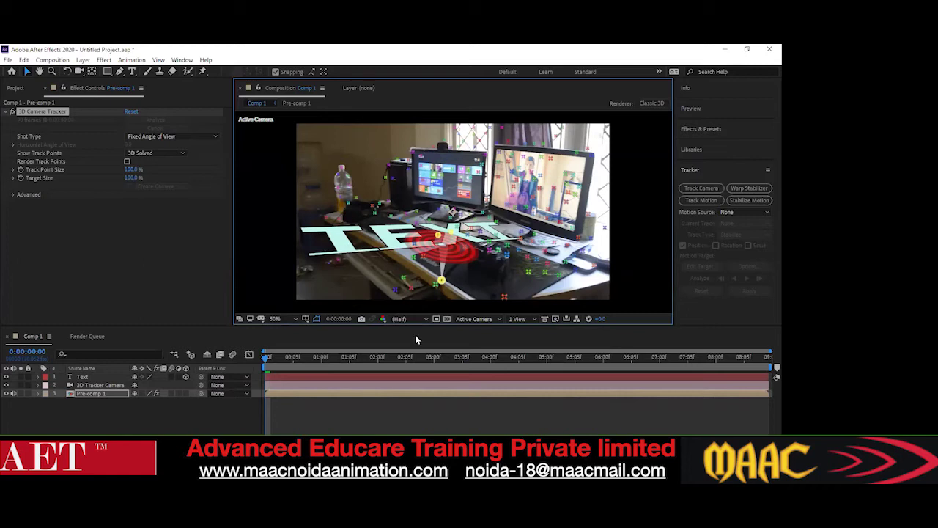
Scale the tracked text layer down to roughly half its size so it fits on the desk
{"action": "left_click", "coordinate": [297, 232]}
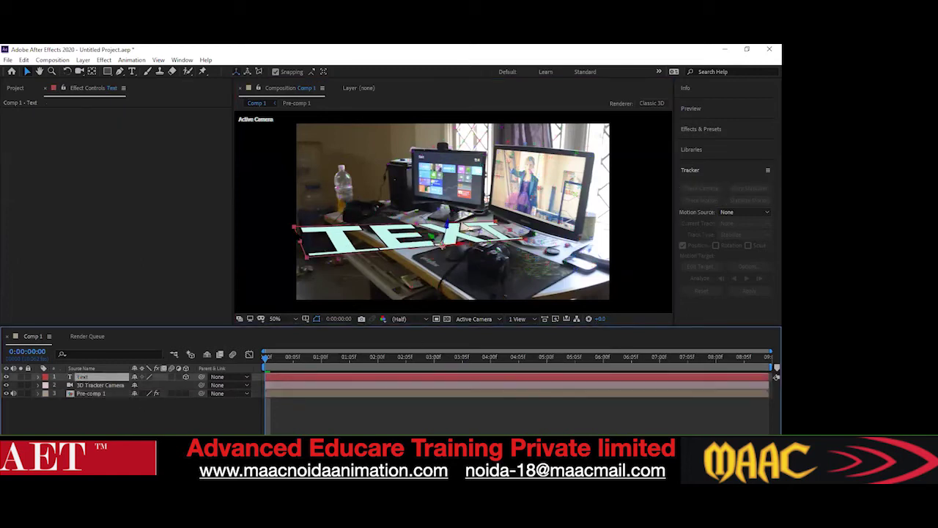
{"action": "left_click_drag", "start_coordinate": [294, 228], "coordinate": [301, 231]}
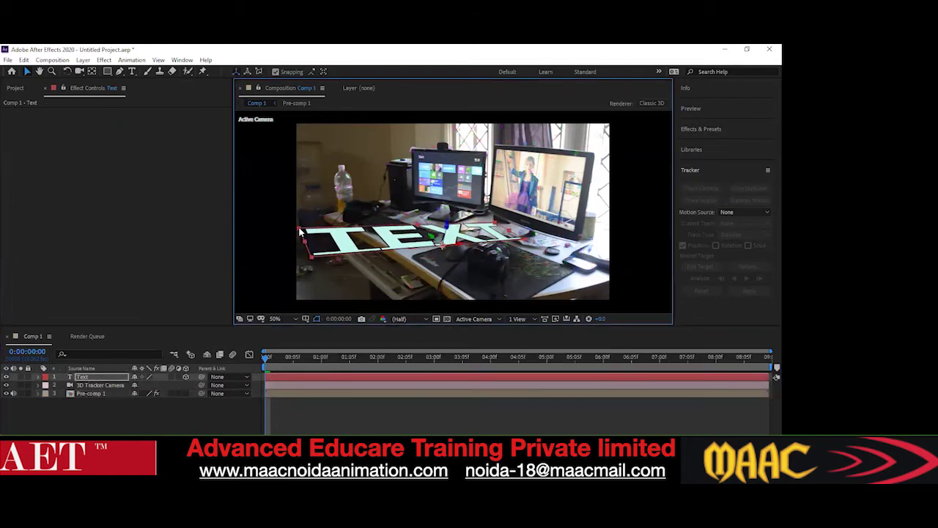
{"action": "scroll", "coordinate": [436, 242], "scroll_direction": "up", "scroll_amount": 1}
{"action": "scroll", "coordinate": [435, 243], "scroll_direction": "down", "scroll_amount": 2}
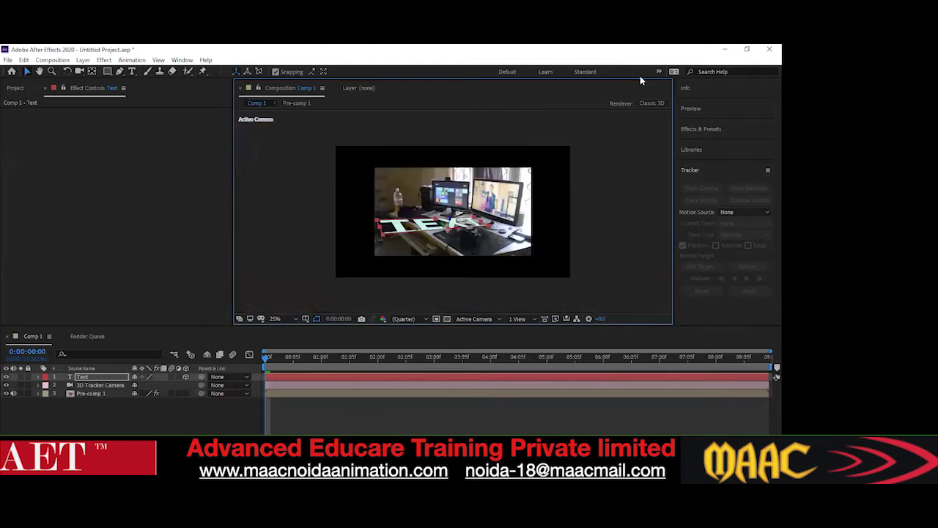
{"action": "scroll", "coordinate": [532, 200], "scroll_direction": "up", "scroll_amount": 1}
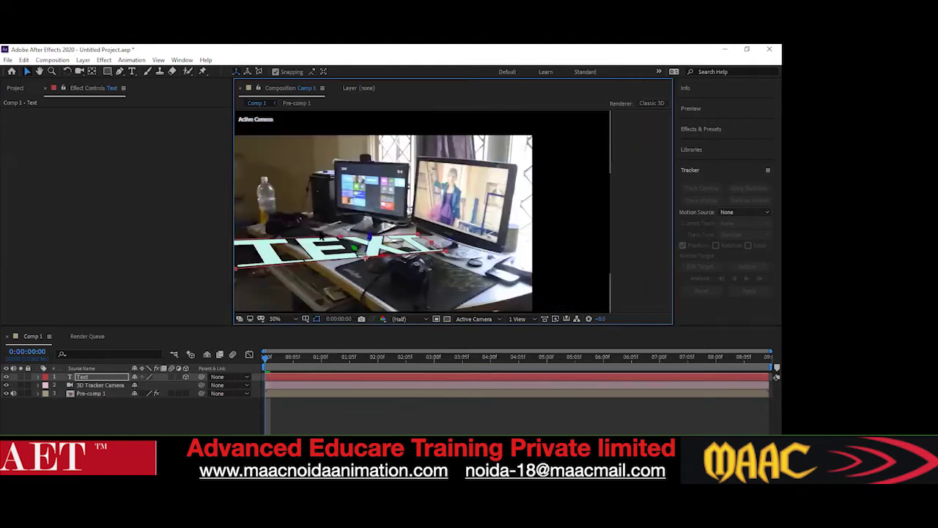
{"action": "left_click_drag", "start_coordinate": [531, 201], "coordinate": [649, 180]}
{"action": "left_click_drag", "start_coordinate": [349, 221], "coordinate": [407, 221]}
Rotate the text layer with the Rotation tool so it runs diagonally across the desk
{"action": "left_click", "coordinate": [69, 70]}
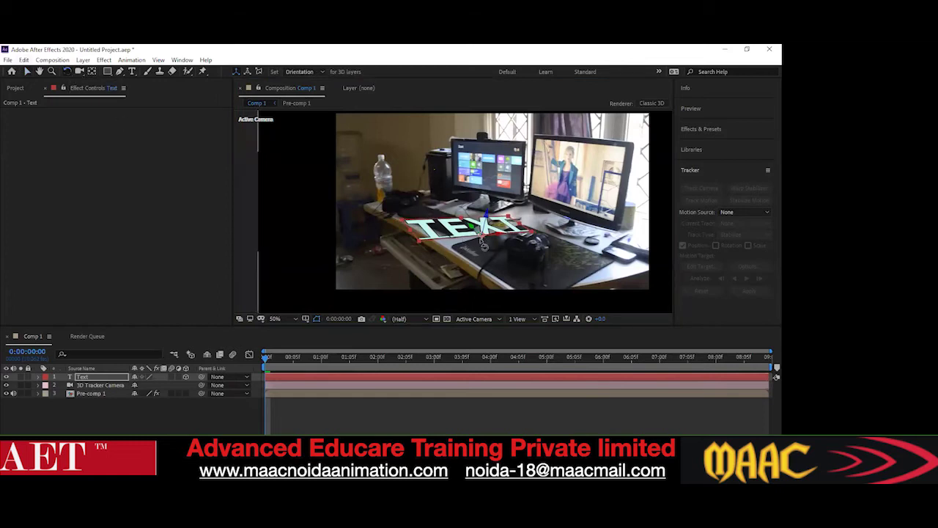
{"action": "scroll", "coordinate": [485, 243], "scroll_direction": "up", "scroll_amount": 1}
{"action": "left_click_drag", "start_coordinate": [506, 234], "coordinate": [489, 200]}
{"action": "scroll", "coordinate": [469, 221], "scroll_direction": "up", "scroll_amount": 2}
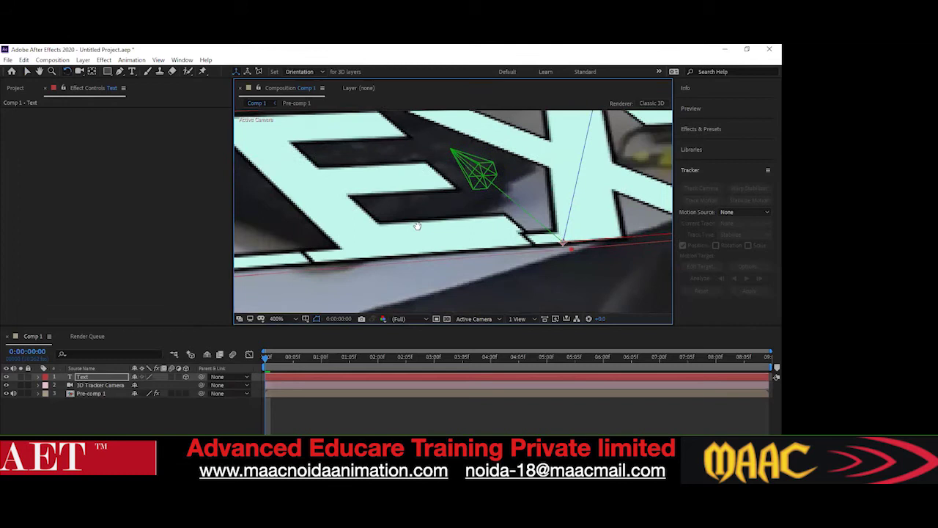
{"action": "scroll", "coordinate": [444, 217], "scroll_direction": "down", "scroll_amount": 2}
{"action": "left_click_drag", "start_coordinate": [444, 206], "coordinate": [420, 184]}
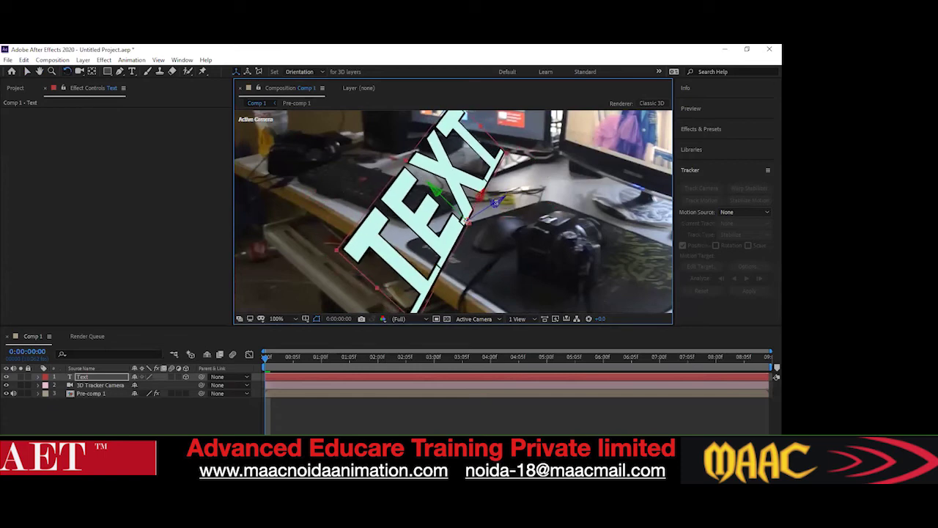
Reselect the text layer, turn it further about its vertical axis into a narrow slanted view, and return to the Selection tool
{"action": "left_click", "coordinate": [502, 210]}
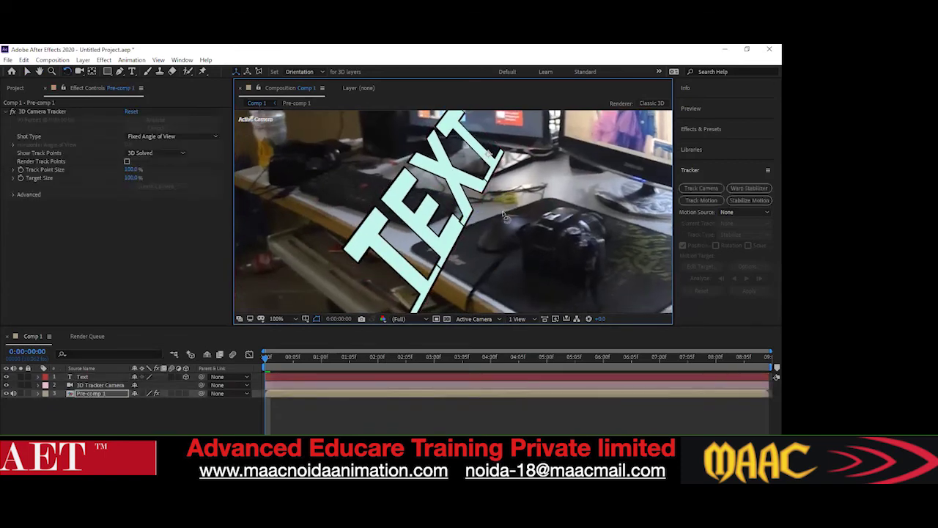
{"action": "left_click", "coordinate": [83, 376]}
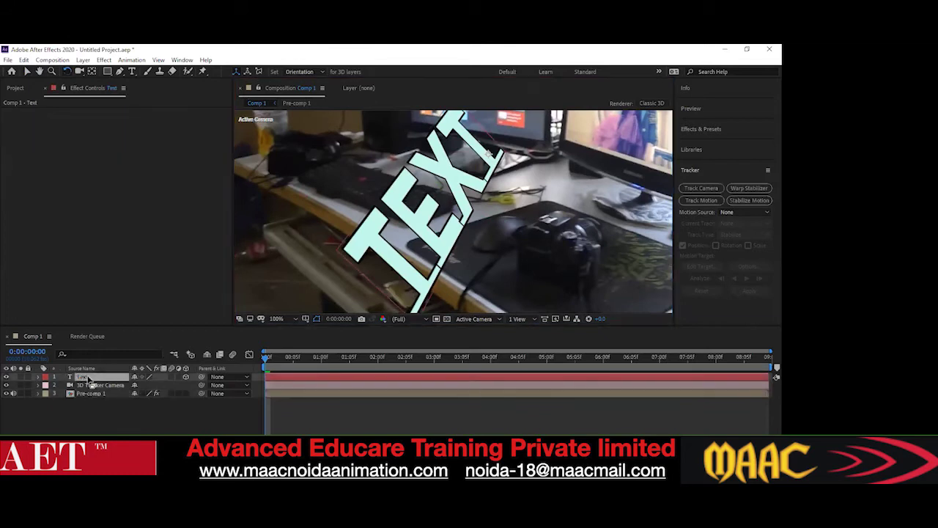
{"action": "left_click_drag", "start_coordinate": [482, 206], "coordinate": [501, 214]}
{"action": "scroll", "coordinate": [429, 241], "scroll_direction": "down", "scroll_amount": 1}
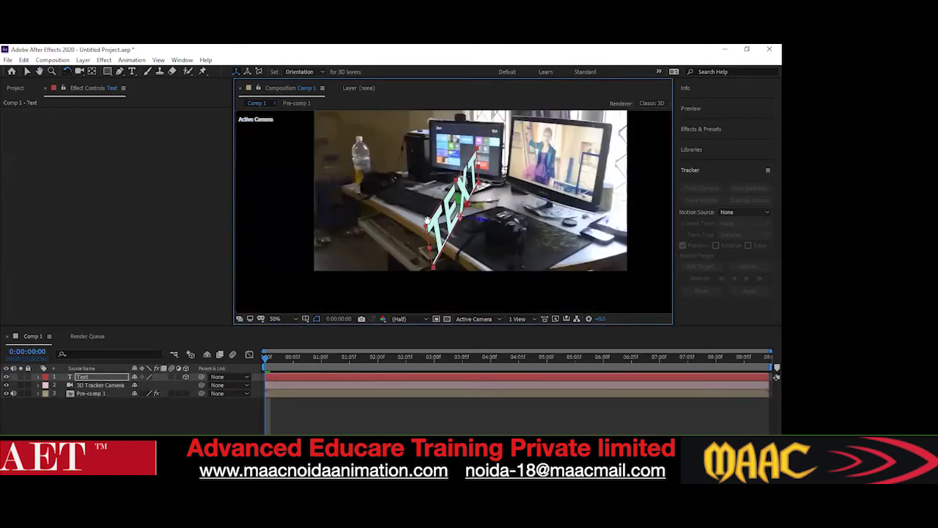
{"action": "key", "text": "space"}
{"action": "left_click_drag", "start_coordinate": [426, 221], "coordinate": [273, 116]}
{"action": "left_click", "coordinate": [27, 71]}
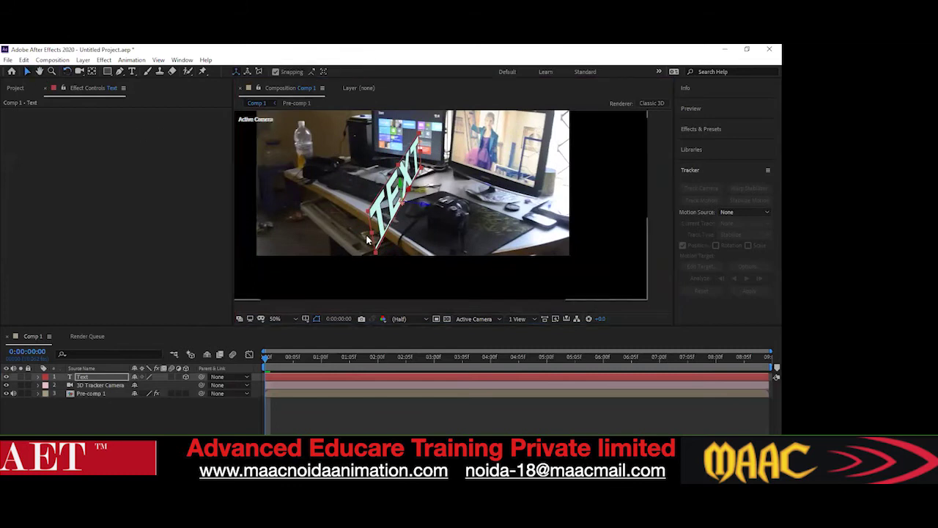
Scale the tracked text layer down further and rotate it slightly with the Rotation tool so it stands smaller beside the keyboard
{"action": "left_click_drag", "start_coordinate": [372, 231], "coordinate": [389, 206]}
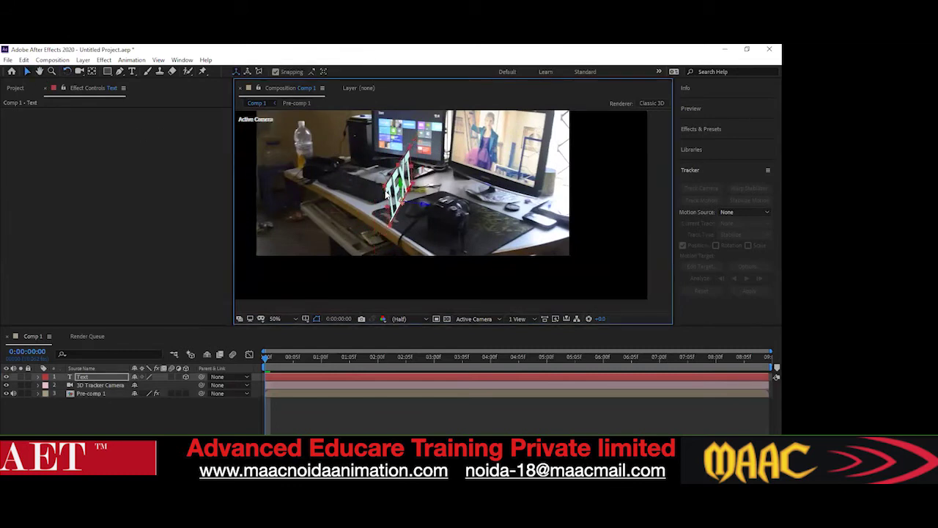
{"action": "left_click", "coordinate": [67, 71]}
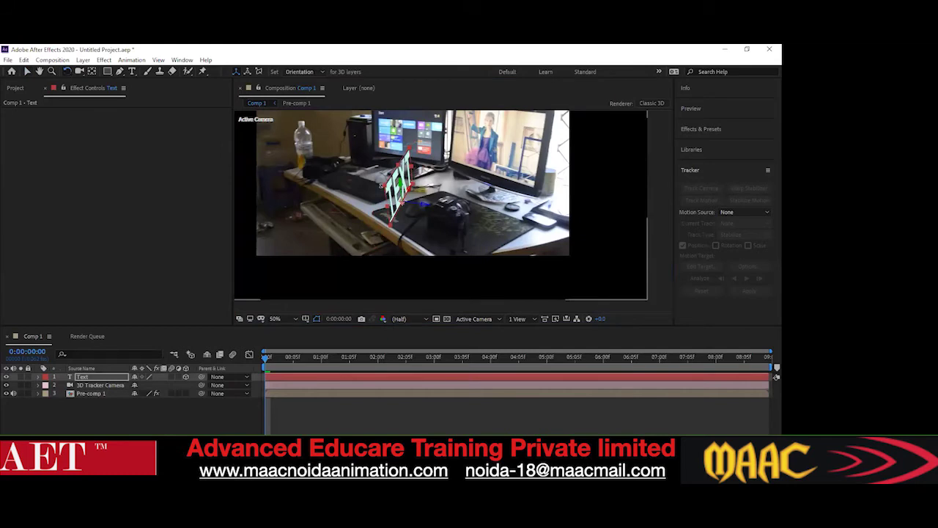
{"action": "mouse_move", "coordinate": [406, 201]}
{"action": "left_mouse_down"}
{"action": "mouse_move", "coordinate": [418, 195]}
{"action": "mouse_move", "coordinate": [415, 206]}
{"action": "left_mouse_up"}
{"action": "key", "text": "ctrl+z"}
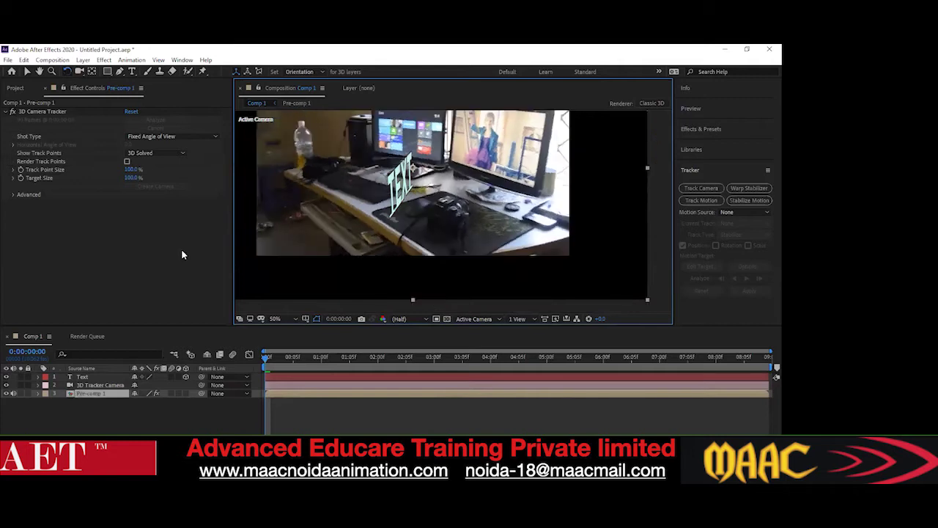
{"action": "left_click", "coordinate": [86, 377]}
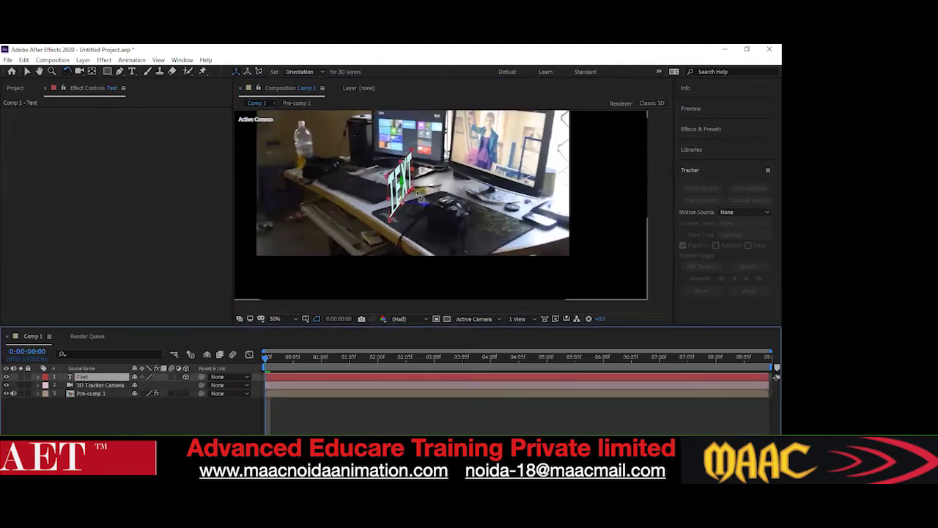
{"action": "scroll", "coordinate": [418, 202], "scroll_direction": "up", "scroll_amount": 2}
{"action": "left_click_drag", "start_coordinate": [366, 172], "coordinate": [368, 166]}
{"action": "left_click_drag", "start_coordinate": [430, 176], "coordinate": [431, 247]}
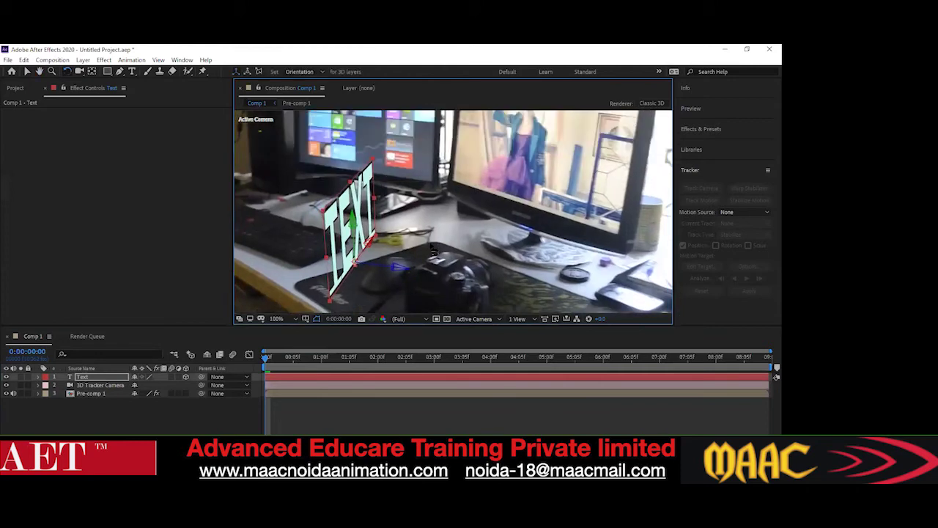
{"action": "left_click", "coordinate": [424, 240]}
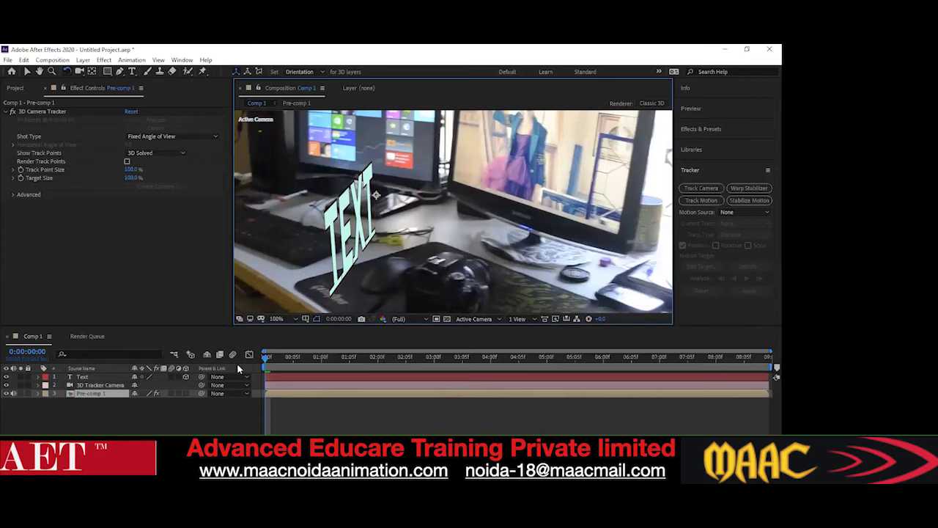
{"action": "right_click", "coordinate": [87, 377]}
{"action": "left_click", "coordinate": [107, 369]}
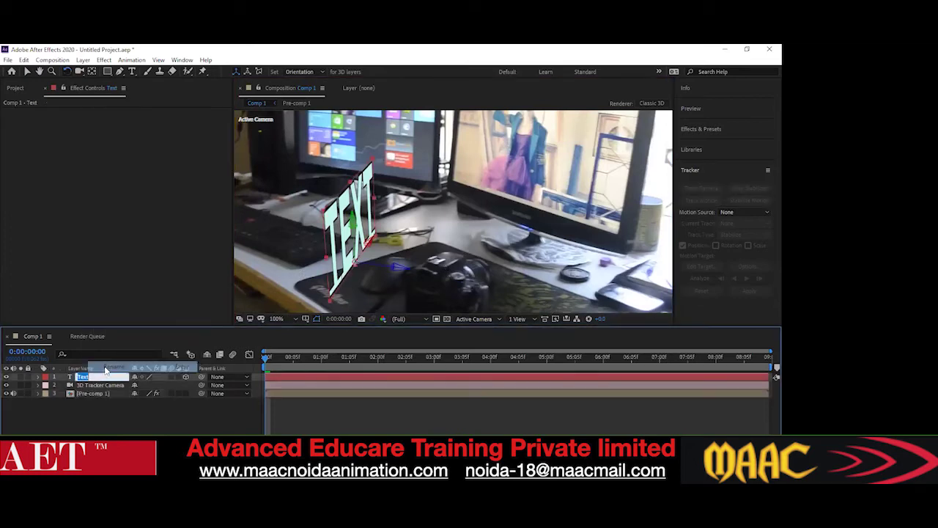
{"action": "double_click", "coordinate": [352, 239]}
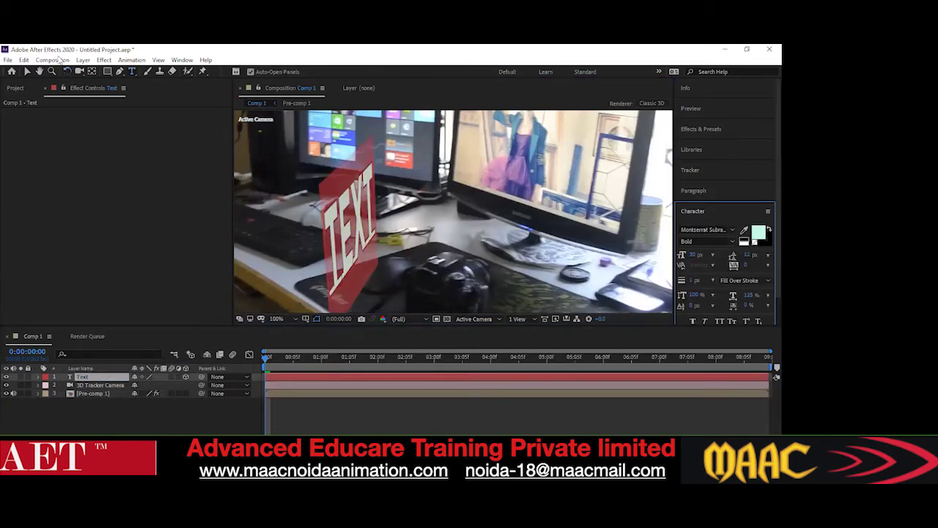
{"action": "left_click", "coordinate": [26, 72]}
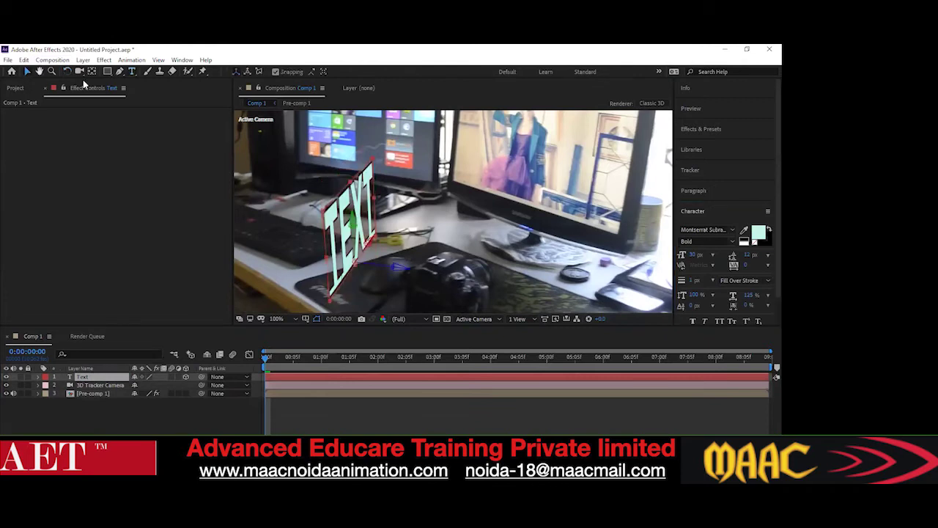
Replace the wording TEXT in the tracked text layer with a person's first name in capitals and return to the Selection tool
{"action": "double_click", "coordinate": [338, 242]}
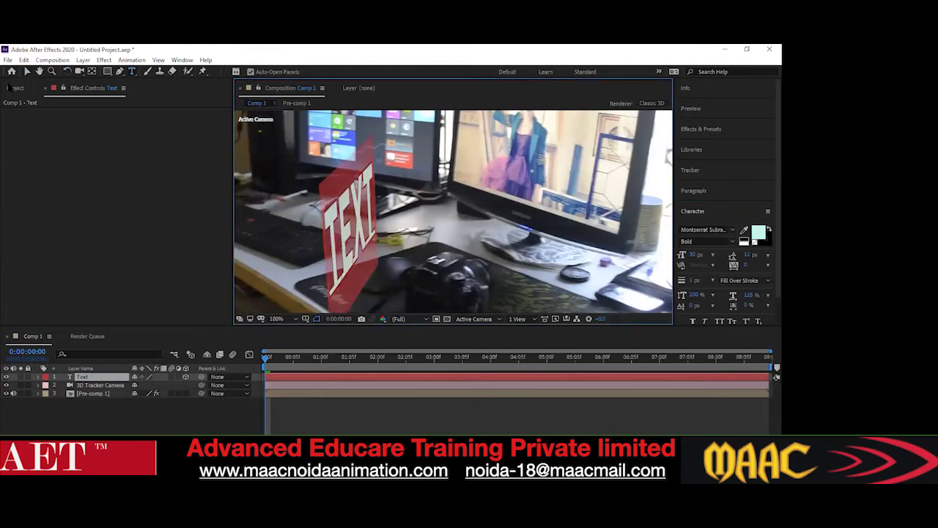
{"action": "left_click", "coordinate": [11, 87]}
{"action": "left_click", "coordinate": [342, 233]}
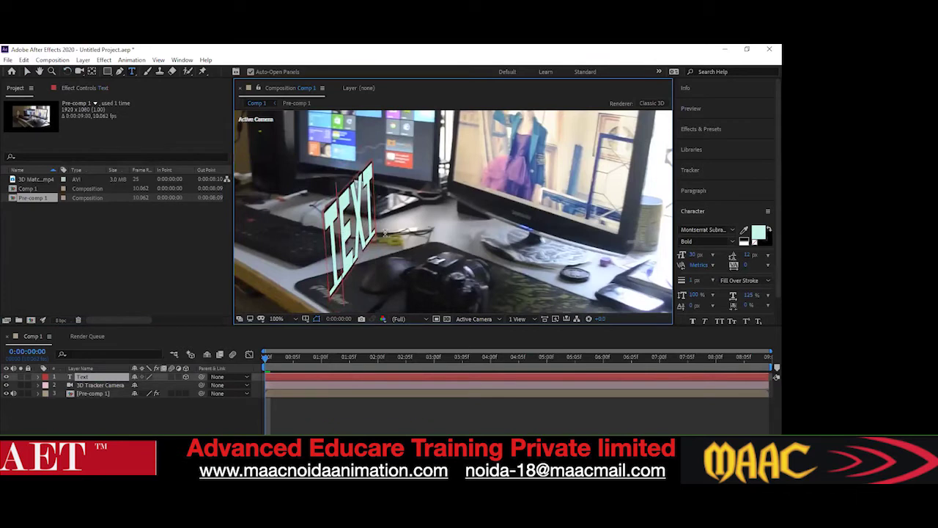
{"action": "key", "text": "BackSpace"}
{"action": "key", "text": "Delete"}
{"action": "key", "text": "Delete"}
{"action": "key", "text": "Delete"}
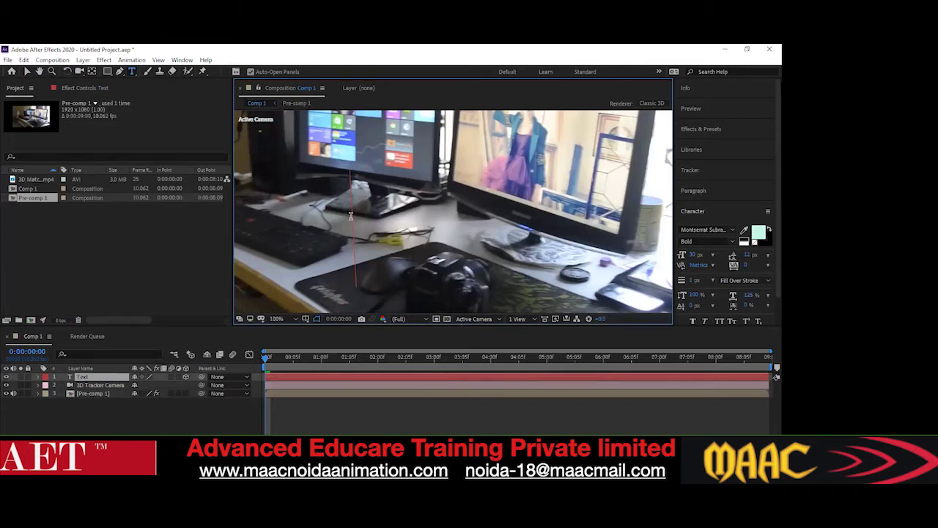
{"action": "type", "text": "SUMIT"}
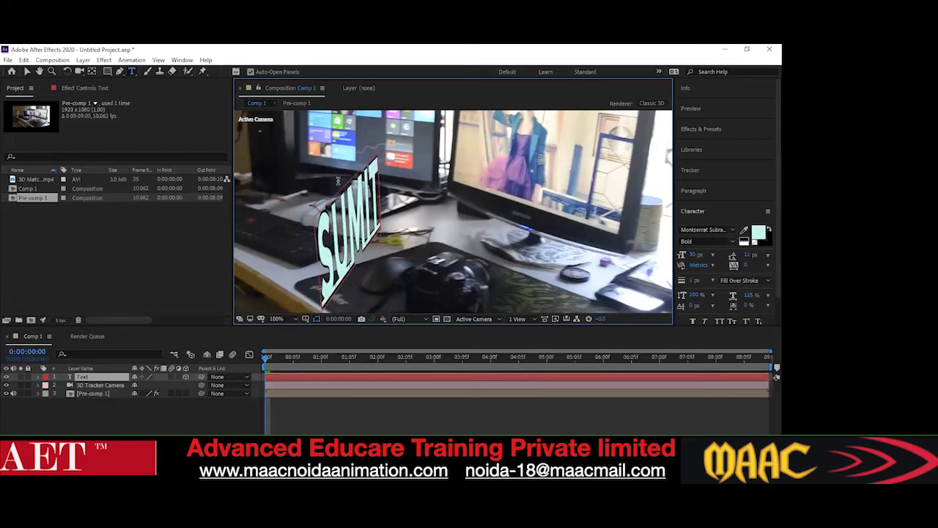
{"action": "scroll", "coordinate": [341, 254], "scroll_direction": "down", "scroll_amount": 1}
{"action": "scroll", "coordinate": [341, 253], "scroll_direction": "up", "scroll_amount": 1}
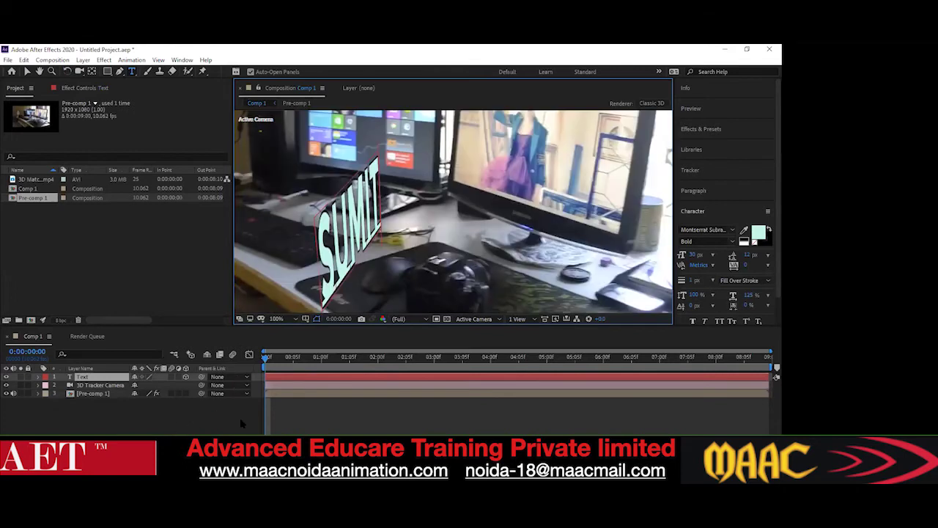
{"action": "left_click", "coordinate": [26, 71]}
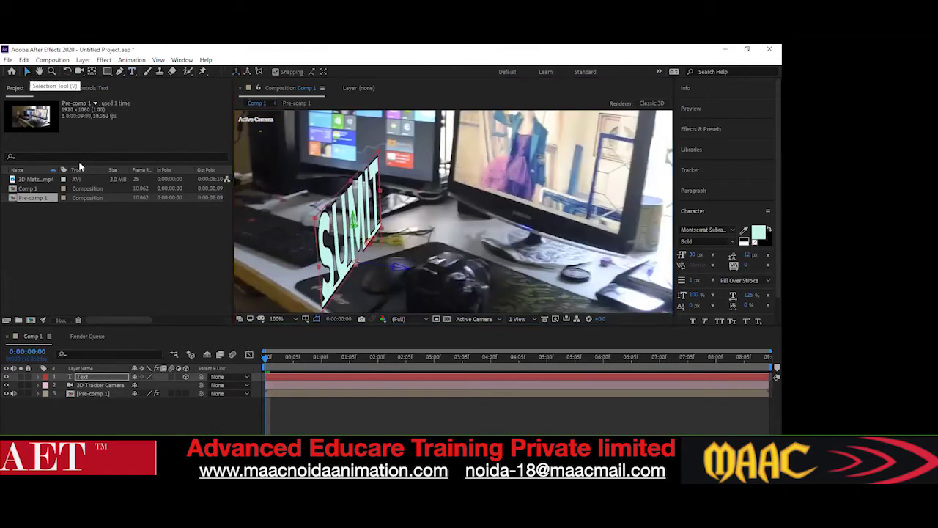
Play Comp 1 from the first frame to preview how the tracked text follows the camera movement
{"action": "left_click", "coordinate": [136, 415]}
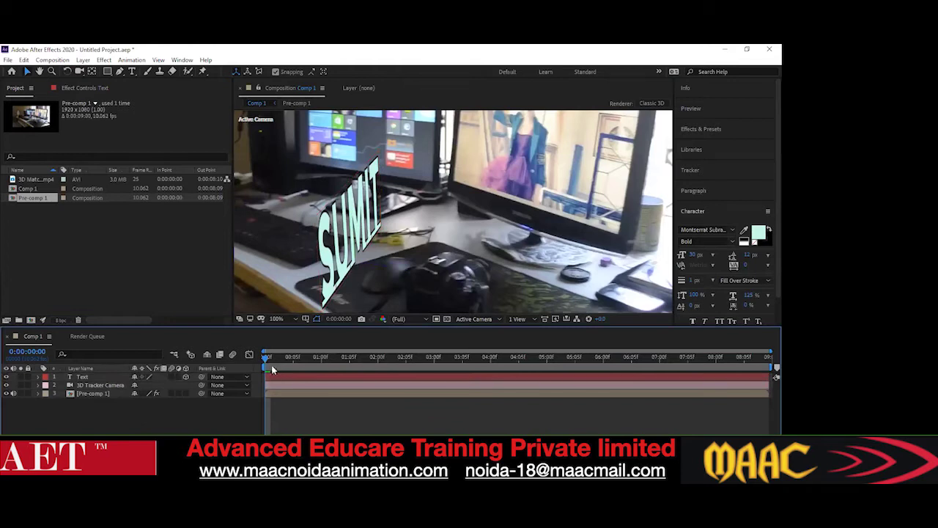
{"action": "mouse_move", "coordinate": [266, 361]}
{"action": "left_mouse_down"}
{"action": "mouse_move", "coordinate": [274, 364]}
{"action": "mouse_move", "coordinate": [264, 363]}
{"action": "left_mouse_up"}
{"action": "key", "text": "space"}
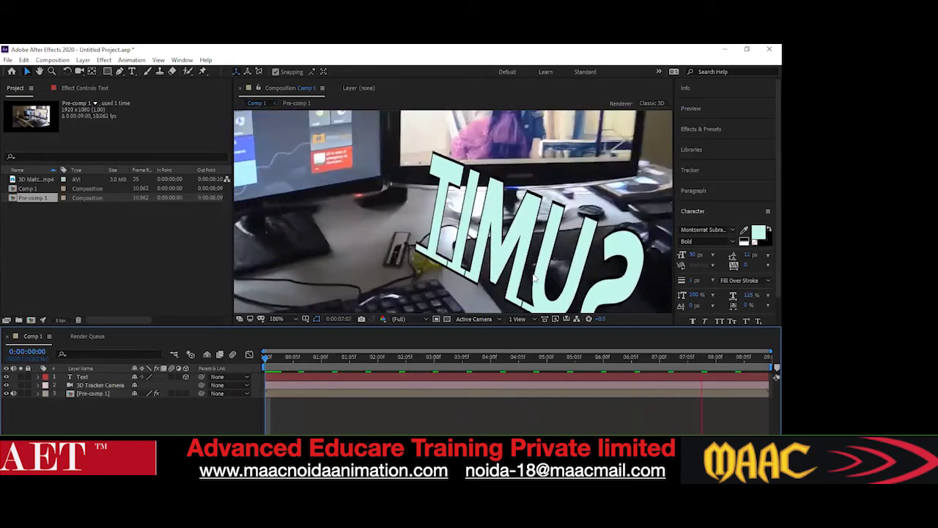
{"action": "key", "text": "space"}
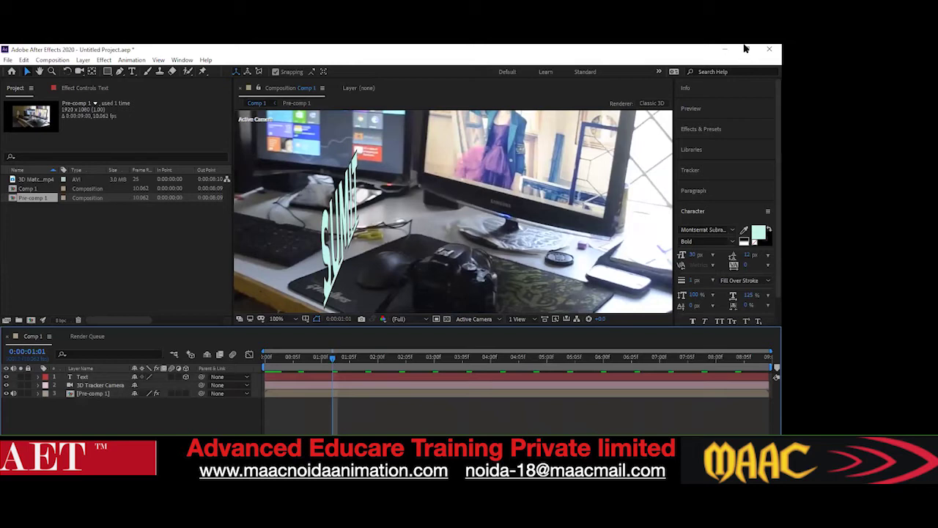
Delete the text layer from Comp 1
{"action": "left_click", "coordinate": [342, 228]}
{"action": "right_click", "coordinate": [343, 228]}
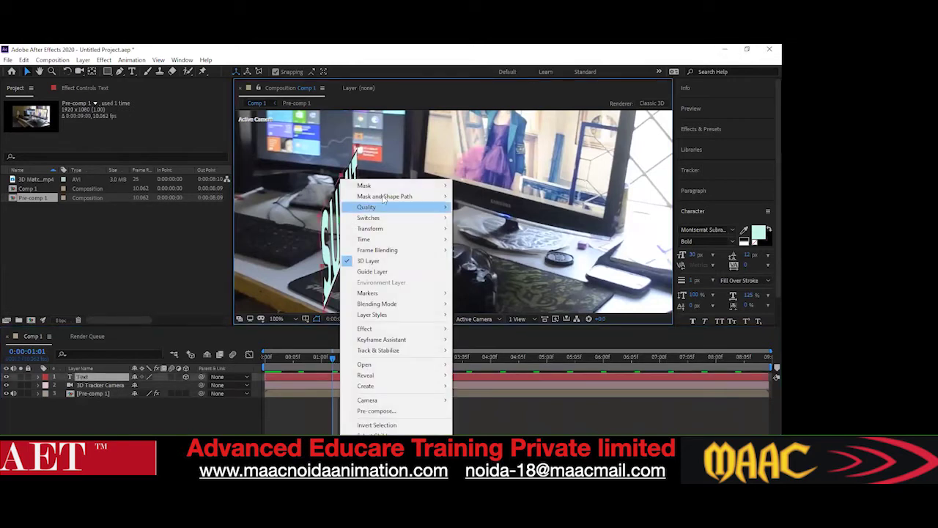
{"action": "left_click", "coordinate": [328, 249]}
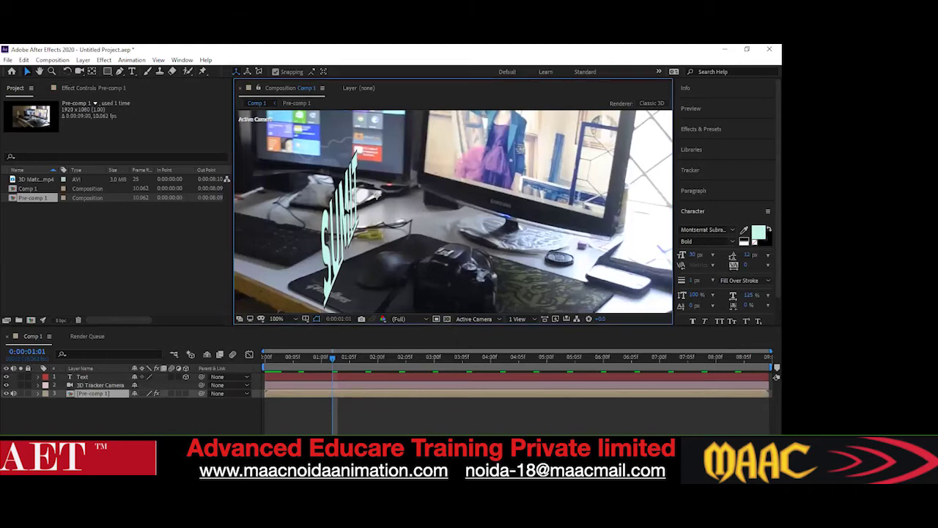
{"action": "left_click", "coordinate": [95, 377]}
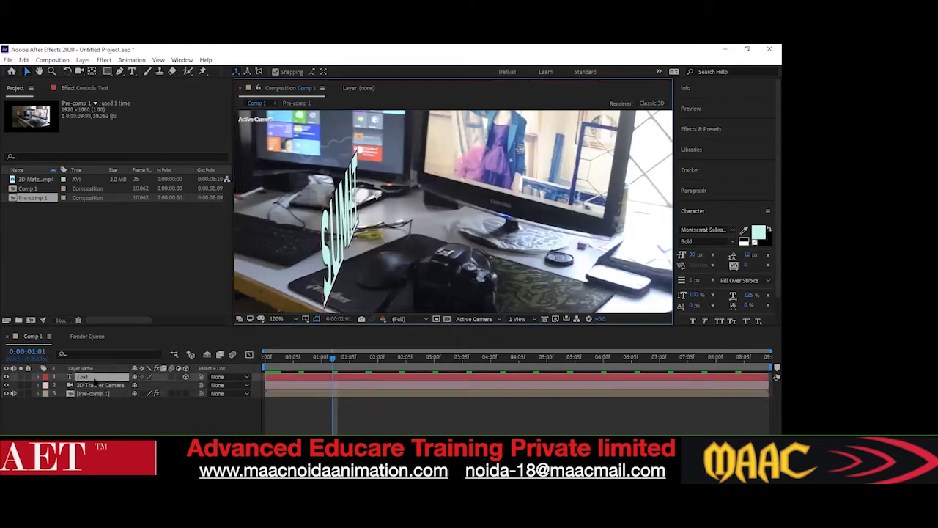
{"action": "key", "text": "Delete"}
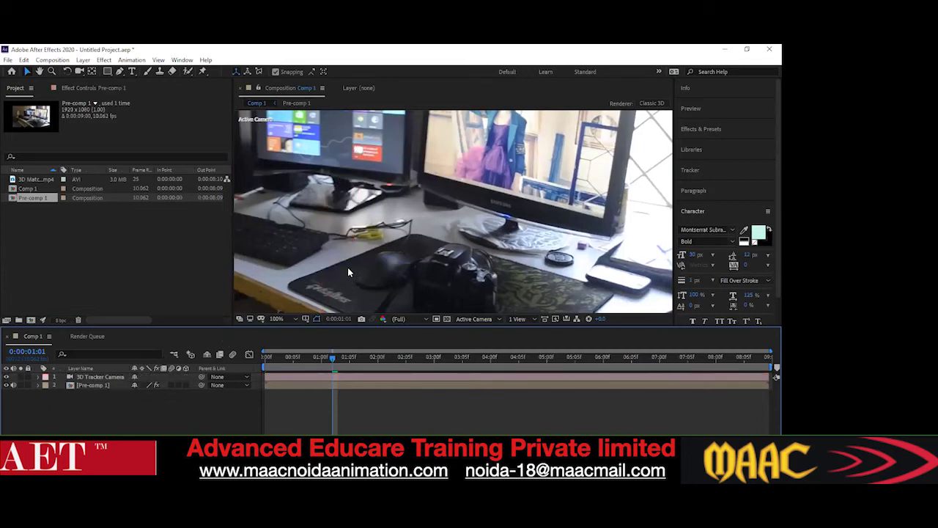
{"action": "scroll", "coordinate": [347, 266], "scroll_direction": "down", "scroll_amount": 2}
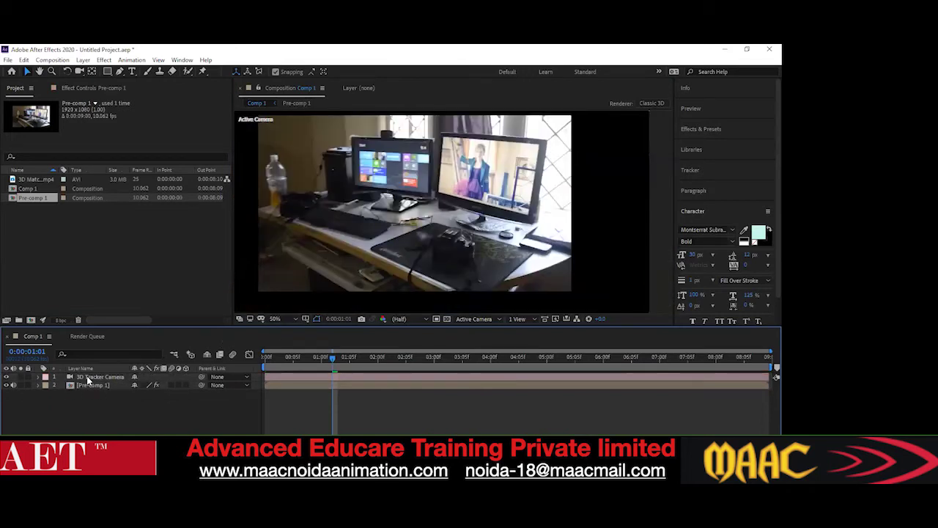
{"action": "left_click", "coordinate": [87, 378]}
{"action": "left_click", "coordinate": [398, 249]}
{"action": "scroll", "coordinate": [398, 249], "scroll_direction": "down", "scroll_amount": 2}
{"action": "scroll", "coordinate": [449, 212], "scroll_direction": "up", "scroll_amount": 2}
{"action": "left_click", "coordinate": [80, 368]}
{"action": "left_click", "coordinate": [96, 377]}
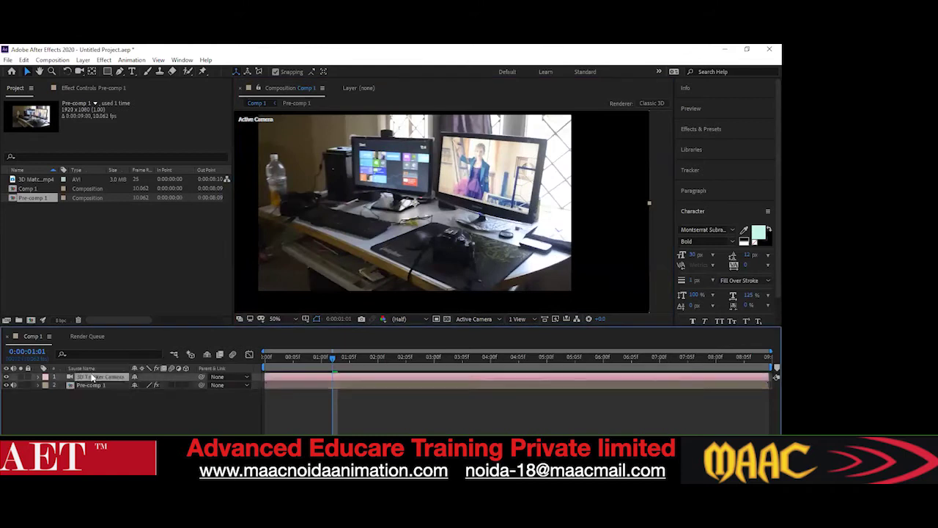
{"action": "left_click", "coordinate": [47, 190]}
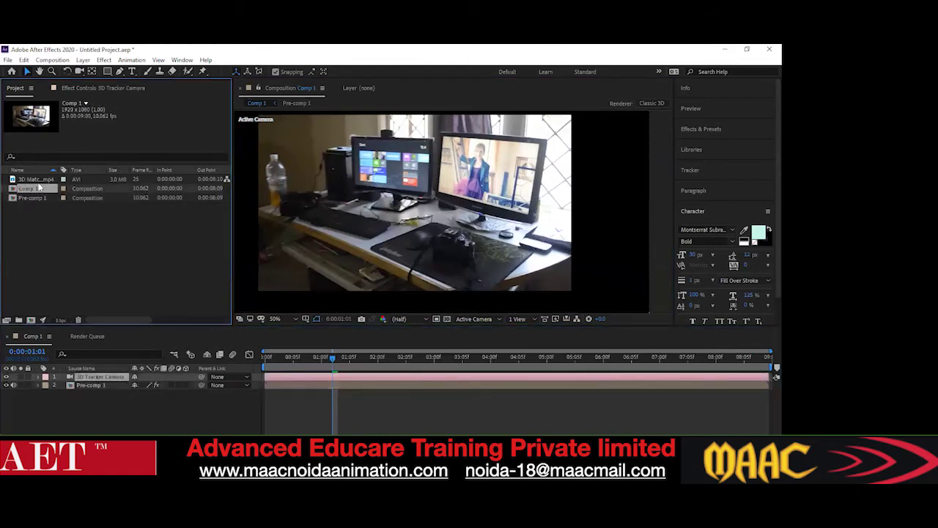
{"action": "left_click", "coordinate": [36, 181]}
{"action": "left_click", "coordinate": [37, 197]}
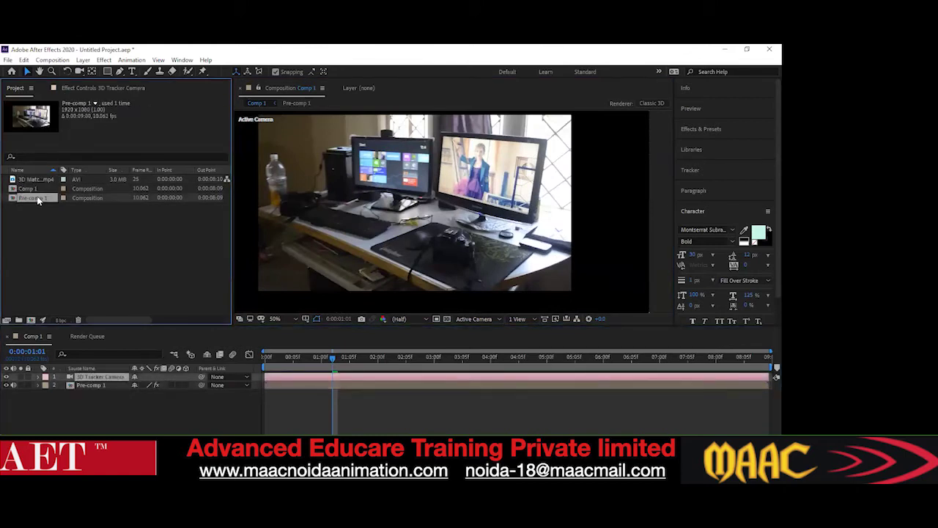
{"action": "left_click", "coordinate": [71, 375]}
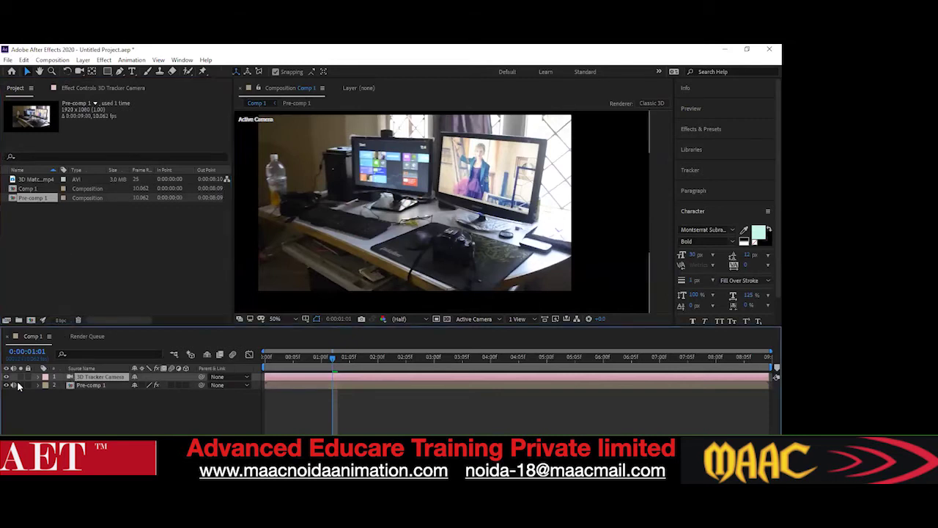
Open Pre-comp 1 from Comp 1 and view its upper 3D Match-Moving footage layer in the Layer viewer
{"action": "scroll", "coordinate": [392, 233], "scroll_direction": "down", "scroll_amount": 2}
{"action": "left_click_drag", "start_coordinate": [392, 234], "coordinate": [466, 210]}
{"action": "scroll", "coordinate": [354, 260], "scroll_direction": "up", "scroll_amount": 2}
{"action": "right_click", "coordinate": [466, 209]}
{"action": "double_click", "coordinate": [438, 229]}
{"action": "double_click", "coordinate": [438, 229]}
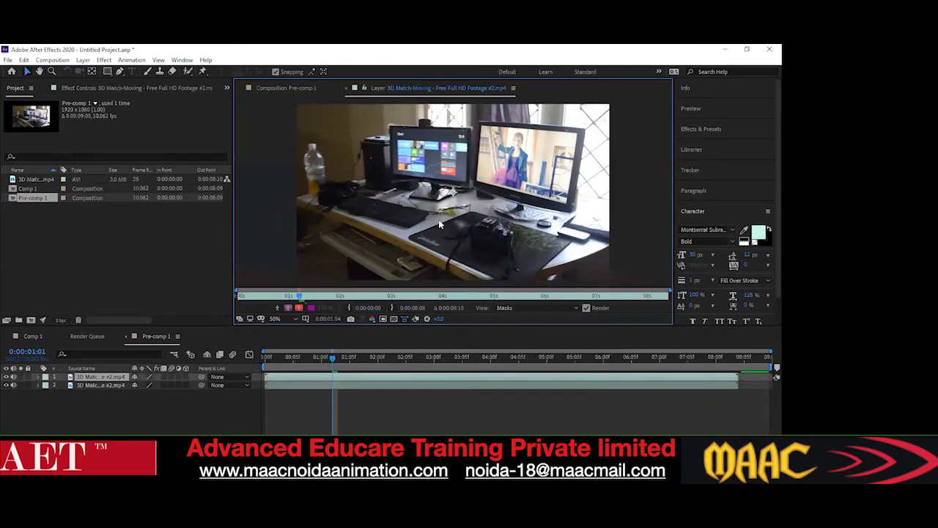
{"action": "right_click", "coordinate": [438, 220]}
{"action": "key", "text": "Escape"}
{"action": "left_click", "coordinate": [418, 268]}
Delete both 3D Match-Moving footage layers from Pre-comp 1
{"action": "left_click", "coordinate": [89, 409]}
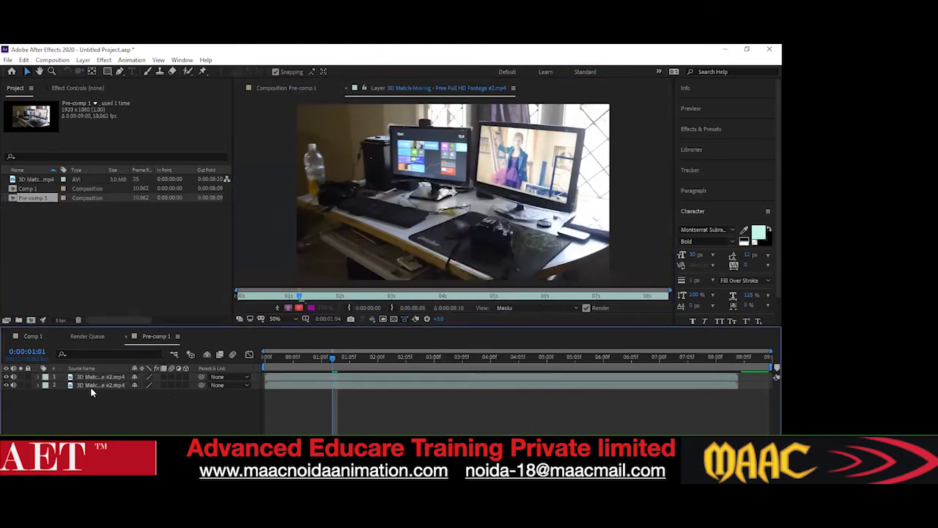
{"action": "left_click", "coordinate": [91, 386]}
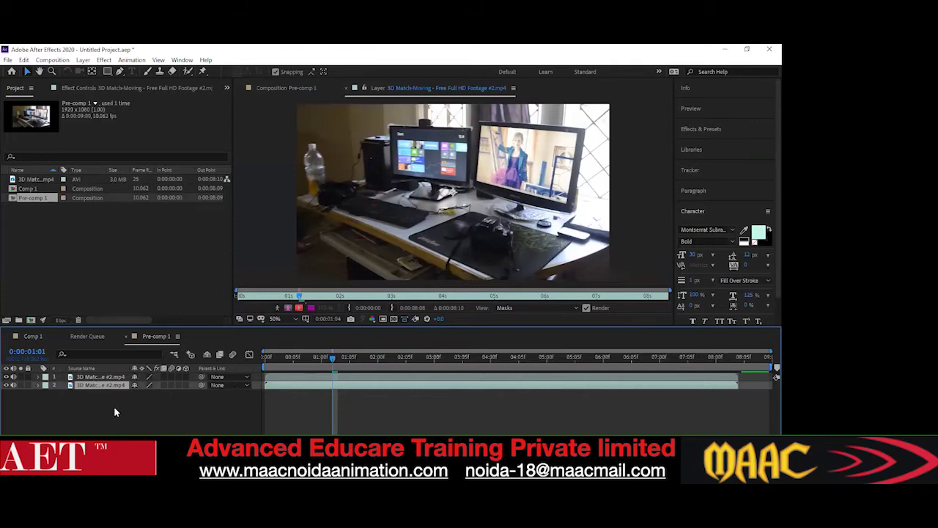
{"action": "key", "text": "ctrl+a"}
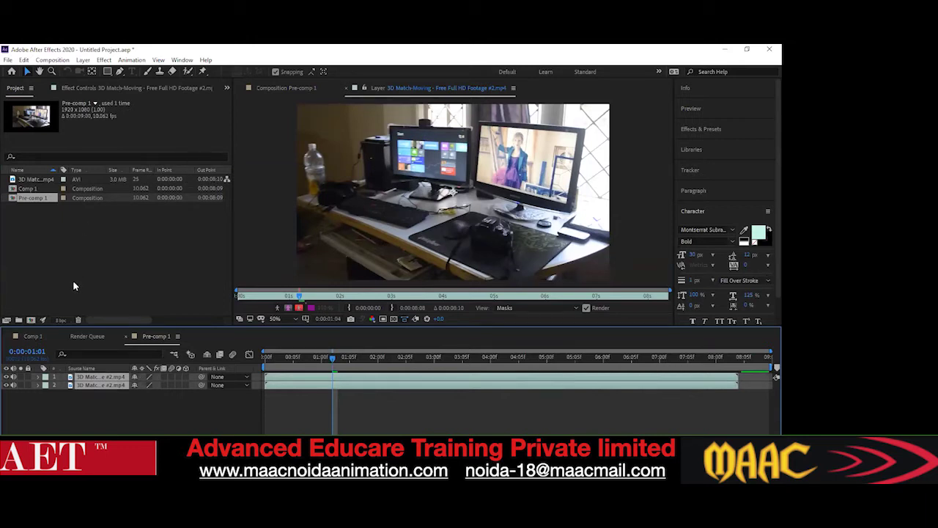
{"action": "key", "text": "Delete"}
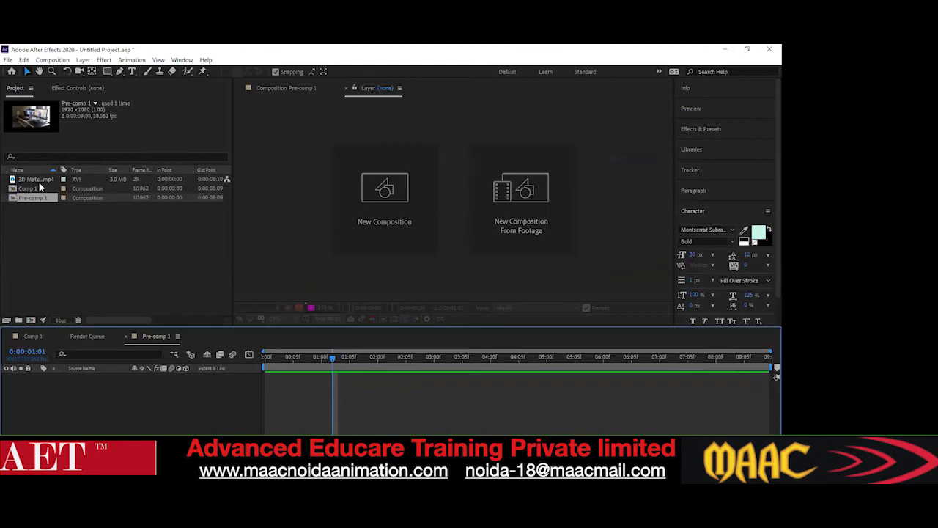
Add the 3D Match-Moving footage to Comp 1 as the top layer, delete it again, and select Pre-comp 1 in the project
{"action": "left_click", "coordinate": [39, 182]}
{"action": "mouse_move", "coordinate": [39, 183]}
{"action": "left_mouse_down"}
{"action": "mouse_move", "coordinate": [36, 170]}
{"action": "mouse_move", "coordinate": [38, 189]}
{"action": "left_mouse_up"}
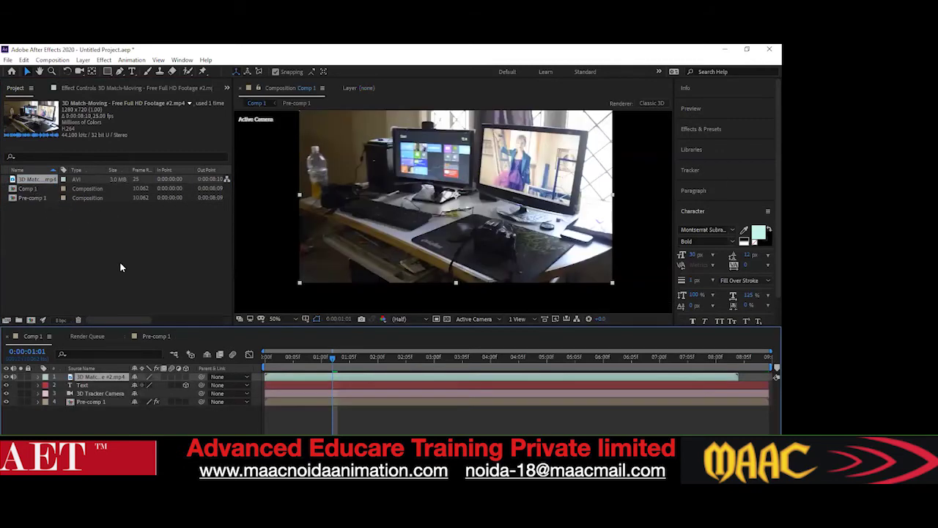
{"action": "key", "text": "Delete"}
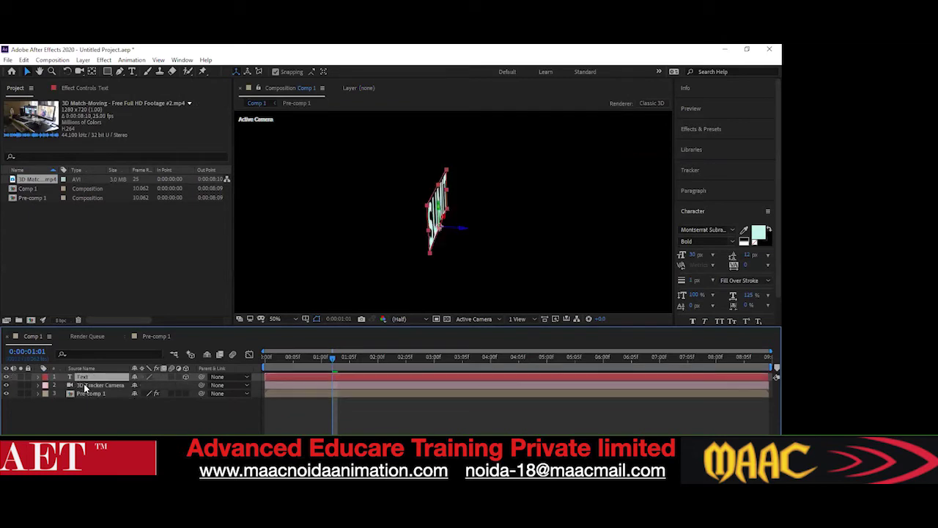
{"action": "left_click", "coordinate": [33, 198]}
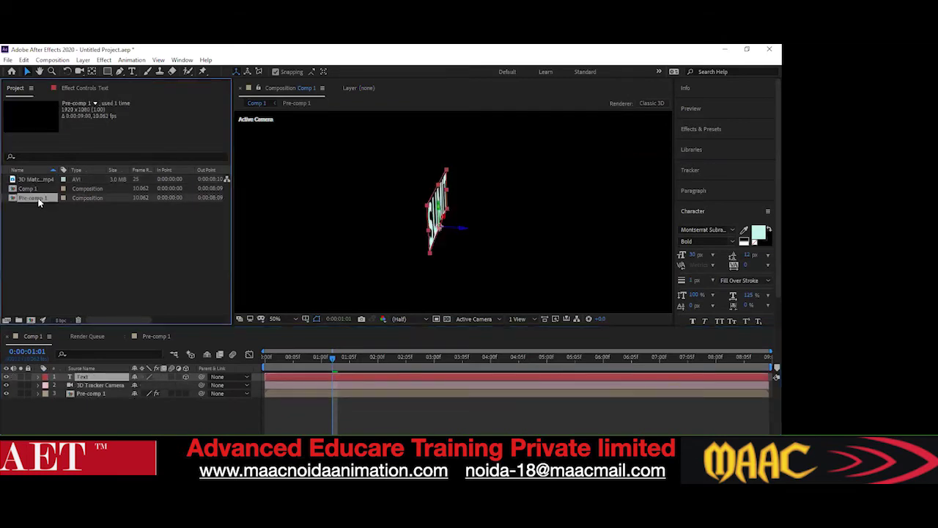
Delete the Pre-comp 1 and Comp 1 compositions from the project
{"action": "key", "text": "Delete"}
{"action": "left_click", "coordinate": [448, 275]}
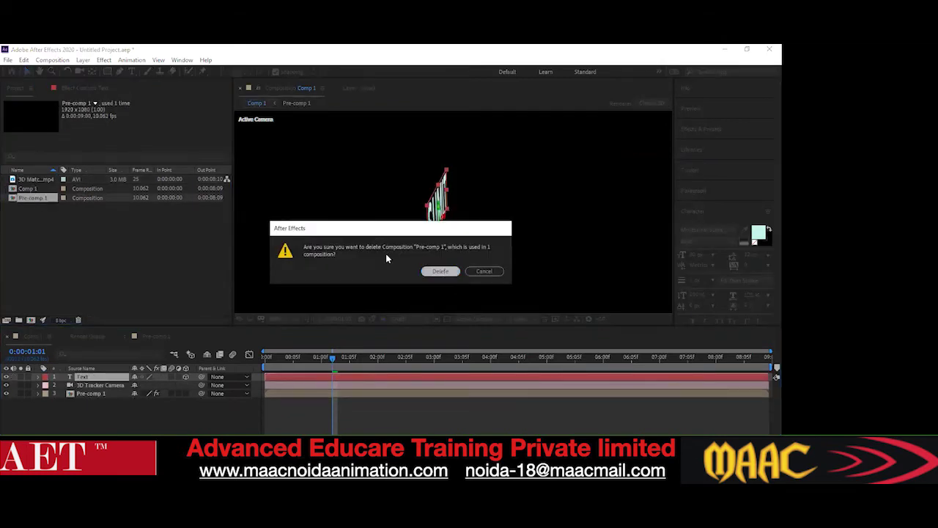
{"action": "left_click", "coordinate": [44, 190]}
{"action": "key", "text": "Delete"}
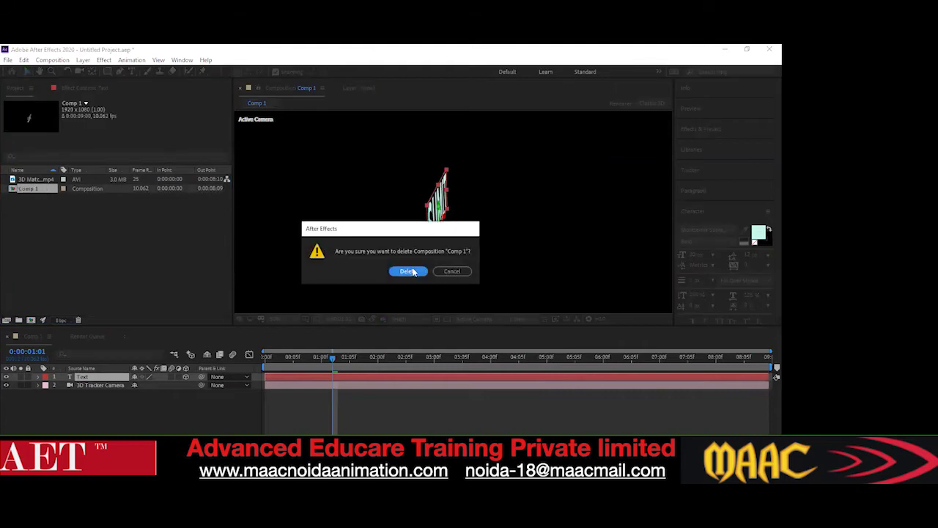
{"action": "left_click", "coordinate": [413, 272]}
Delete the remaining 3D Match-Moving footage from the project
{"action": "left_click", "coordinate": [66, 179]}
{"action": "left_click", "coordinate": [32, 193]}
{"action": "left_click", "coordinate": [28, 179]}
{"action": "key", "text": "Delete"}
Create a 1920 x 1080 px, 9-second composition named Comp 1 and import the 3D Match-Moving - Free Full HD Footage #2 video
{"action": "left_click", "coordinate": [379, 233]}
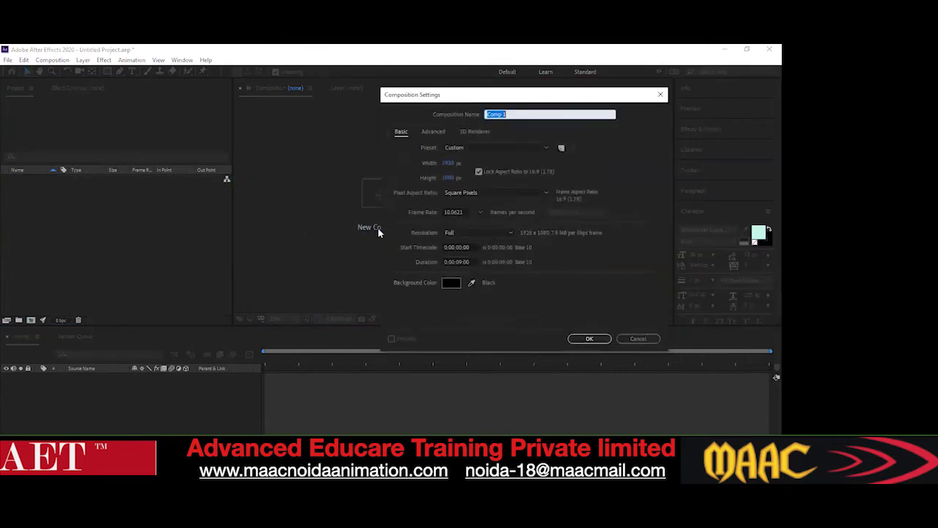
{"action": "left_click", "coordinate": [589, 338]}
{"action": "double_click", "coordinate": [79, 203]}
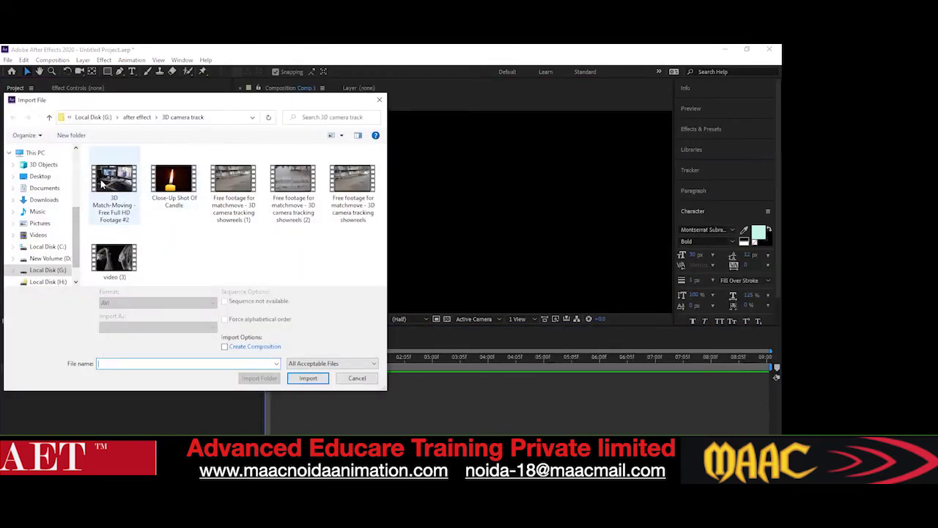
{"action": "left_click", "coordinate": [102, 184]}
{"action": "left_click", "coordinate": [308, 378]}
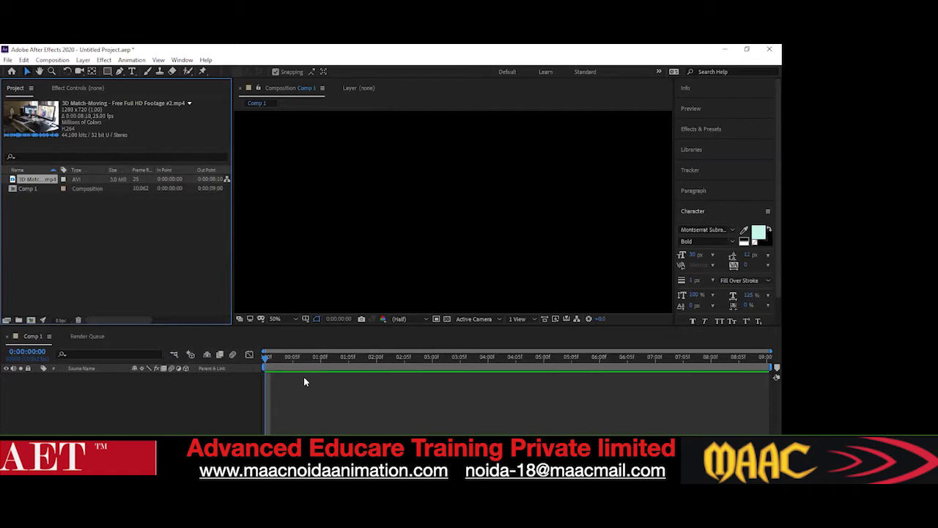
Add the 3D Match-Moving footage to Comp 1 and duplicate its layer
{"action": "left_click_drag", "start_coordinate": [35, 180], "coordinate": [31, 189]}
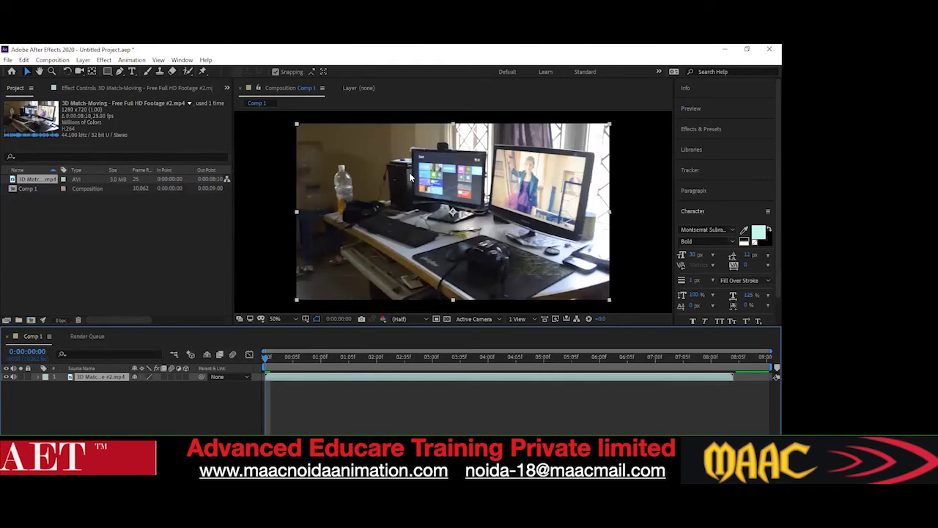
{"action": "scroll", "coordinate": [418, 177], "scroll_direction": "down", "scroll_amount": 2}
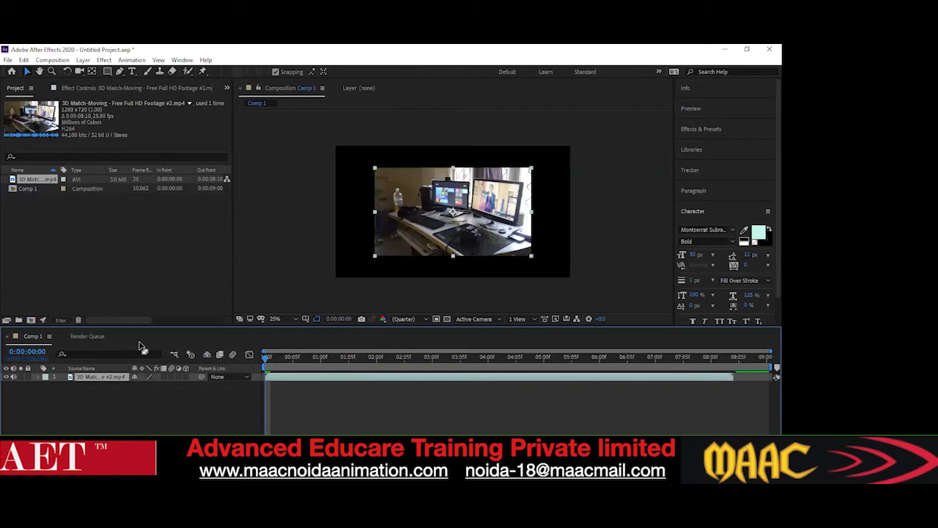
{"action": "left_click", "coordinate": [86, 390]}
{"action": "left_click", "coordinate": [85, 376]}
{"action": "key", "text": "ctrl+d"}
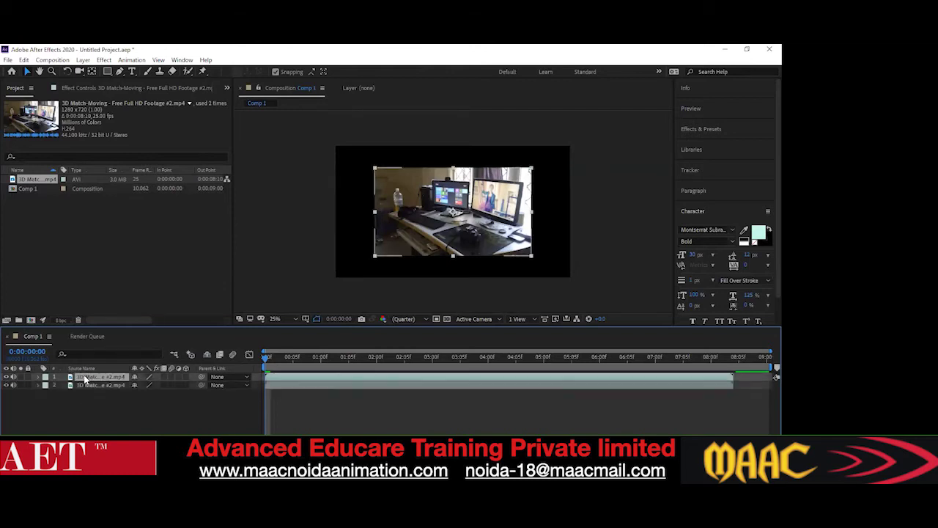
Pre-compose the two desk footage layers as Pre-comp 1 and run the 3D camera tracker on it
{"action": "left_click", "coordinate": [64, 402]}
{"action": "left_click", "coordinate": [80, 385]}
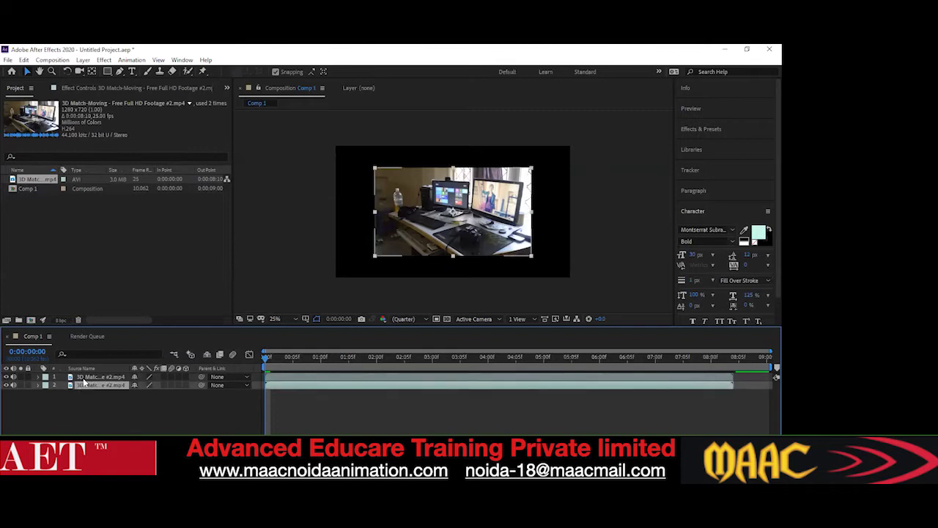
{"action": "left_click", "coordinate": [86, 377], "text": "shift"}
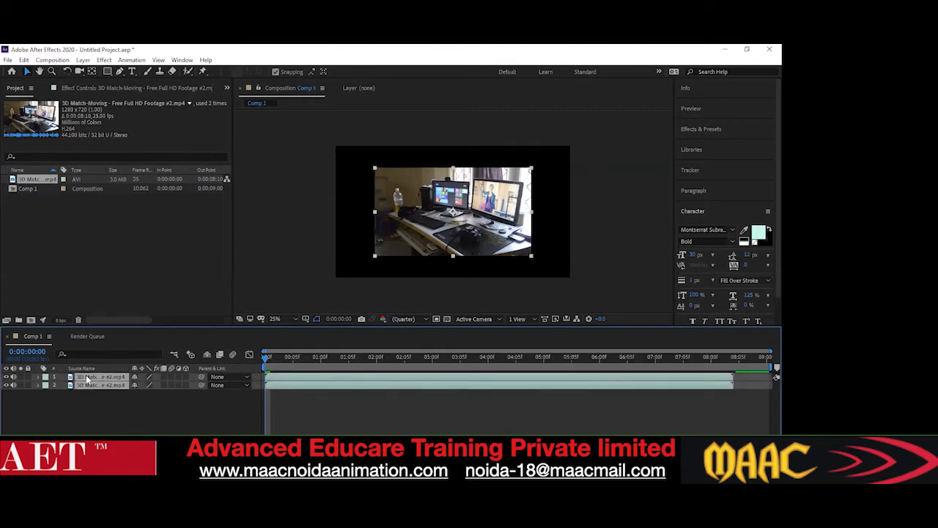
{"action": "key", "text": "ctrl+shift+c"}
{"action": "key", "text": "Return"}
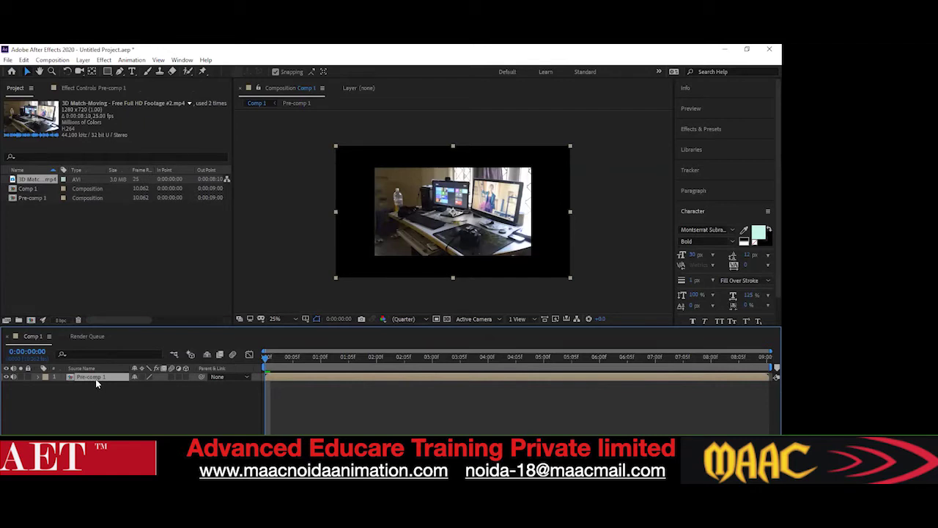
{"action": "left_click", "coordinate": [686, 173]}
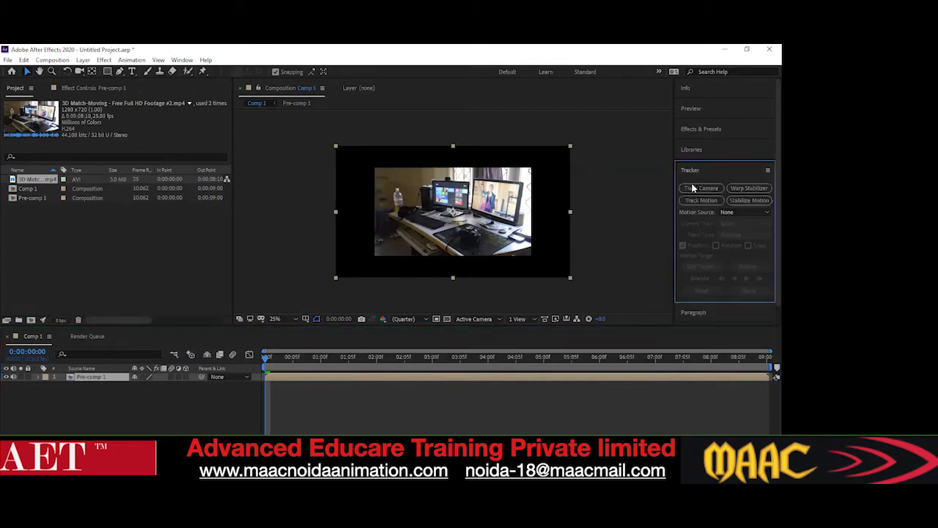
{"action": "left_click", "coordinate": [698, 189]}
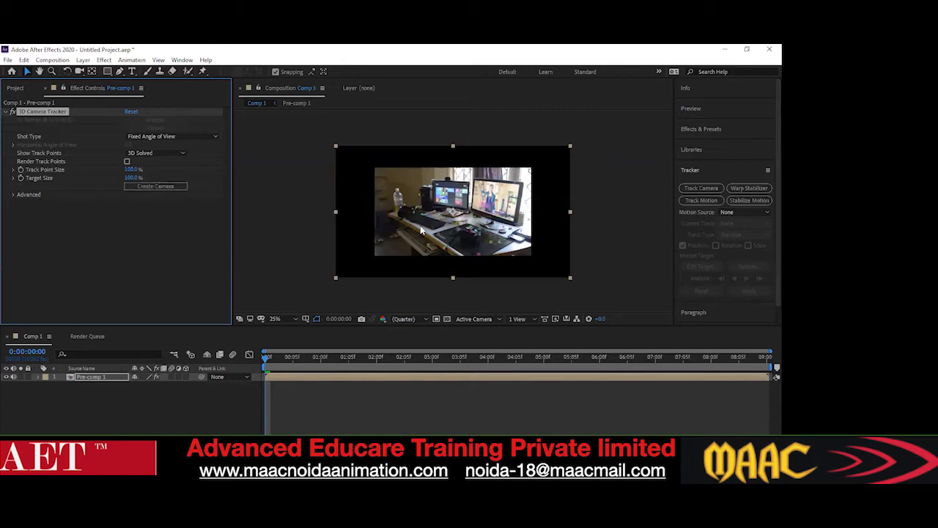
Create a solid and camera from the track points on the desk surface near the keyboard
{"action": "scroll", "coordinate": [438, 218], "scroll_direction": "up", "scroll_amount": 2}
{"action": "left_click", "coordinate": [394, 256]}
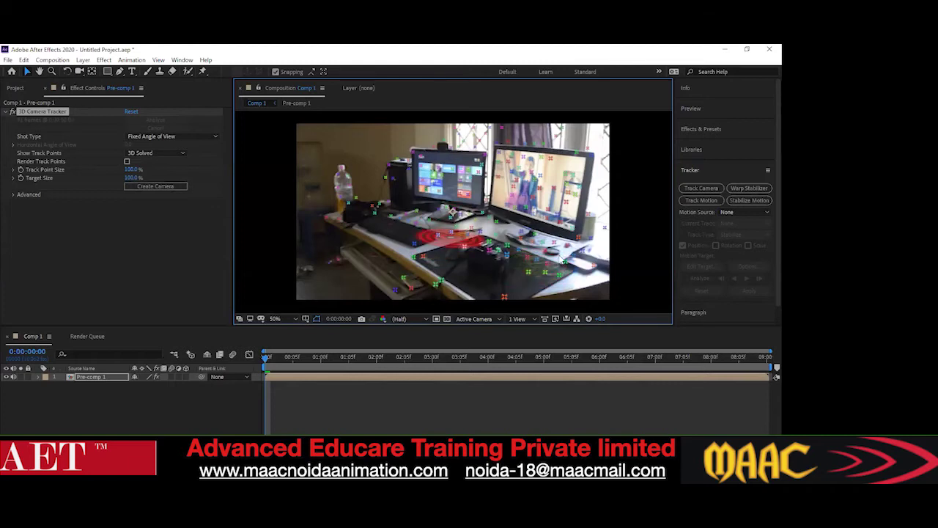
{"action": "right_click", "coordinate": [438, 240]}
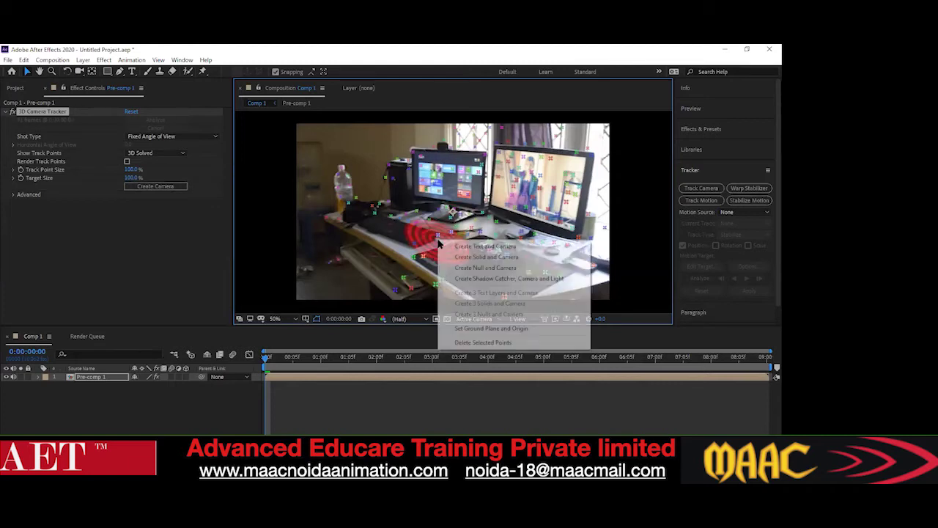
{"action": "left_click", "coordinate": [455, 258]}
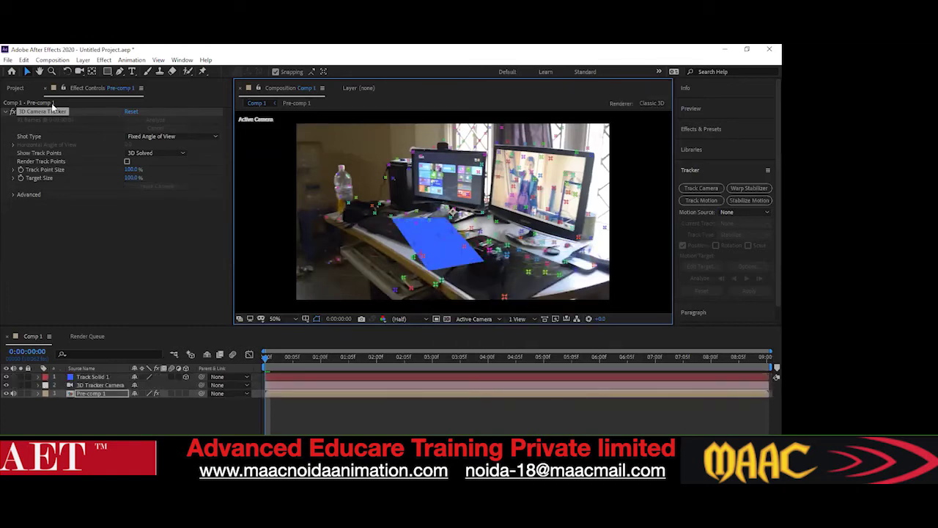
Scale the blue track solid down to a small patch on the desk between the keyboard and the camera
{"action": "left_click", "coordinate": [28, 73]}
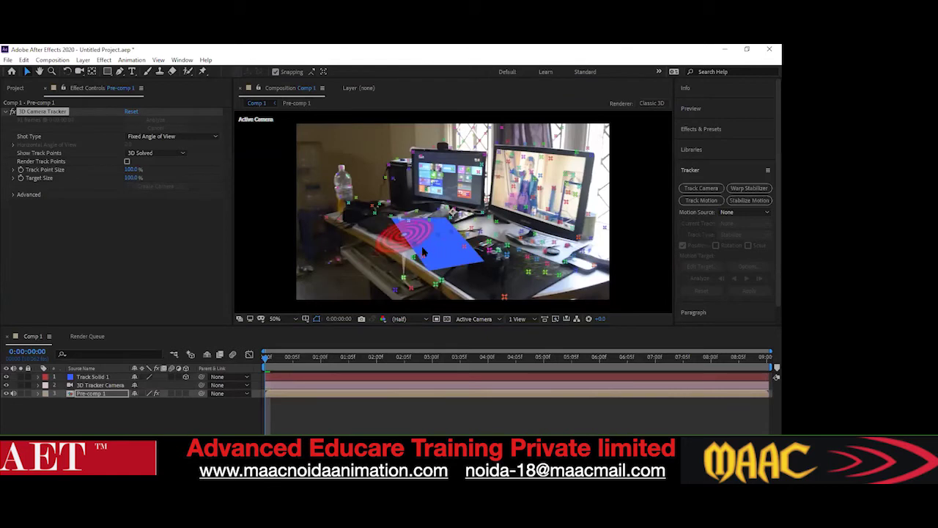
{"action": "left_click_drag", "start_coordinate": [394, 218], "coordinate": [398, 223]}
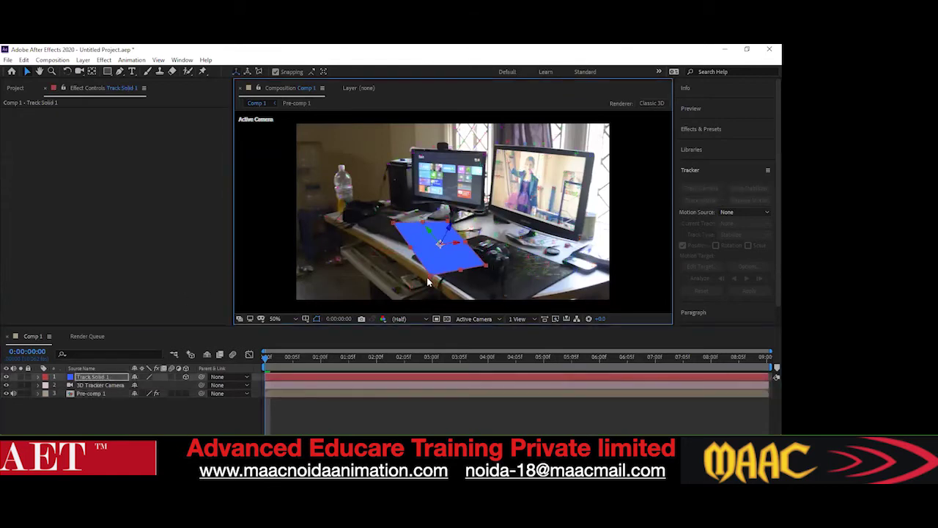
{"action": "left_click_drag", "start_coordinate": [431, 277], "coordinate": [431, 260]}
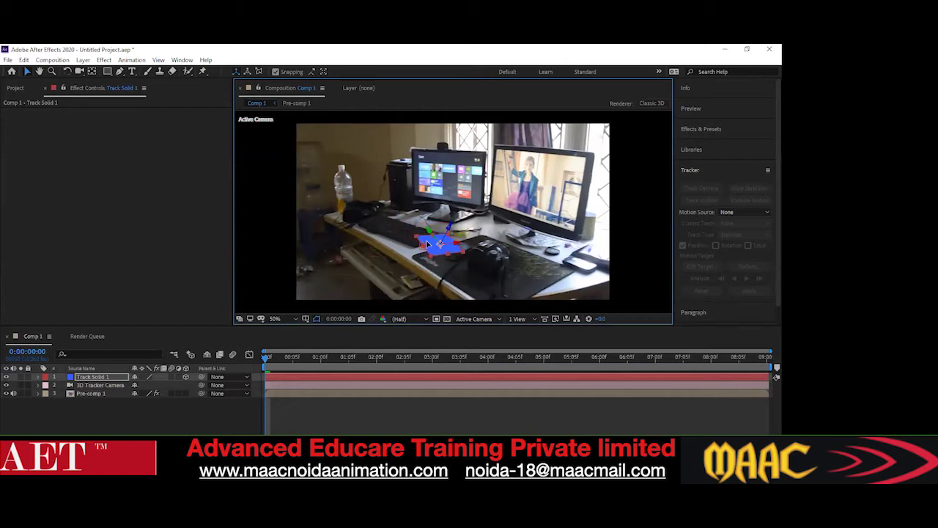
{"action": "left_click_drag", "start_coordinate": [420, 236], "coordinate": [428, 240]}
{"action": "left_click", "coordinate": [481, 237]}
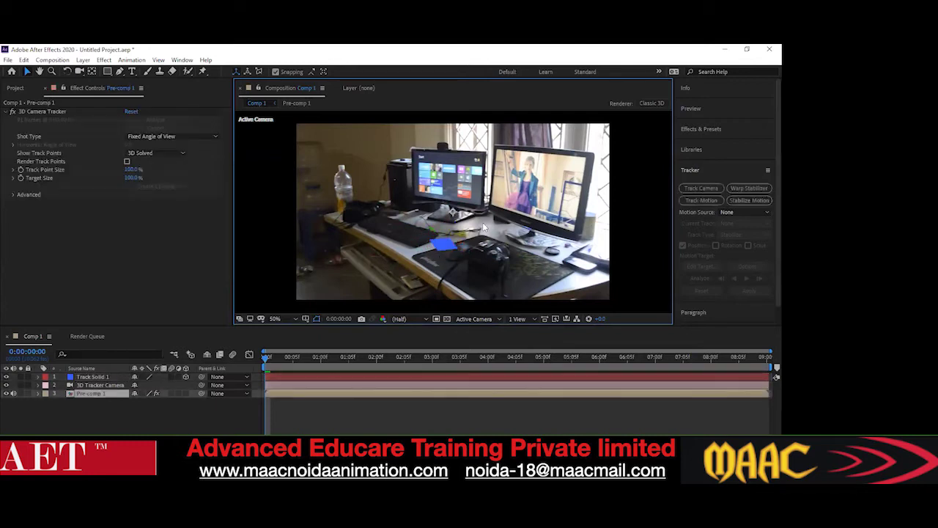
Play back the composition to check that the solid follows the desk, and return to the first frame
{"action": "key", "text": "space"}
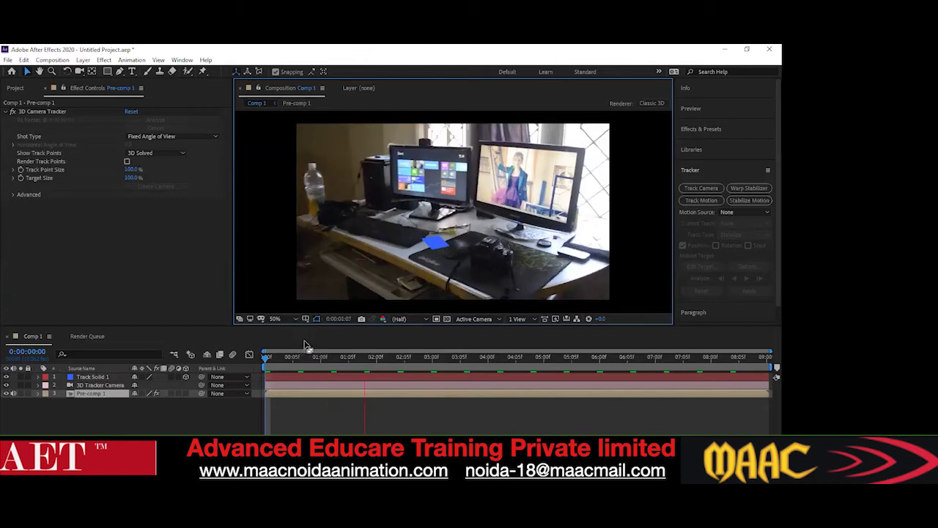
{"action": "key", "text": "space"}
{"action": "left_click_drag", "start_coordinate": [363, 360], "coordinate": [265, 388]}
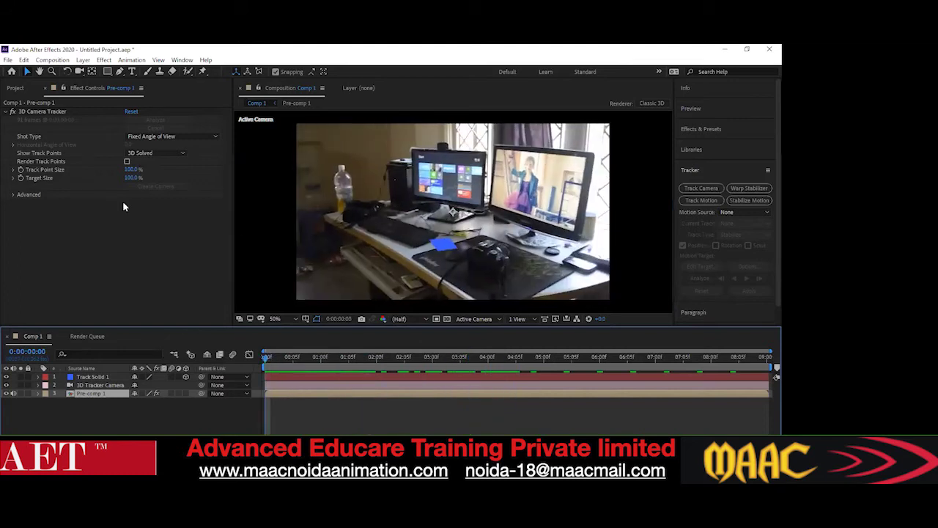
Delete all items from the project and create a new 1920 x 1080 composition named Comp 1 lasting 9 seconds
{"action": "left_click", "coordinate": [15, 88]}
{"action": "left_click_drag", "start_coordinate": [33, 234], "coordinate": [130, 174]}
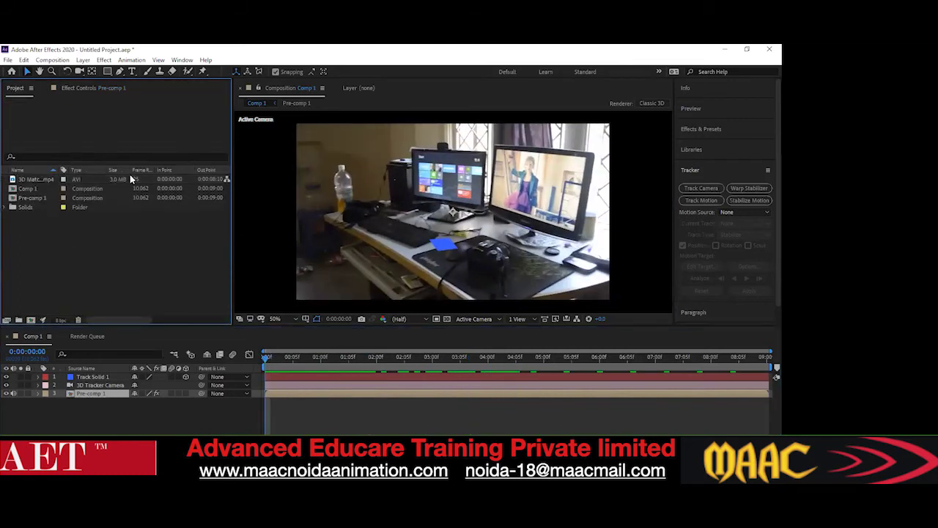
{"action": "key", "text": "Delete"}
{"action": "left_click", "coordinate": [453, 271]}
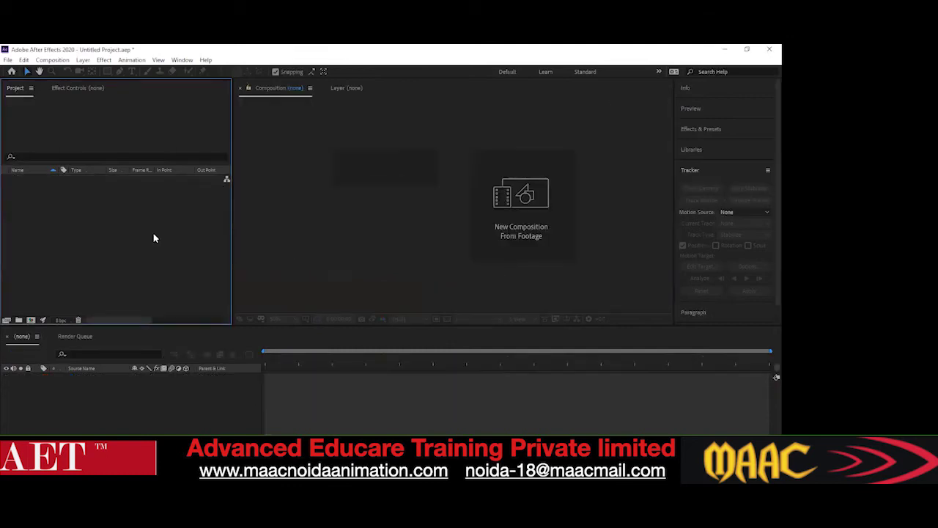
{"action": "left_click", "coordinate": [363, 223]}
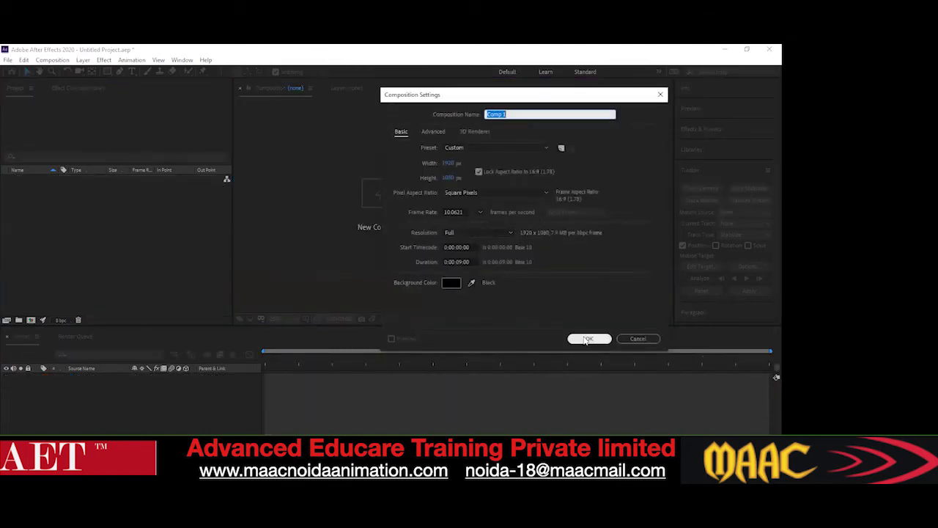
{"action": "left_click", "coordinate": [589, 338]}
Import "Free footage for matchmove - 3D camera tracking showreels (2)" and add it to Comp 1 as a layer
{"action": "double_click", "coordinate": [110, 228]}
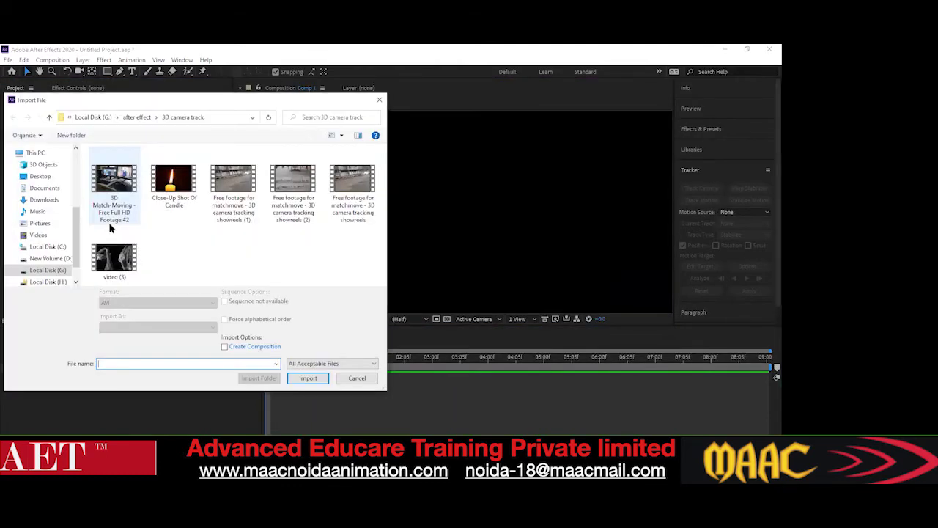
{"action": "left_click", "coordinate": [293, 184]}
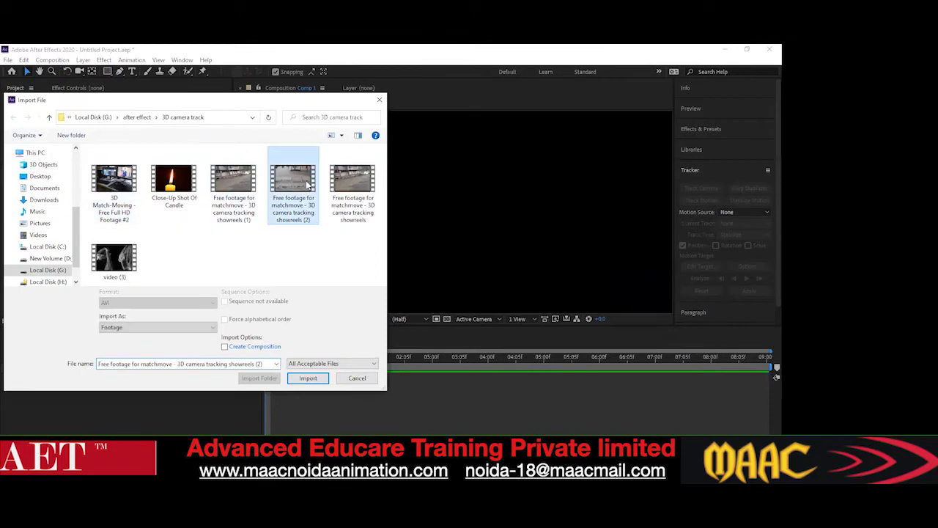
{"action": "left_click", "coordinate": [308, 378]}
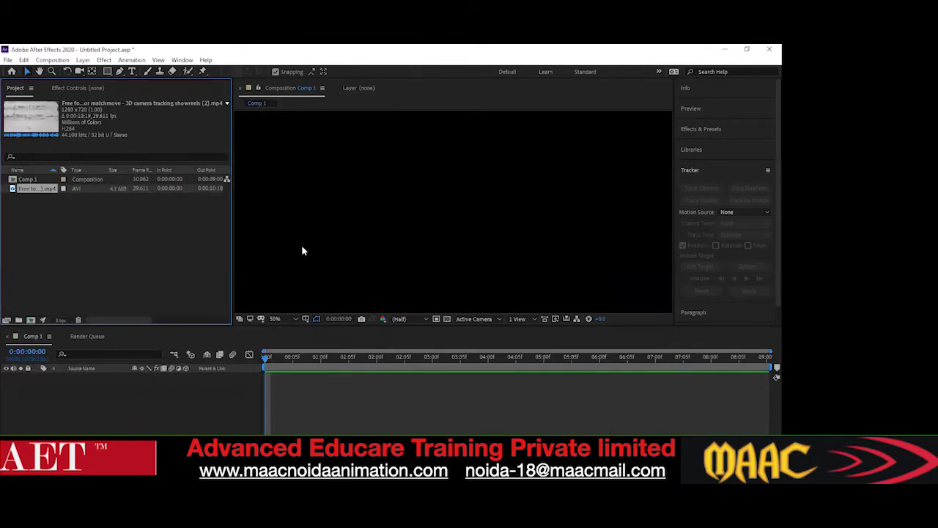
{"action": "left_click_drag", "start_coordinate": [29, 189], "coordinate": [48, 180]}
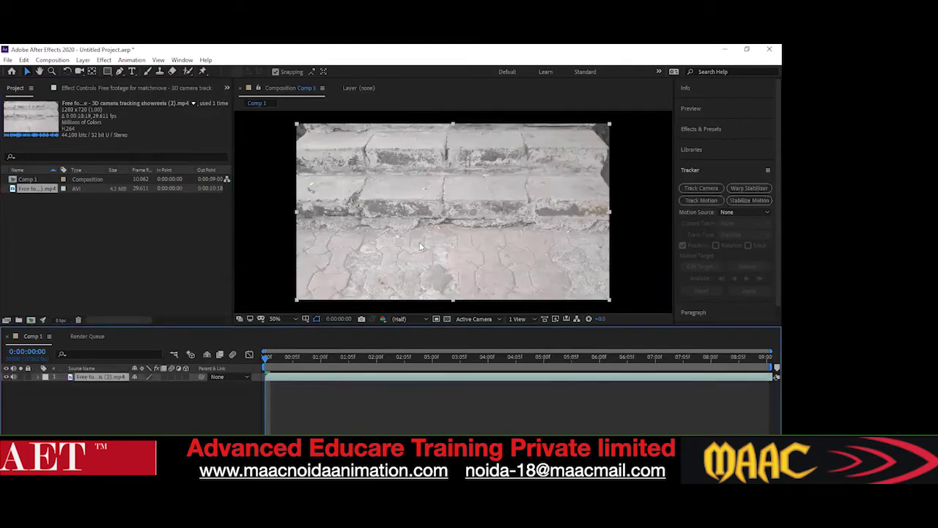
Play back the imported street footage to examine its camera movement
{"action": "key", "text": "space"}
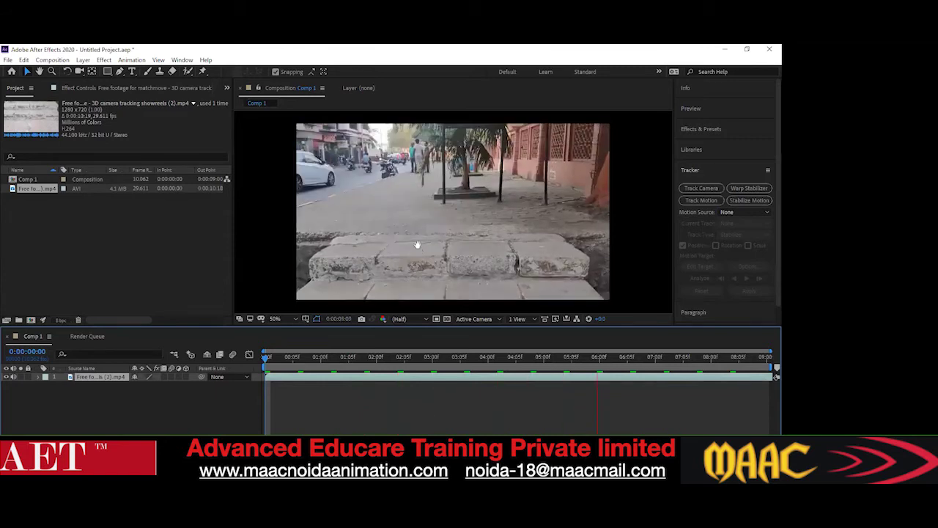
{"action": "key", "text": "space"}
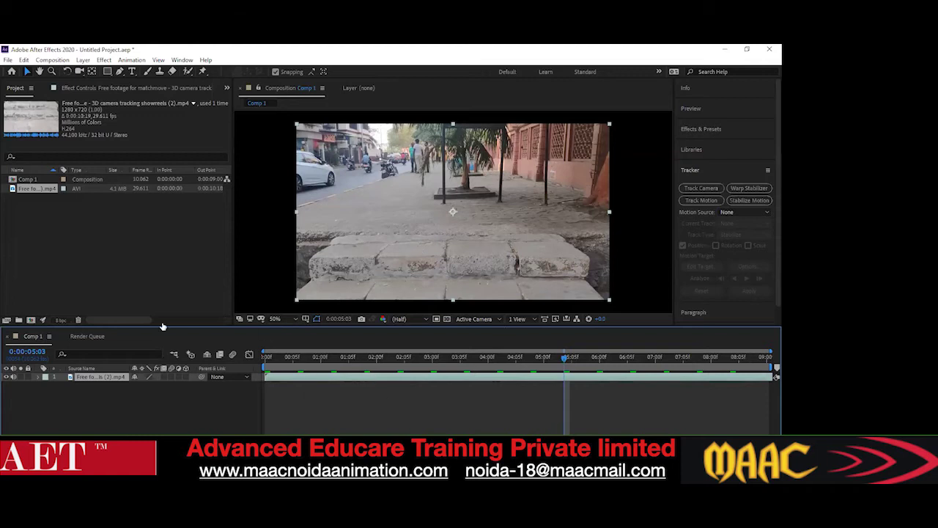
{"action": "left_click_drag", "start_coordinate": [229, 242], "coordinate": [252, 242]}
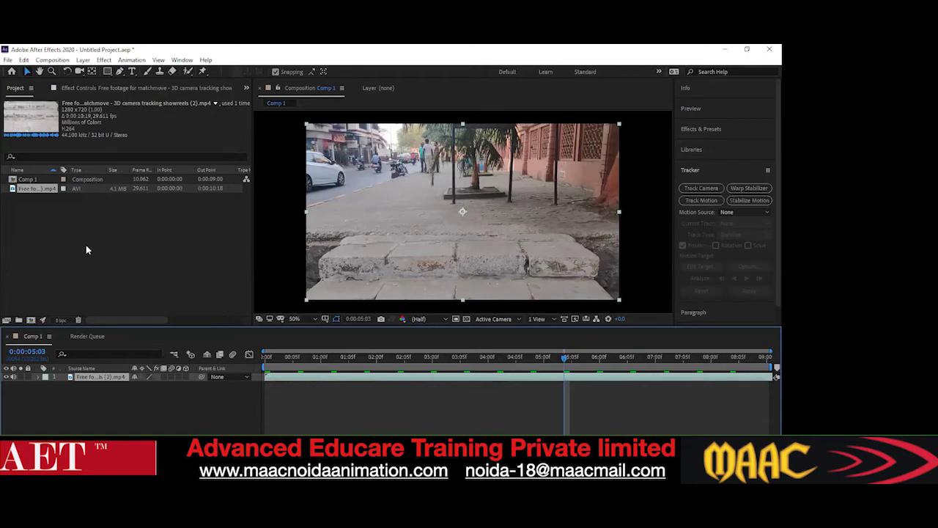
Duplicate the footage layer, pre-compose both copies as Pre-comp 1, and run the 3D camera tracker on it
{"action": "left_click", "coordinate": [74, 400]}
{"action": "left_click", "coordinate": [87, 377]}
{"action": "key", "text": "ctrl+d"}
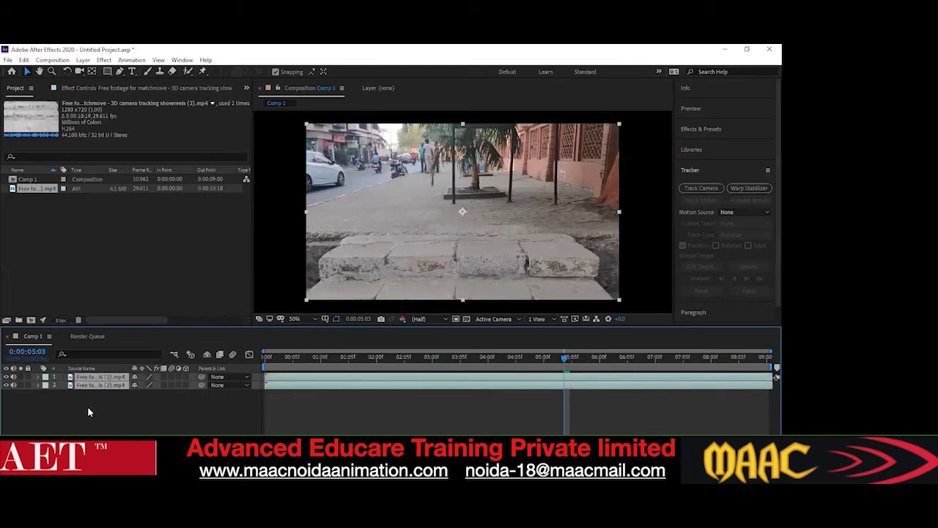
{"action": "key", "text": "ctrl+shift+c"}
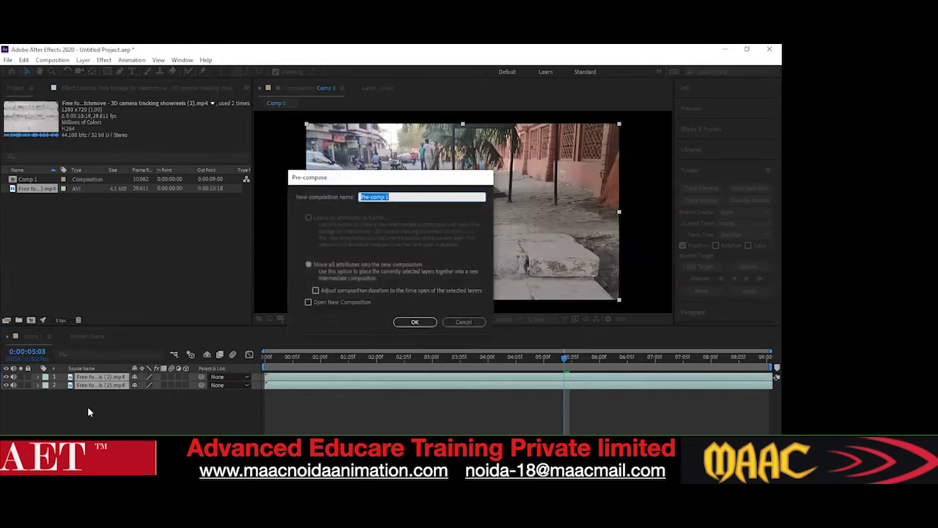
{"action": "key", "text": "Return"}
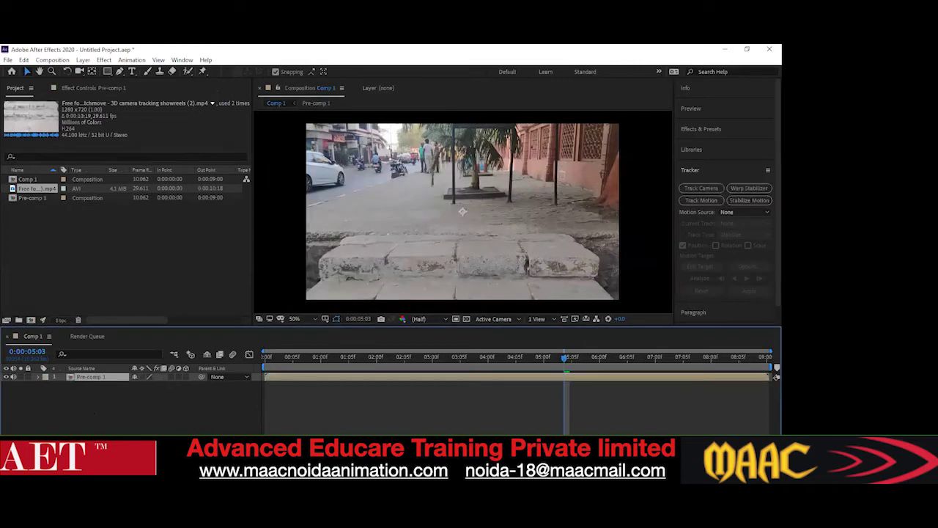
{"action": "left_click", "coordinate": [693, 188]}
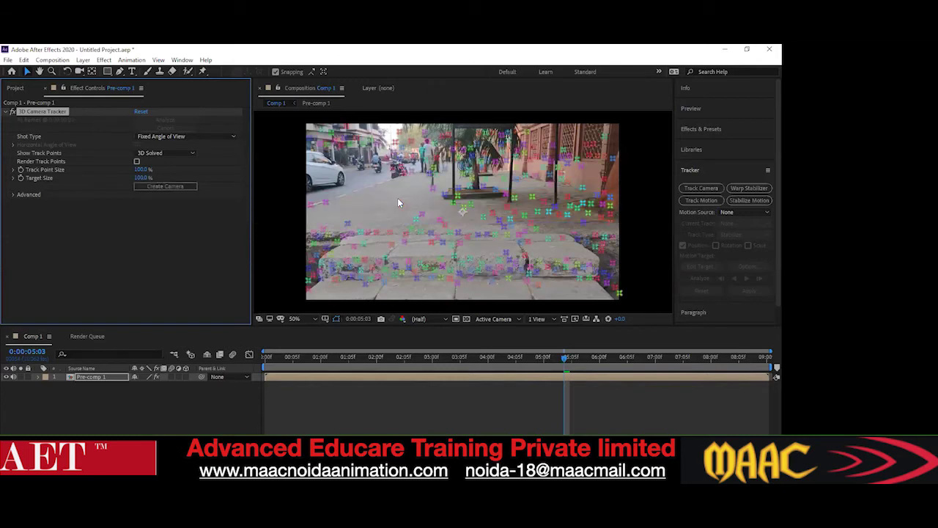
Return to the first frame and play through the composition to examine the solved track points
{"action": "left_click_drag", "start_coordinate": [555, 357], "coordinate": [255, 383]}
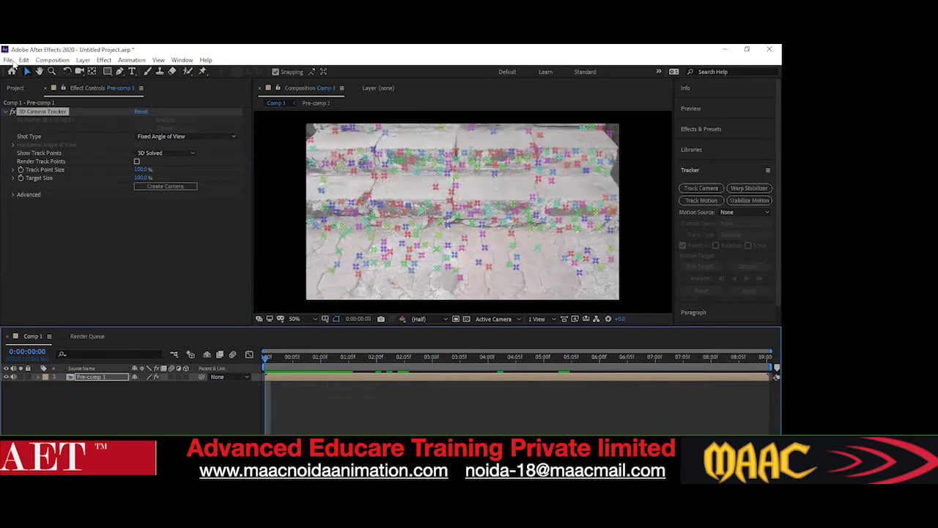
{"action": "left_click", "coordinate": [16, 89]}
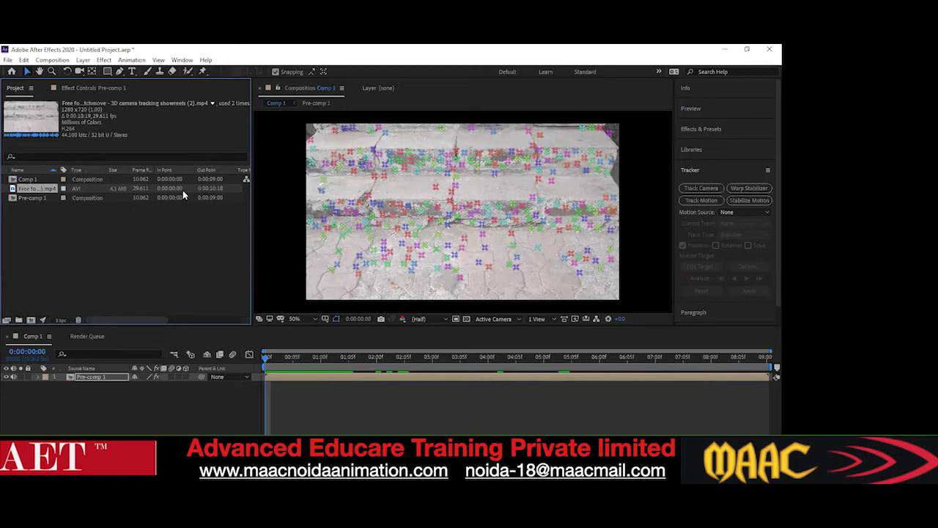
{"action": "key", "text": "space"}
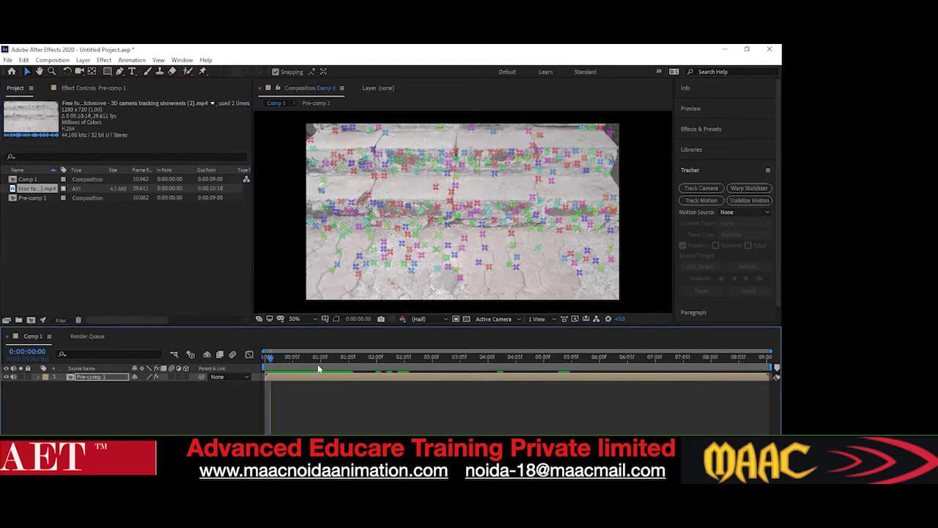
{"action": "left_click_drag", "start_coordinate": [517, 375], "coordinate": [219, 385]}
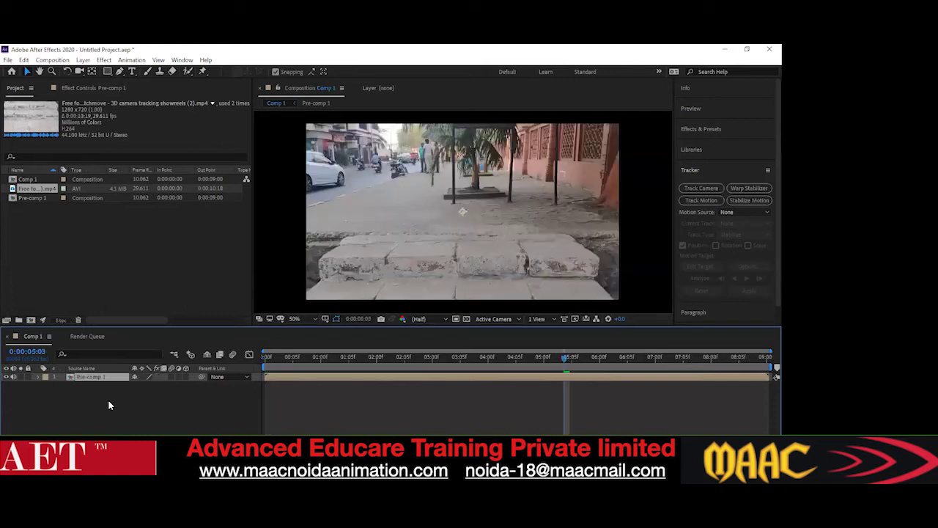
Undo the pre-composition and layer duplication, and start camera tracking directly on the single footage layer
{"action": "key", "text": "ctrl+z"}
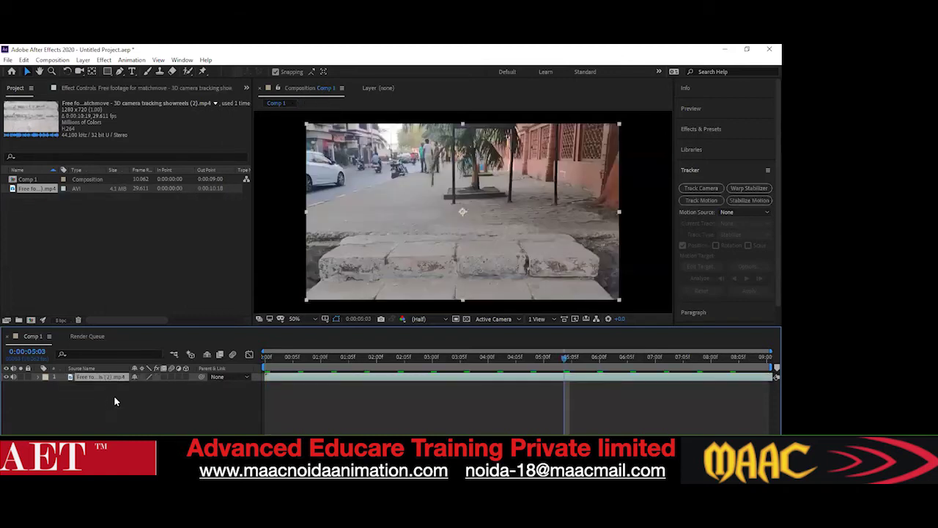
{"action": "left_click", "coordinate": [714, 188]}
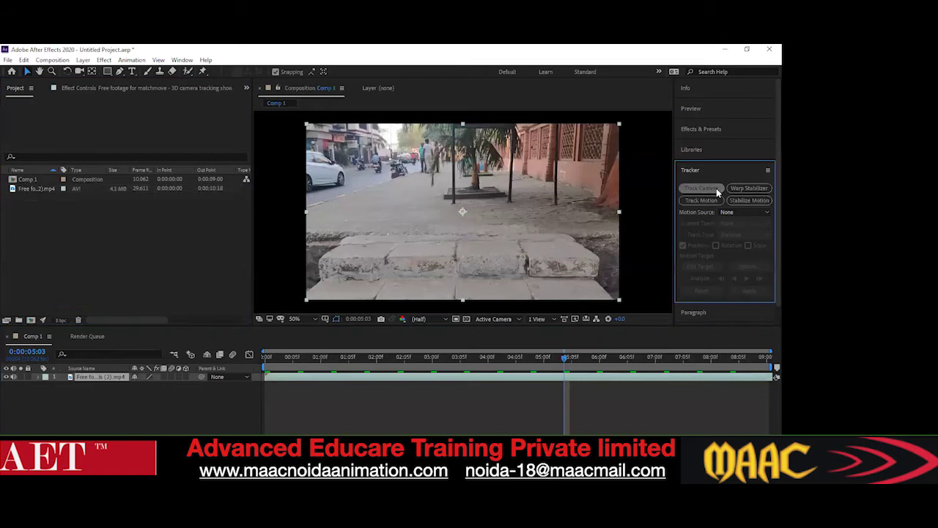
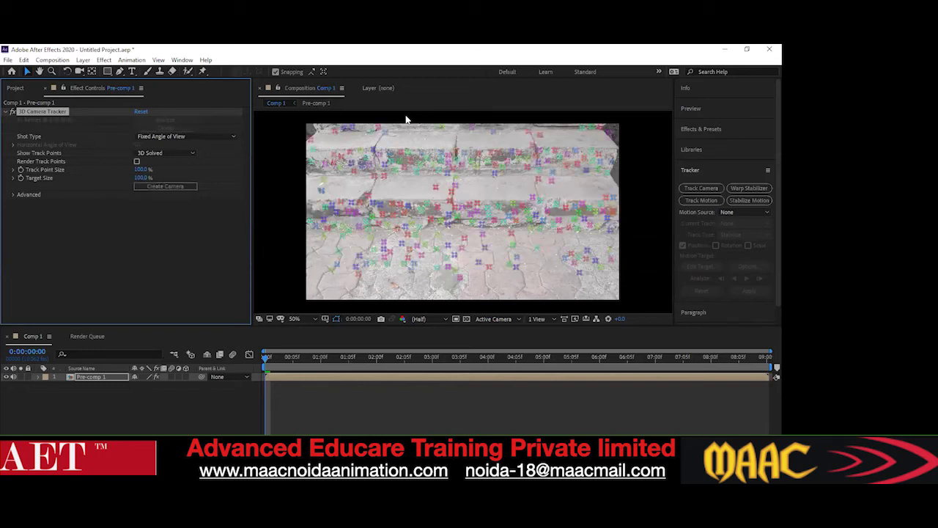
Create two text layers from solved track points, one on the paving and one on the stair tread above it
{"action": "right_click", "coordinate": [458, 255]}
{"action": "left_click", "coordinate": [478, 263]}
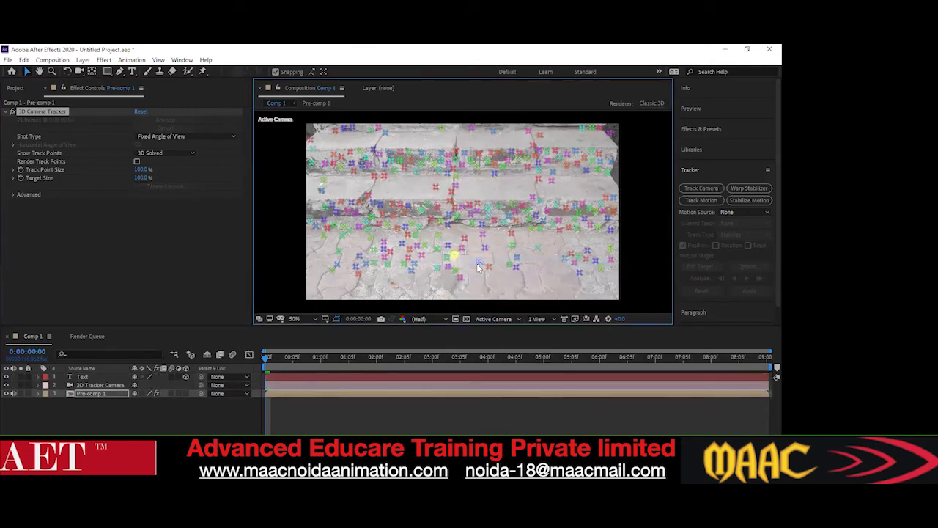
{"action": "right_click", "coordinate": [454, 189]}
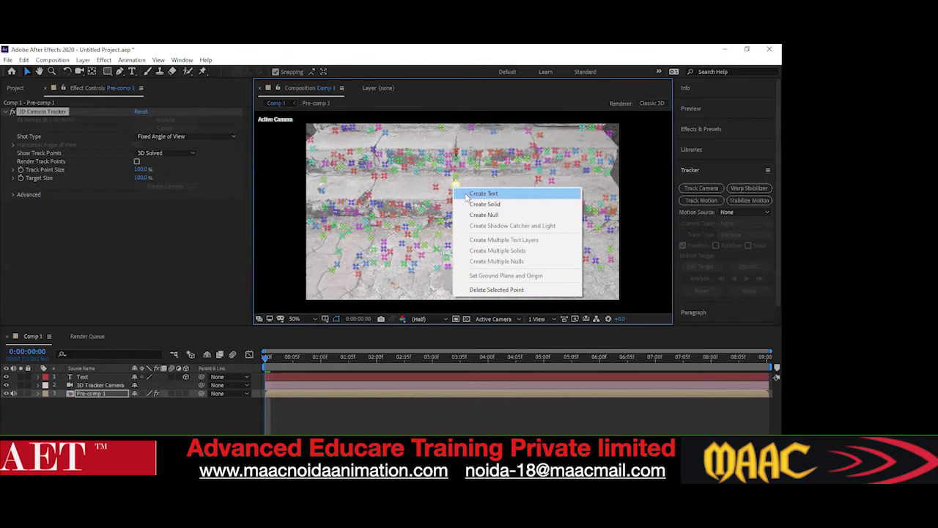
{"action": "left_click", "coordinate": [483, 194]}
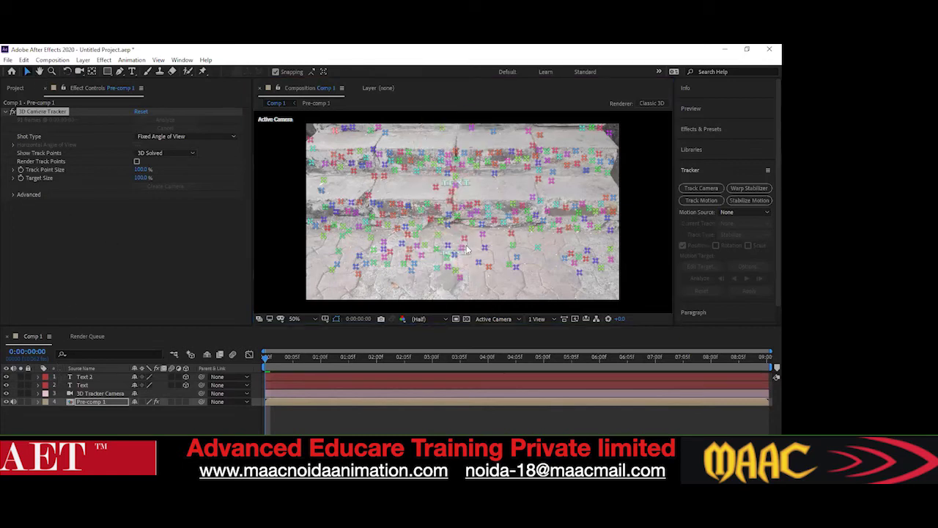
Enlarge the text on the stair tread and the text on the paving, stretching the paving text taller
{"action": "scroll", "coordinate": [457, 256], "scroll_direction": "up", "scroll_amount": 2}
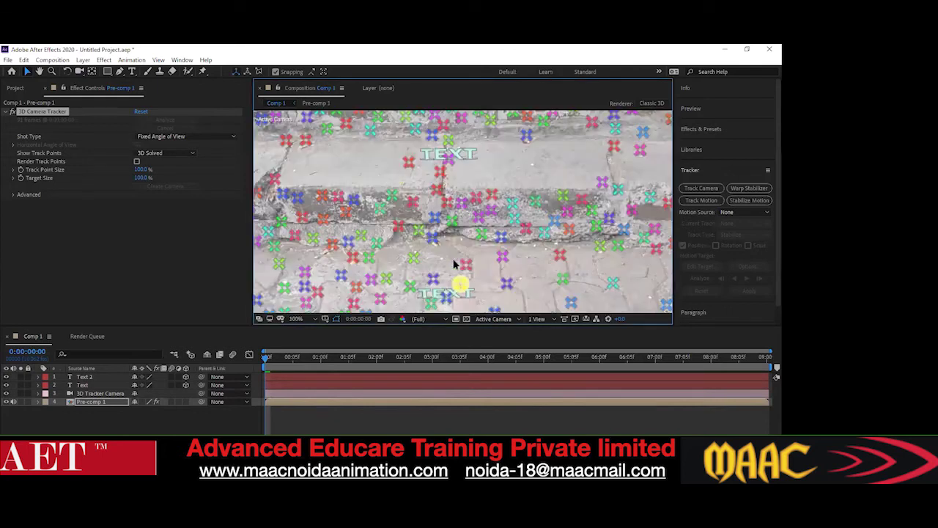
{"action": "left_click", "coordinate": [425, 155]}
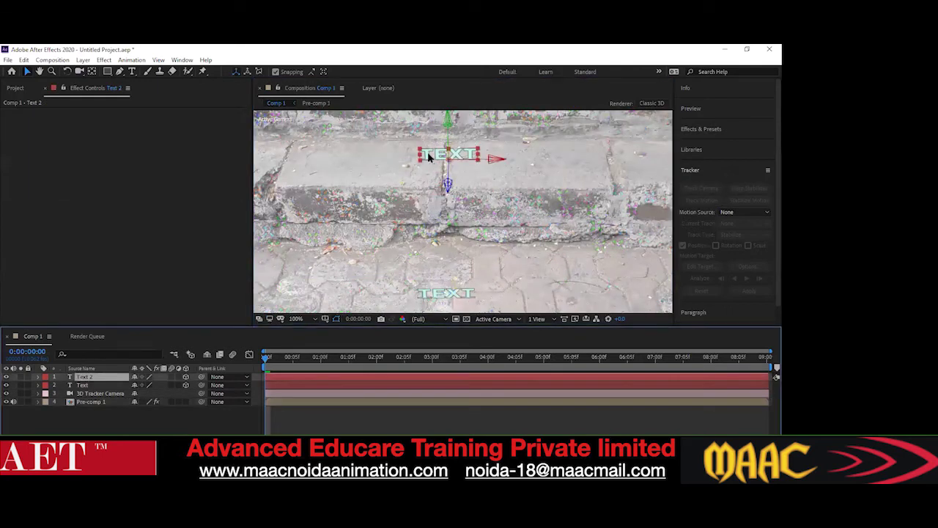
{"action": "left_click_drag", "start_coordinate": [421, 164], "coordinate": [411, 164]}
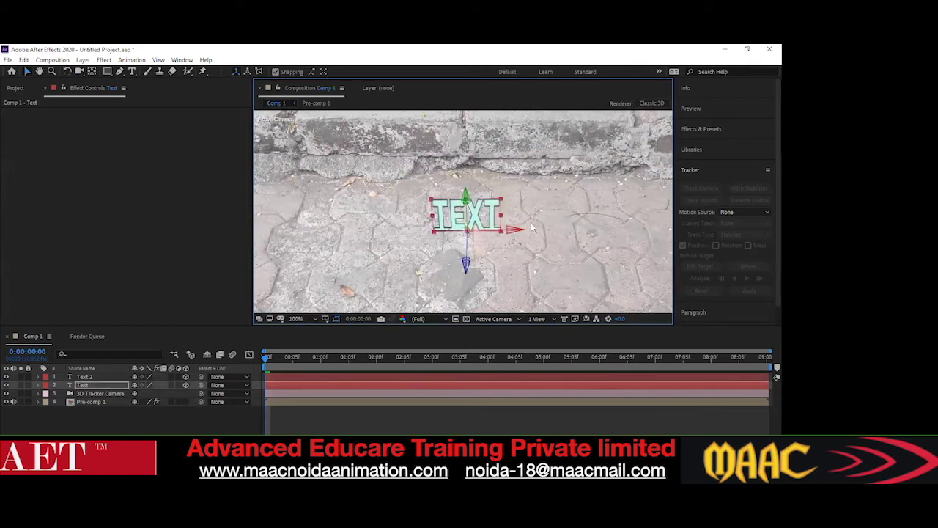
{"action": "left_click", "coordinate": [582, 229]}
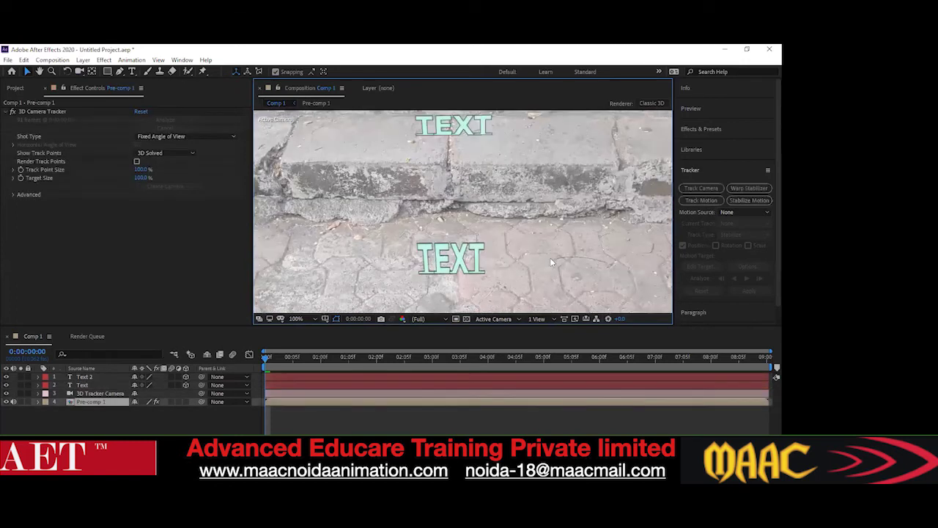
{"action": "scroll", "coordinate": [551, 261], "scroll_direction": "down", "scroll_amount": 3}
{"action": "scroll", "coordinate": [535, 258], "scroll_direction": "up", "scroll_amount": 2}
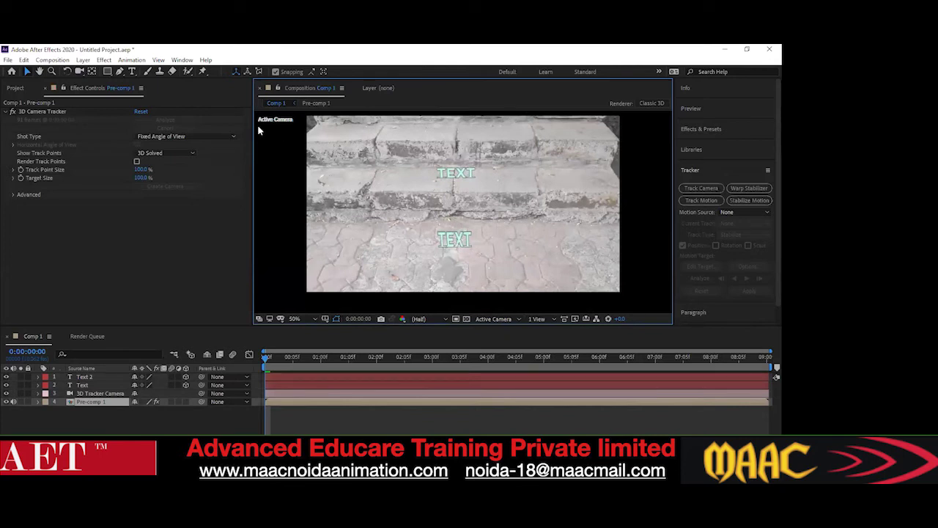
Replace the wording of the text layer on the paving with "step 1"
{"action": "left_click", "coordinate": [89, 385]}
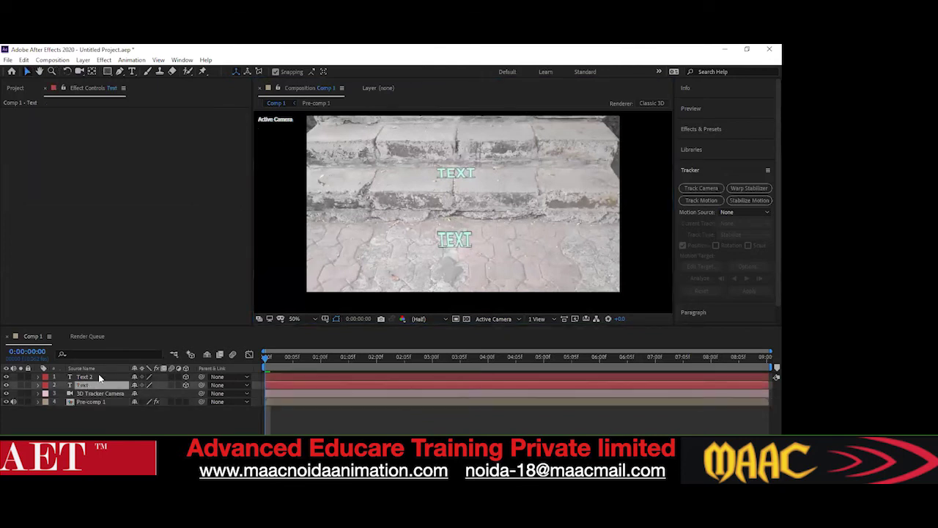
{"action": "double_click", "coordinate": [465, 239]}
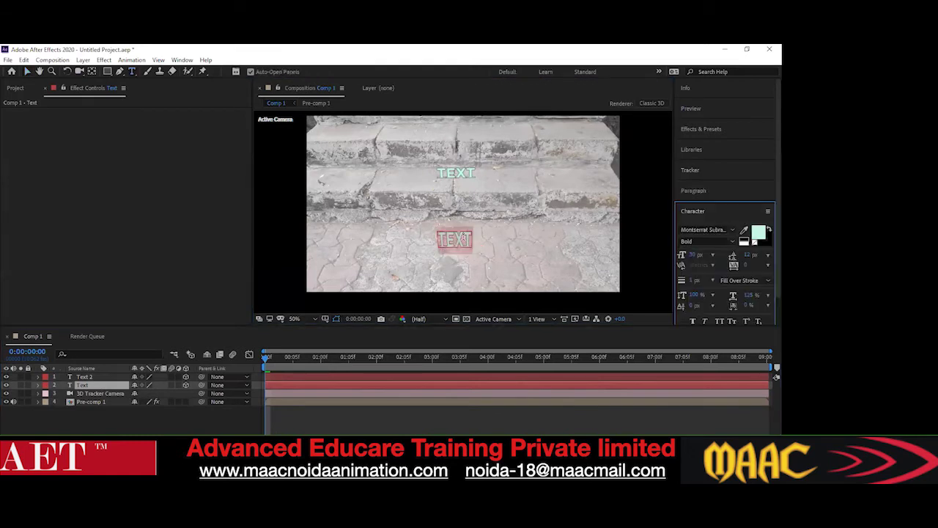
{"action": "left_click", "coordinate": [464, 238]}
{"action": "key", "text": "BackSpace"}
{"action": "key", "text": "BackSpace"}
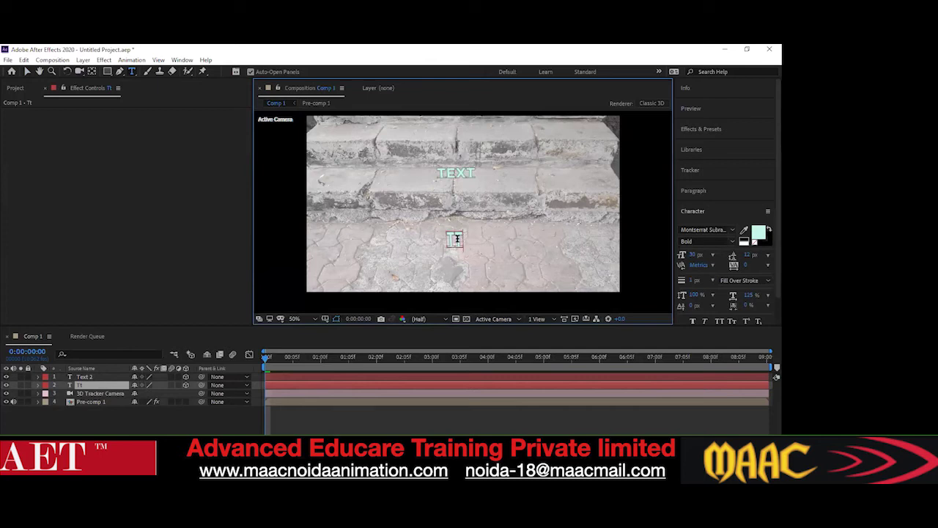
{"action": "key", "text": "BackSpace"}
{"action": "key", "text": "BackSpace"}
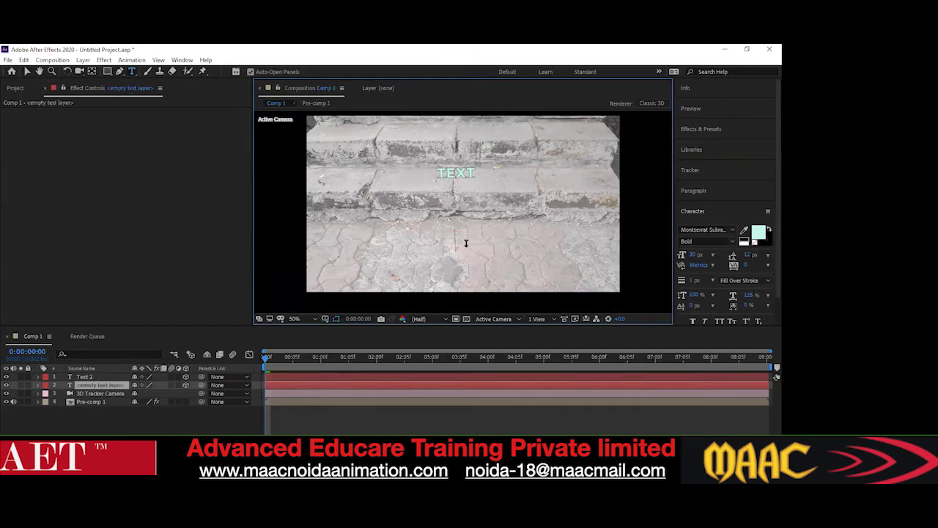
{"action": "type", "text": "step"}
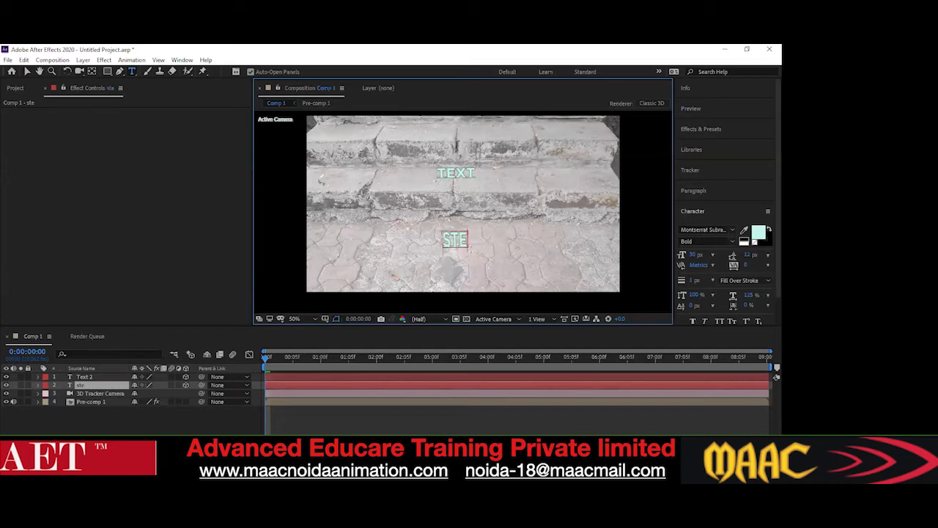
{"action": "type", "text": " 1"}
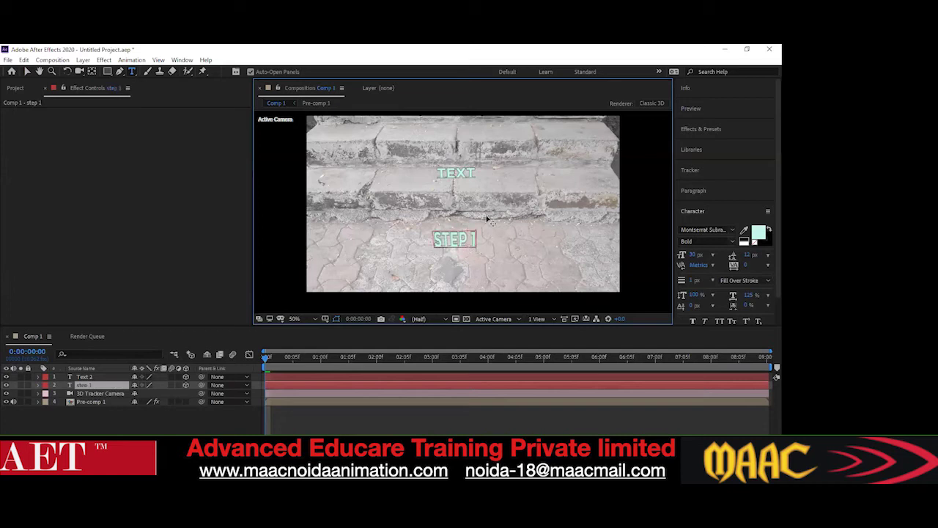
Replace the wording of the text layer on the stair tread with "step 2" and finish text editing
{"action": "left_click", "coordinate": [91, 377]}
{"action": "left_click", "coordinate": [468, 173]}
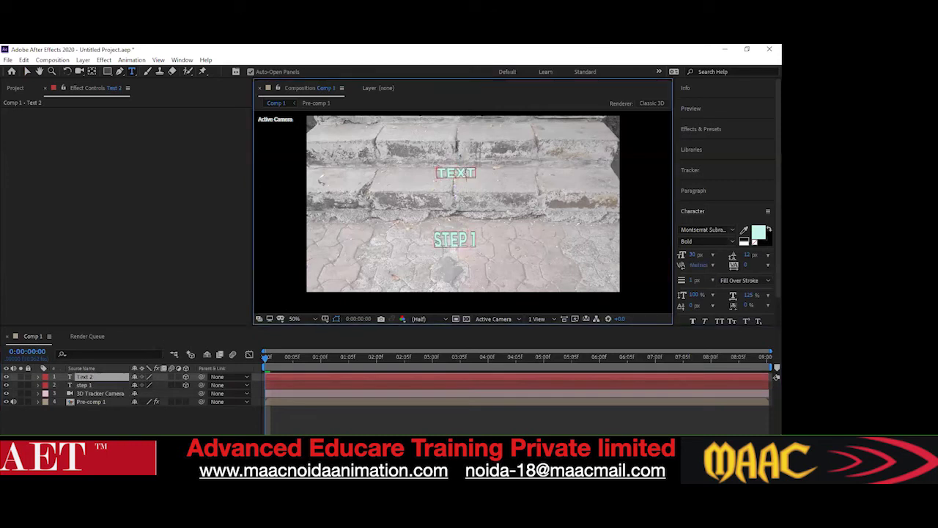
{"action": "left_click", "coordinate": [472, 173]}
{"action": "key", "text": "BackSpace"}
{"action": "key", "text": "BackSpace"}
{"action": "key", "text": "BackSpace"}
{"action": "key", "text": "BackSpace"}
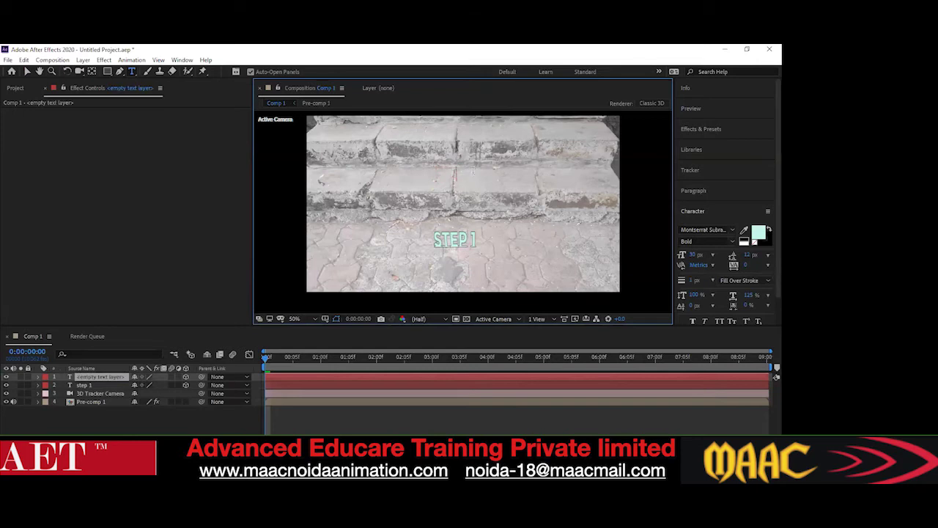
{"action": "type", "text": "ste"}
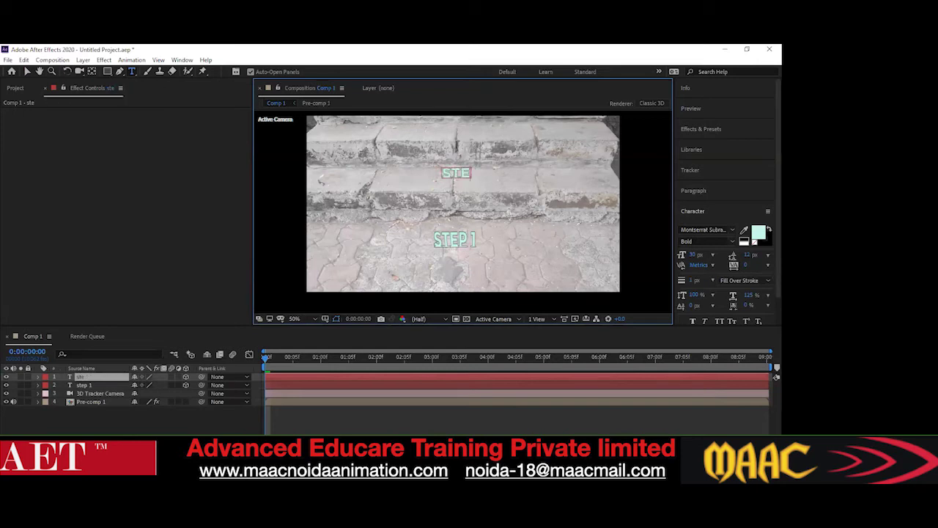
{"action": "type", "text": "p"}
{"action": "key", "text": "BackSpace"}
{"action": "type", "text": "2"}
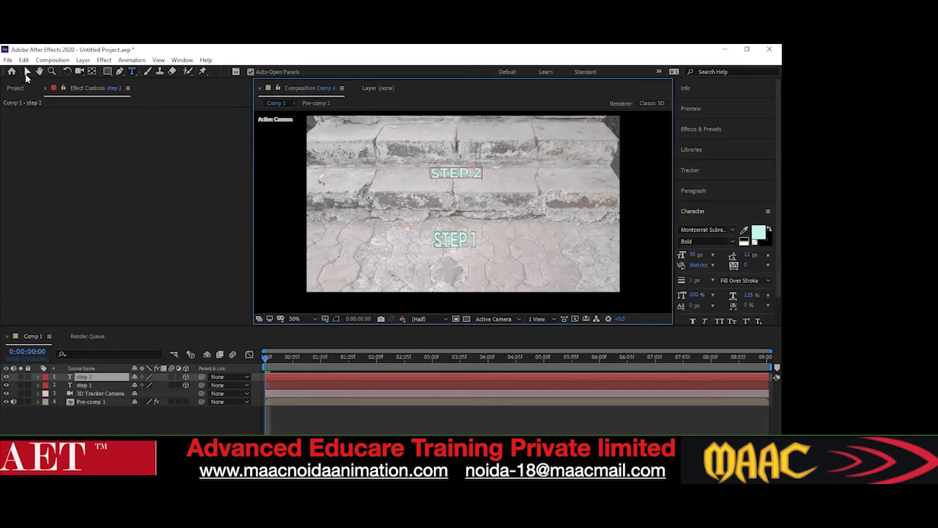
{"action": "left_click", "coordinate": [27, 73]}
{"action": "left_click", "coordinate": [503, 245]}
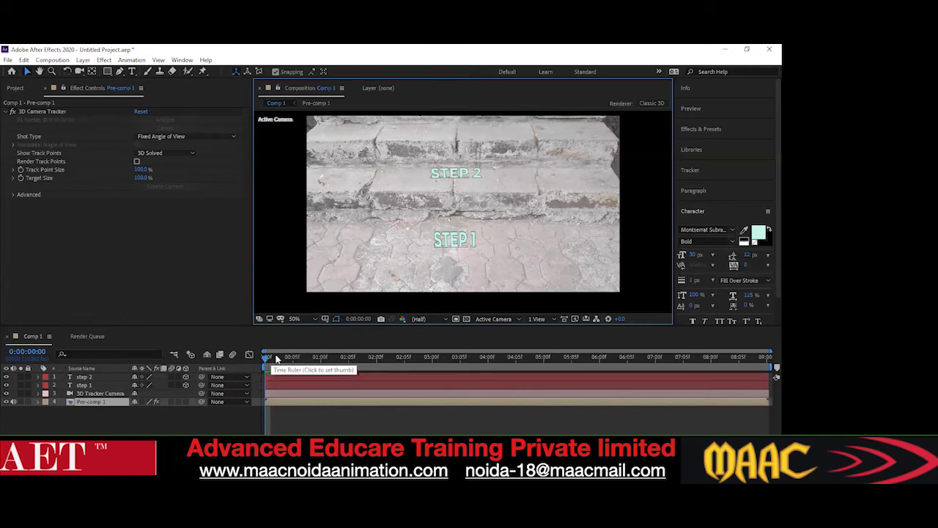
Play the composition to check how the two labels follow the stairs, and return to the first frame
{"action": "key", "text": "space"}
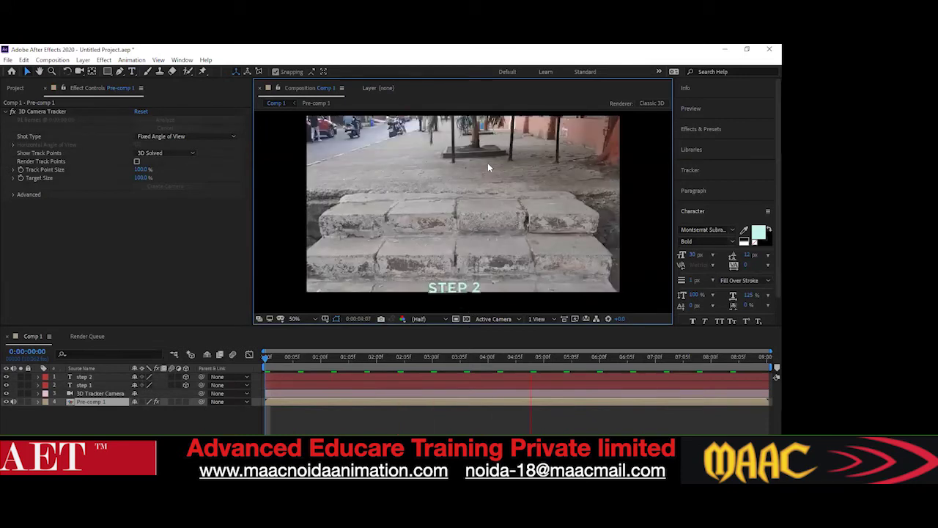
{"action": "key", "text": "space"}
{"action": "left_click_drag", "start_coordinate": [531, 360], "coordinate": [44, 360]}
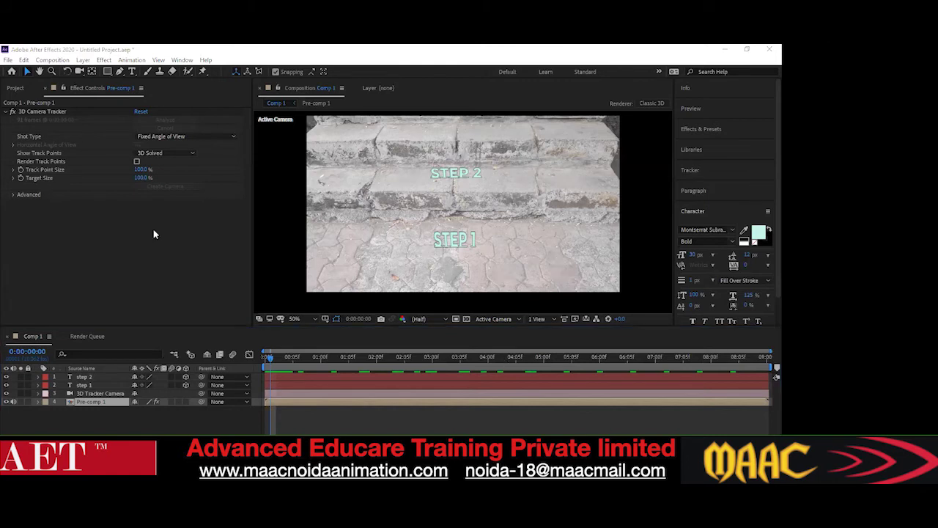
Start a new project without saving the current one, and create a 1920 x 1080 composition named Comp 1
{"action": "left_click", "coordinate": [17, 89]}
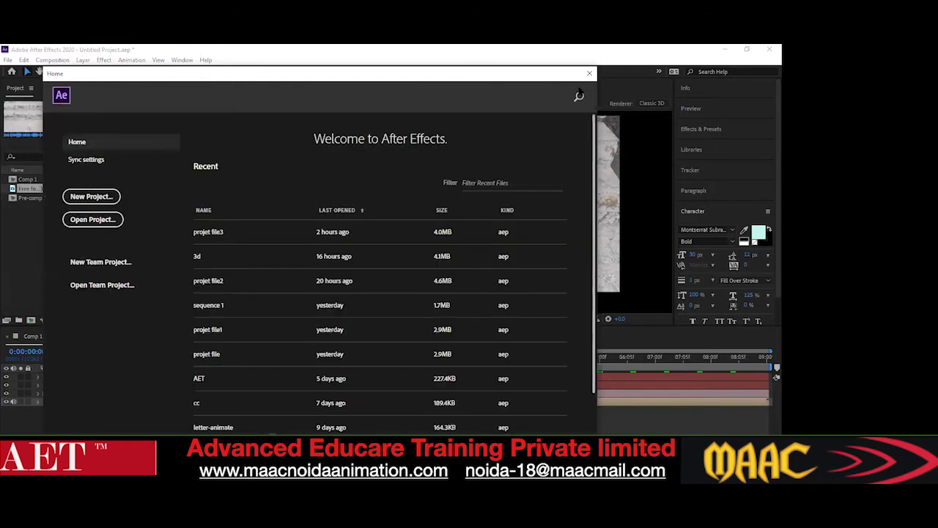
{"action": "left_click", "coordinate": [93, 197]}
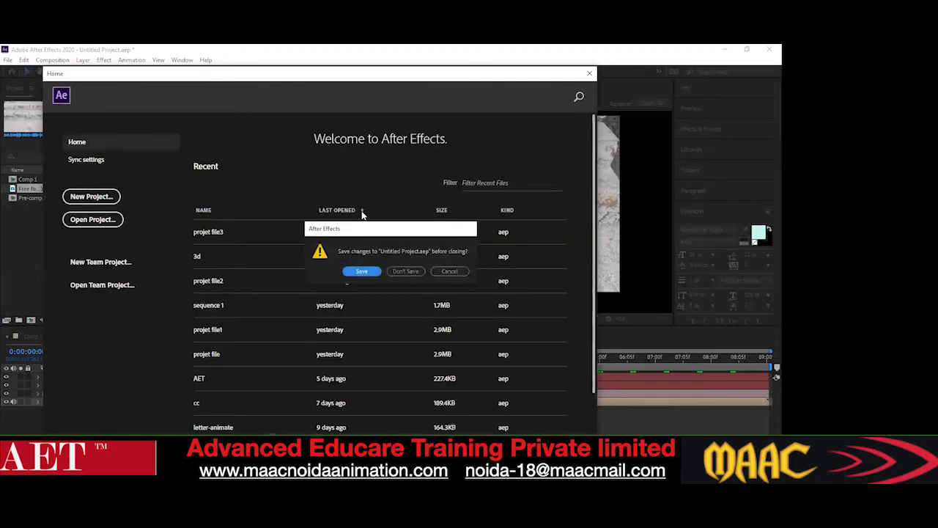
{"action": "left_click", "coordinate": [400, 270]}
{"action": "left_click", "coordinate": [397, 215]}
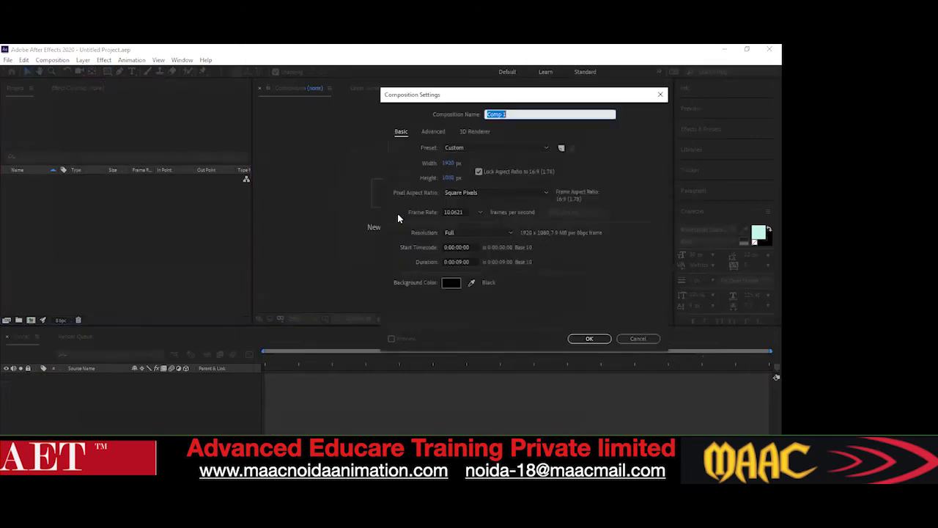
{"action": "left_click", "coordinate": [579, 339]}
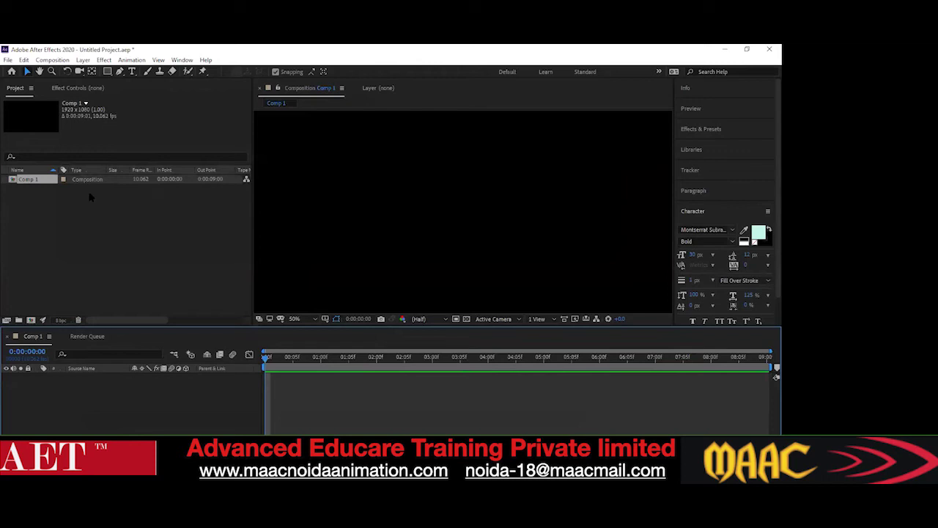
Import "Free footage for matchmove - 3D camera tracking showreels (1)" and add it to Comp 1
{"action": "double_click", "coordinate": [96, 224]}
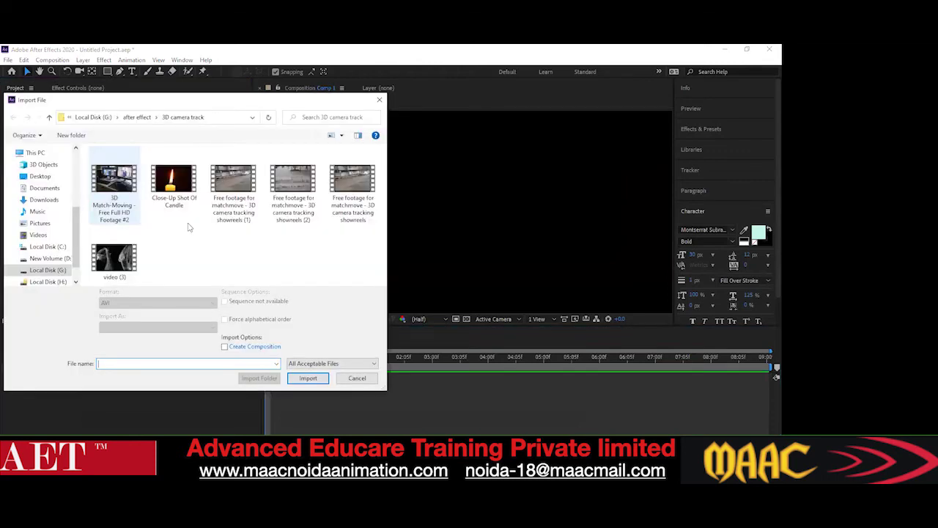
{"action": "left_click", "coordinate": [228, 191]}
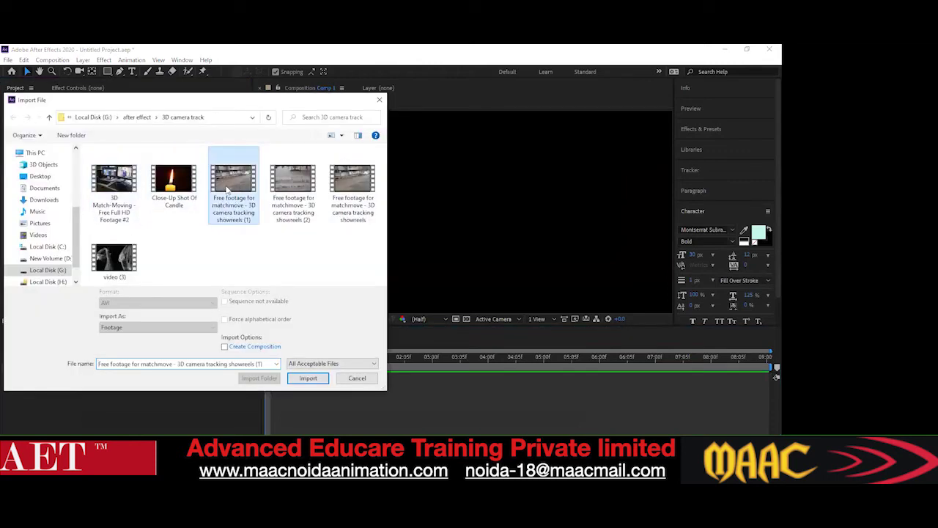
{"action": "left_click", "coordinate": [308, 378]}
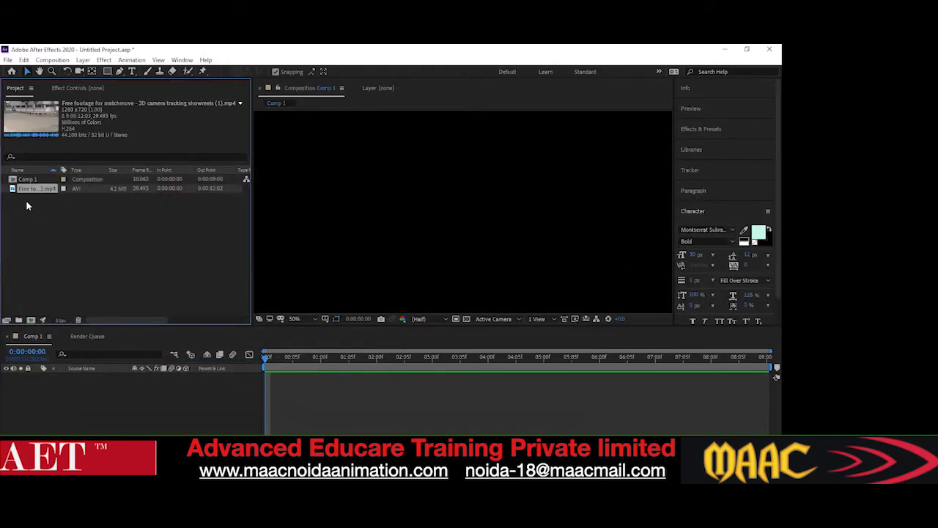
{"action": "left_click_drag", "start_coordinate": [30, 191], "coordinate": [404, 239]}
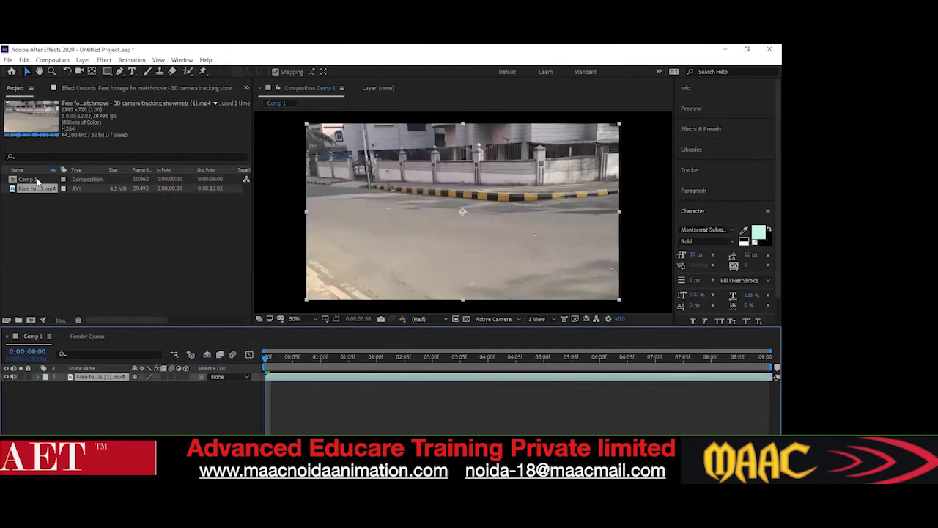
Play through the street corner footage to examine its camera shake, and return to the first frame
{"action": "key", "text": "space"}
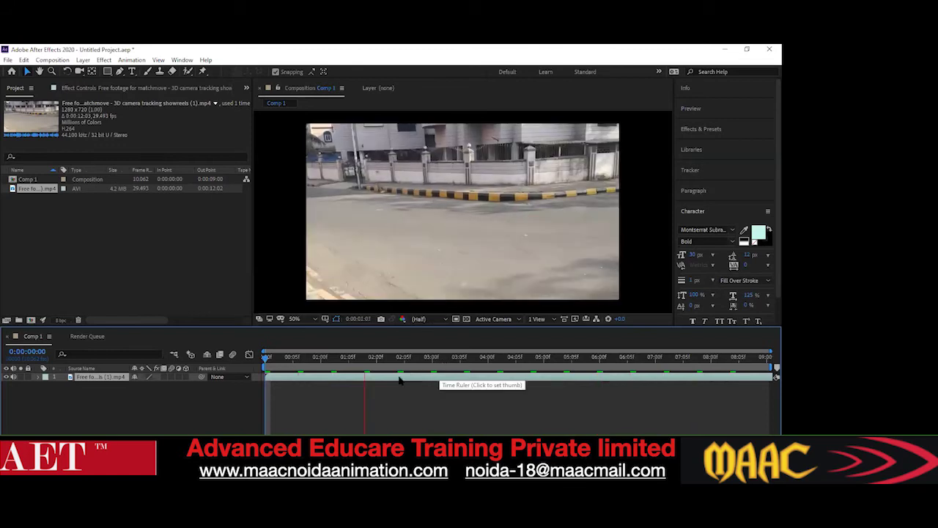
{"action": "left_click", "coordinate": [335, 357]}
{"action": "left_click_drag", "start_coordinate": [333, 359], "coordinate": [265, 375]}
{"action": "key", "text": "space"}
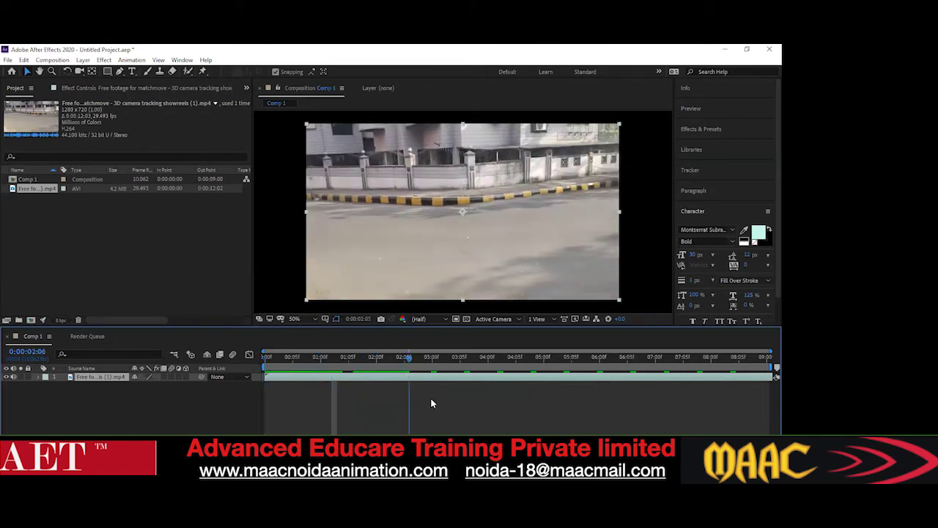
{"action": "left_click_drag", "start_coordinate": [584, 421], "coordinate": [268, 383]}
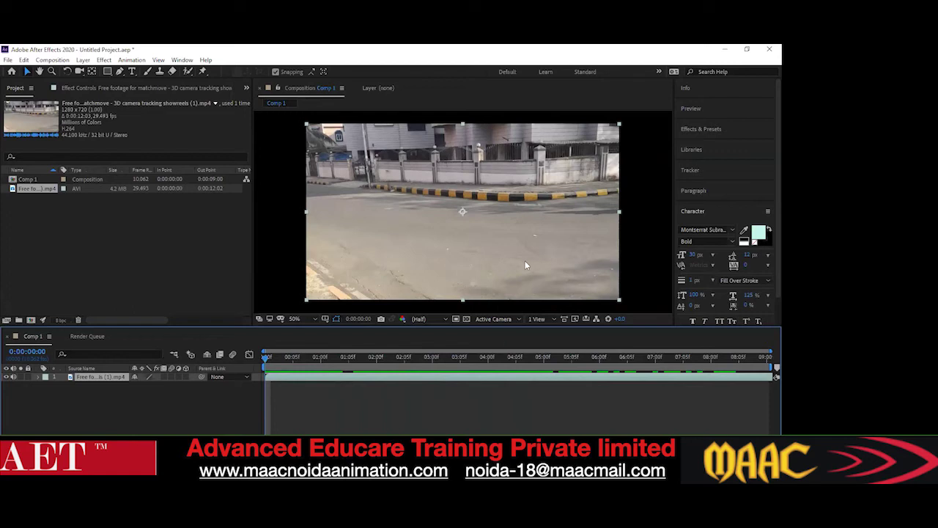
Apply the Warp Stabilizer to the street corner footage and play back the stabilized clip
{"action": "left_click", "coordinate": [689, 170]}
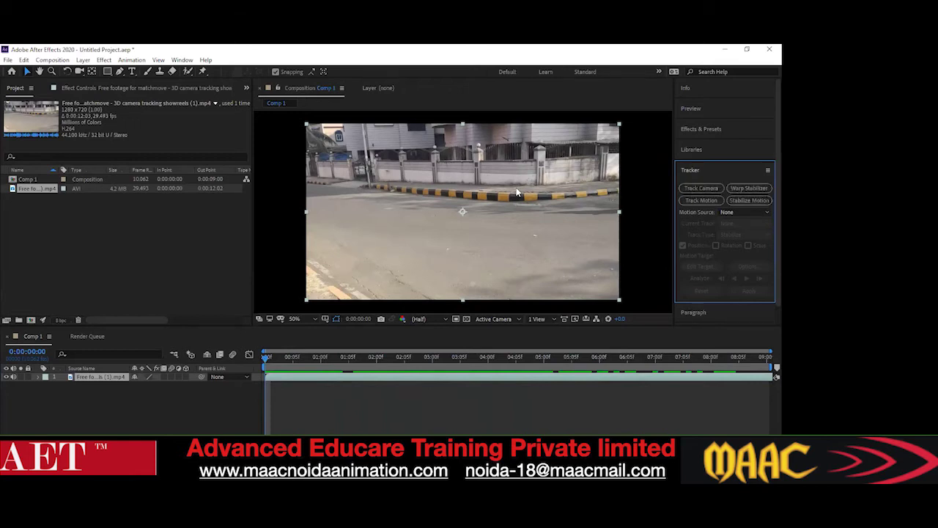
{"action": "left_click", "coordinate": [746, 193]}
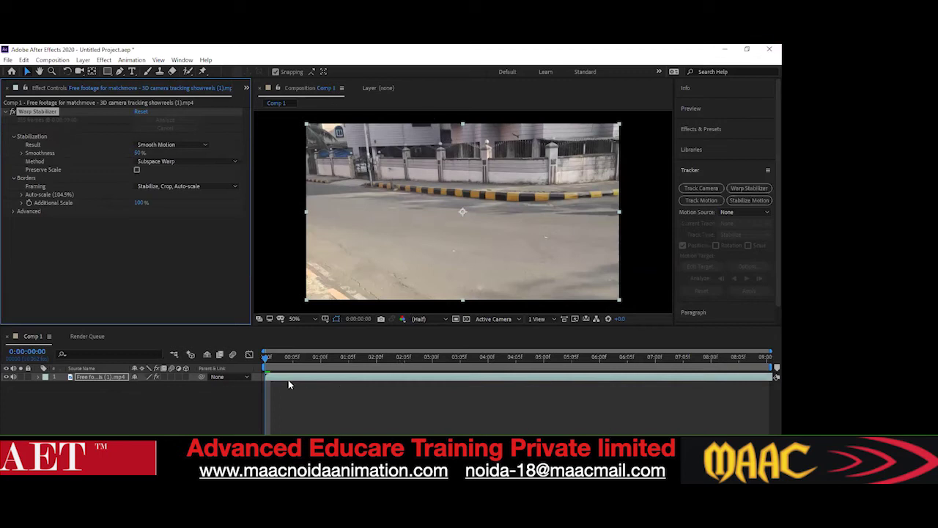
{"action": "left_click", "coordinate": [323, 371]}
{"action": "key", "text": "space"}
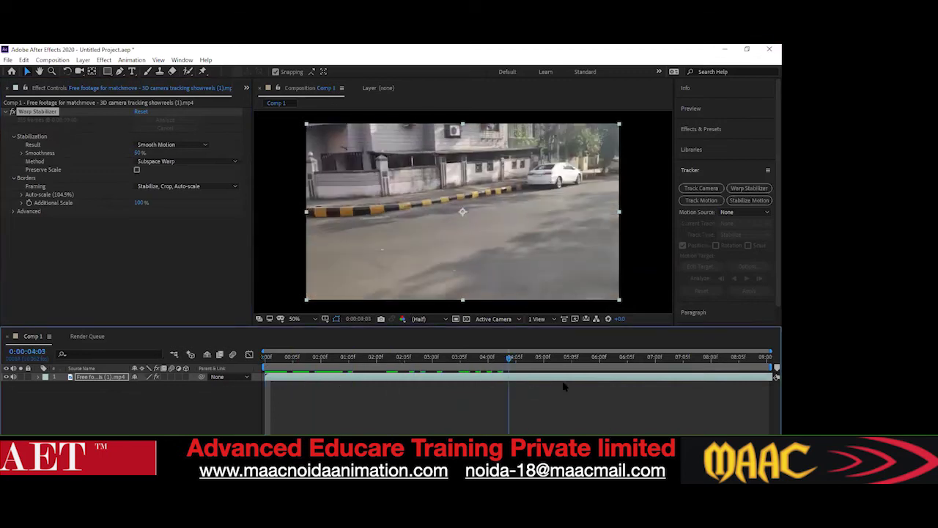
Play the stabilized street corner clip from the first frame to check its motion
{"action": "left_click_drag", "start_coordinate": [685, 388], "coordinate": [250, 387]}
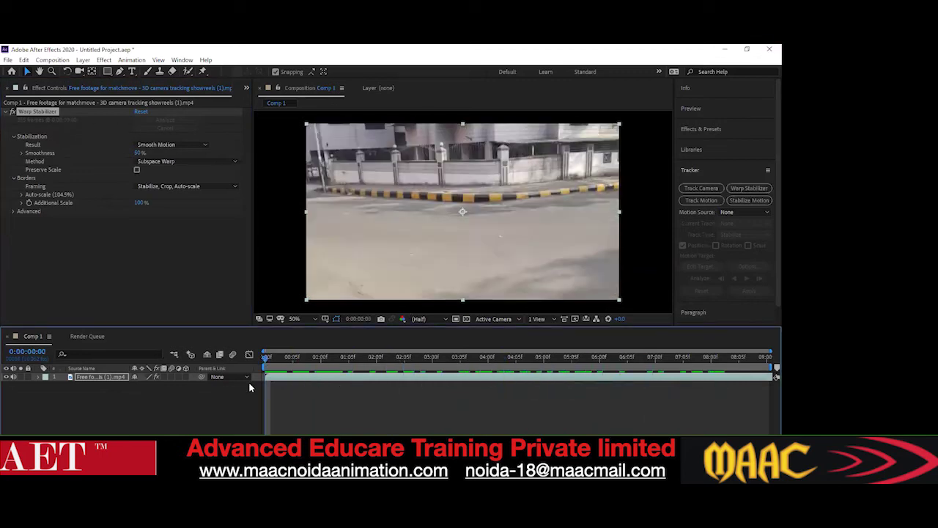
{"action": "left_click", "coordinate": [483, 305]}
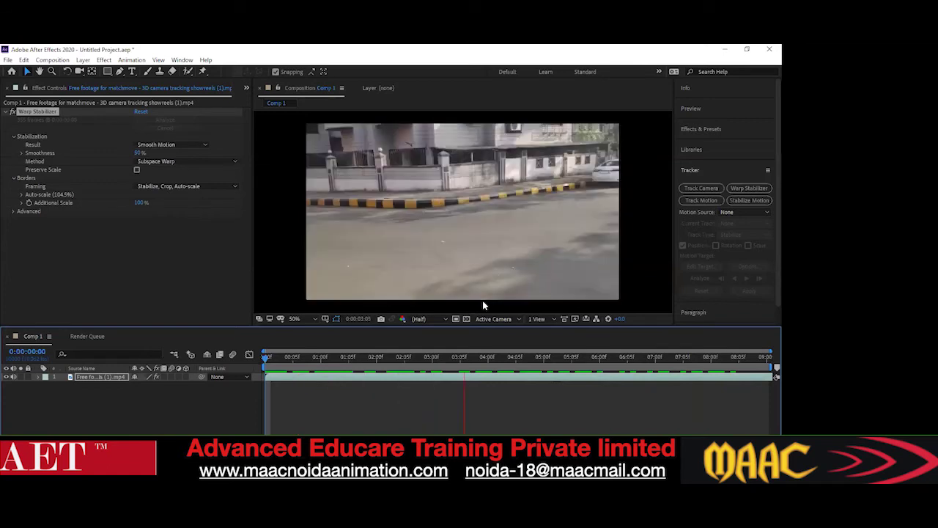
{"action": "key", "text": "space"}
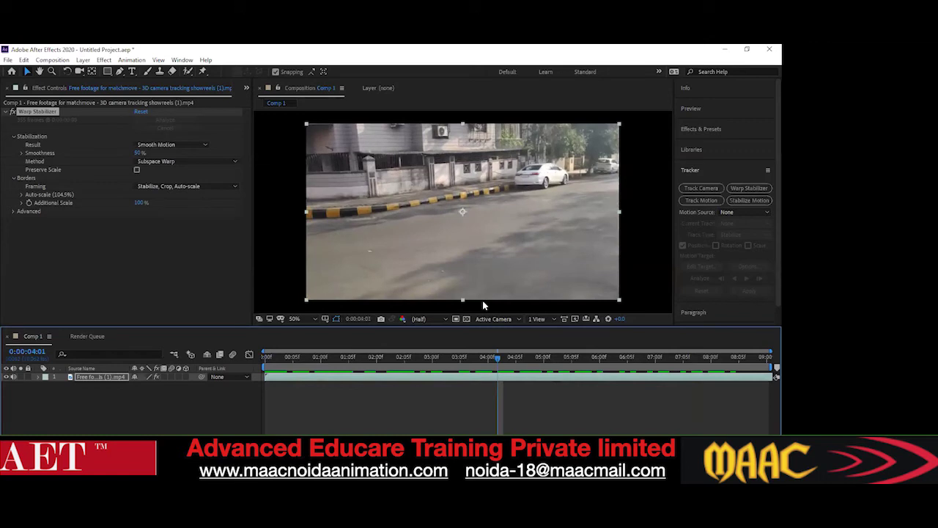
Change Comp 1's frame size to 1280 x 720 to match the footage, keeping the aspect ratio locked
{"action": "left_click", "coordinate": [3, 89]}
{"action": "key", "text": "grave"}
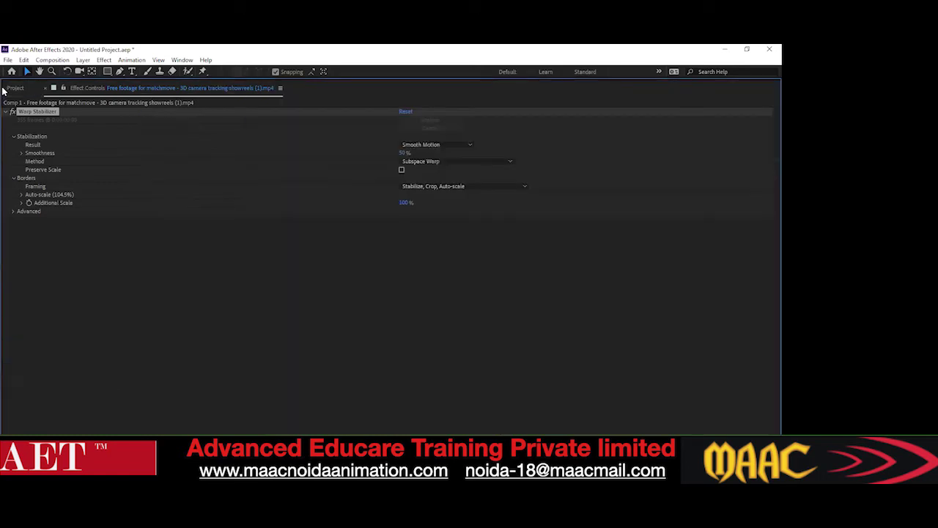
{"action": "left_click", "coordinate": [12, 89]}
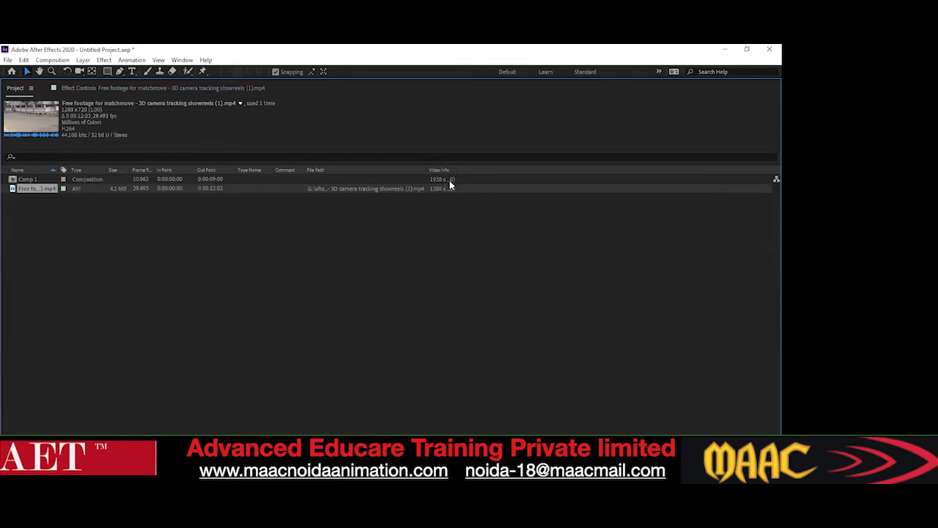
{"action": "left_click", "coordinate": [45, 178]}
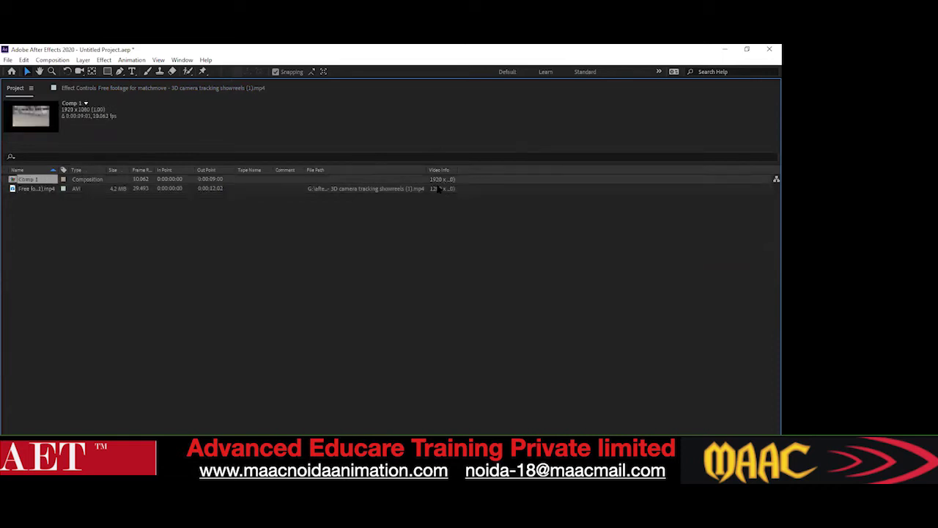
{"action": "right_click", "coordinate": [39, 184]}
{"action": "left_click", "coordinate": [55, 184]}
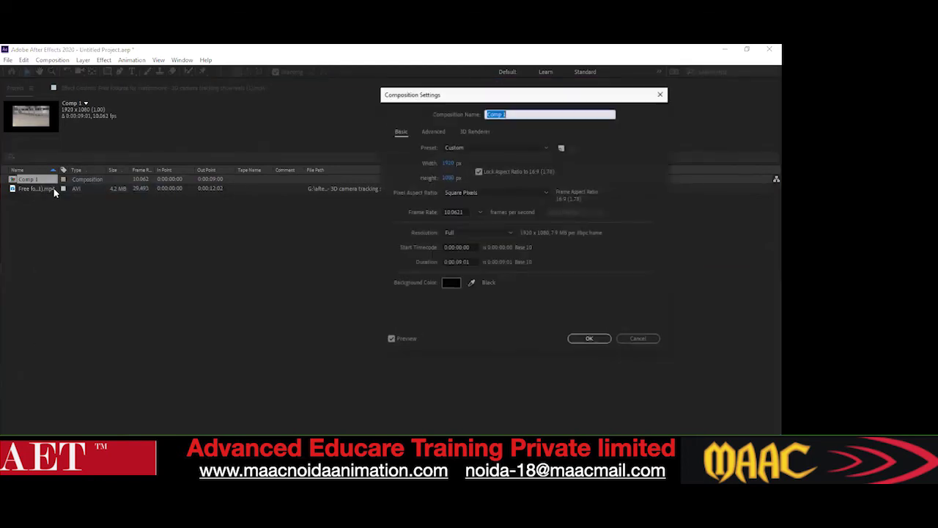
{"action": "left_click", "coordinate": [451, 163]}
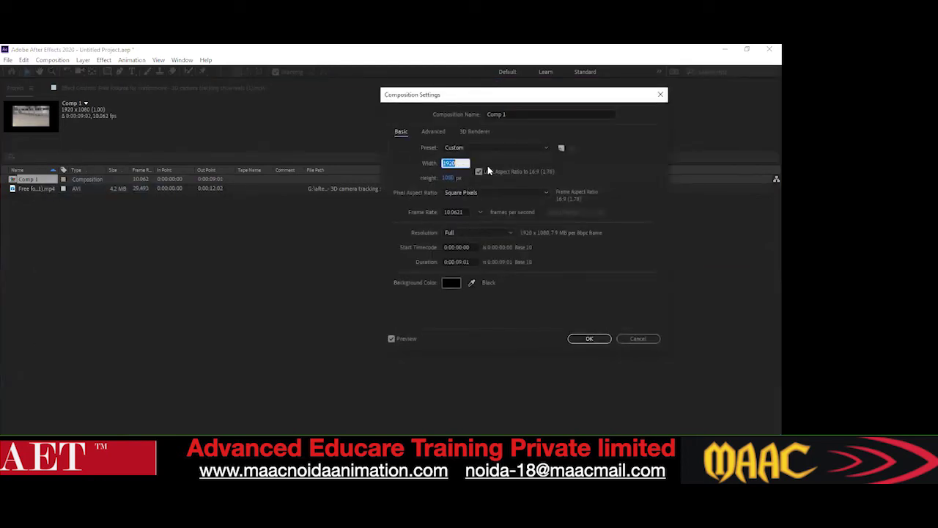
{"action": "key", "text": "BackSpace"}
{"action": "type", "text": "1280"}
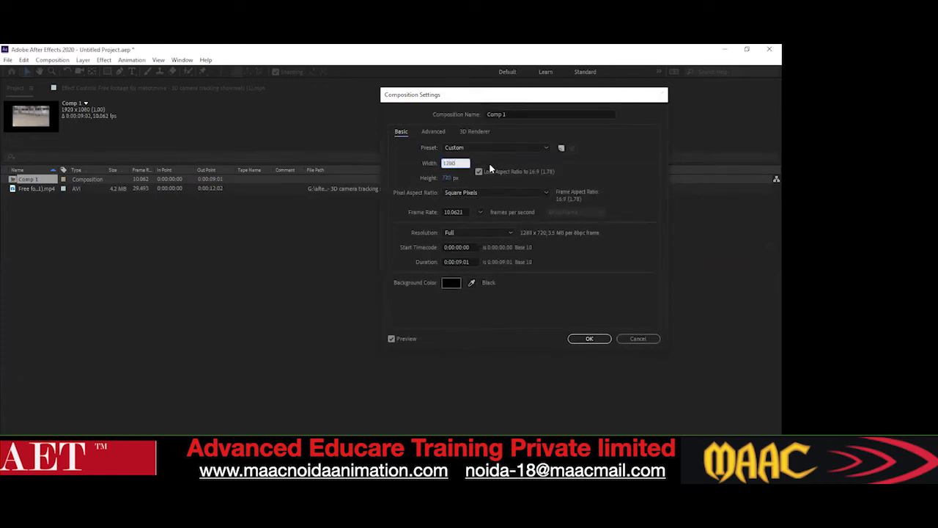
{"action": "key", "text": "Return"}
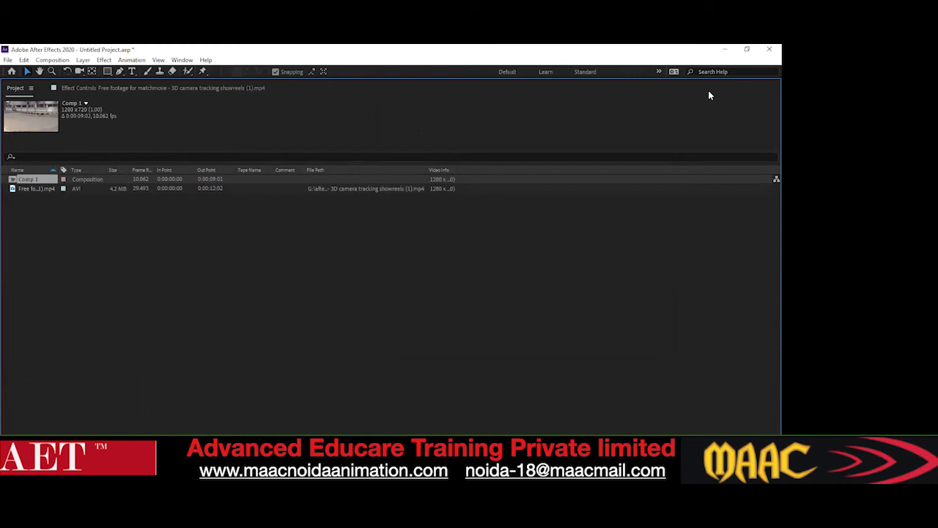
Restore the workspace layout with the Project, Composition and Timeline panels visible together
{"action": "left_click", "coordinate": [29, 74]}
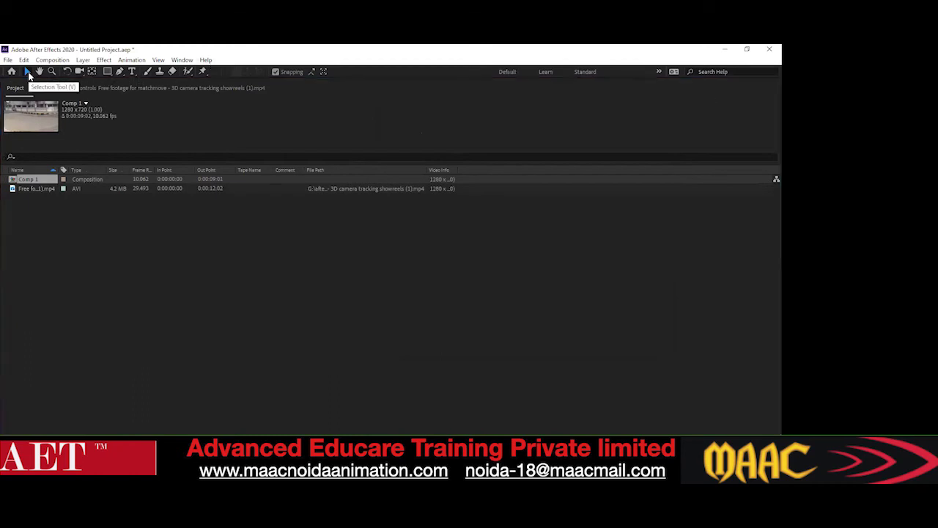
{"action": "left_click", "coordinate": [181, 60]}
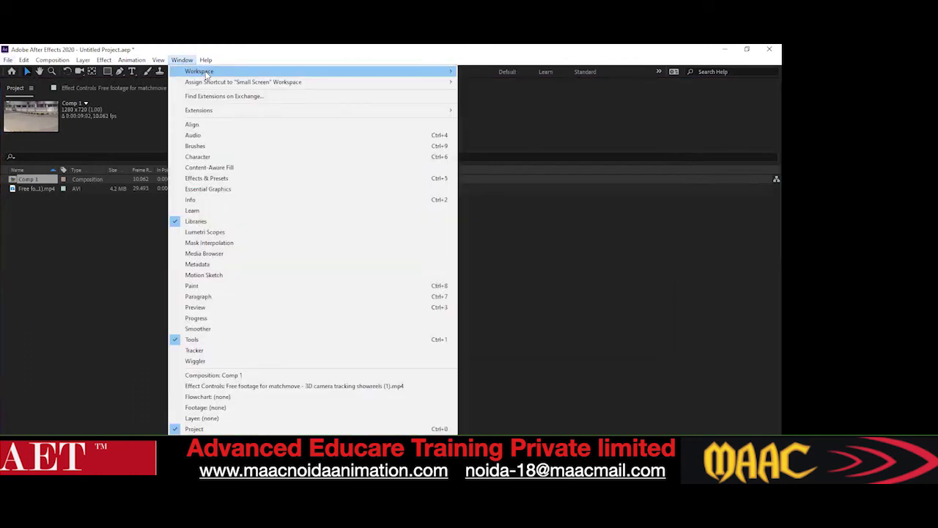
{"action": "mouse_move", "coordinate": [434, 73]}
{"action": "left_click", "coordinate": [517, 237]}
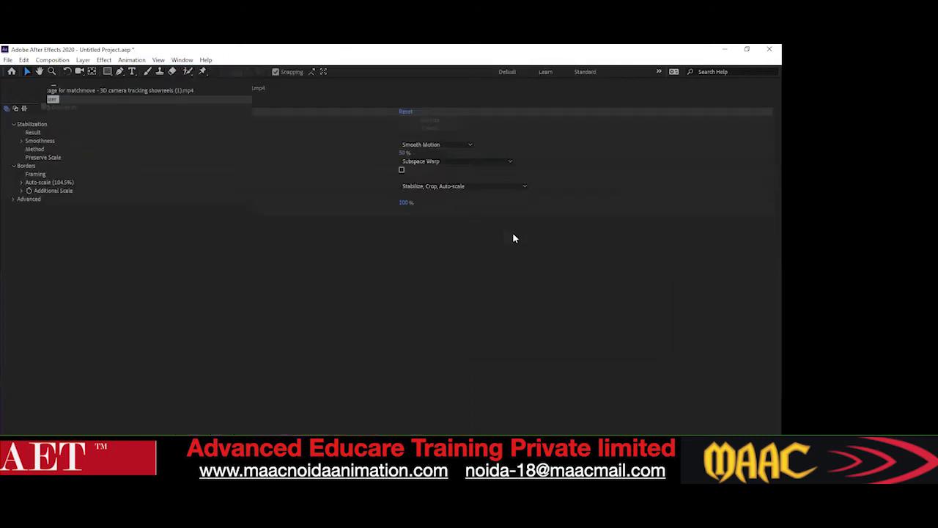
Preview the resized Comp 1 from its first frame
{"action": "left_click_drag", "start_coordinate": [505, 358], "coordinate": [220, 377]}
{"action": "key", "text": "space"}
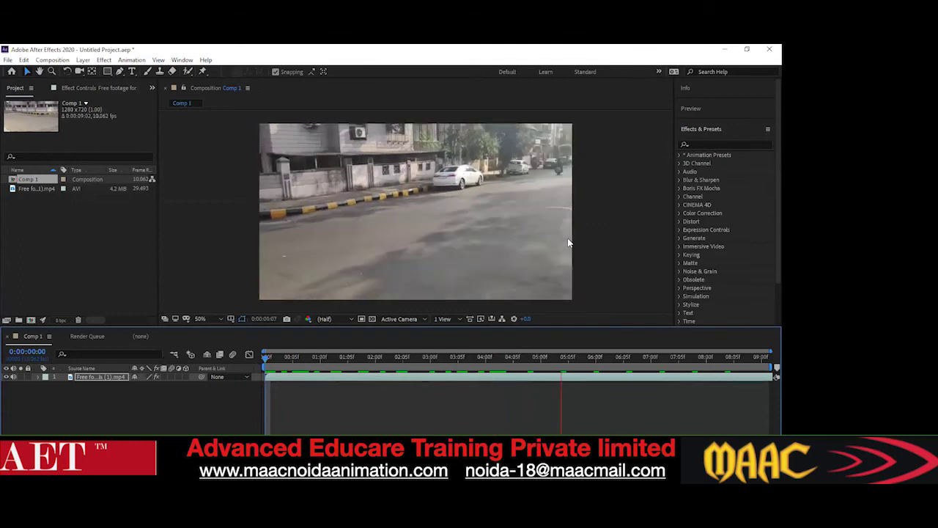
{"action": "key", "text": "space"}
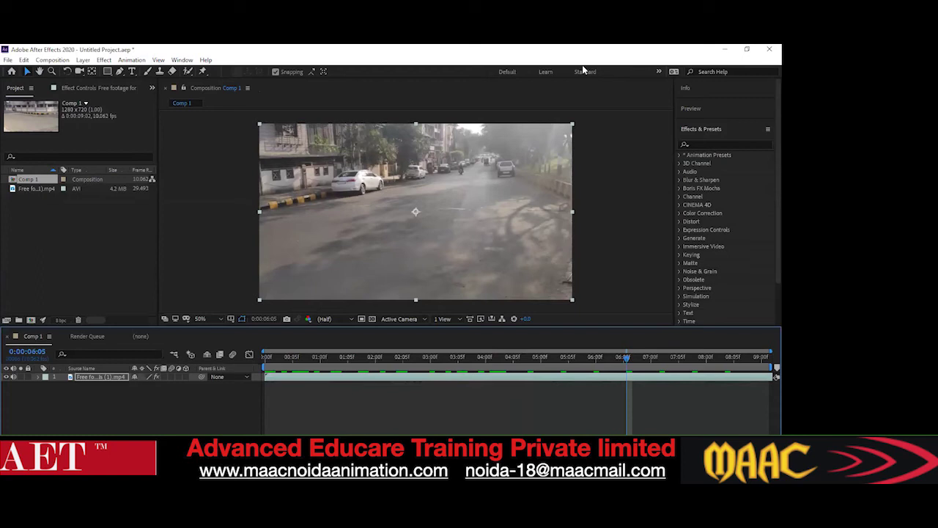
Add Comp 1 to the Render Queue and render it as the AVI file Comp 1 in the inner "after effect" folder on drive G
{"action": "left_click", "coordinate": [9, 61]}
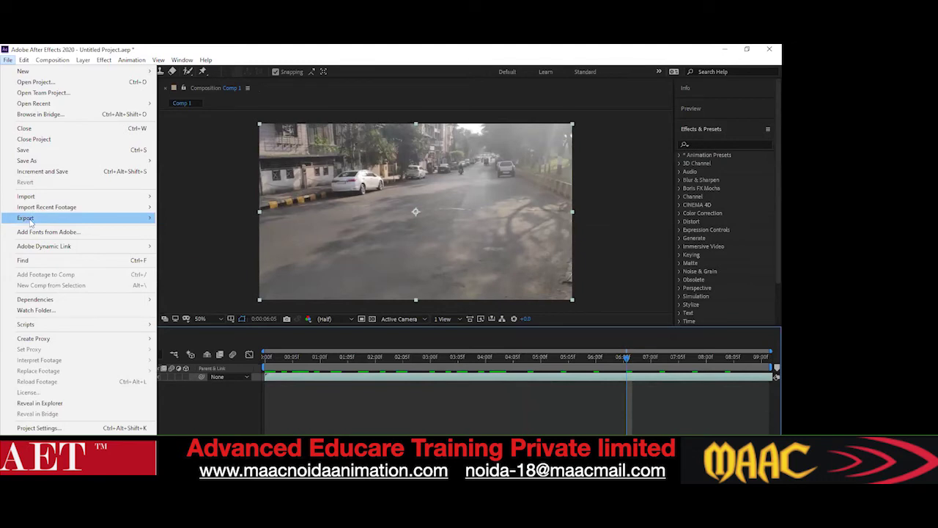
{"action": "mouse_move", "coordinate": [32, 221]}
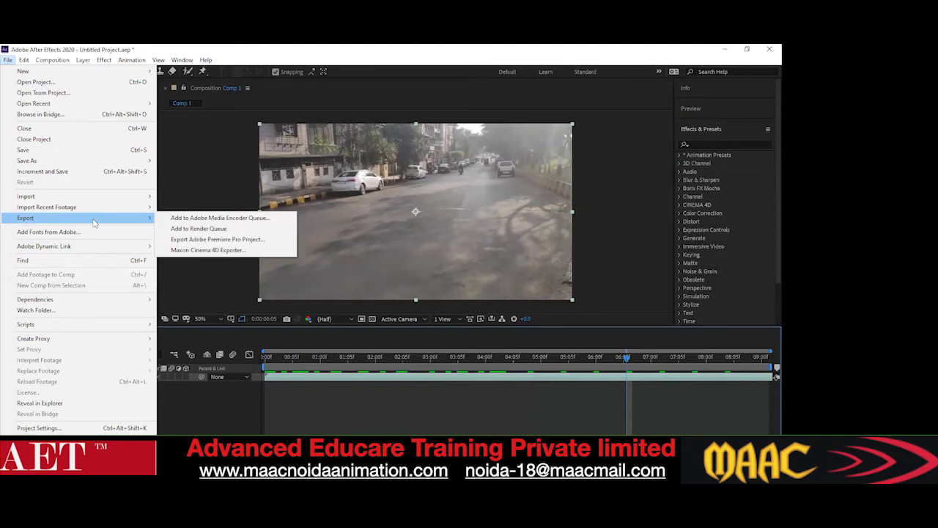
{"action": "left_click", "coordinate": [224, 230]}
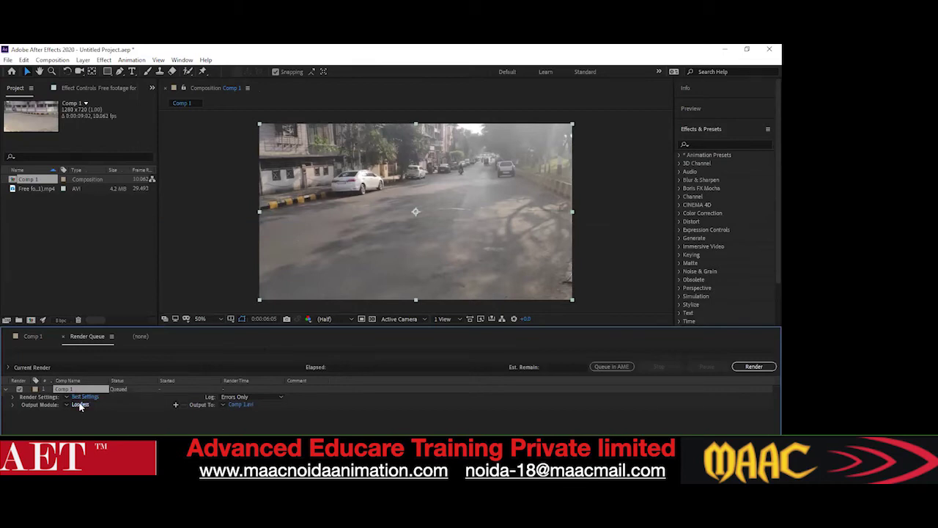
{"action": "left_click", "coordinate": [242, 404]}
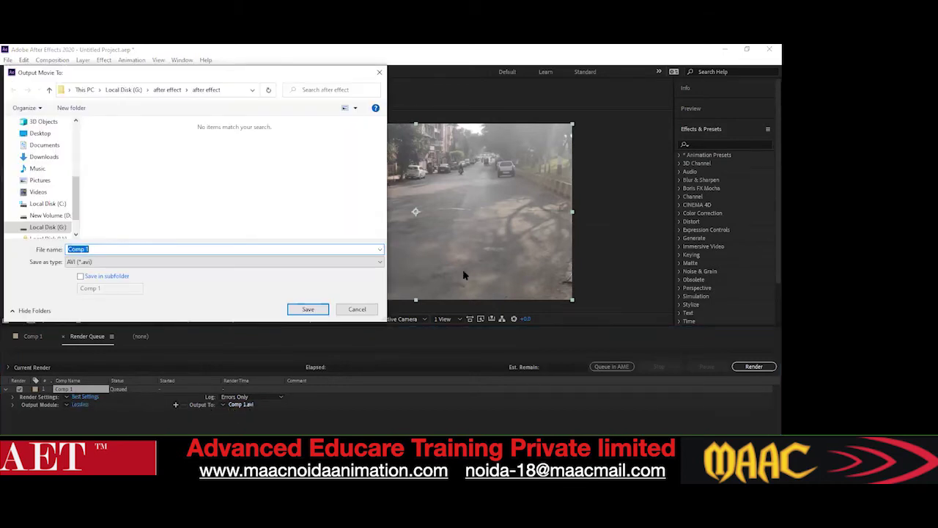
{"action": "left_click", "coordinate": [309, 311]}
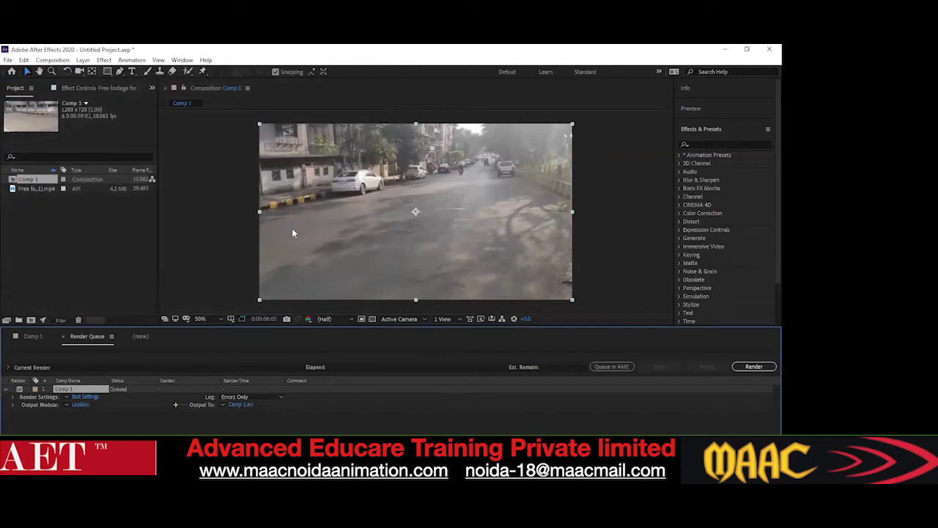
{"action": "left_click", "coordinate": [758, 369]}
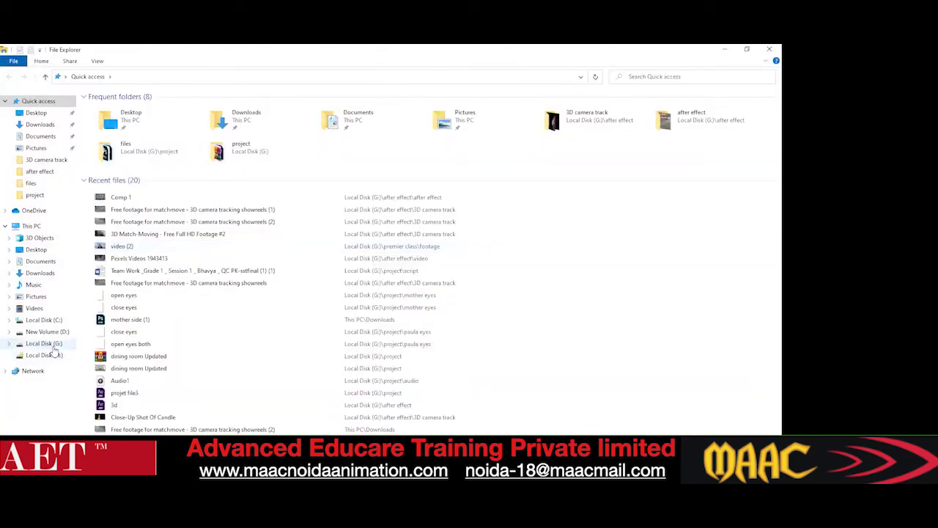
In File Explorer, find the rendered Comp 1 video in G:\after effect\after effect, watch it and close the player
{"action": "left_click", "coordinate": [52, 347]}
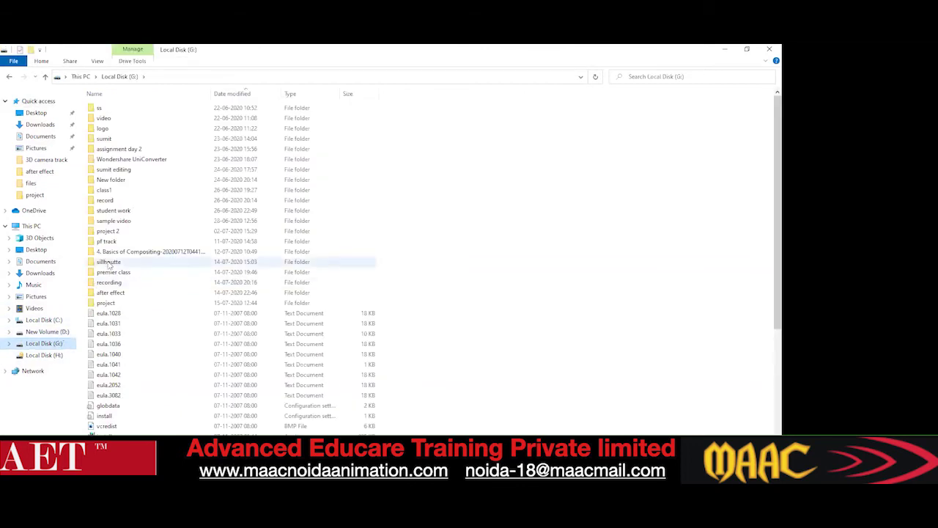
{"action": "double_click", "coordinate": [110, 293]}
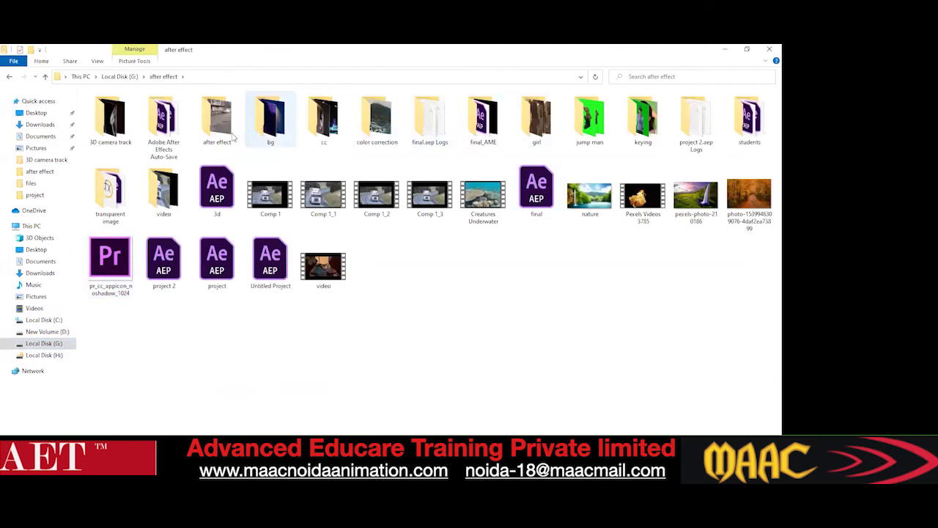
{"action": "double_click", "coordinate": [209, 133]}
{"action": "double_click", "coordinate": [110, 132]}
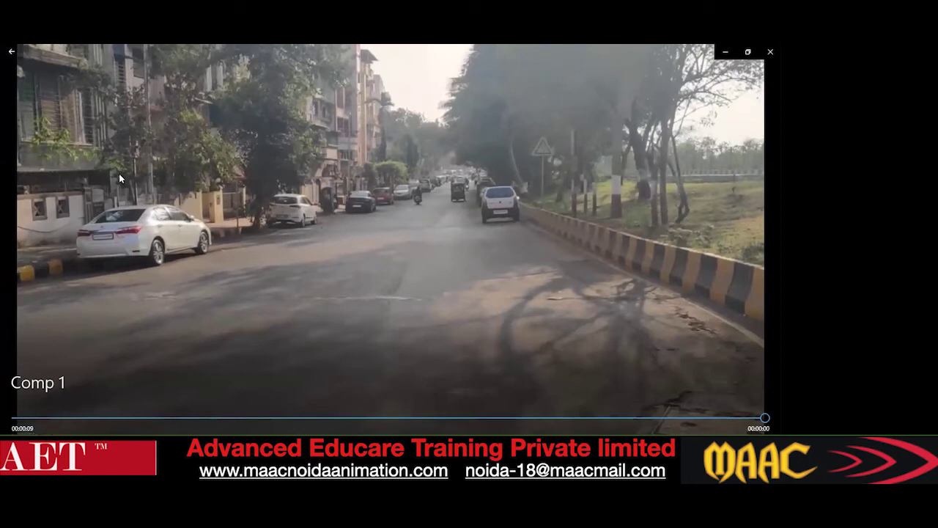
{"action": "left_click", "coordinate": [11, 52]}
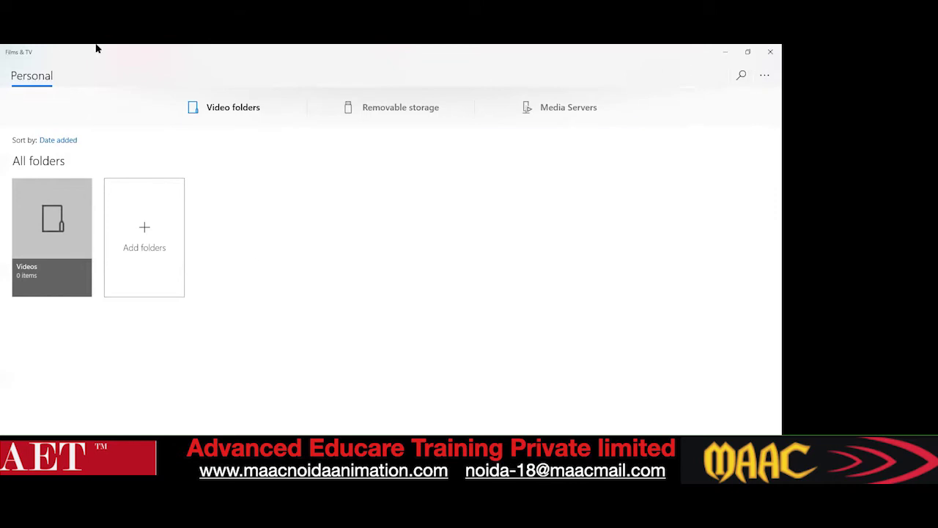
{"action": "left_click", "coordinate": [771, 52]}
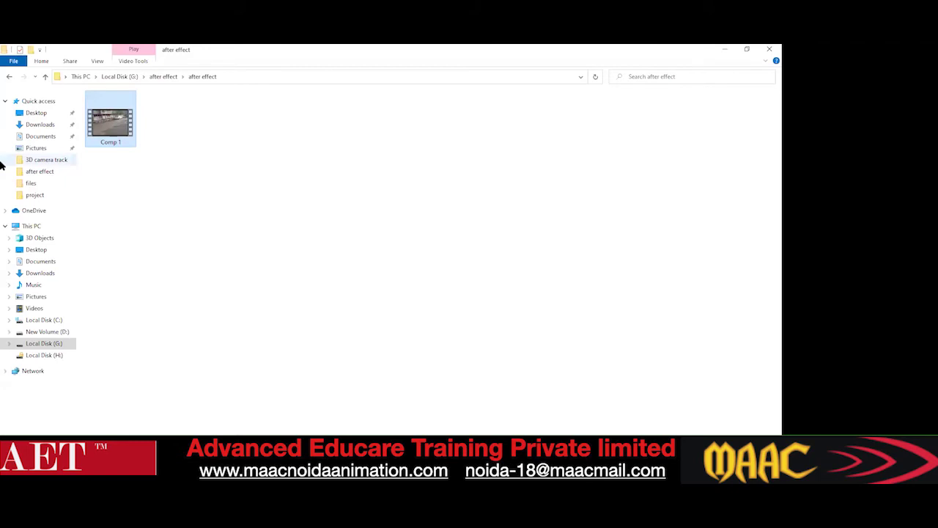
Watch the original "Free footage for matchmove - 3D camera tracking showreels (1)" from the "3D camera track" folder for comparison, and close the player
{"action": "key", "text": "BackSpace"}
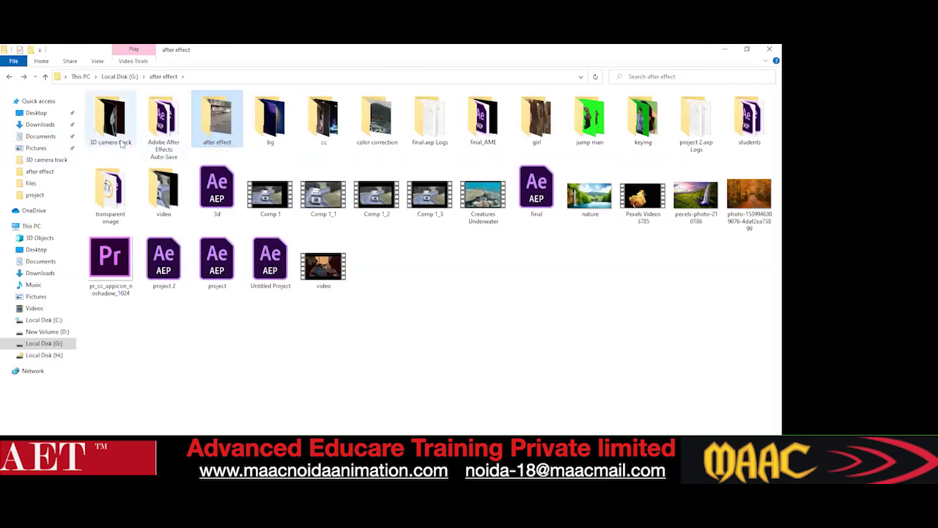
{"action": "double_click", "coordinate": [109, 121]}
{"action": "double_click", "coordinate": [136, 138]}
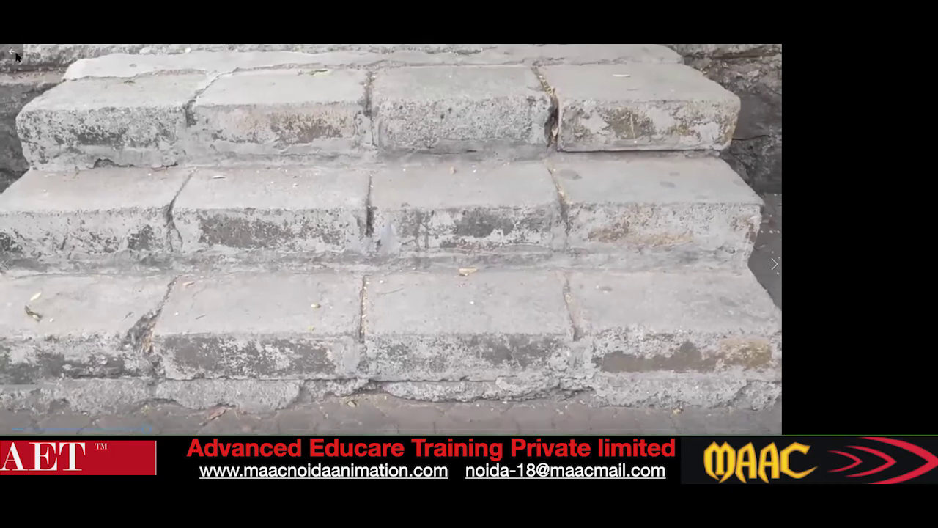
{"action": "left_click", "coordinate": [15, 53]}
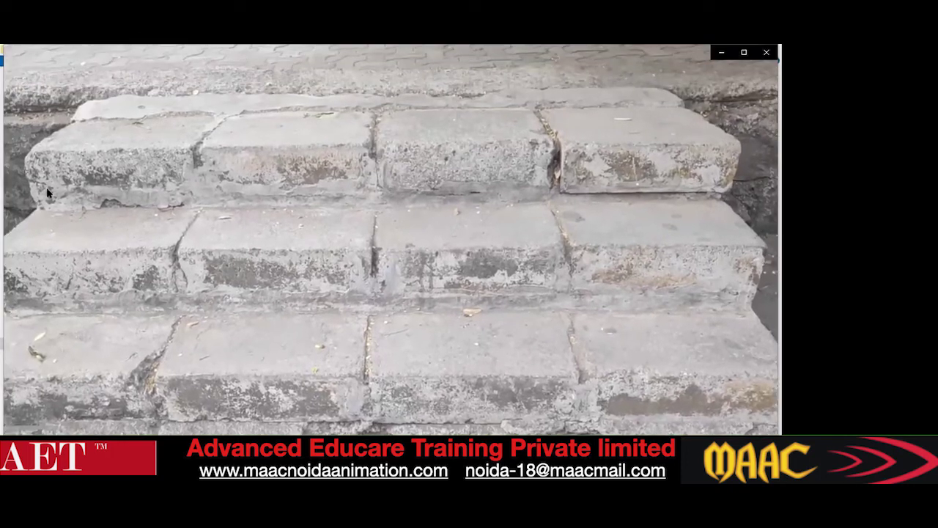
{"action": "left_click", "coordinate": [770, 52]}
{"action": "left_click", "coordinate": [147, 132]}
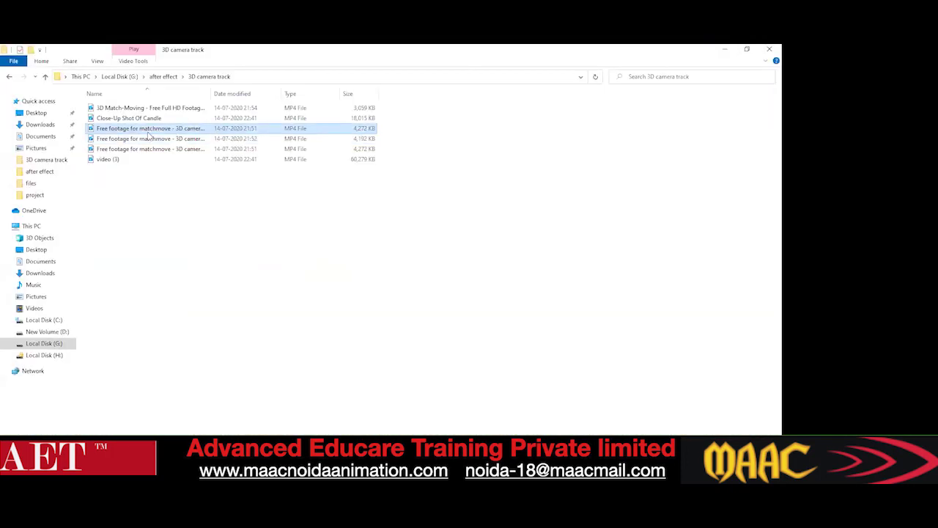
{"action": "double_click", "coordinate": [147, 132]}
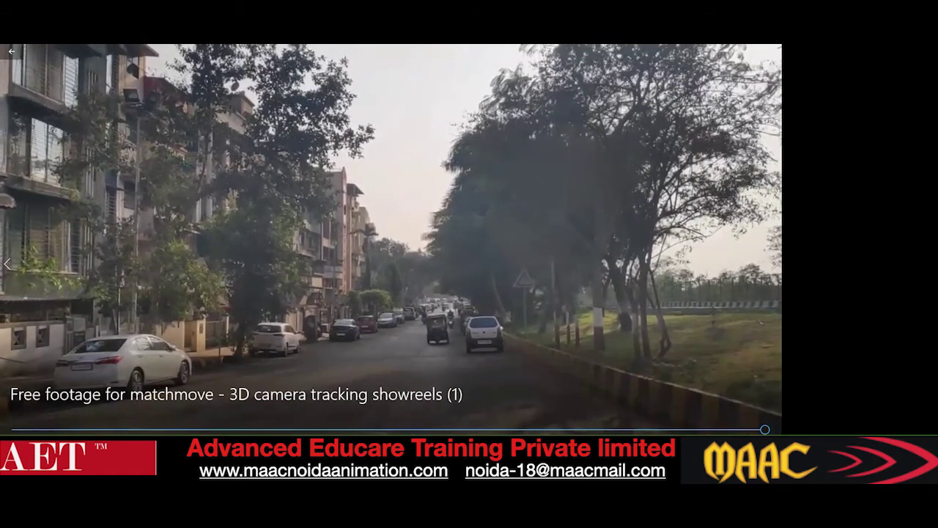
{"action": "left_click", "coordinate": [11, 51]}
{"action": "left_click", "coordinate": [768, 50]}
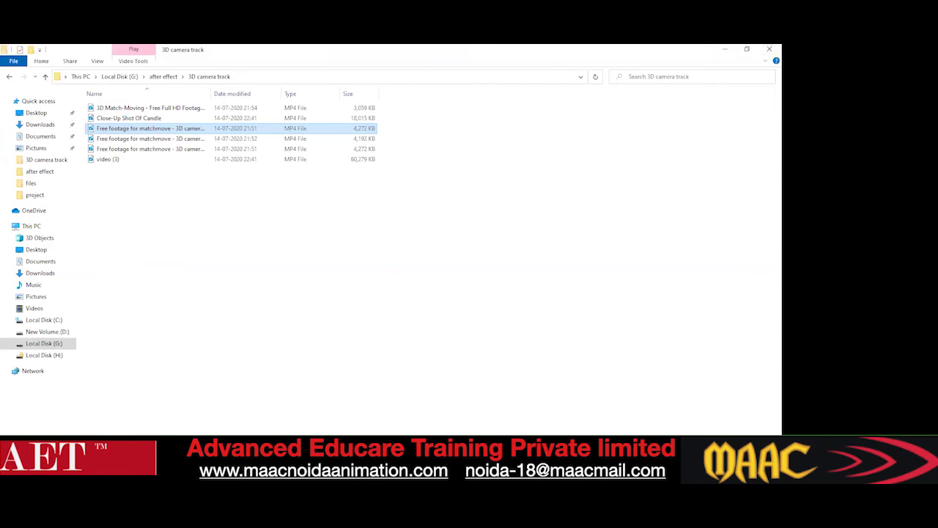
Switch back to After Effects and set Comp 1's duration to 0:00:12:02 in its composition settings
{"action": "key", "text": "alt+Tab"}
{"action": "left_click_drag", "start_coordinate": [157, 212], "coordinate": [266, 228]}
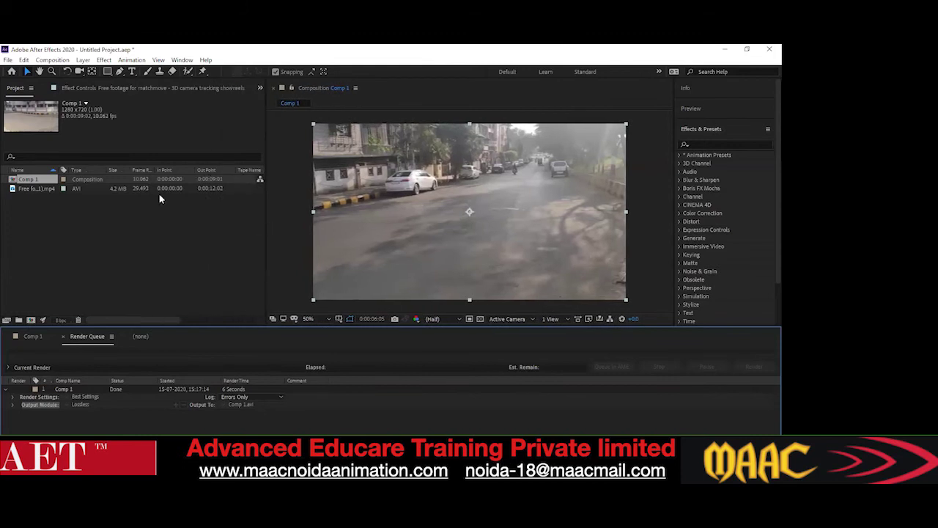
{"action": "left_click", "coordinate": [50, 183]}
{"action": "right_click", "coordinate": [50, 180]}
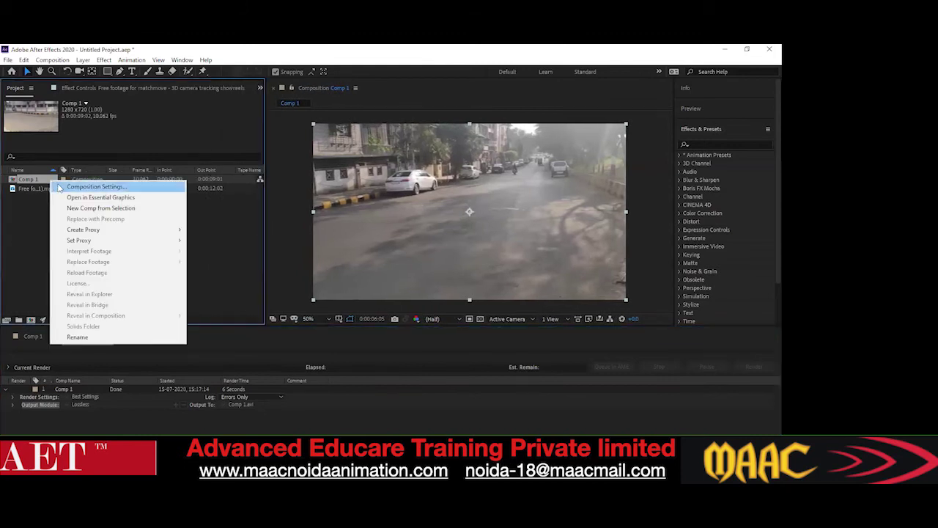
{"action": "left_click", "coordinate": [60, 187]}
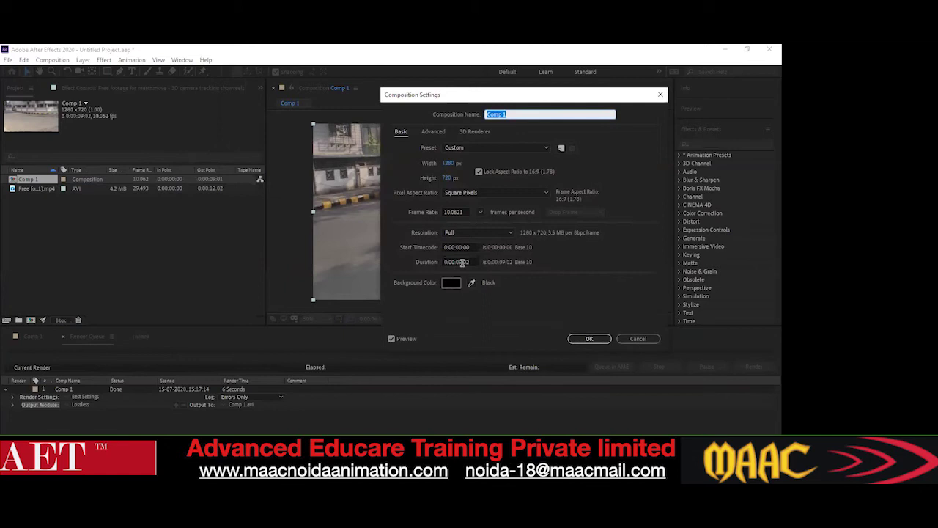
{"action": "left_click", "coordinate": [464, 264]}
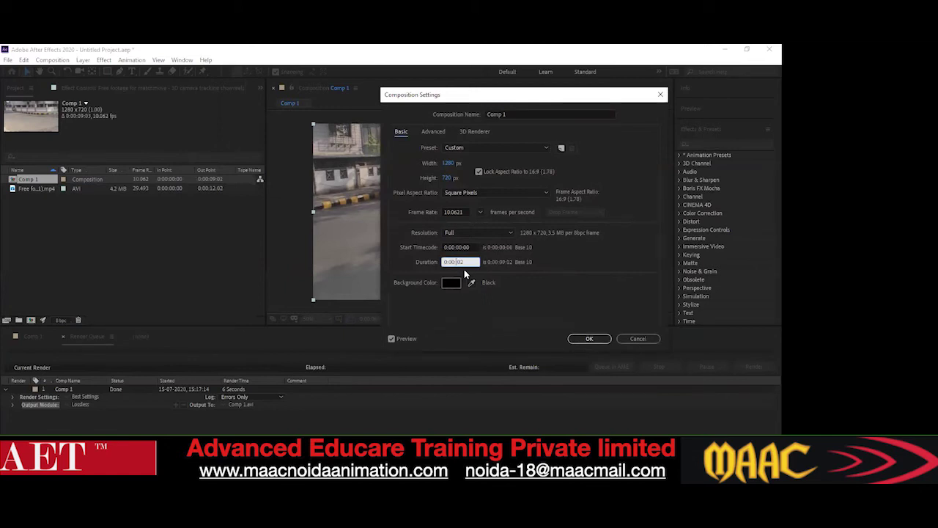
{"action": "type", "text": "12:"}
{"action": "key", "text": "Return"}
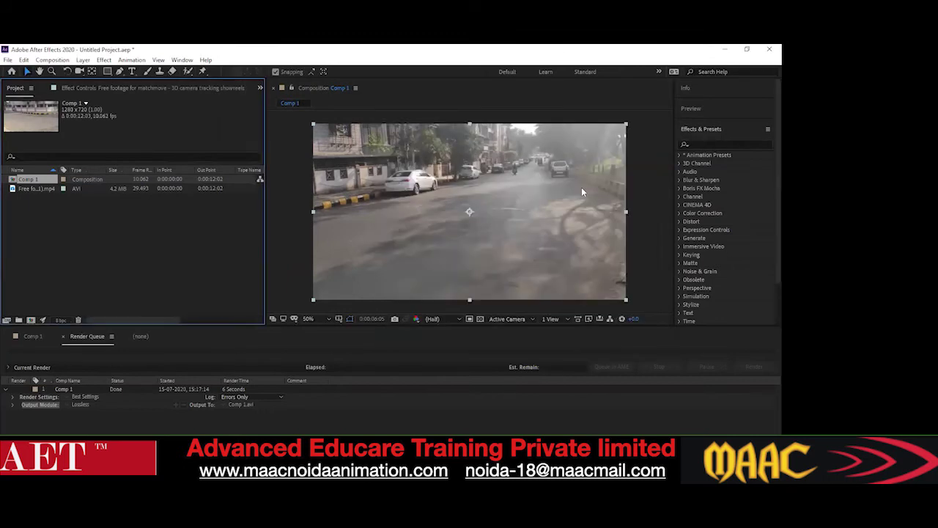
Delete the "Free footage for matchmove - 3D camera tracking showreels (1).mp4" footage from the project, including its use in Comp 1
{"action": "left_click", "coordinate": [42, 189]}
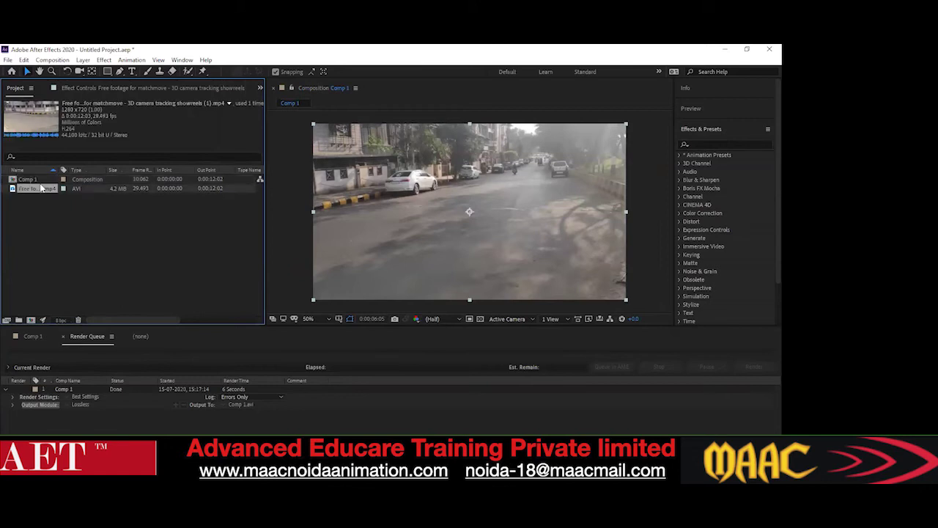
{"action": "key", "text": "Delete"}
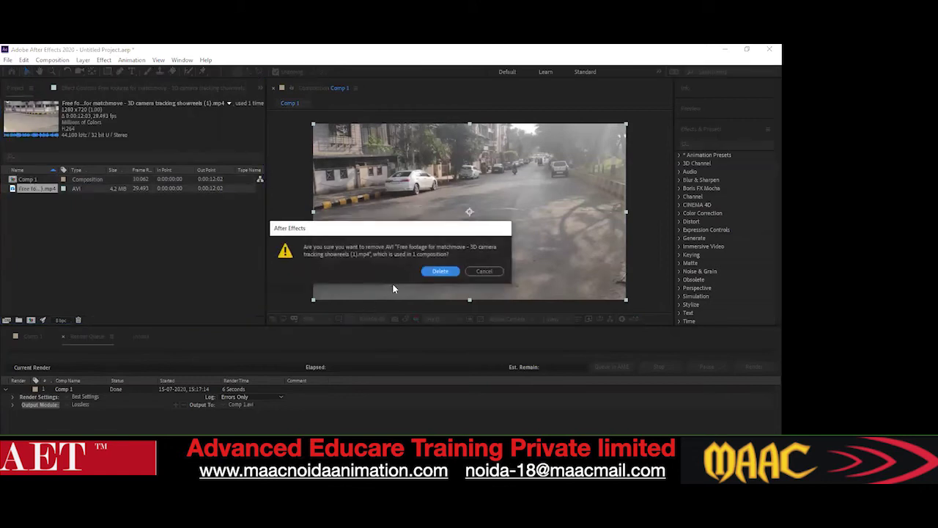
{"action": "left_click", "coordinate": [440, 272]}
Import "Free footage for matchmove - 3D camera tracking showreels (1)" from the "3D camera track" folder again and add it to Comp 1
{"action": "double_click", "coordinate": [96, 238]}
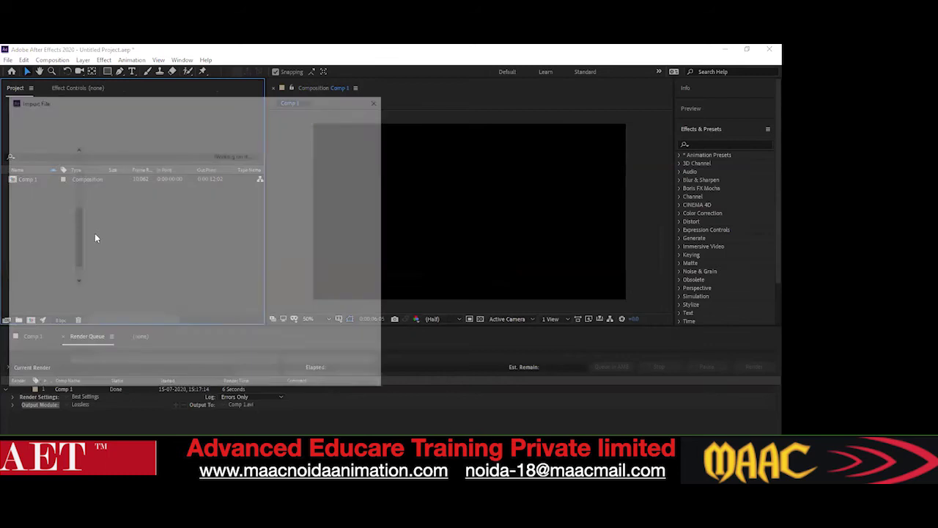
{"action": "left_click", "coordinate": [233, 180]}
{"action": "left_click", "coordinate": [301, 377]}
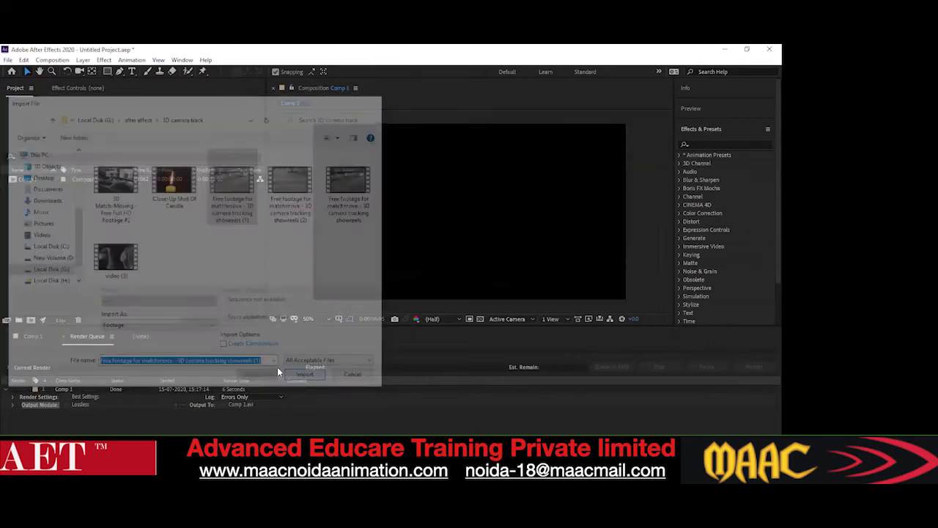
{"action": "left_click_drag", "start_coordinate": [37, 189], "coordinate": [36, 180]}
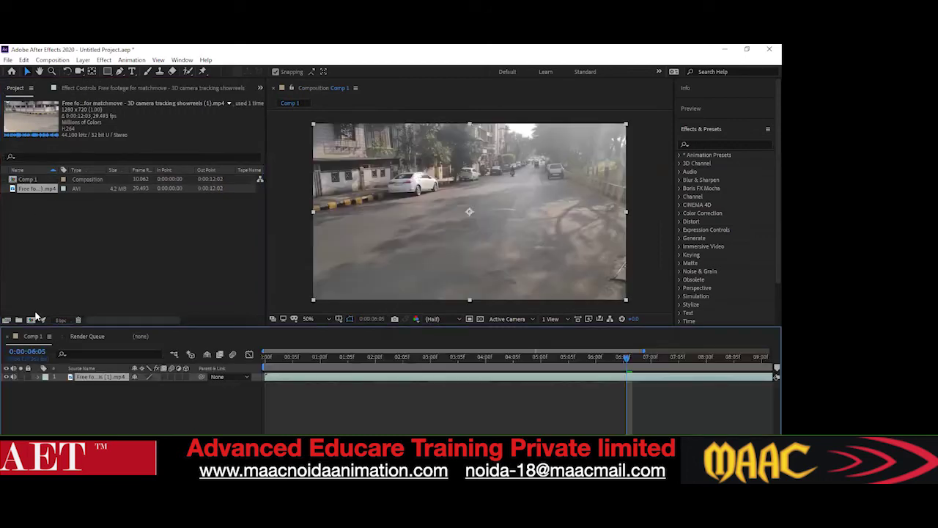
Preview the unstabilized footage in Comp 1 from the first frame, and return the playhead to the start
{"action": "left_click_drag", "start_coordinate": [627, 358], "coordinate": [231, 359]}
{"action": "key", "text": "space"}
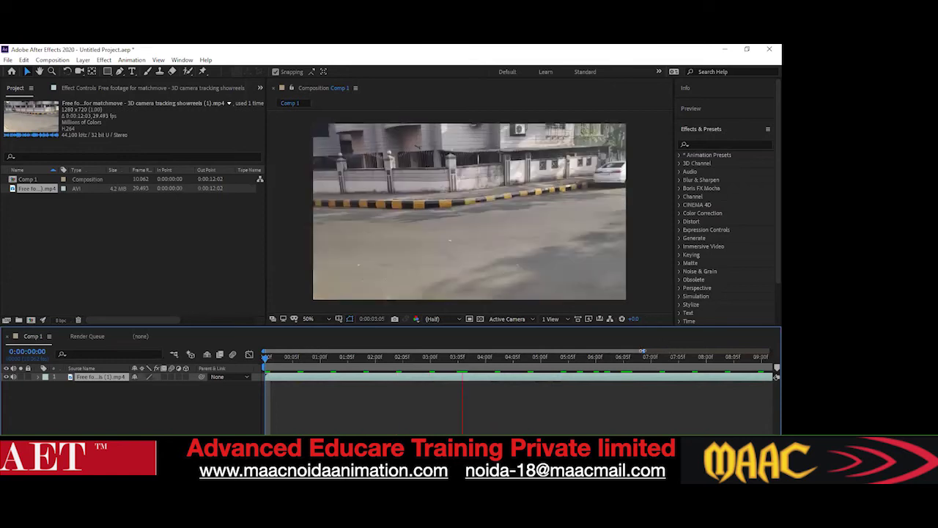
{"action": "key", "text": "space"}
{"action": "left_click_drag", "start_coordinate": [529, 360], "coordinate": [263, 387]}
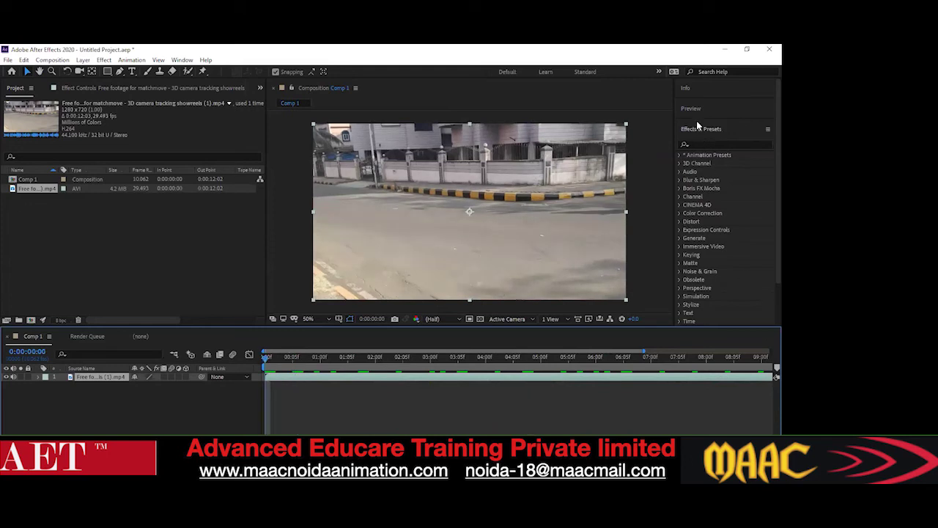
Apply the Warp Stabilizer to the footage layer in Comp 1, preview the stabilized clip and return to the first frame
{"action": "scroll", "coordinate": [715, 269], "scroll_direction": "down", "scroll_amount": 3}
{"action": "scroll", "coordinate": [705, 284], "scroll_direction": "up", "scroll_amount": 3}
{"action": "left_click", "coordinate": [182, 59]}
{"action": "left_click", "coordinate": [218, 325]}
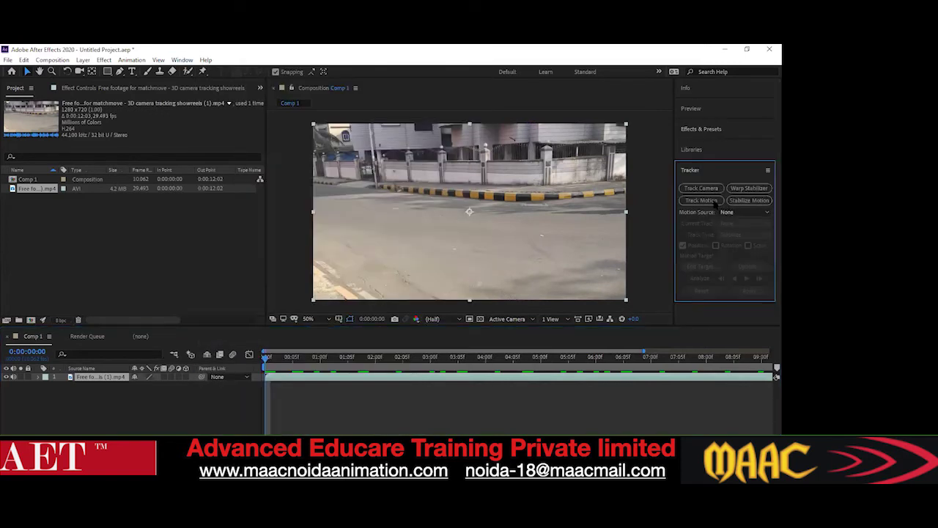
{"action": "left_click", "coordinate": [749, 189]}
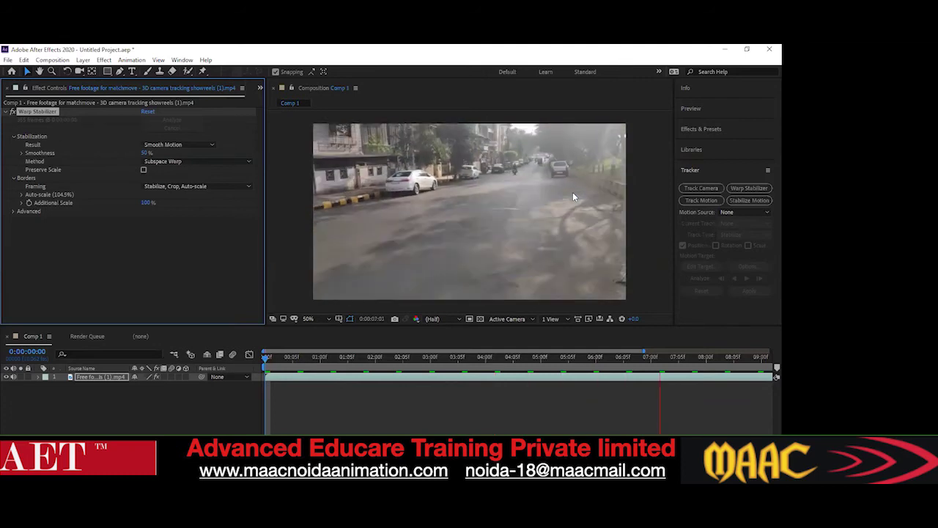
{"action": "left_click", "coordinate": [572, 192]}
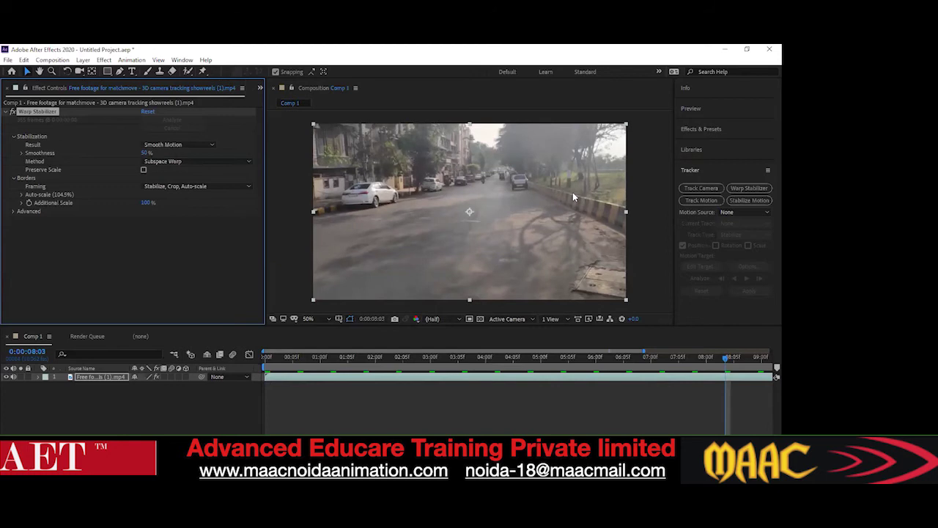
{"action": "left_click_drag", "start_coordinate": [725, 362], "coordinate": [265, 371]}
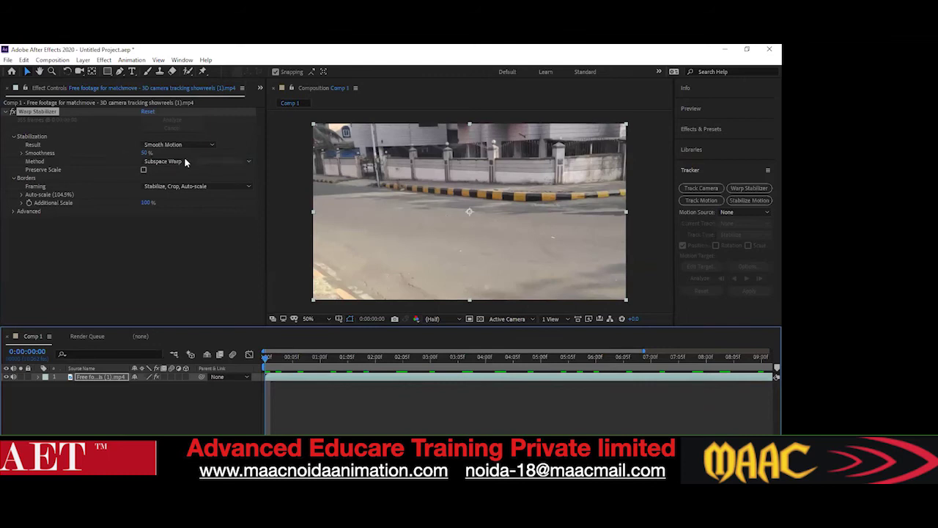
Examine the Warp Stabilizer's Result, Method and Framing options, keeping Smooth Motion, Subspace Warp and Stabilize, Crop, Auto-scale
{"action": "left_click", "coordinate": [211, 146]}
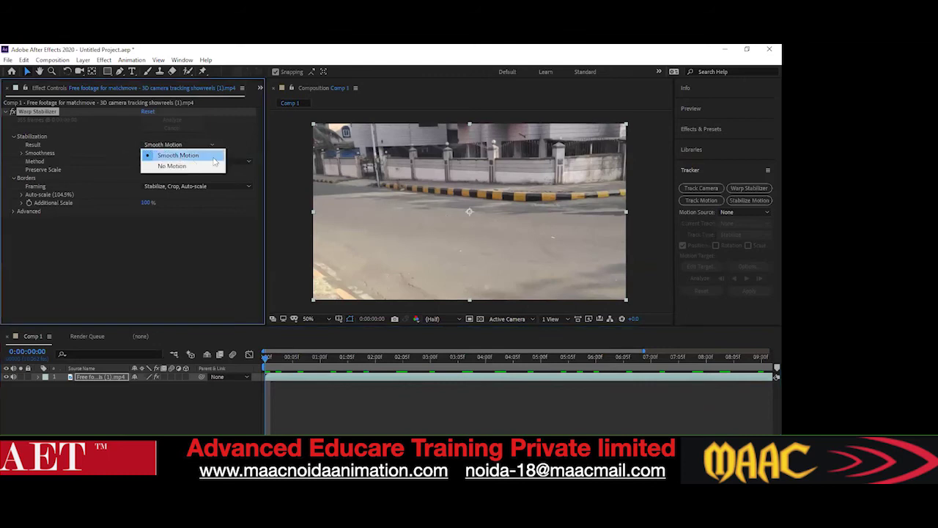
{"action": "left_click", "coordinate": [177, 226]}
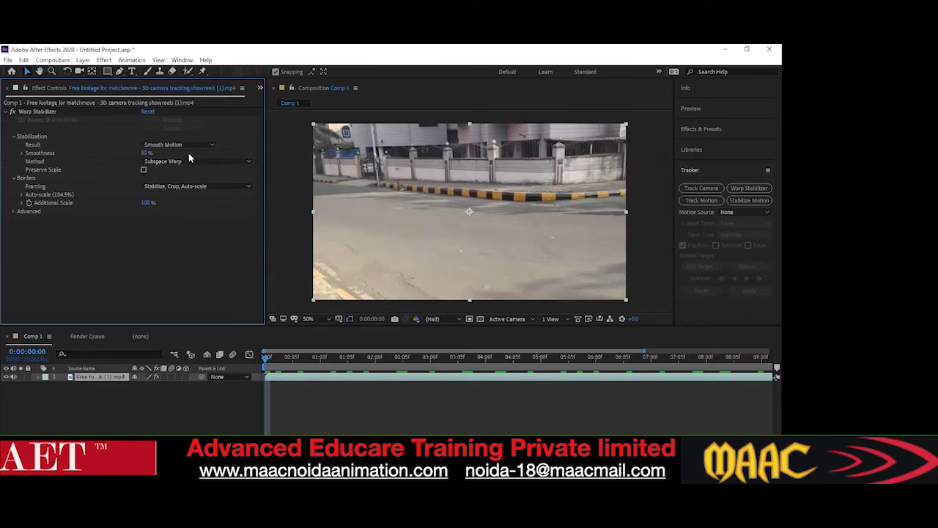
{"action": "left_click", "coordinate": [249, 163]}
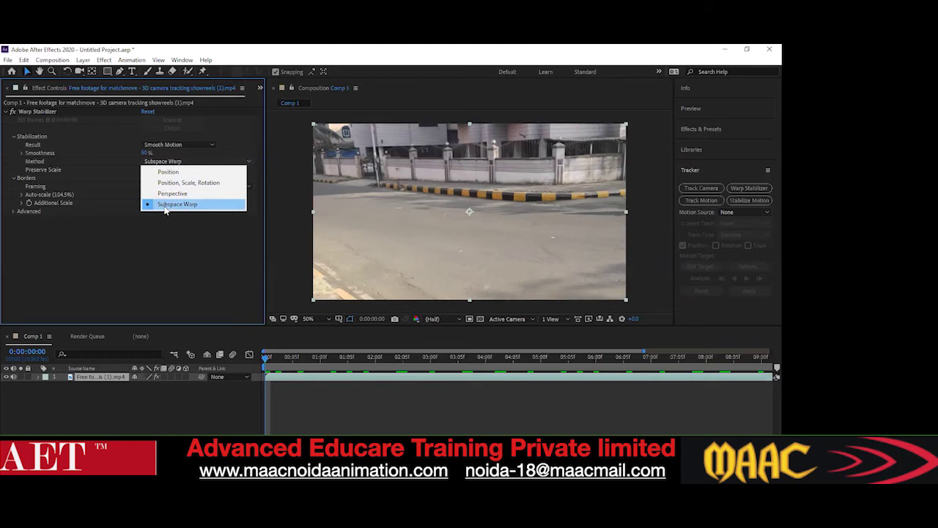
{"action": "left_click", "coordinate": [185, 228]}
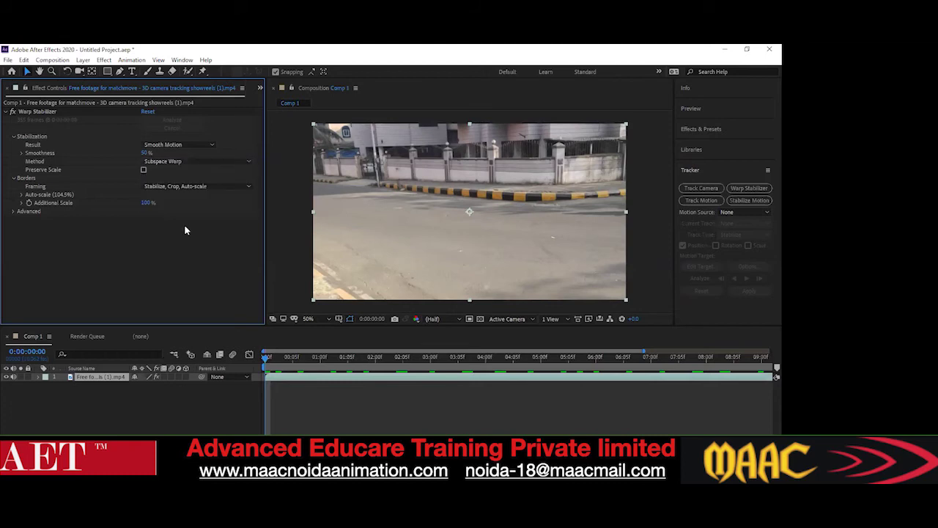
{"action": "left_click", "coordinate": [189, 186]}
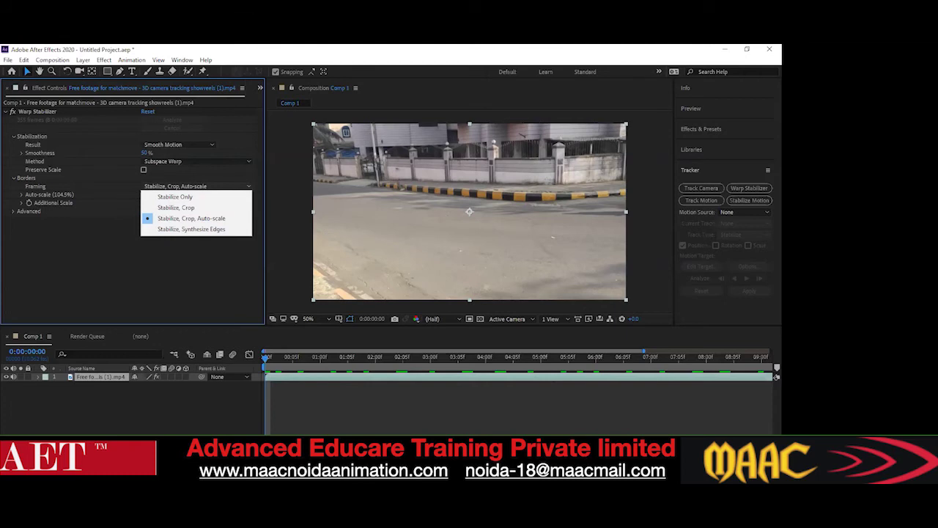
{"action": "left_click", "coordinate": [163, 219]}
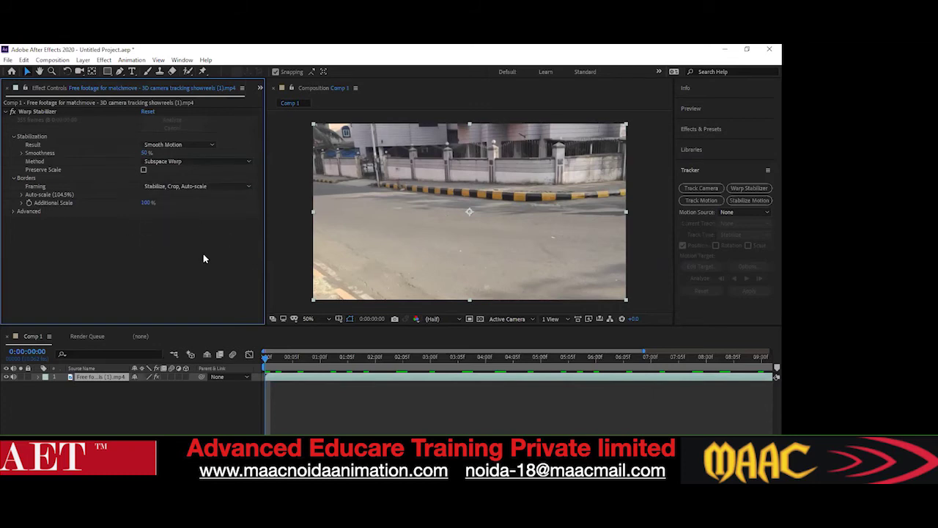
Add the stabilized Comp 1 to the Render Queue and render it as Comp 1_1.avi with the Lossless output module
{"action": "left_click", "coordinate": [7, 60]}
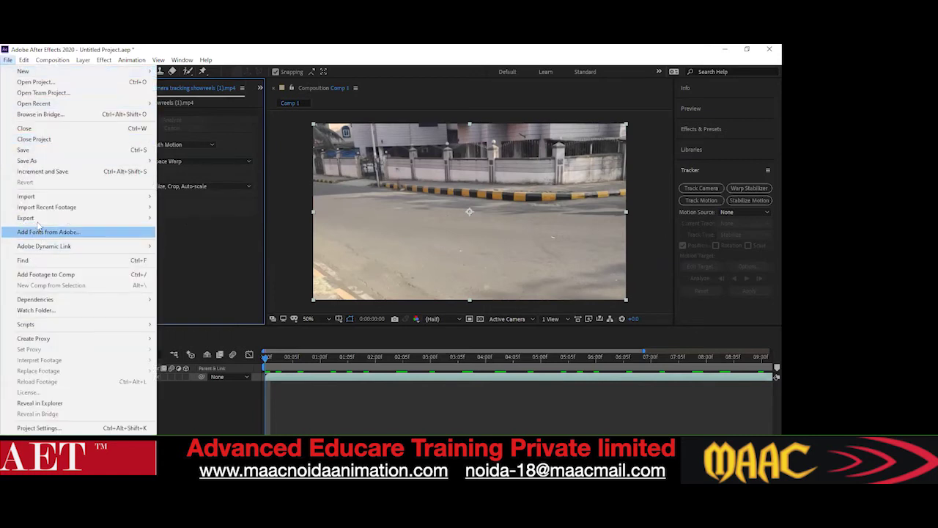
{"action": "mouse_move", "coordinate": [45, 219]}
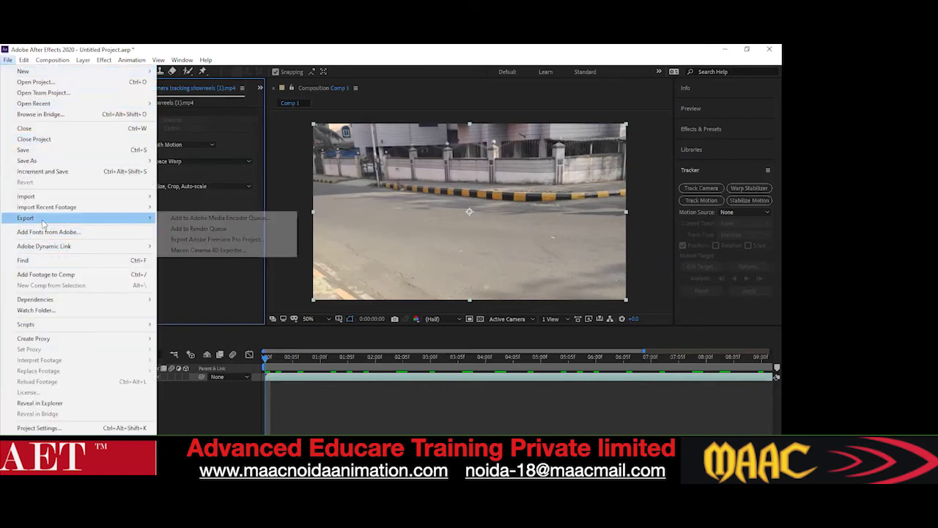
{"action": "left_click", "coordinate": [222, 229]}
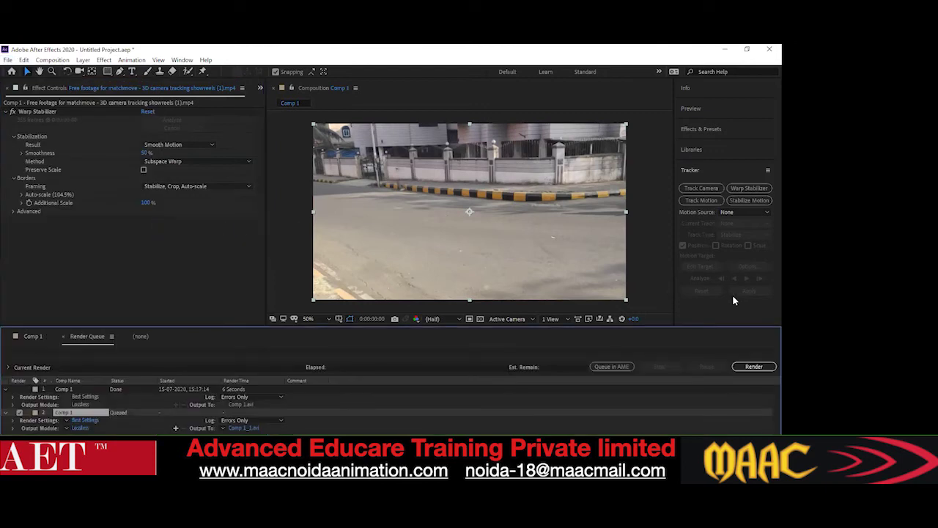
{"action": "left_click", "coordinate": [766, 367]}
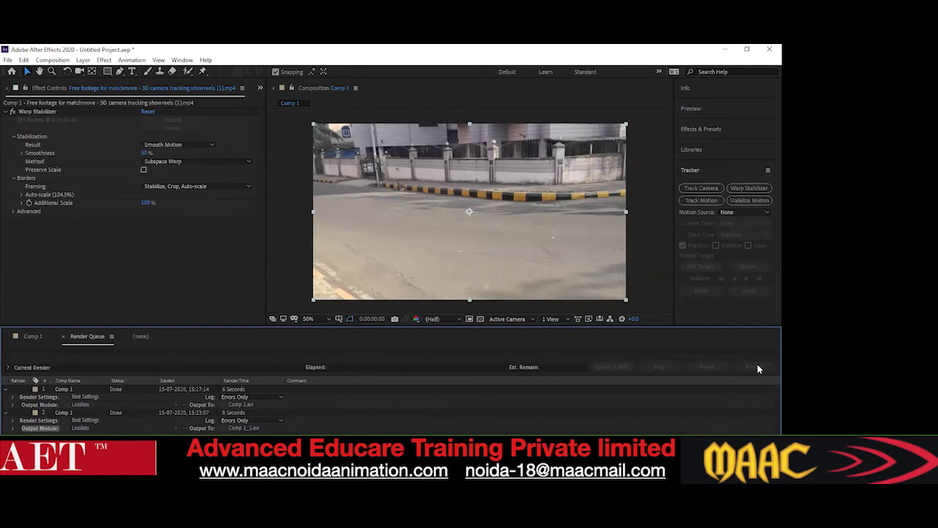
In File Explorer, find the rendered Comp 1_1 video in G:\after effect\after effect and watch it
{"action": "left_click", "coordinate": [275, 475]}
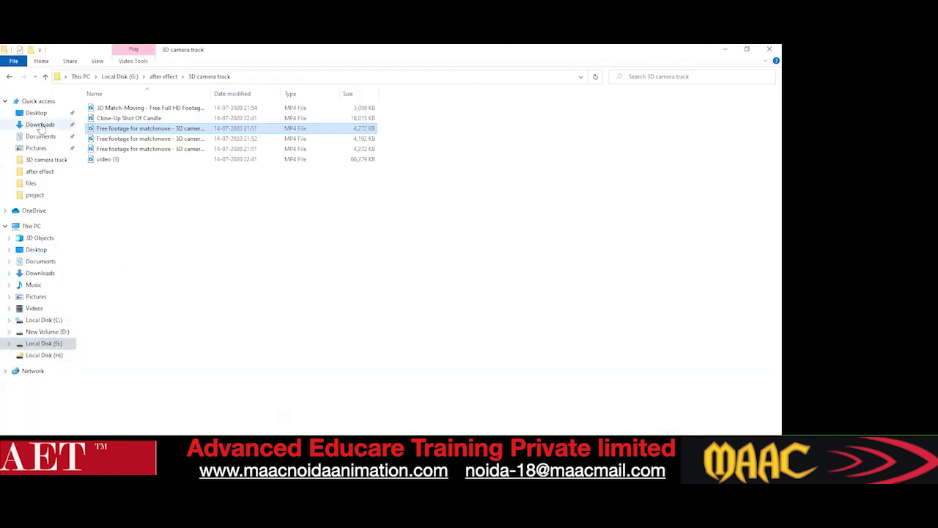
{"action": "left_click", "coordinate": [40, 126]}
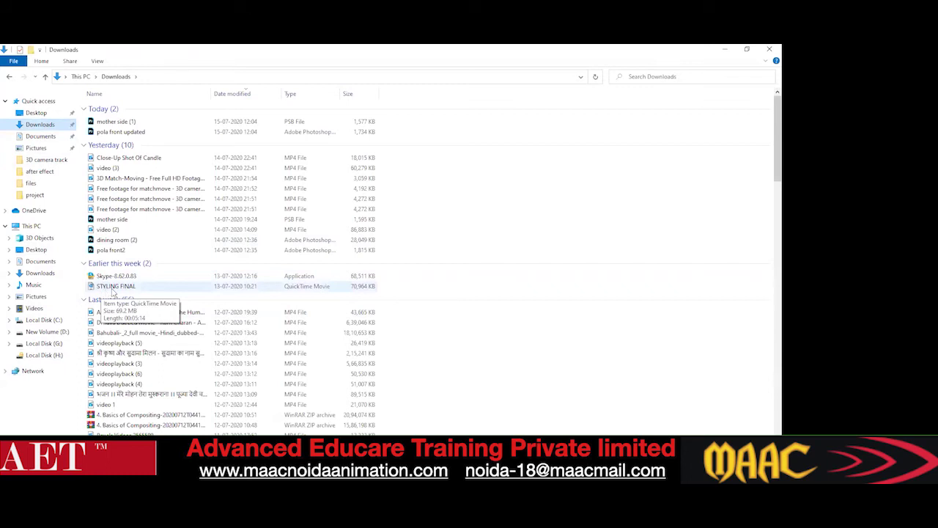
{"action": "left_click", "coordinate": [44, 343]}
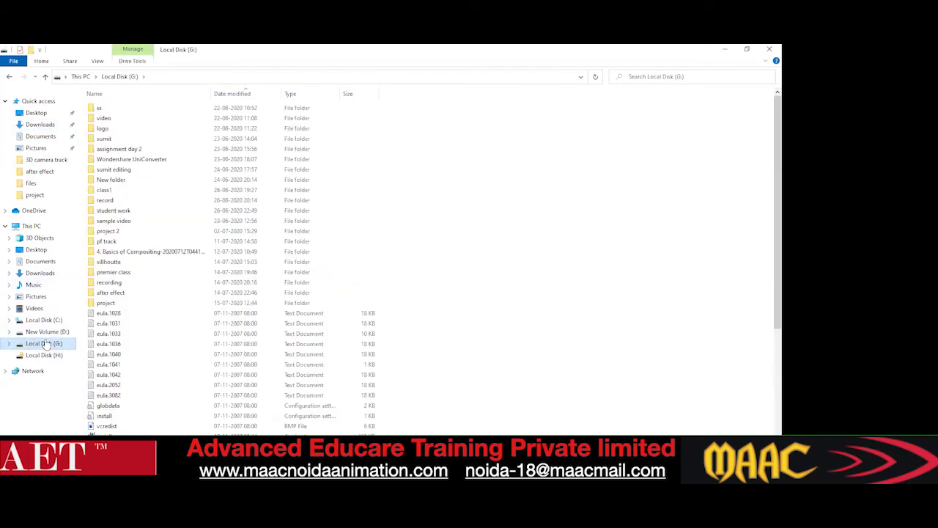
{"action": "double_click", "coordinate": [118, 294]}
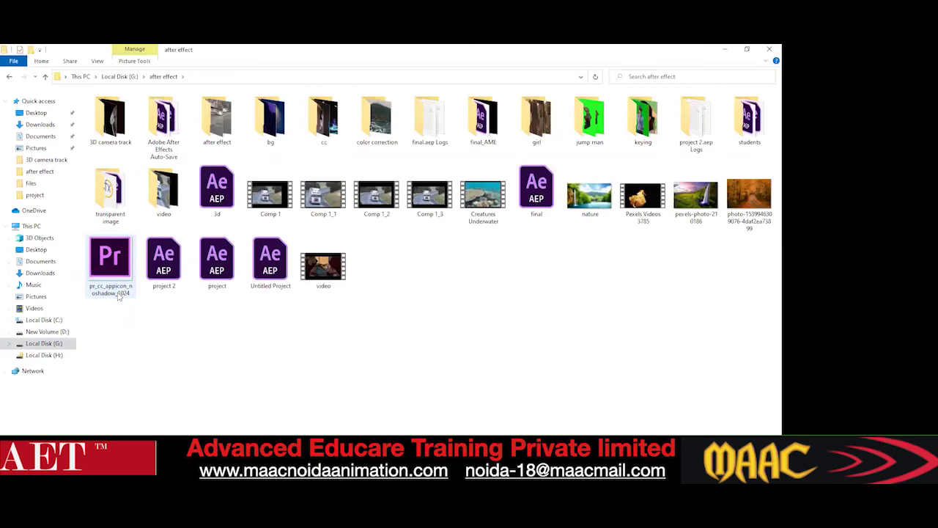
{"action": "double_click", "coordinate": [110, 131]}
{"action": "left_click", "coordinate": [9, 76]}
{"action": "double_click", "coordinate": [210, 114]}
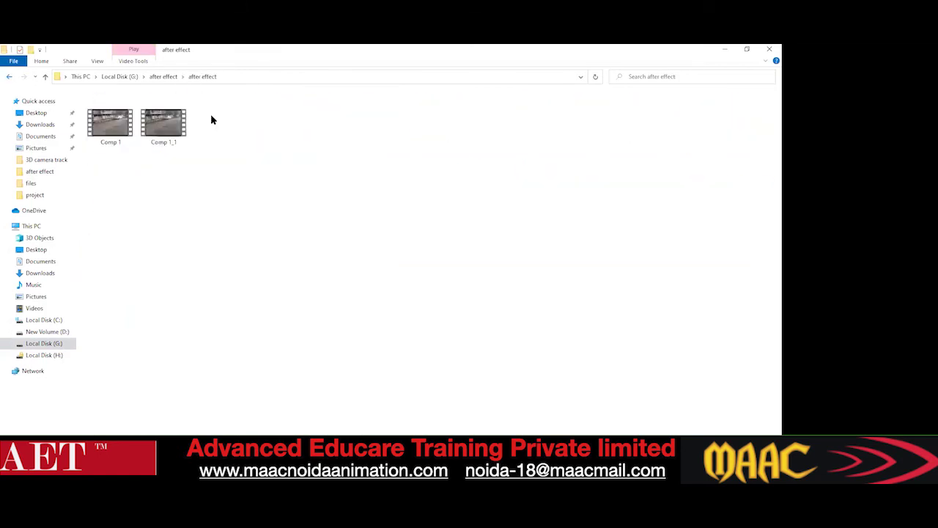
{"action": "left_click", "coordinate": [171, 126]}
{"action": "double_click", "coordinate": [170, 126]}
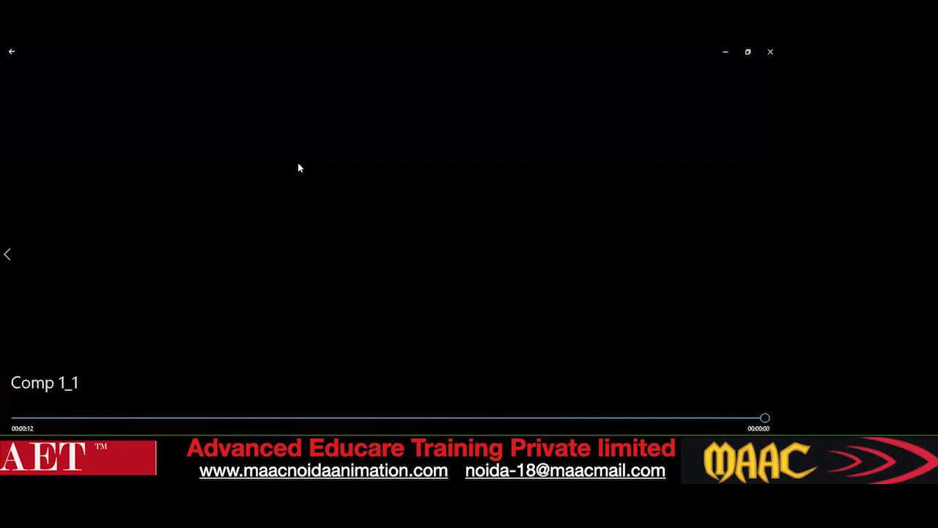
Replay the last part of the Comp 1_1 video and close the player
{"action": "left_click_drag", "start_coordinate": [763, 422], "coordinate": [757, 422]}
{"action": "left_click", "coordinate": [726, 422]}
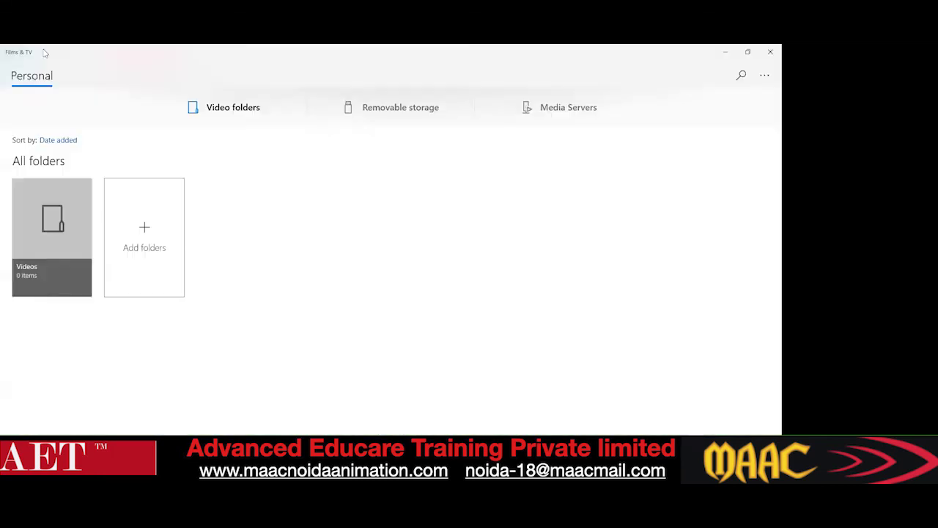
{"action": "left_click", "coordinate": [768, 50]}
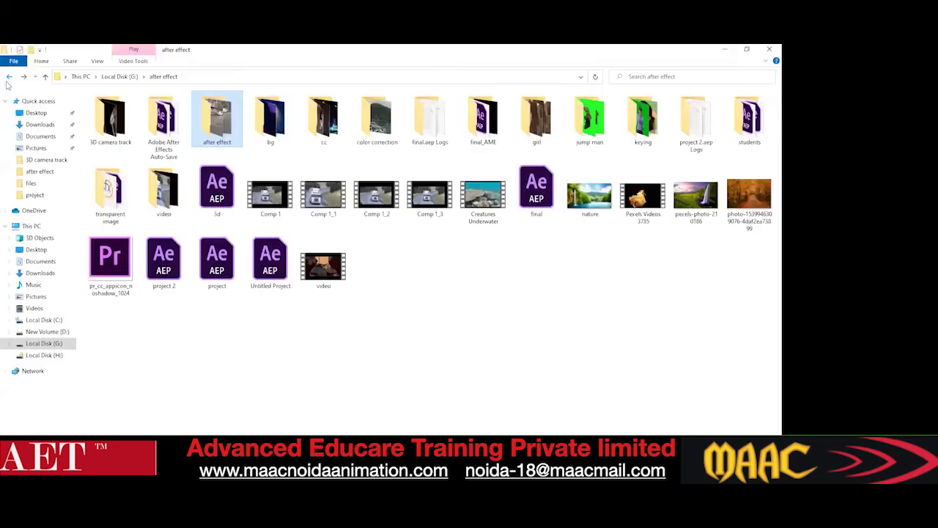
Open the original matchmove clip from the 3D camera track folder, watch it for comparison, skip ahead, and close the player
{"action": "double_click", "coordinate": [130, 126]}
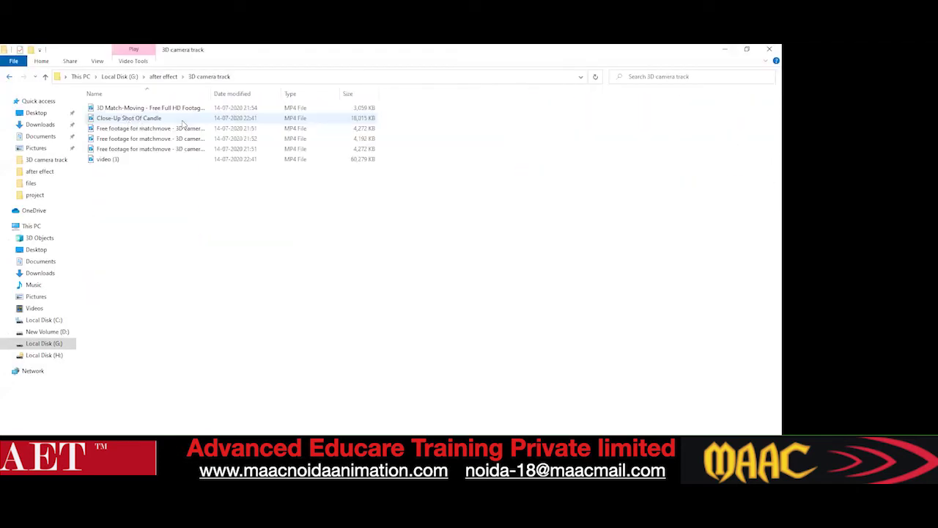
{"action": "left_click", "coordinate": [137, 130]}
{"action": "double_click", "coordinate": [136, 130]}
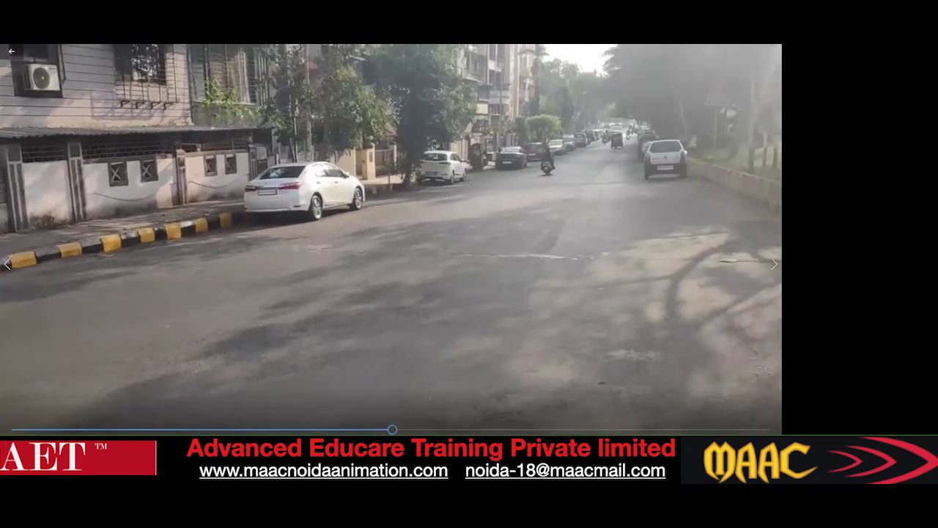
{"action": "left_click_drag", "start_coordinate": [454, 430], "coordinate": [688, 429]}
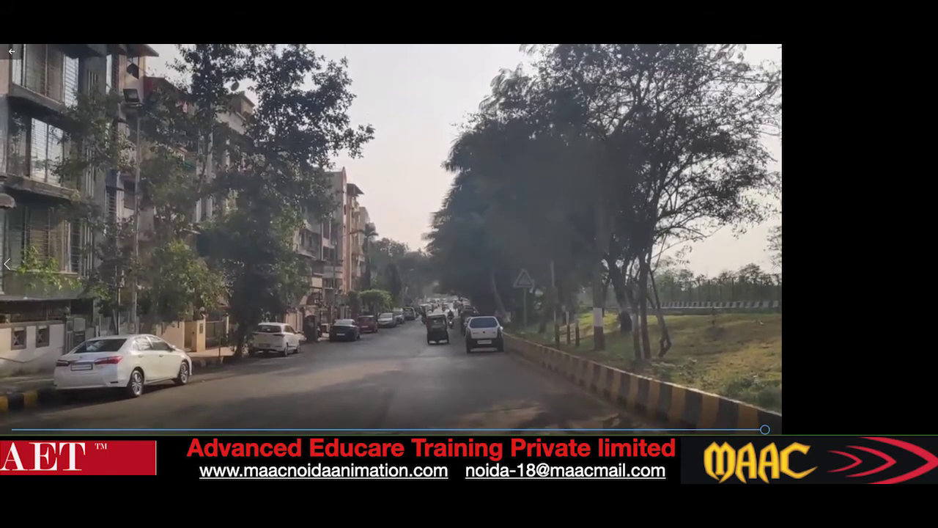
{"action": "left_click", "coordinate": [10, 54]}
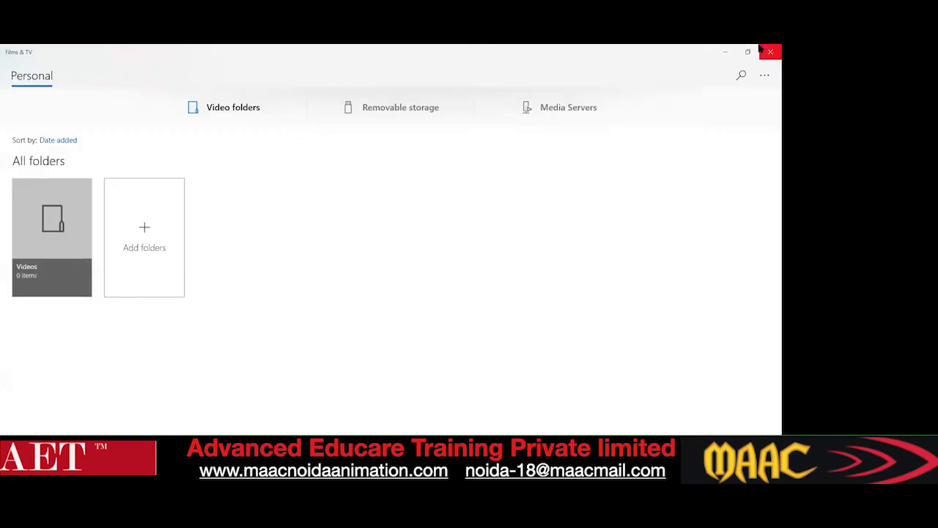
{"action": "left_click", "coordinate": [769, 50]}
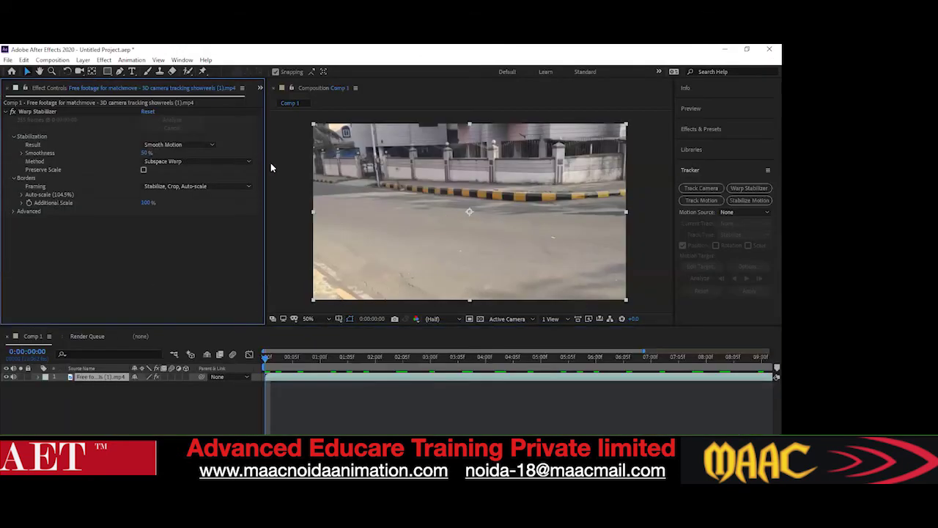
In After Effects, widen the Effect Controls area and display the project's footage and compositions
{"action": "left_click_drag", "start_coordinate": [266, 161], "coordinate": [350, 168]}
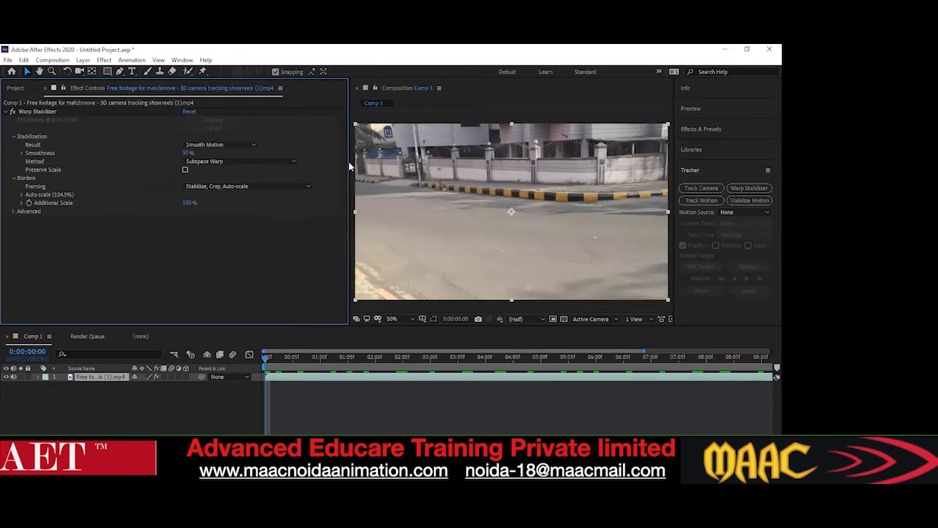
{"action": "left_click", "coordinate": [22, 88]}
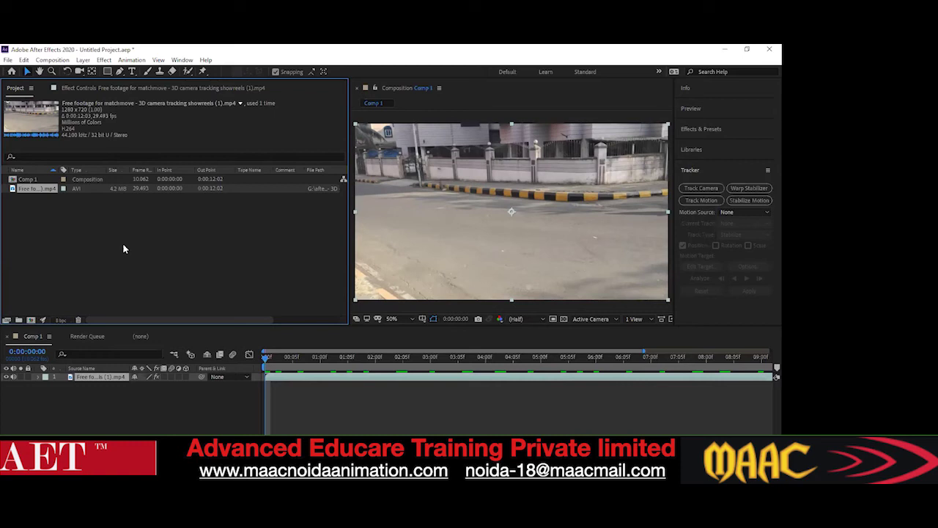
Switch to Chrome and open YouTube
{"action": "left_click", "coordinate": [392, 475]}
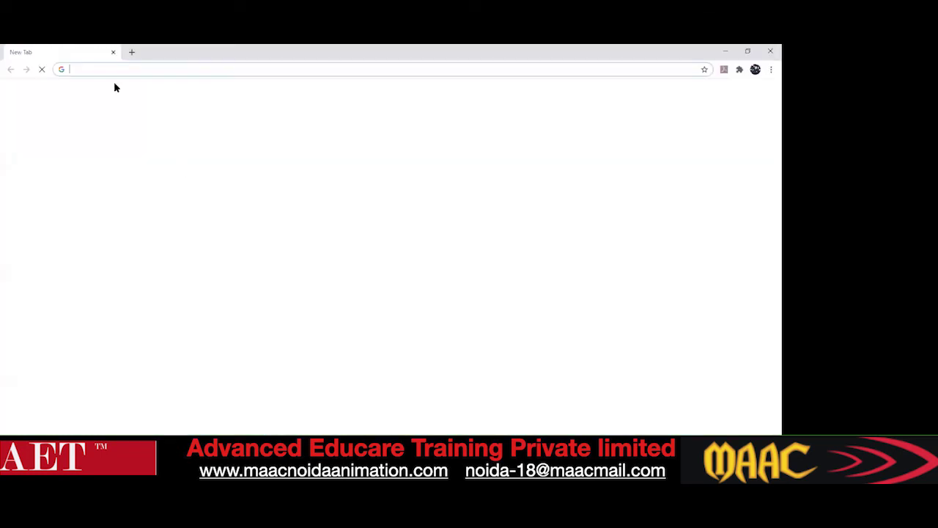
{"action": "left_click", "coordinate": [98, 74]}
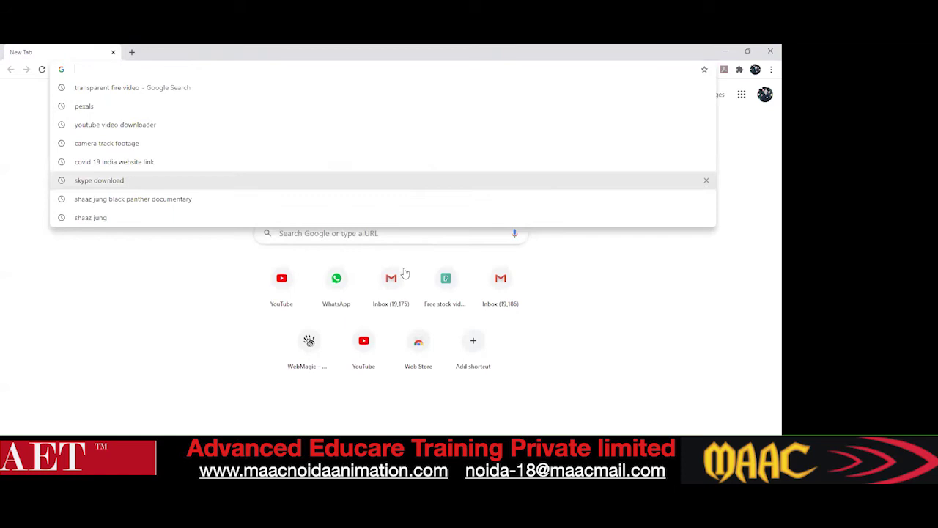
{"action": "left_click", "coordinate": [292, 279]}
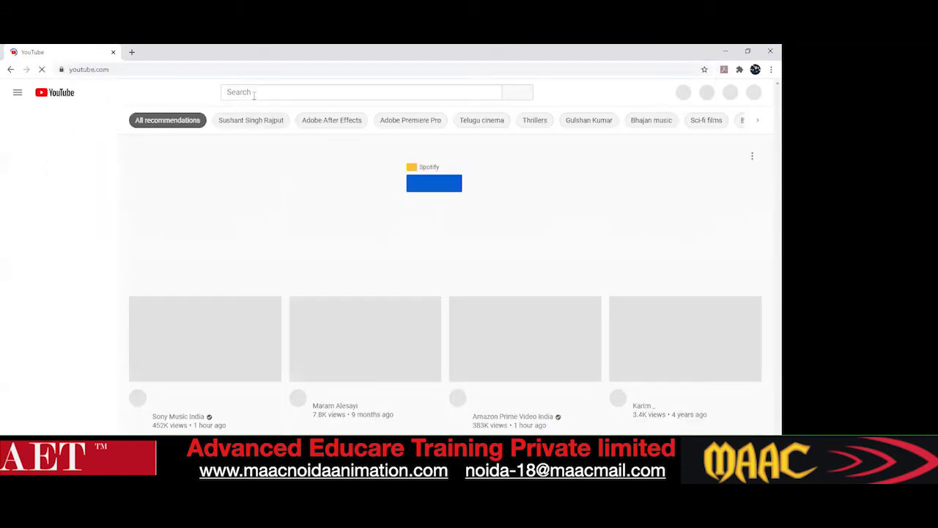
Search YouTube for "black panther"
{"action": "left_click", "coordinate": [254, 92]}
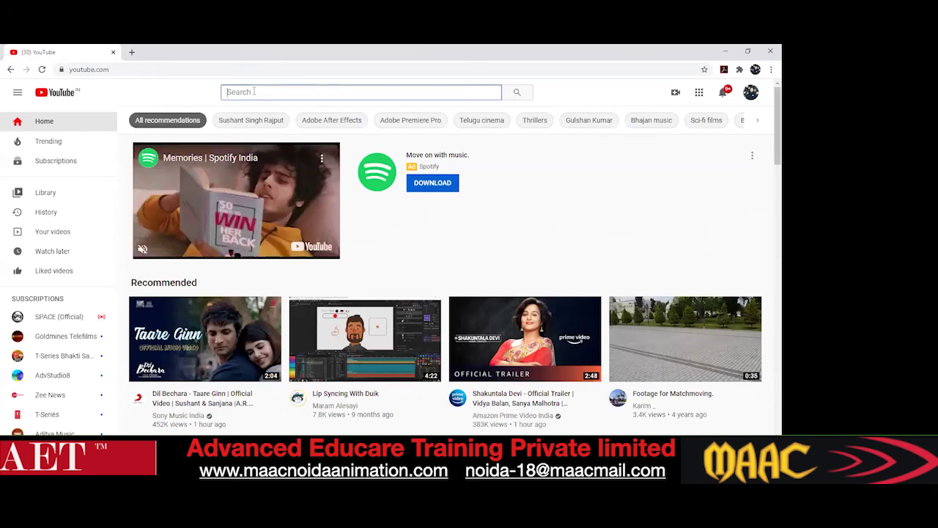
{"action": "type", "text": "b"}
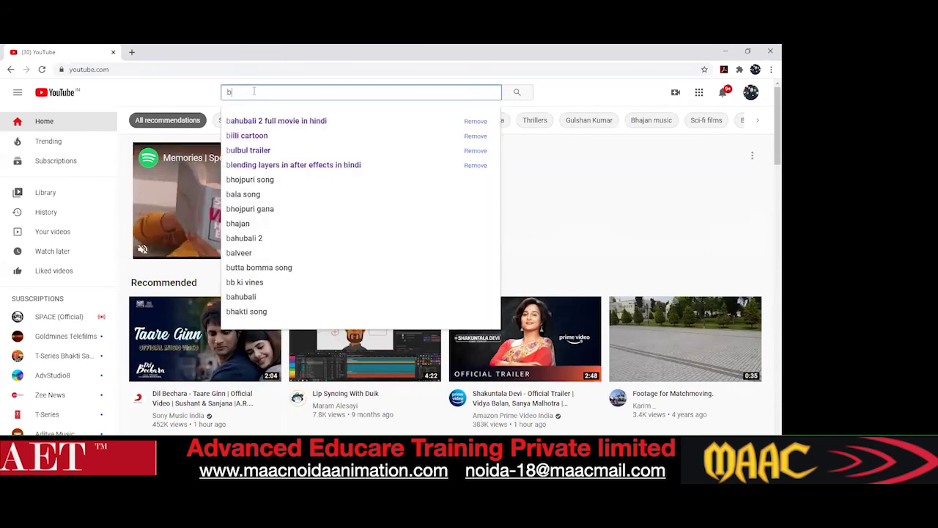
{"action": "type", "text": "lac"}
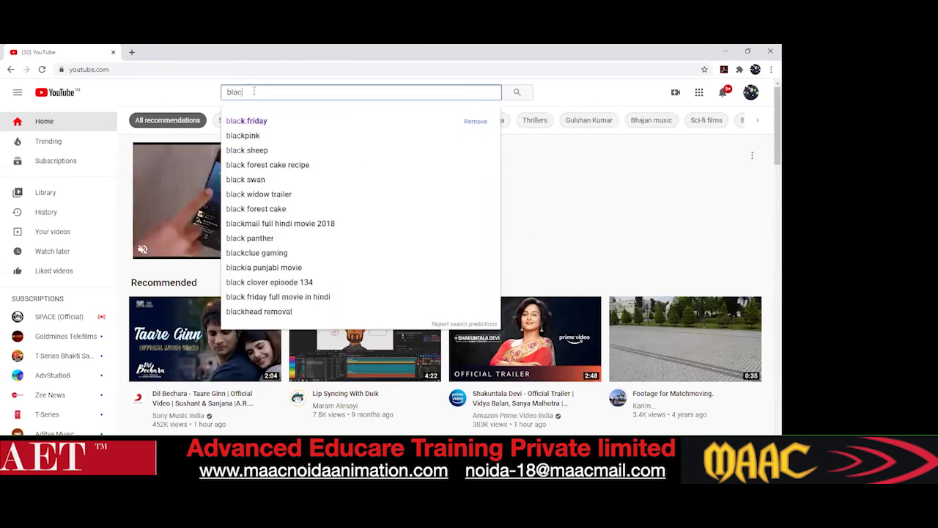
{"action": "type", "text": "k"}
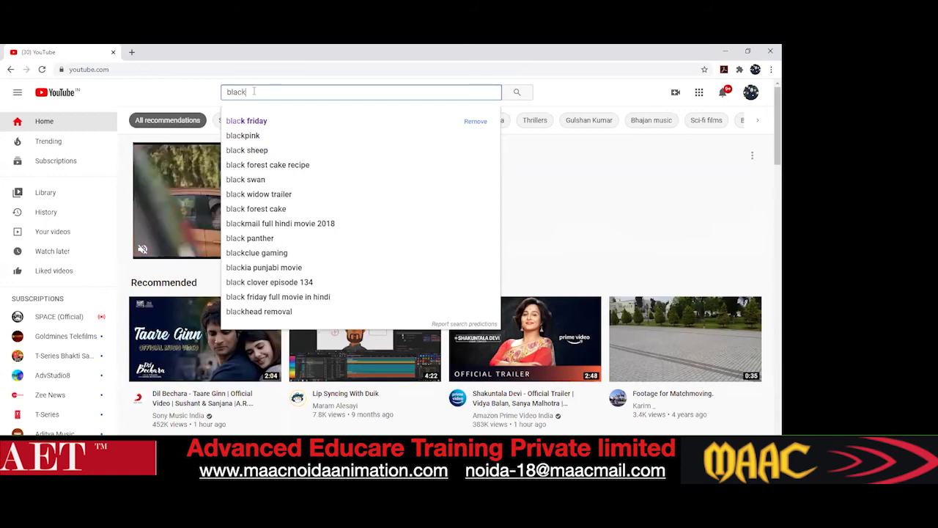
{"action": "type", "text": " pa"}
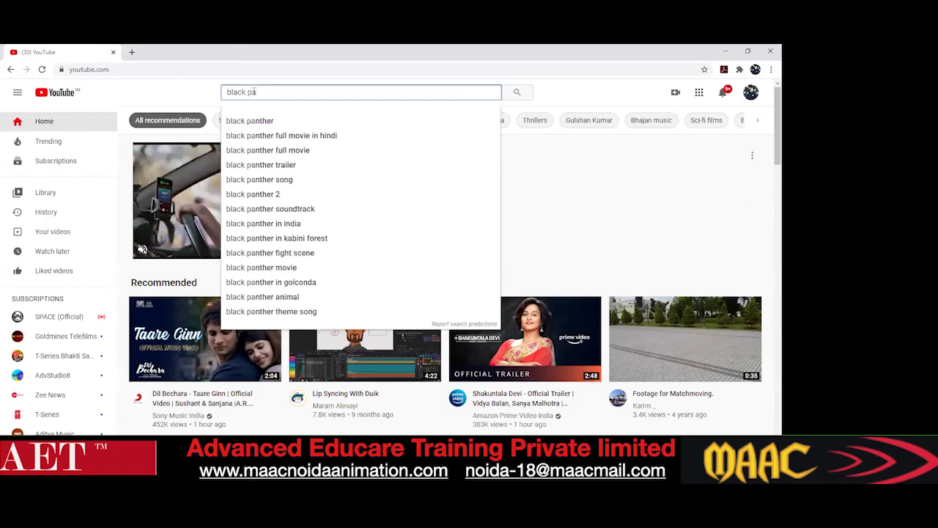
{"action": "key", "text": "Down"}
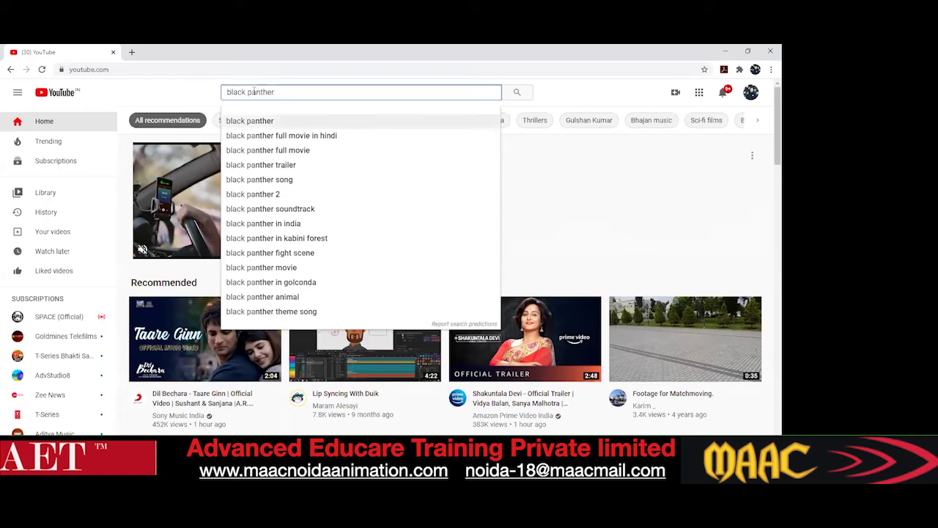
{"action": "key", "text": "Return"}
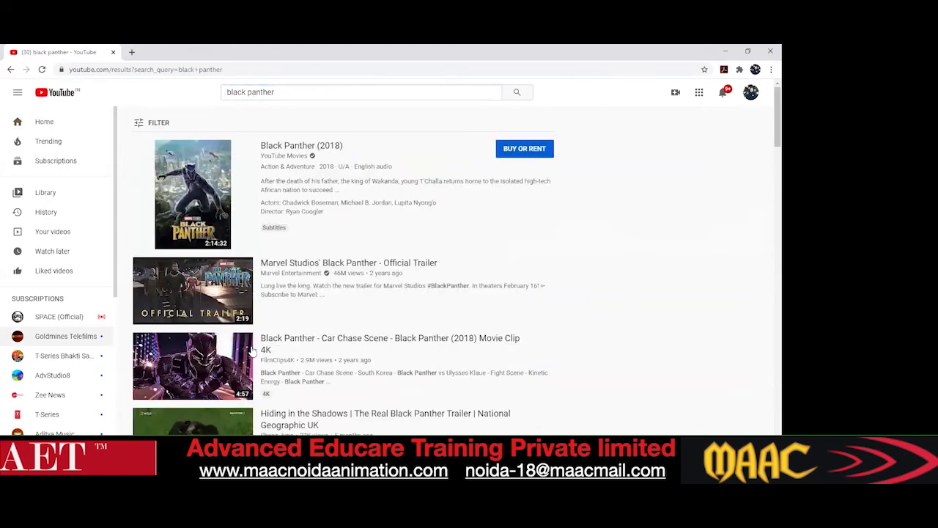
Play Land Rover India's "Tracking the Black Panther of Nagarhole" video and look through its description and comments
{"action": "scroll", "coordinate": [189, 350], "scroll_direction": "down", "scroll_amount": 3}
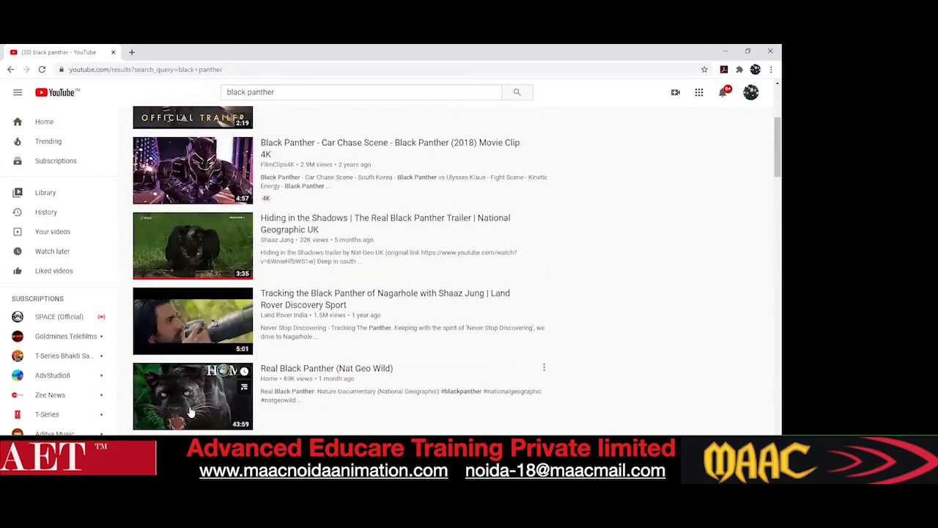
{"action": "left_click", "coordinate": [194, 344]}
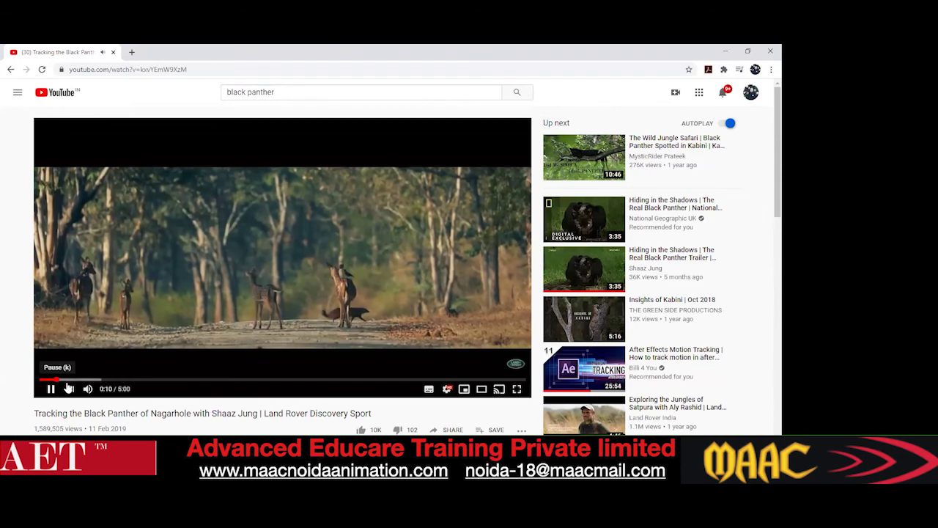
{"action": "left_click", "coordinate": [71, 388]}
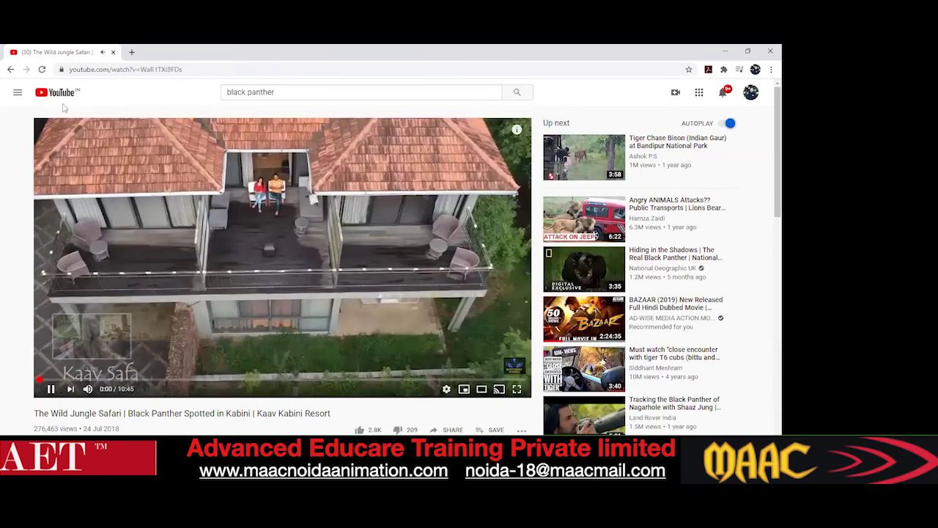
{"action": "left_click", "coordinate": [11, 69]}
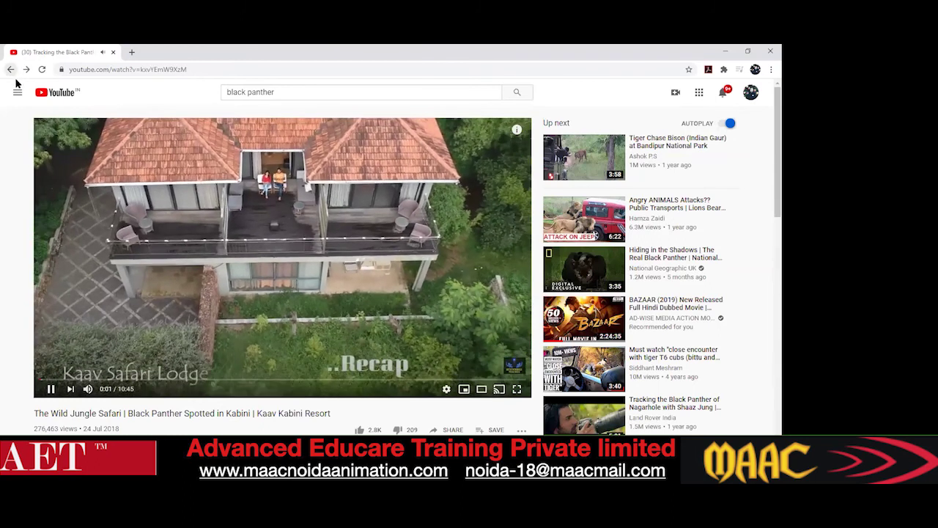
{"action": "scroll", "coordinate": [227, 350], "scroll_direction": "down", "scroll_amount": 5}
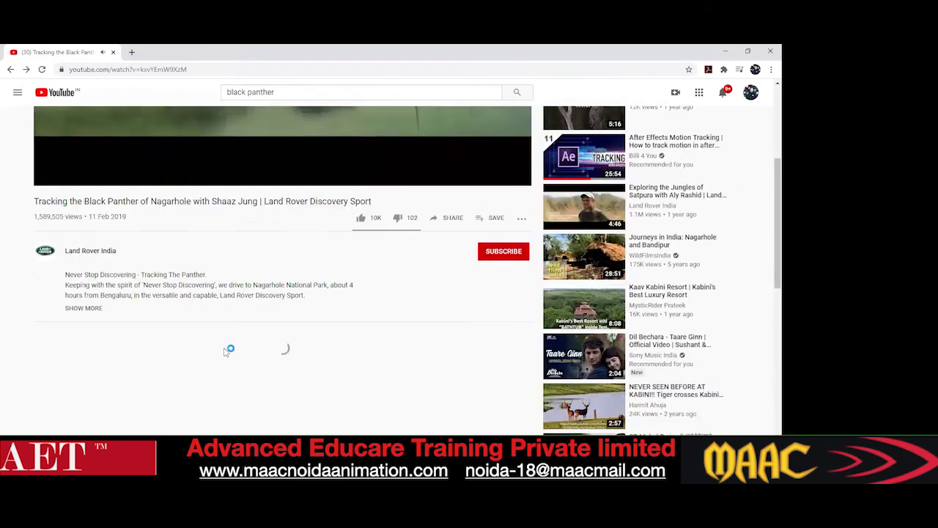
{"action": "scroll", "coordinate": [227, 351], "scroll_direction": "down", "scroll_amount": 8}
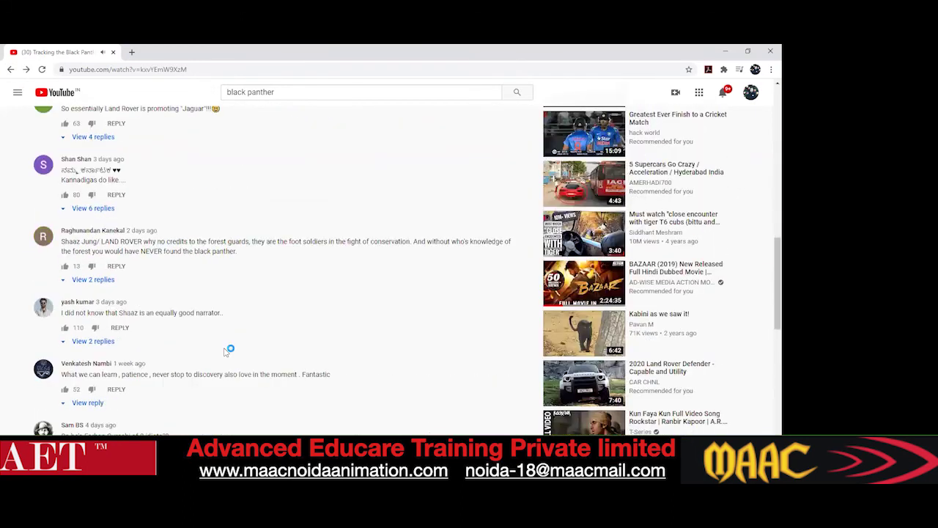
{"action": "scroll", "coordinate": [227, 351], "scroll_direction": "up", "scroll_amount": 10}
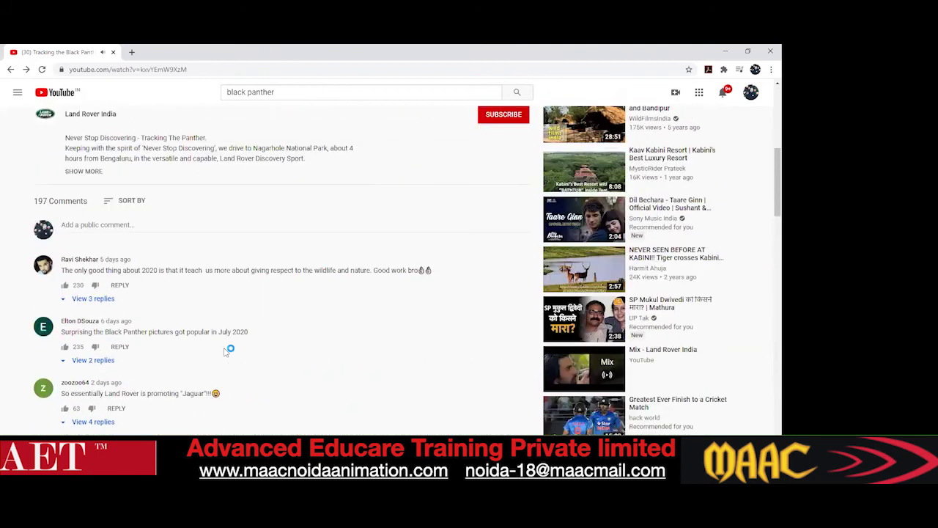
{"action": "scroll", "coordinate": [249, 129], "scroll_direction": "up", "scroll_amount": 3}
Refine the YouTube search to "black panther shaaz jung"
{"action": "left_click", "coordinate": [299, 92]}
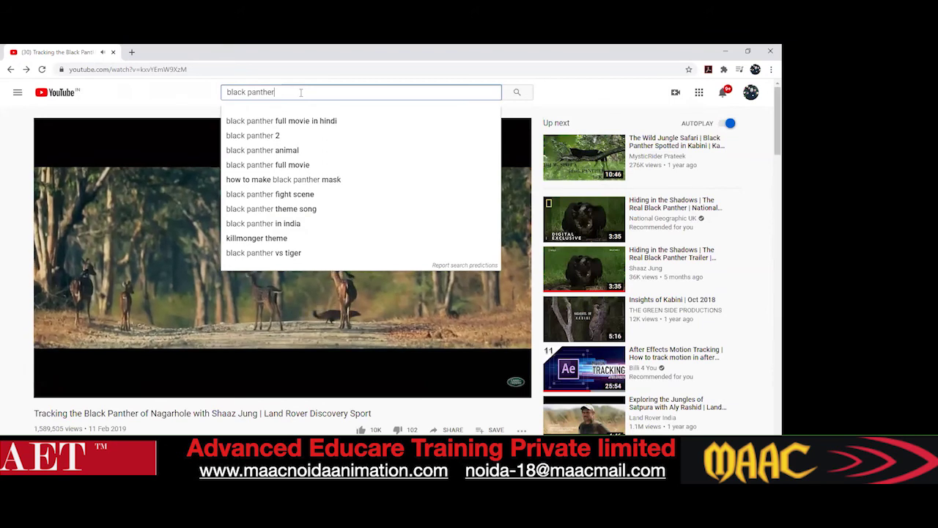
{"action": "type", "text": "sh"}
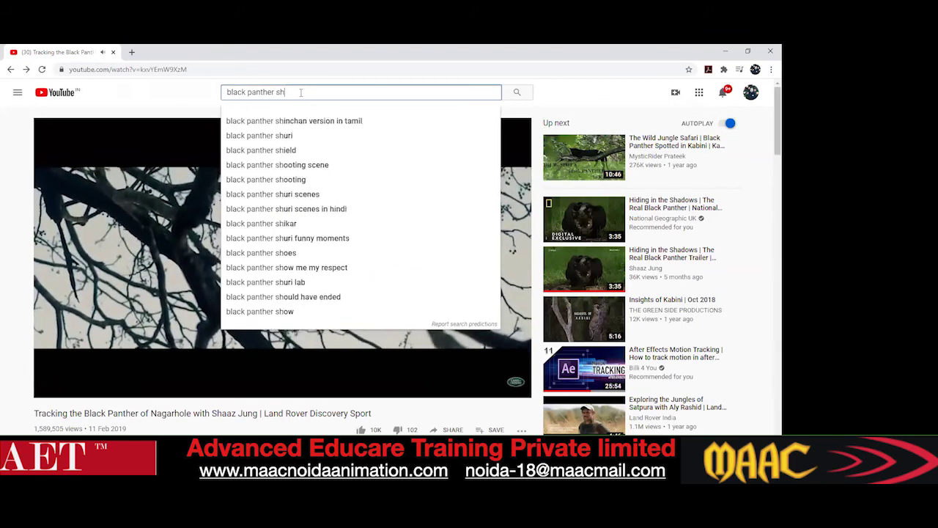
{"action": "type", "text": "aaz"}
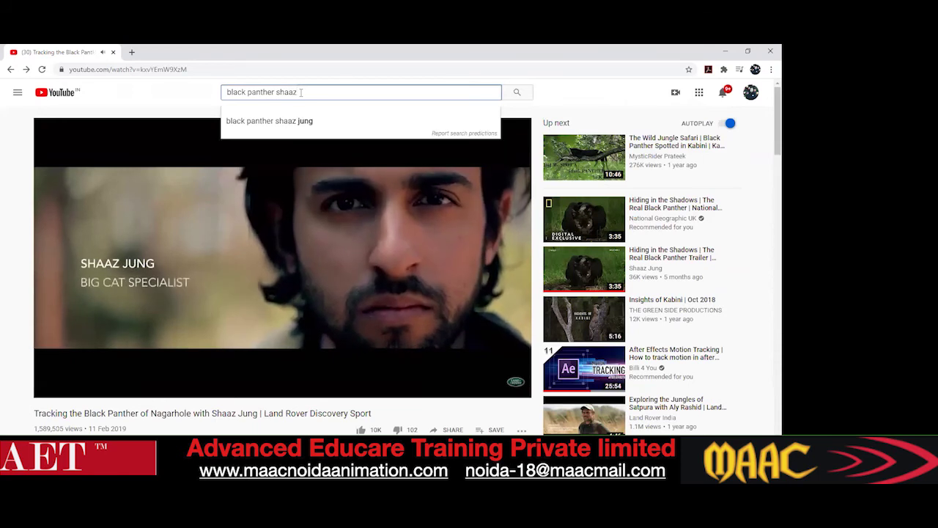
{"action": "key", "text": "Down"}
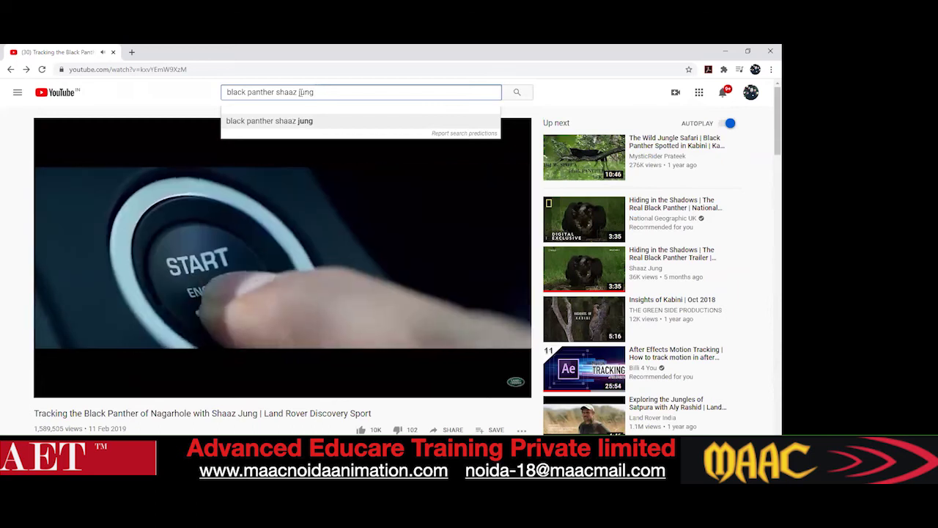
{"action": "key", "text": "Return"}
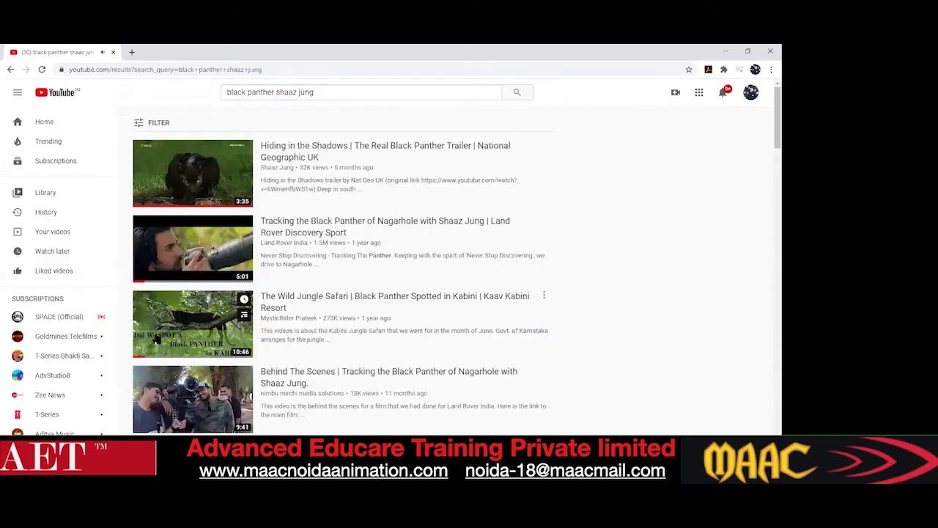
Preview "The Wild Jungle Safari", return to the results and play The Quint's "Viral Photos of Rare Black Panther in Karnataka's Kabini" video
{"action": "left_click", "coordinate": [182, 330]}
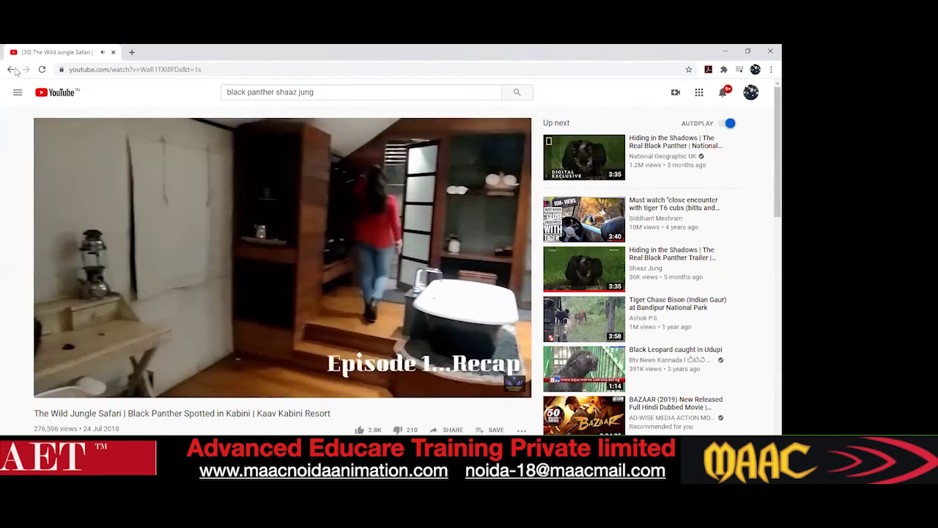
{"action": "left_click", "coordinate": [11, 69]}
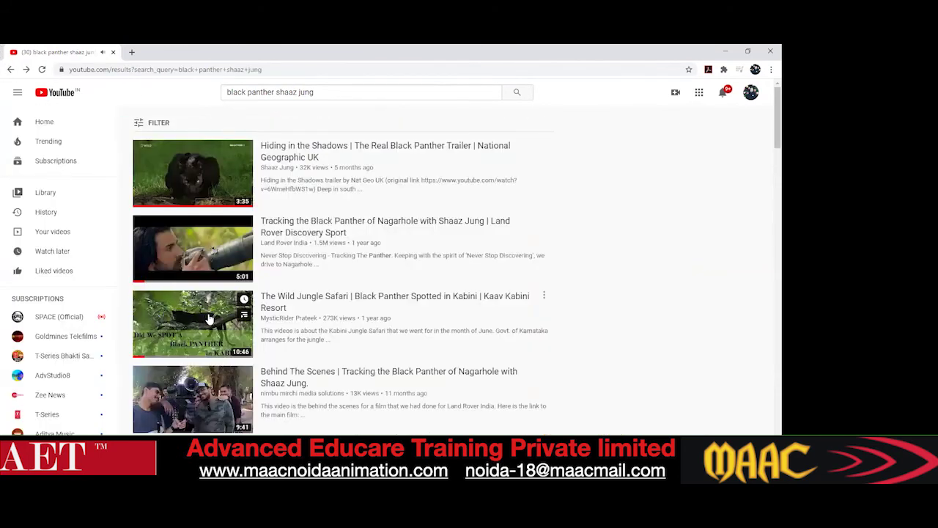
{"action": "scroll", "coordinate": [205, 300], "scroll_direction": "down", "scroll_amount": 2}
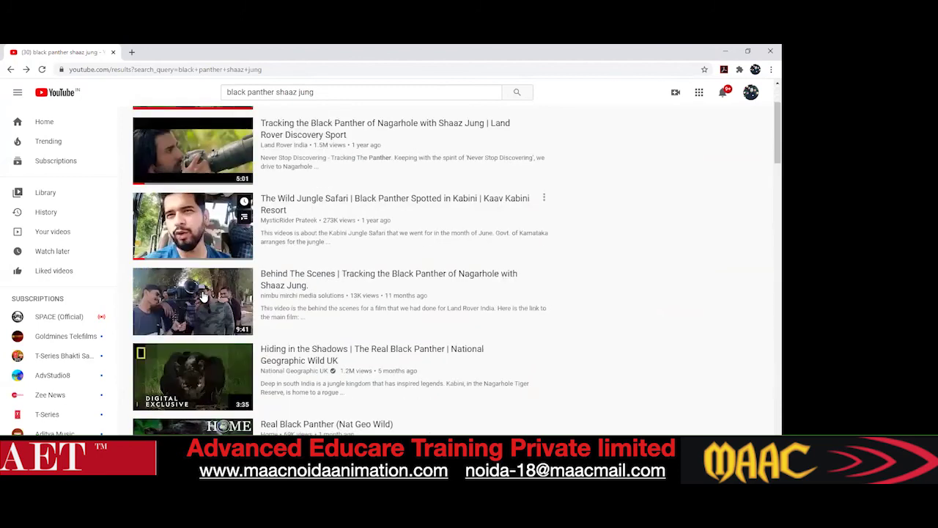
{"action": "scroll", "coordinate": [203, 296], "scroll_direction": "down", "scroll_amount": 3}
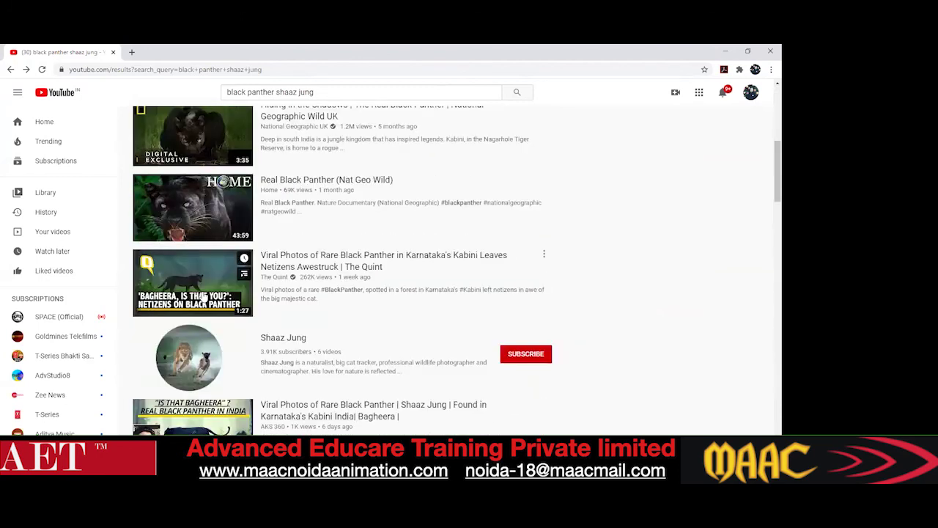
{"action": "scroll", "coordinate": [198, 300], "scroll_direction": "down", "scroll_amount": 2}
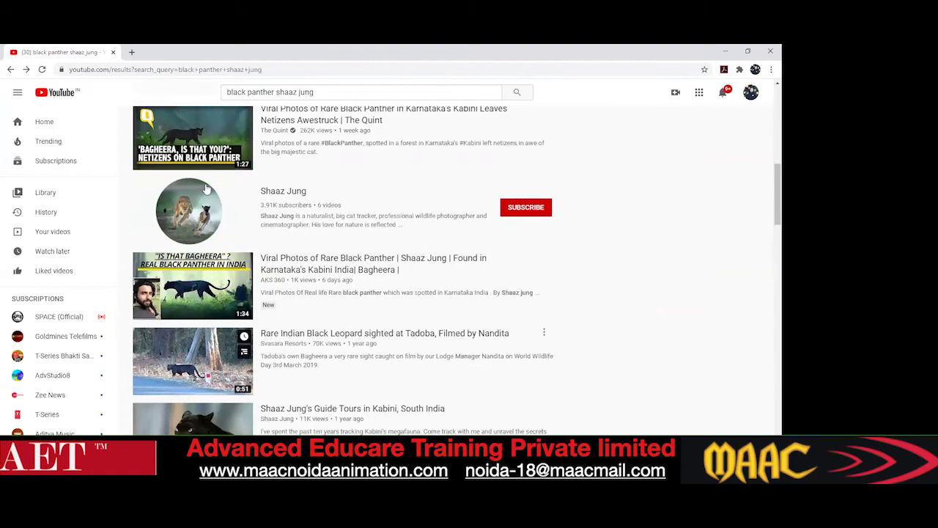
{"action": "left_click", "coordinate": [201, 163]}
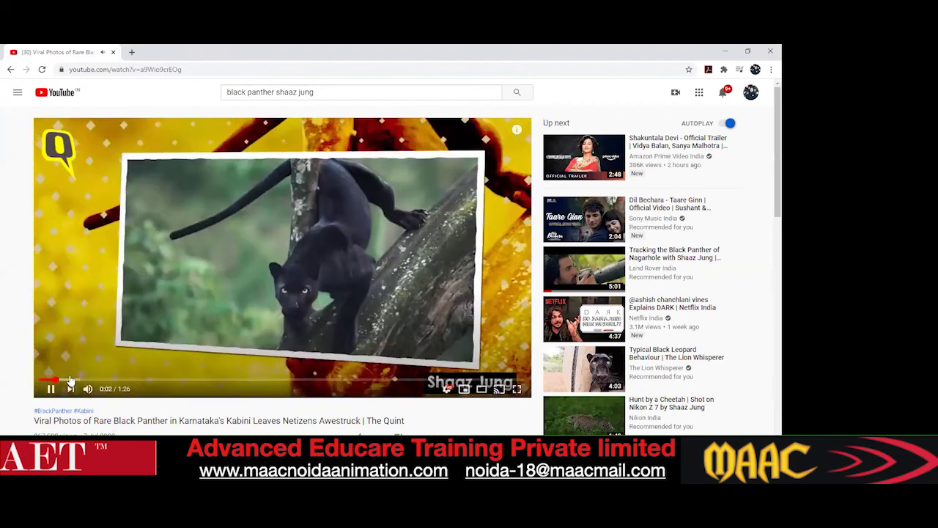
Skip ahead twice in The Quint's black panther video and return to the search results
{"action": "left_click", "coordinate": [74, 379]}
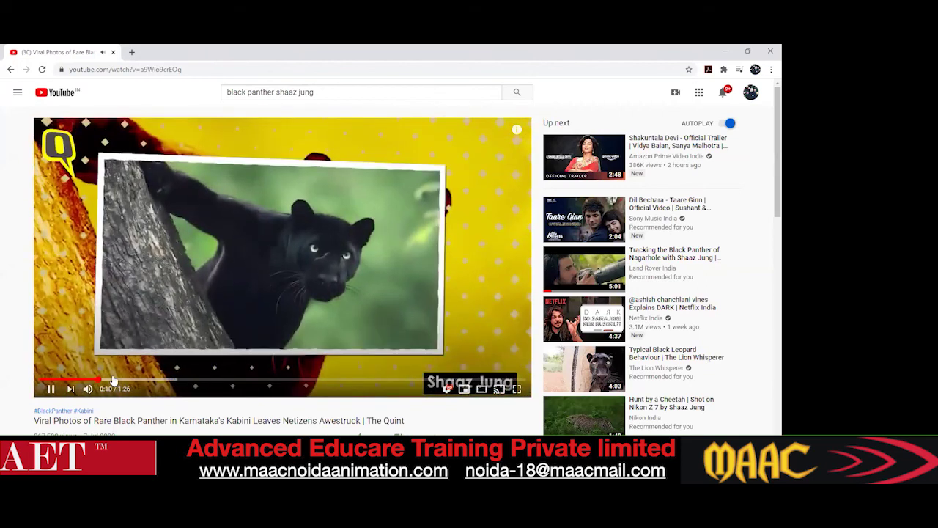
{"action": "left_click", "coordinate": [119, 380]}
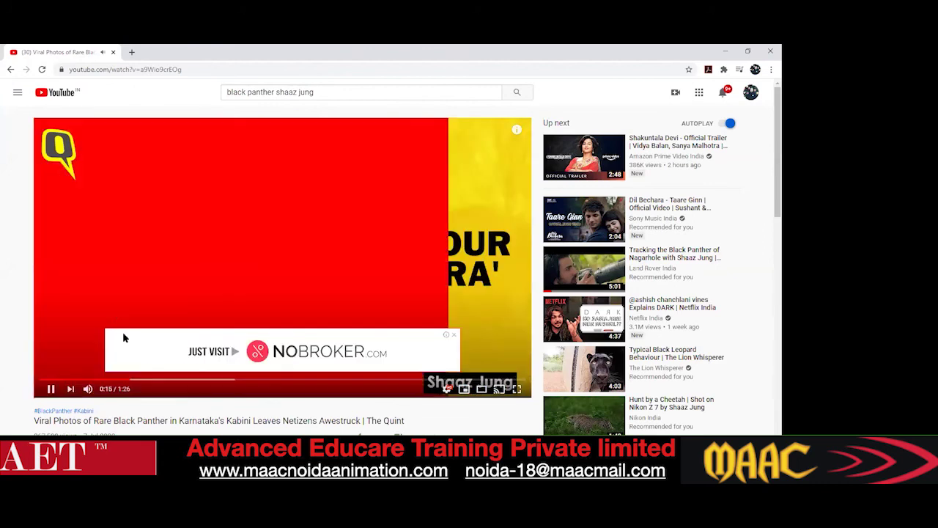
{"action": "left_click", "coordinate": [11, 69]}
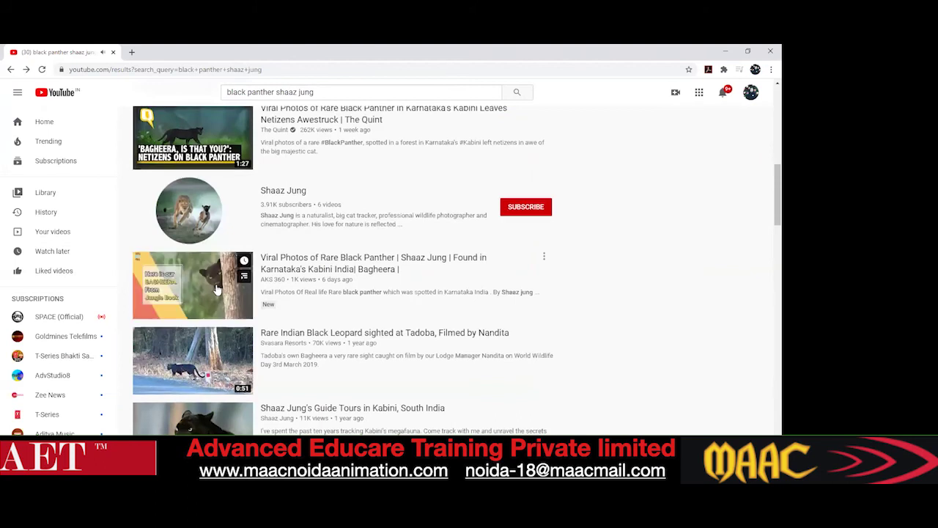
Browse the results, play National Geographic UK's "Hiding in the Shadows | The Real Black Panther" and skip ahead through it
{"action": "scroll", "coordinate": [216, 290], "scroll_direction": "down", "scroll_amount": 2}
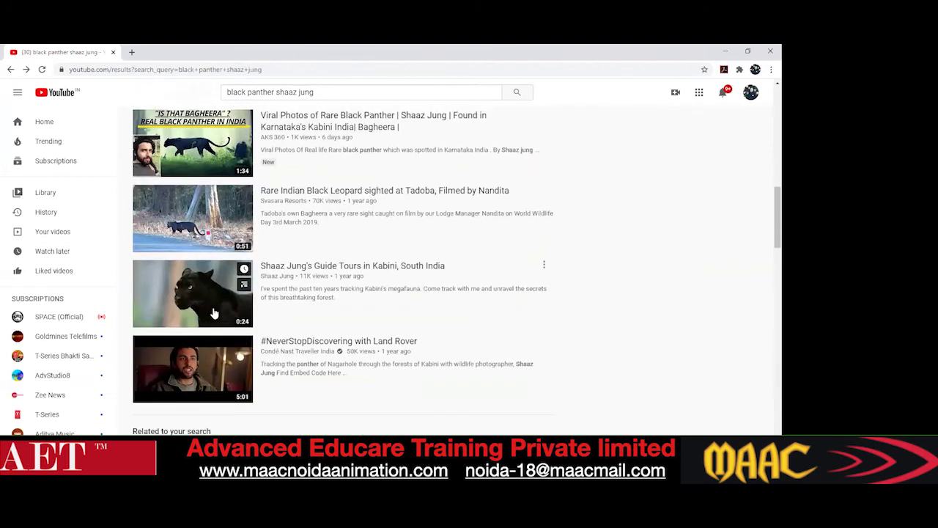
{"action": "scroll", "coordinate": [202, 308], "scroll_direction": "up", "scroll_amount": 2}
{"action": "scroll", "coordinate": [193, 274], "scroll_direction": "up", "scroll_amount": 3}
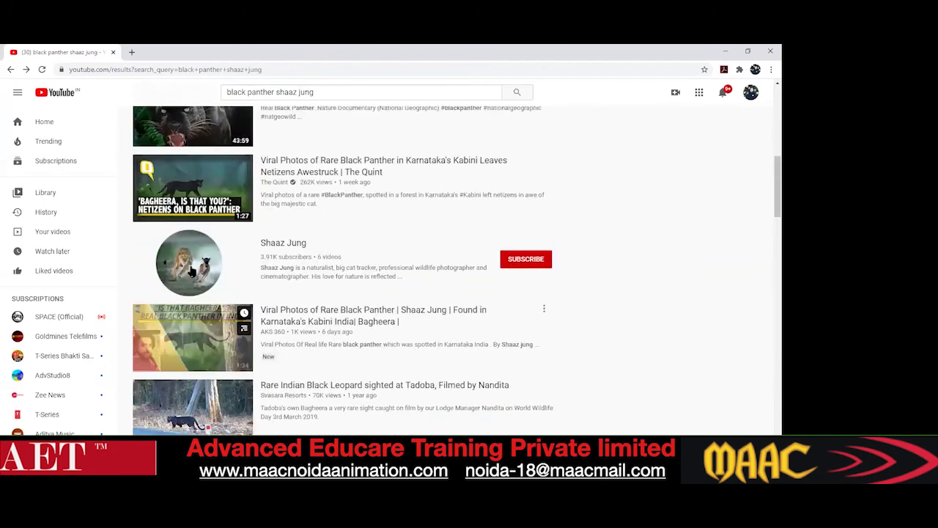
{"action": "scroll", "coordinate": [192, 273], "scroll_direction": "up", "scroll_amount": 1}
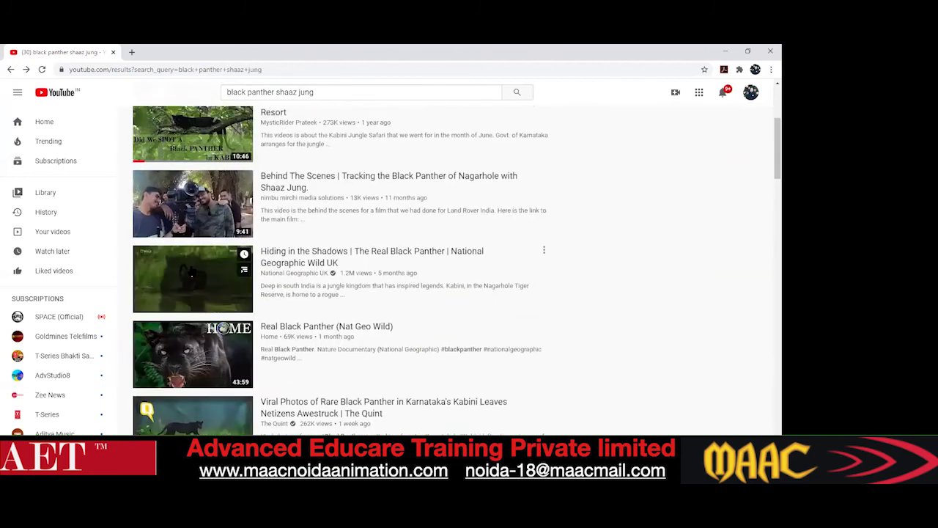
{"action": "left_click", "coordinate": [192, 273]}
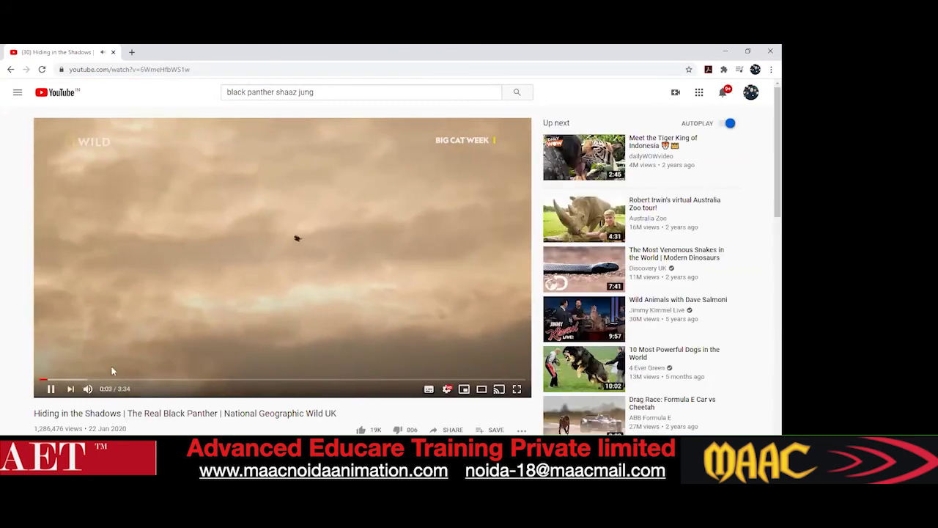
{"action": "left_click", "coordinate": [72, 379]}
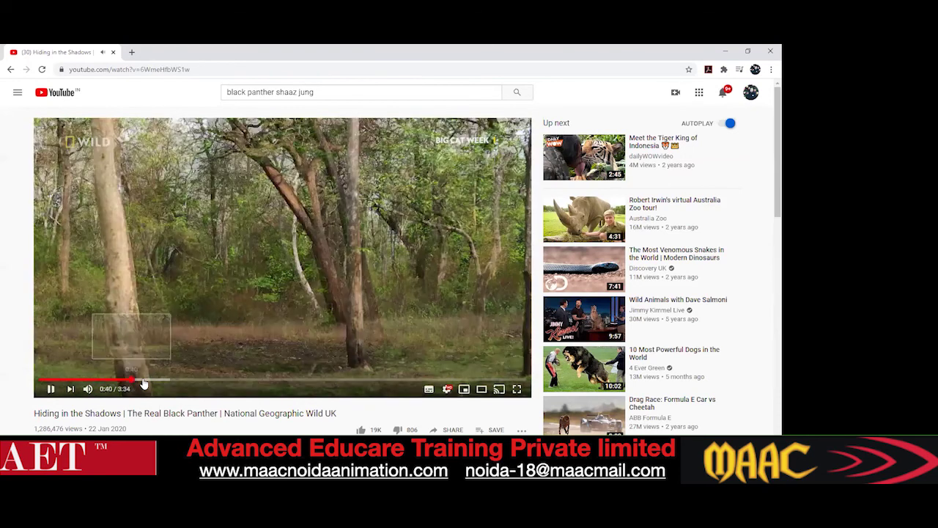
{"action": "key", "text": "Right"}
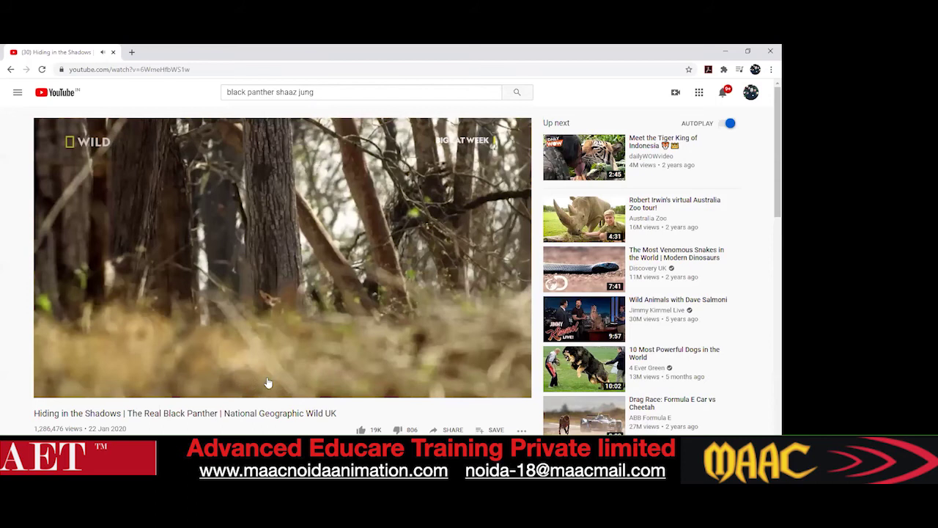
{"action": "mouse_move", "coordinate": [270, 383]}
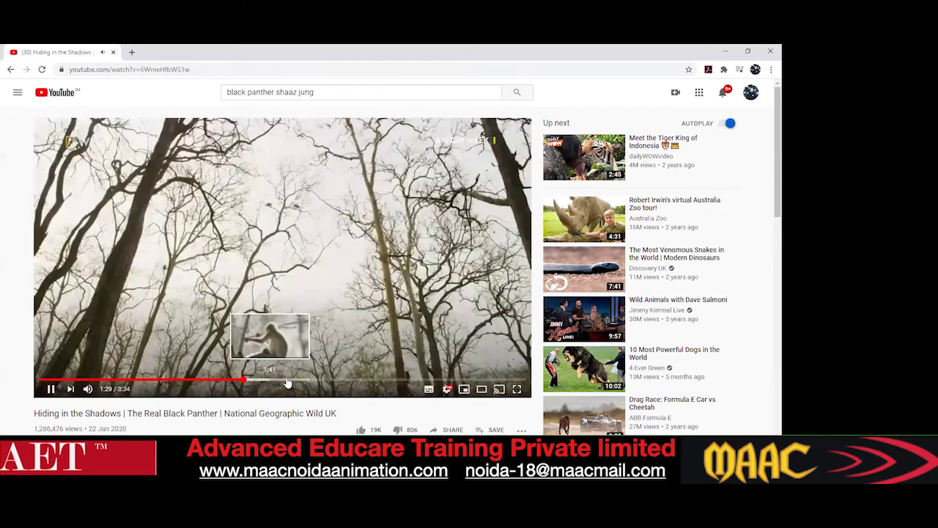
{"action": "left_click", "coordinate": [292, 380]}
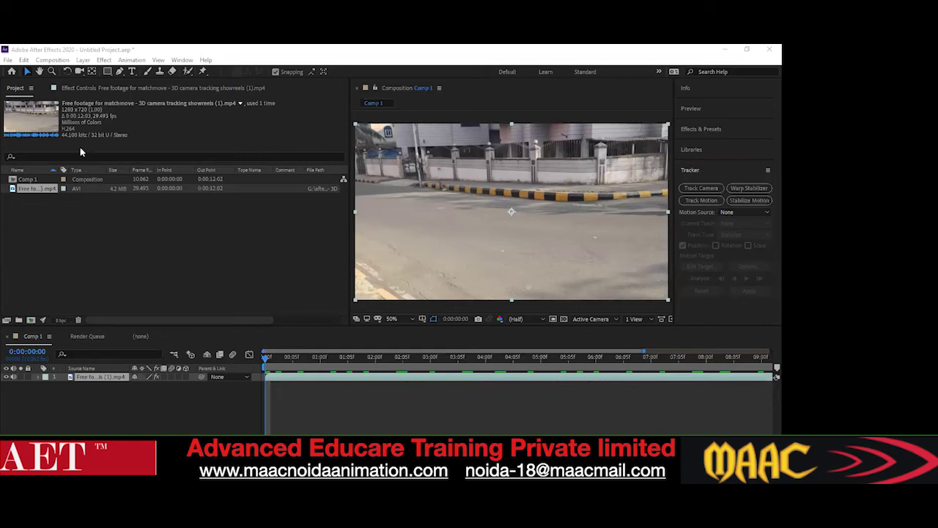
Look over the frame rate presets in Comp 1's composition settings and resize the composition to 1920 × 1080 px with aspect ratio locked
{"action": "key", "text": "ctrl+k"}
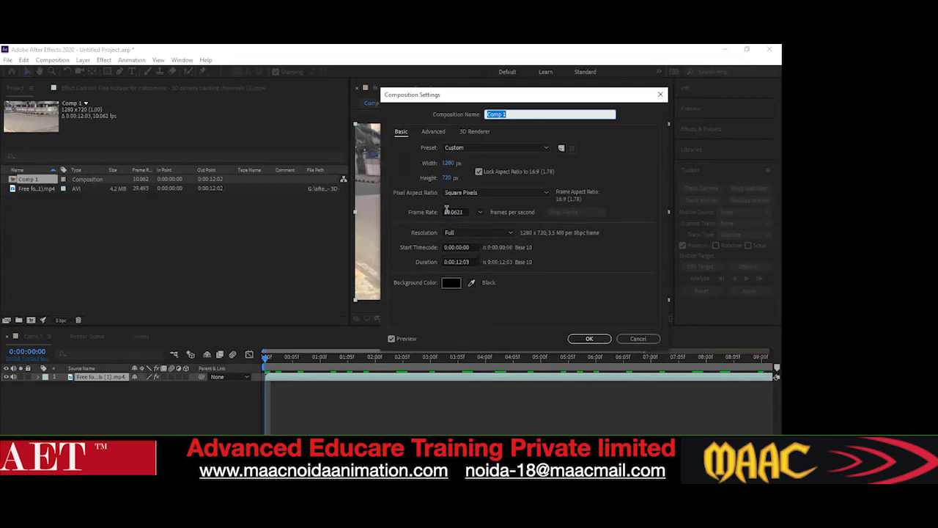
{"action": "left_click", "coordinate": [447, 211]}
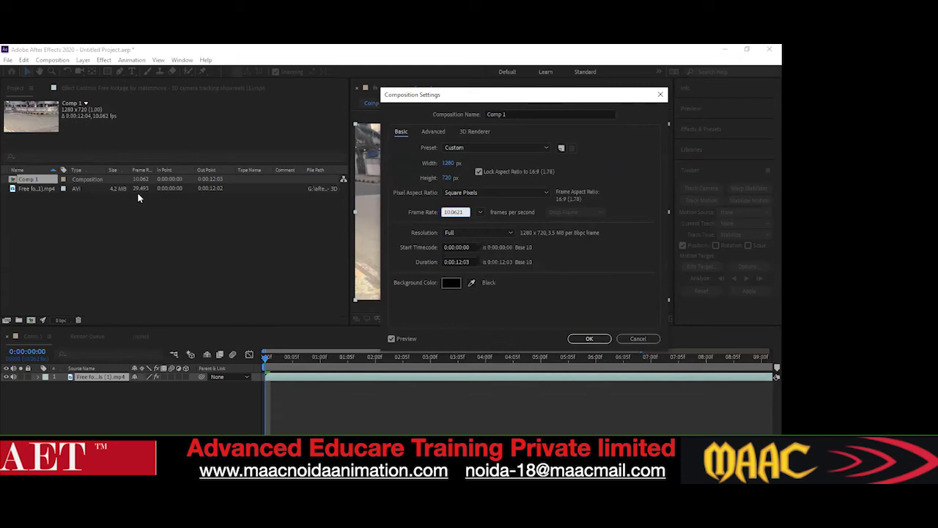
{"action": "left_click", "coordinate": [481, 213]}
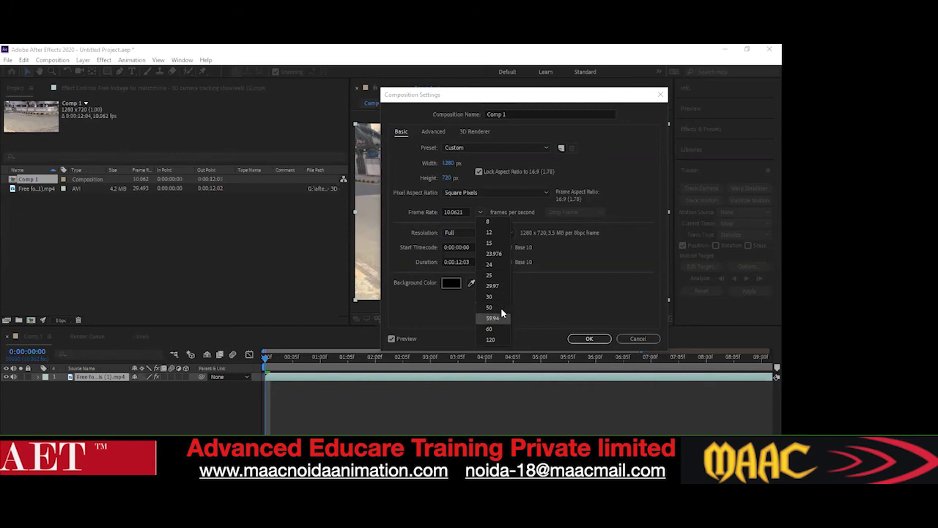
{"action": "left_click", "coordinate": [540, 293]}
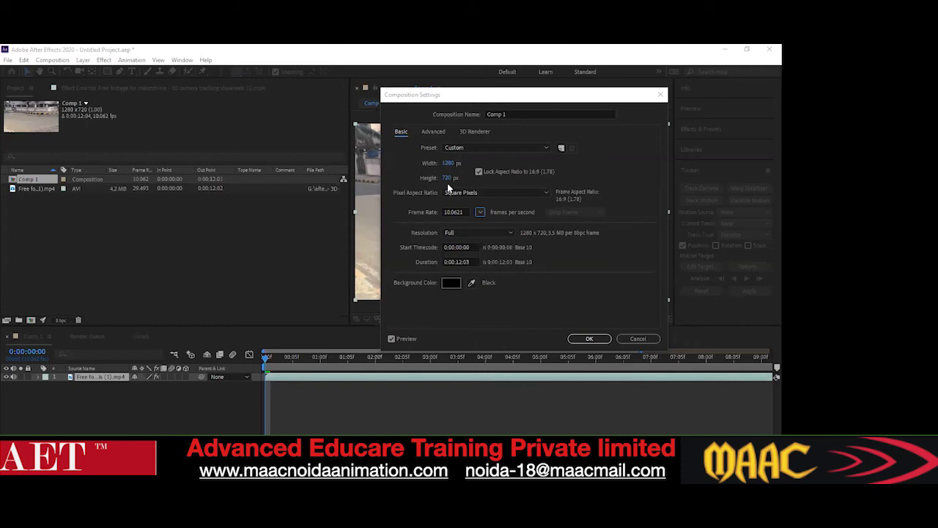
{"action": "left_click", "coordinate": [449, 163]}
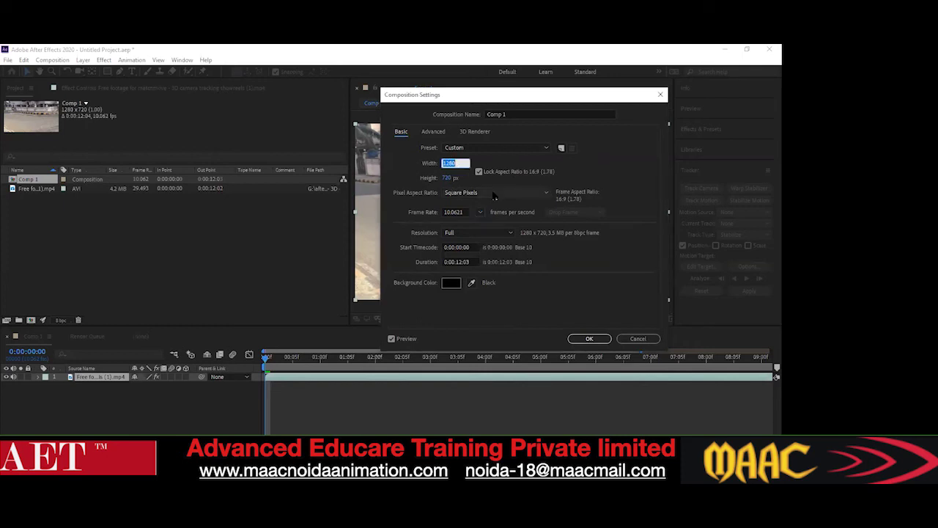
{"action": "key", "text": "BackSpace"}
{"action": "type", "text": "1920"}
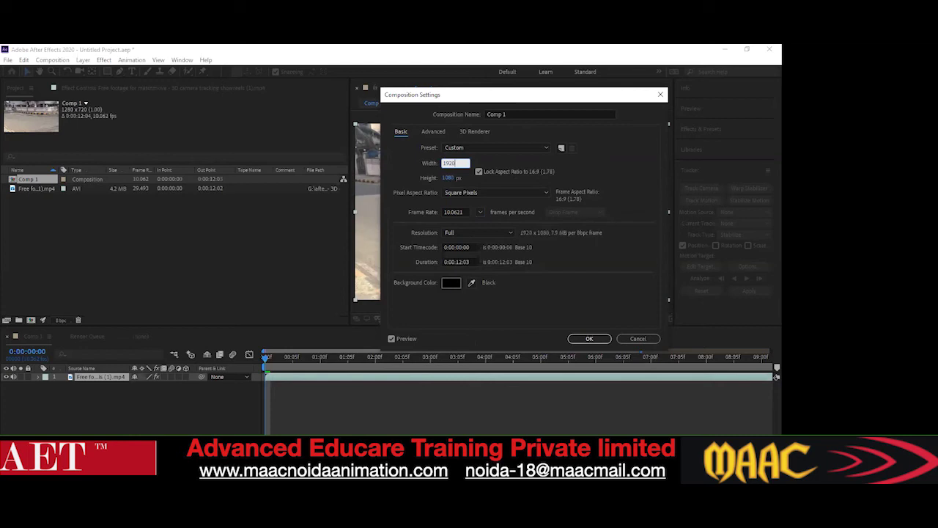
{"action": "key", "text": "Return"}
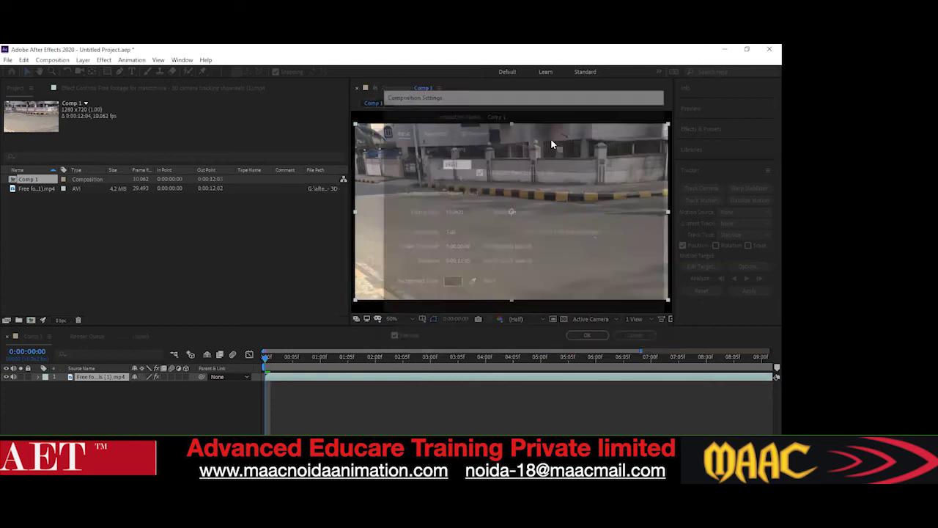
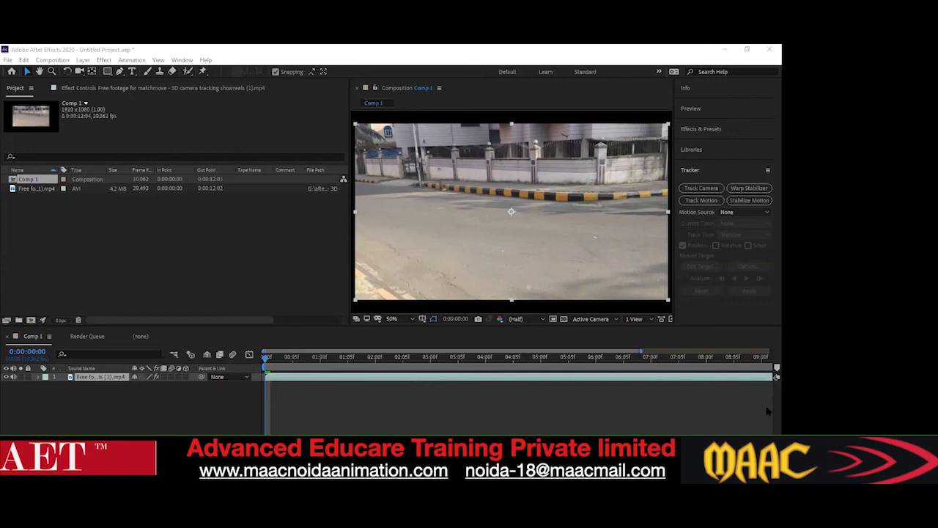
Save the project as "Untitled Project1" in the project folder on drive G
{"action": "left_click", "coordinate": [8, 60]}
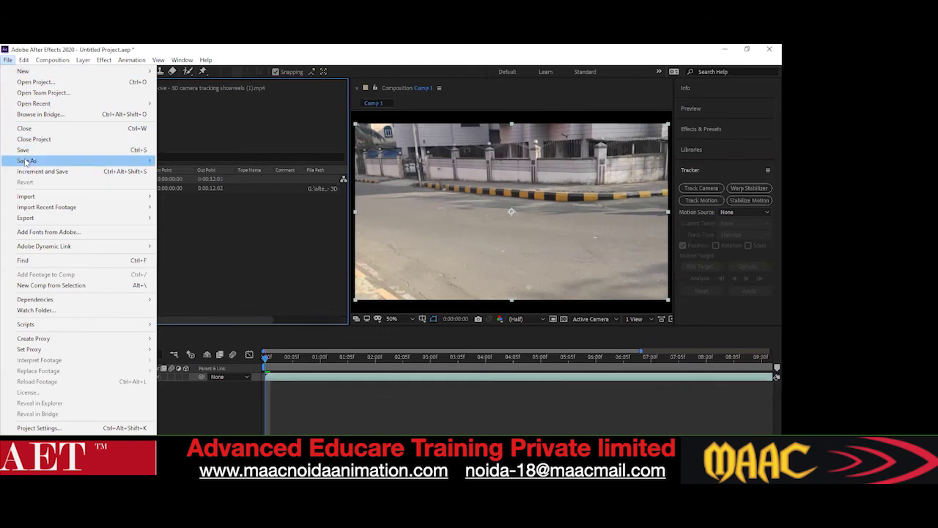
{"action": "mouse_move", "coordinate": [25, 162]}
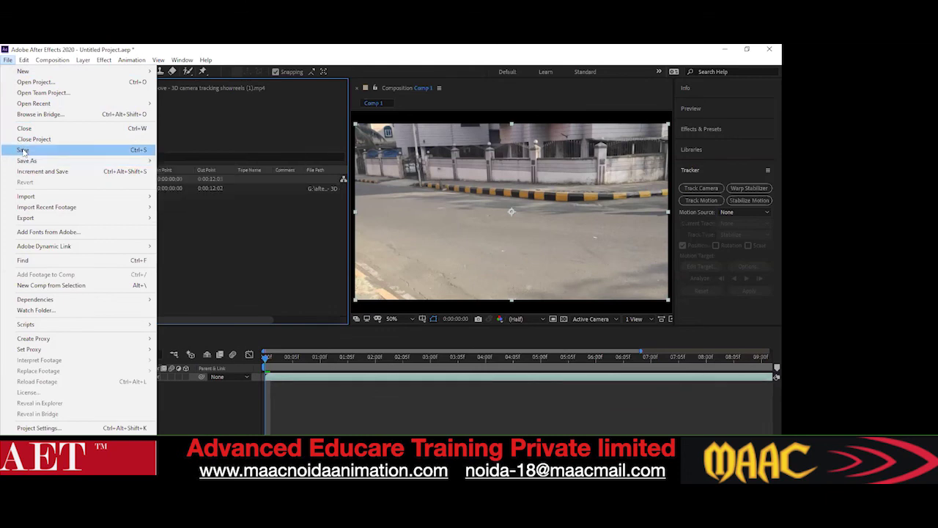
{"action": "left_click", "coordinate": [23, 150]}
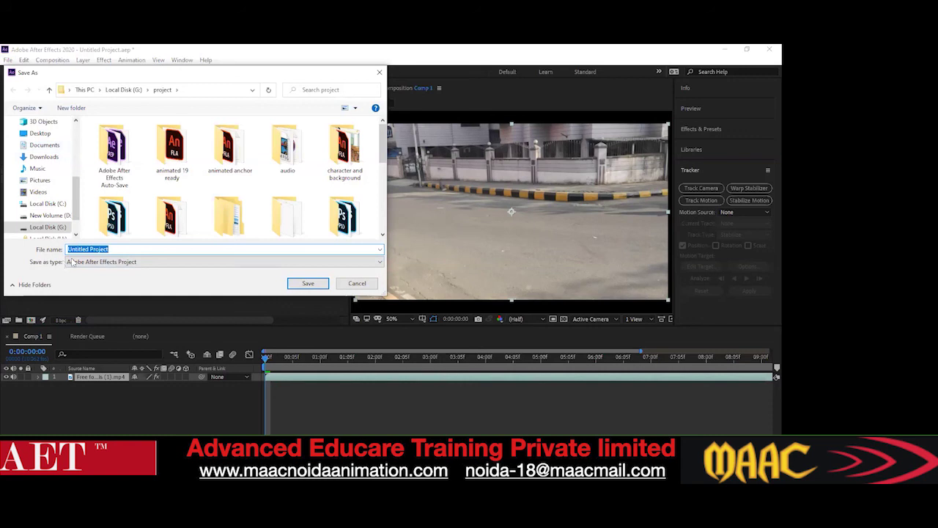
{"action": "left_click", "coordinate": [122, 250]}
{"action": "type", "text": "1"}
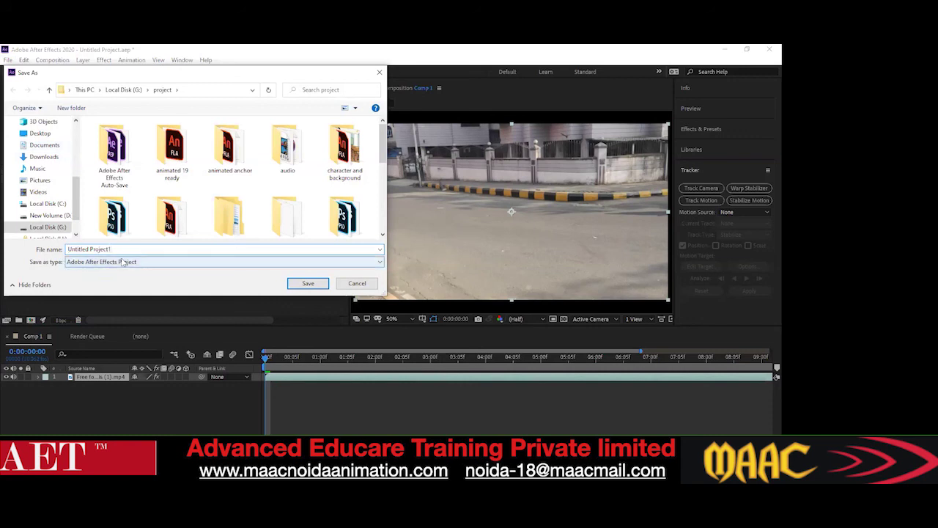
{"action": "key", "text": "Return"}
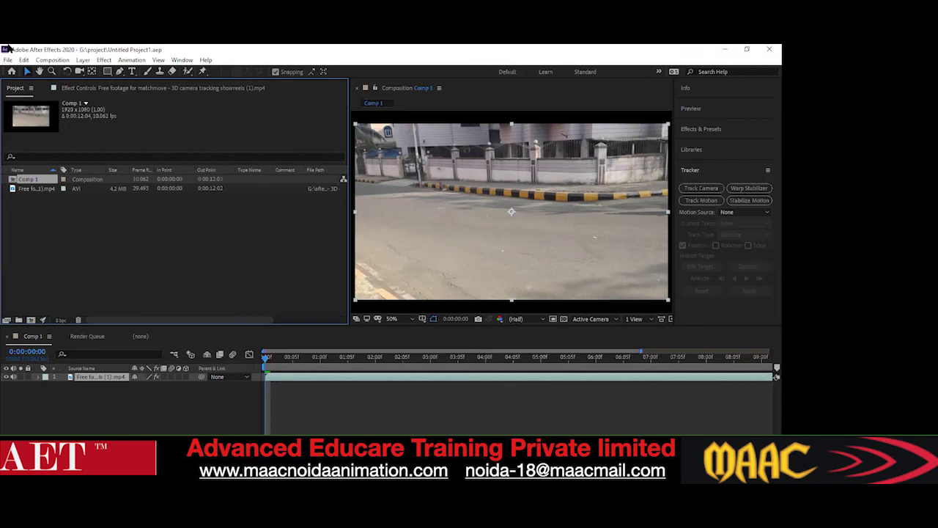
{"action": "left_click", "coordinate": [7, 60]}
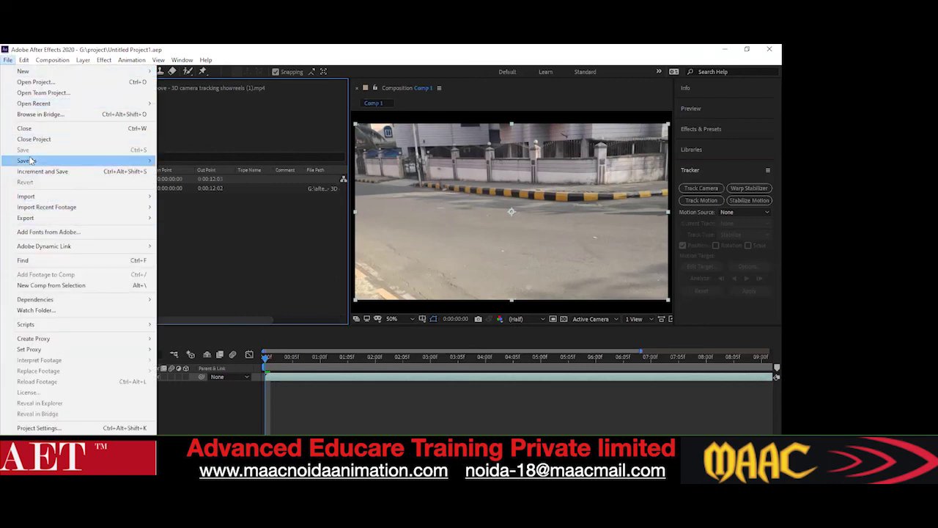
{"action": "mouse_move", "coordinate": [31, 161]}
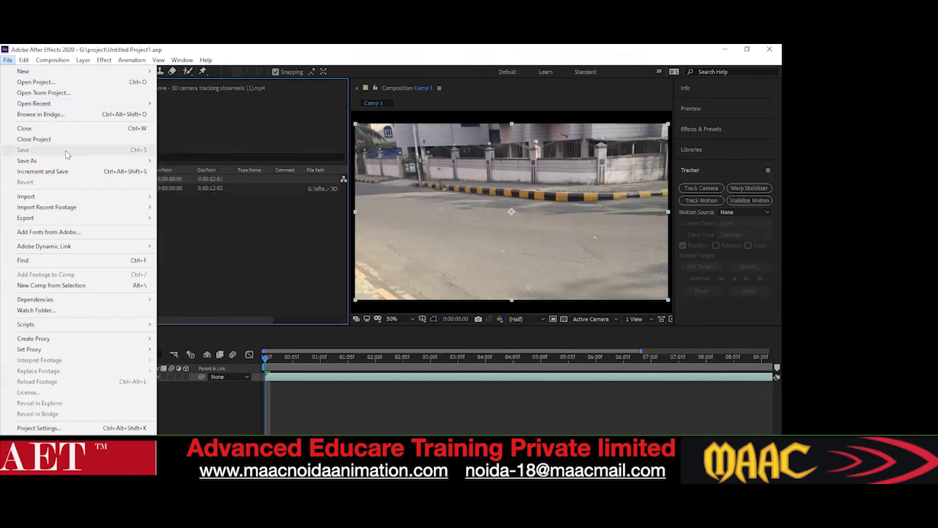
{"action": "left_click", "coordinate": [174, 217]}
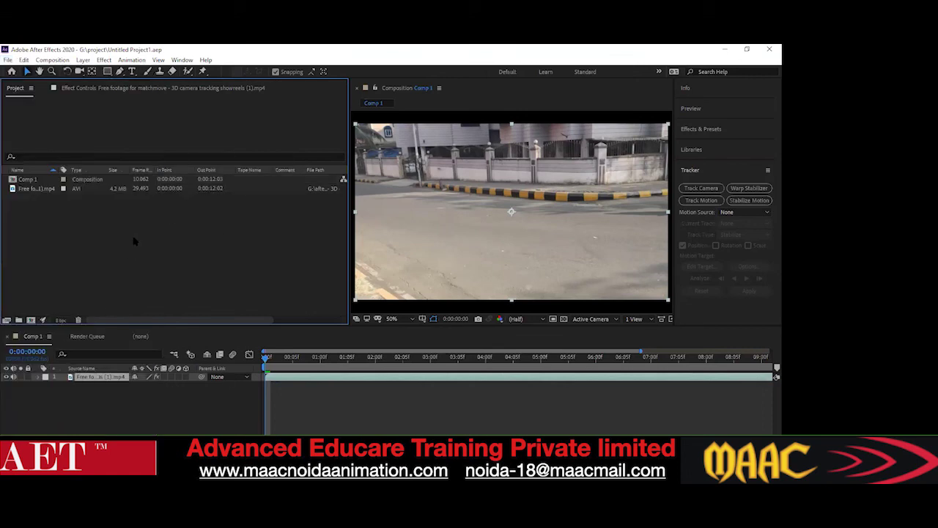
Import the clip "Free footage for matchmove - 3D camera tracking showreels (2)" from the 3D camera track folder
{"action": "double_click", "coordinate": [102, 245]}
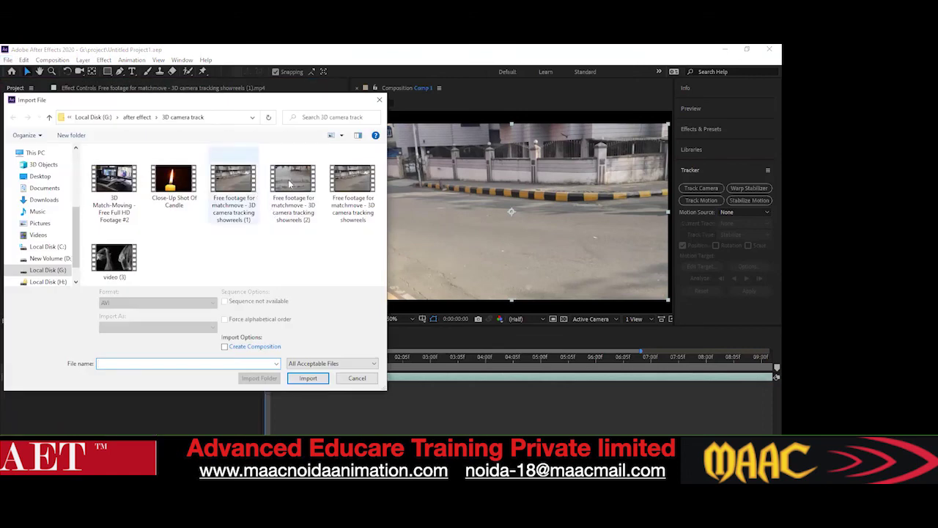
{"action": "left_click", "coordinate": [293, 184]}
{"action": "left_click", "coordinate": [308, 378]}
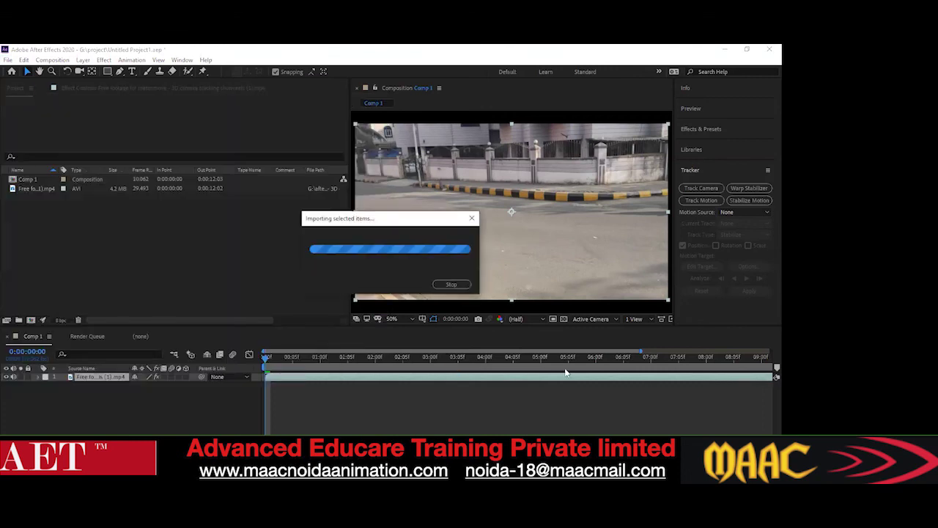
Save the changed project as a new version named "Untitled Project2" in the same folder
{"action": "left_click", "coordinate": [7, 60]}
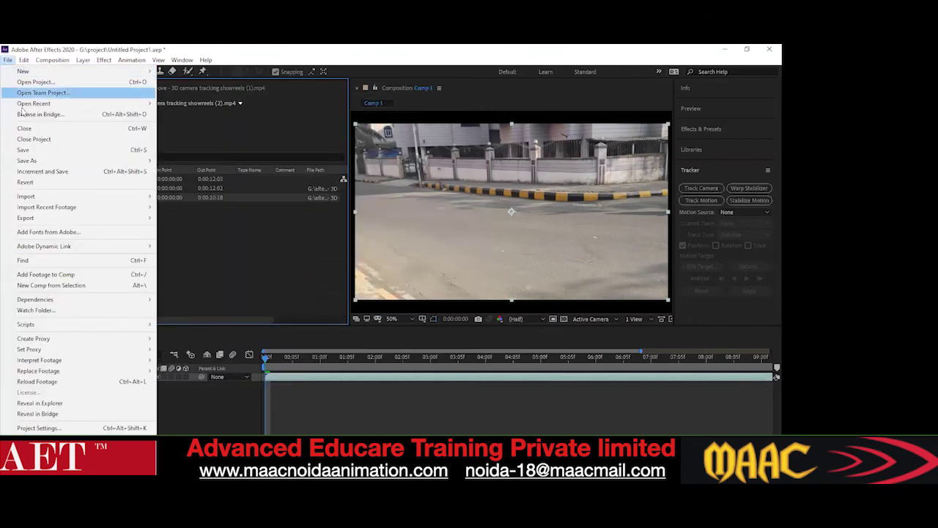
{"action": "mouse_move", "coordinate": [26, 158]}
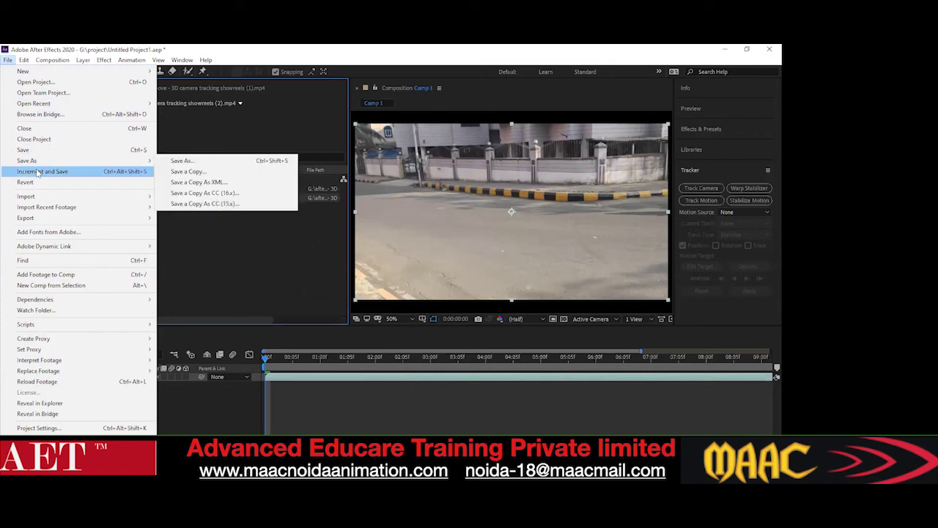
{"action": "left_click", "coordinate": [178, 160]}
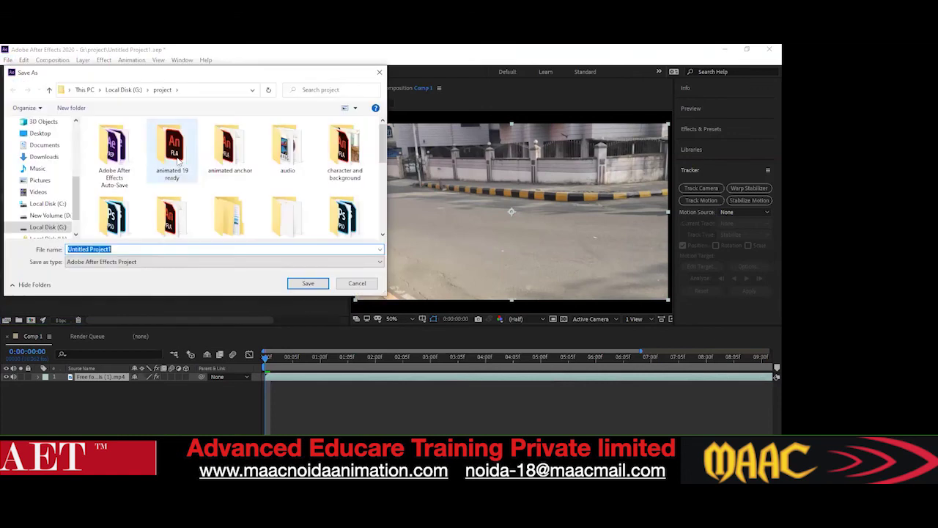
{"action": "left_click", "coordinate": [117, 250]}
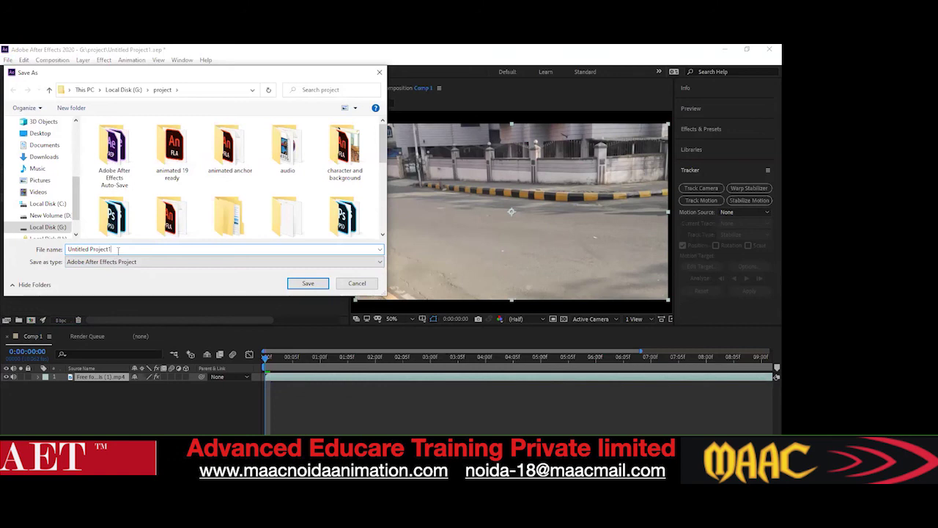
{"action": "key", "text": "BackSpace"}
{"action": "type", "text": "2"}
{"action": "key", "text": "Return"}
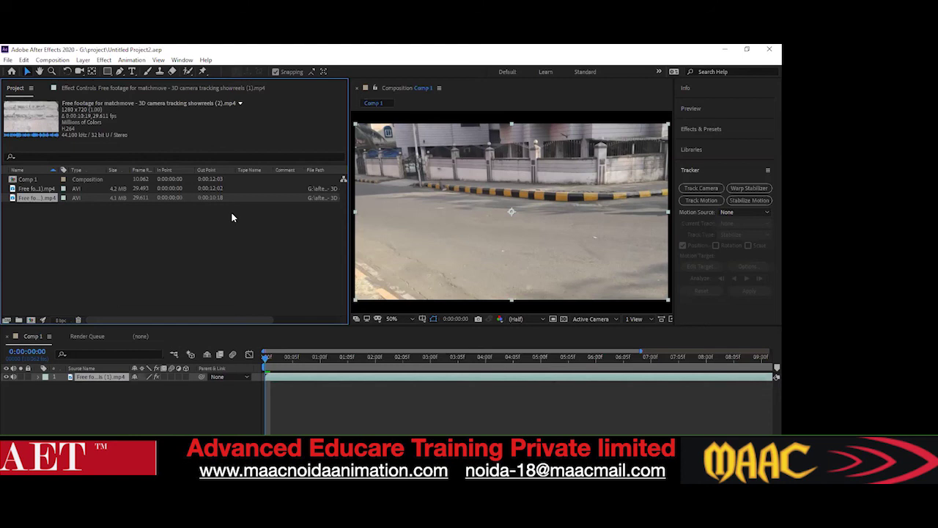
{"action": "left_click", "coordinate": [8, 60]}
{"action": "mouse_move", "coordinate": [25, 161]}
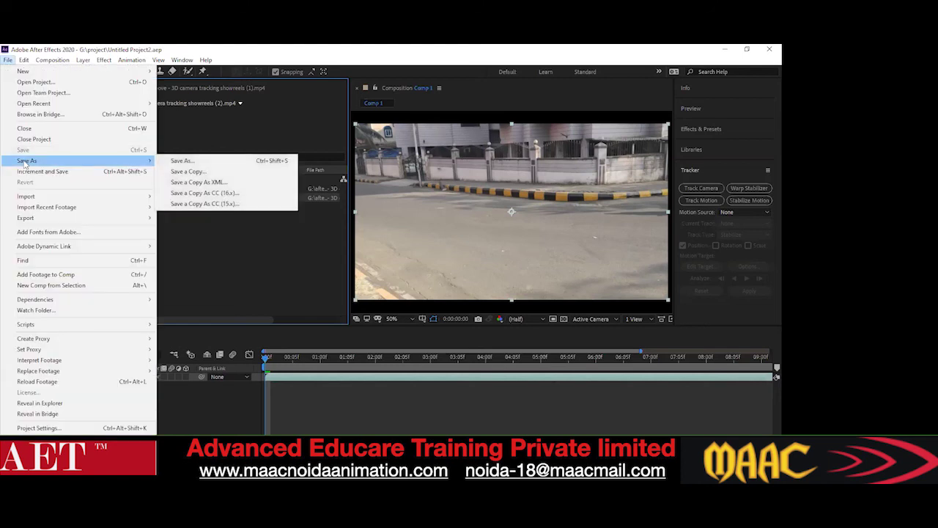
{"action": "left_click", "coordinate": [176, 161]}
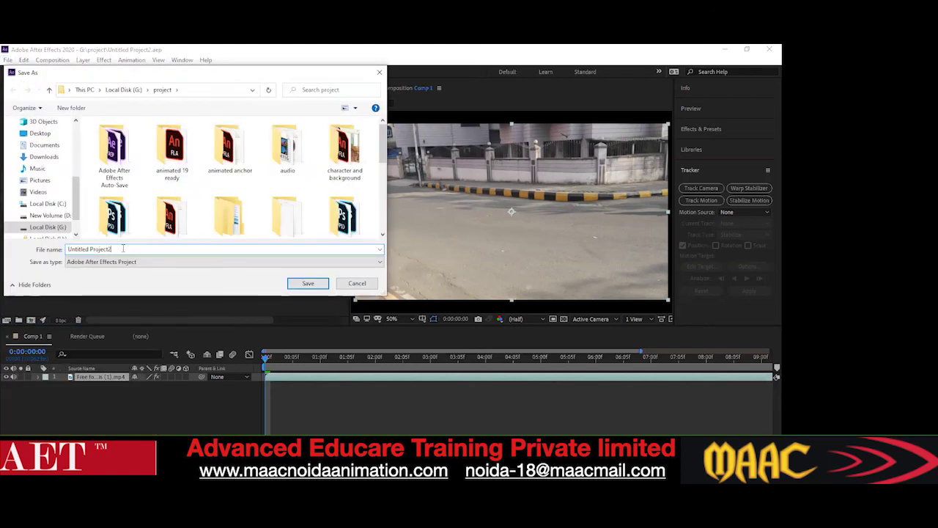
{"action": "key", "text": "BackSpace"}
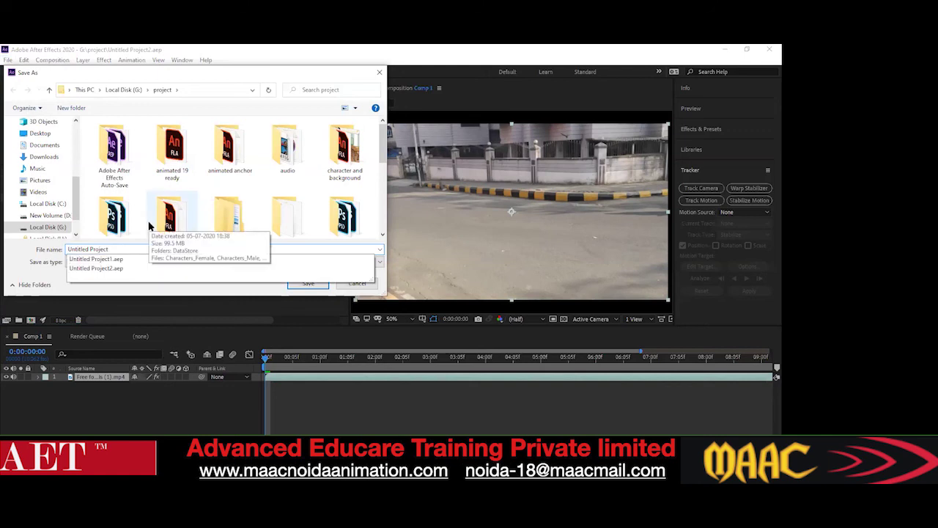
{"action": "left_click", "coordinate": [354, 288]}
{"action": "left_click", "coordinate": [355, 285]}
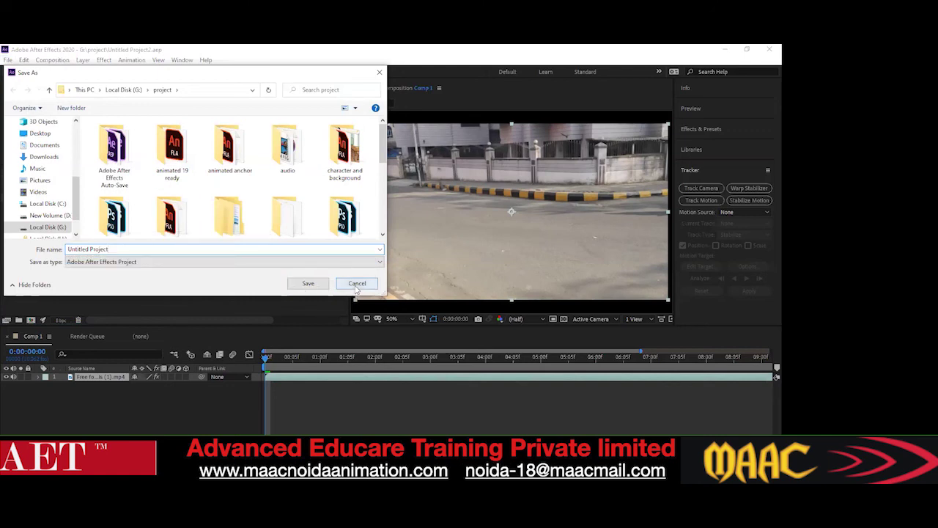
{"action": "key", "text": "alt+f"}
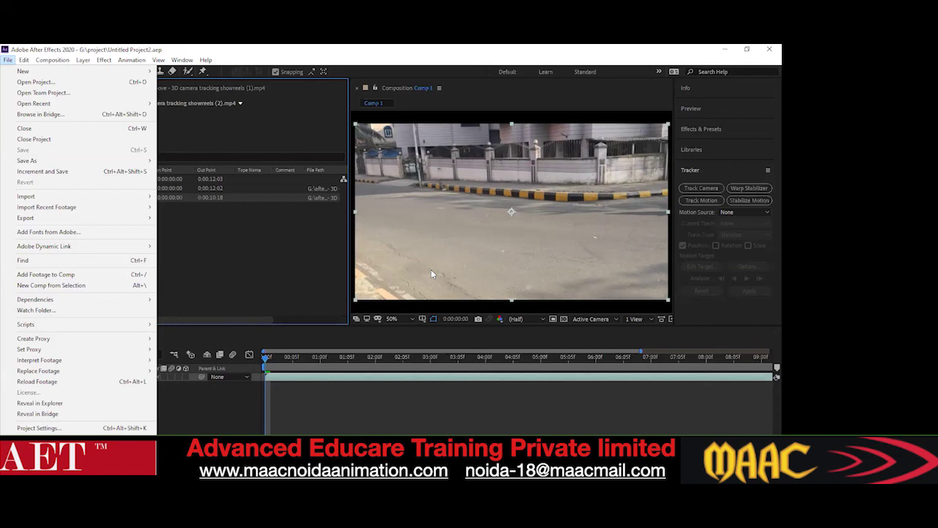
{"action": "left_click", "coordinate": [318, 68]}
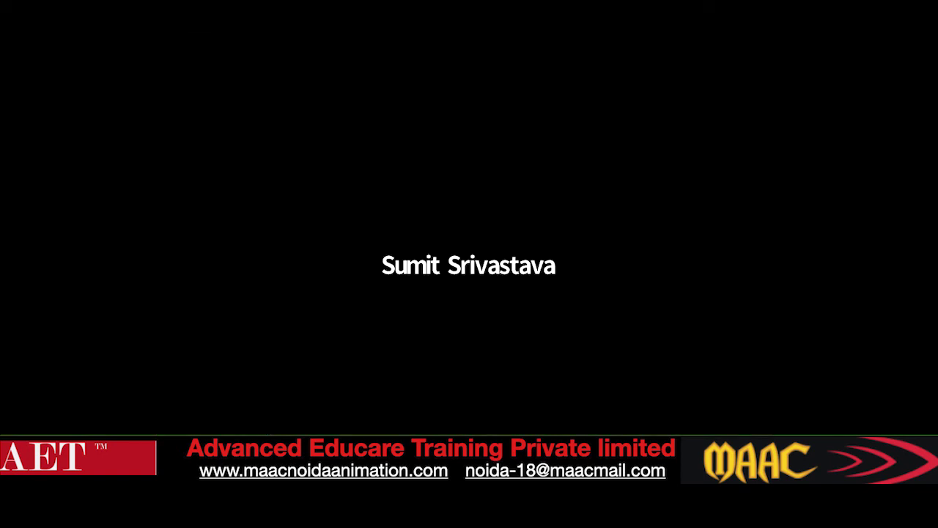